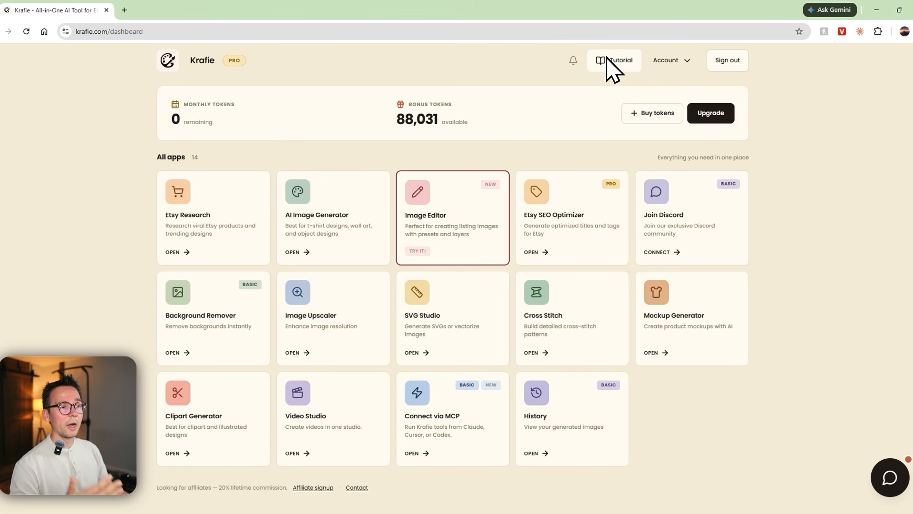
Step: Open the account's profile settings to review them and return to the dashboard
{"action": "left_click", "coordinate": [657, 60]}
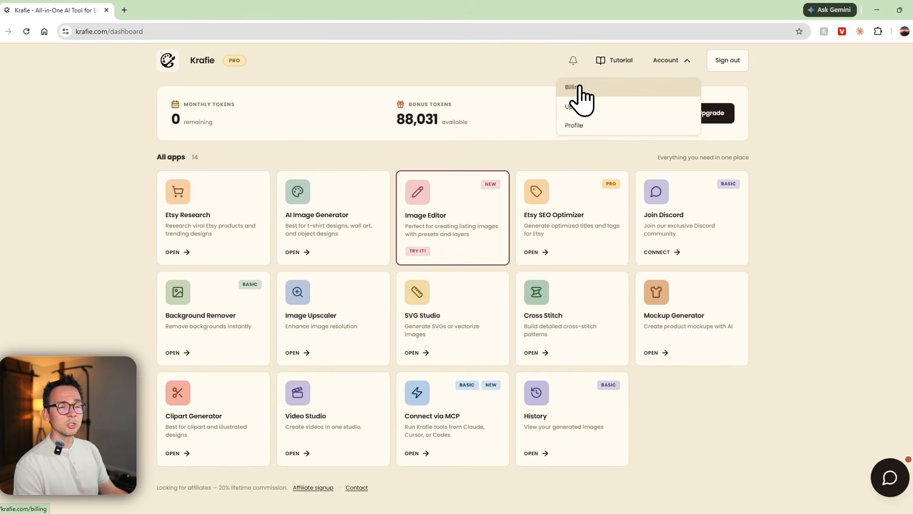
{"action": "left_click", "coordinate": [577, 127]}
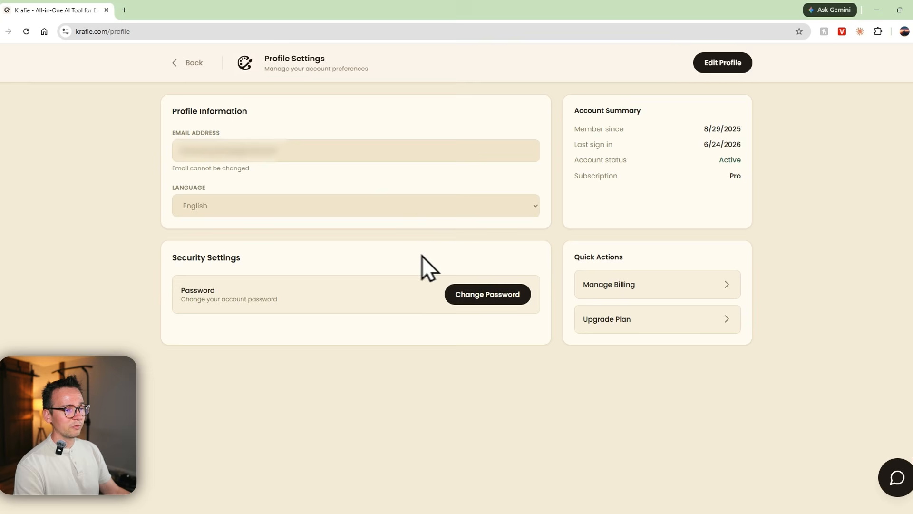
{"action": "left_click", "coordinate": [195, 66]}
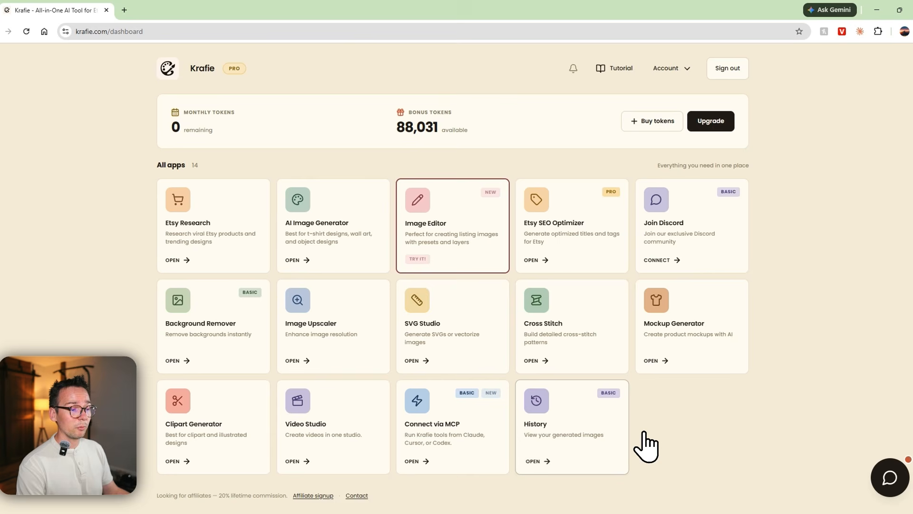
Step: Open the creation history and browse the previously generated images
{"action": "left_click", "coordinate": [602, 442]}
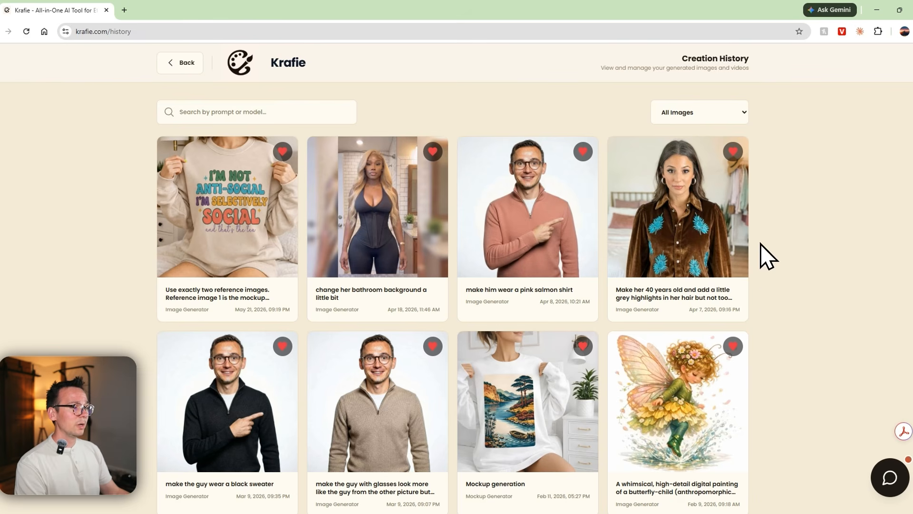
{"action": "scroll", "coordinate": [763, 252], "scroll_direction": "down", "scroll_amount": 10}
{"action": "scroll", "coordinate": [766, 257], "scroll_direction": "down", "scroll_amount": 6}
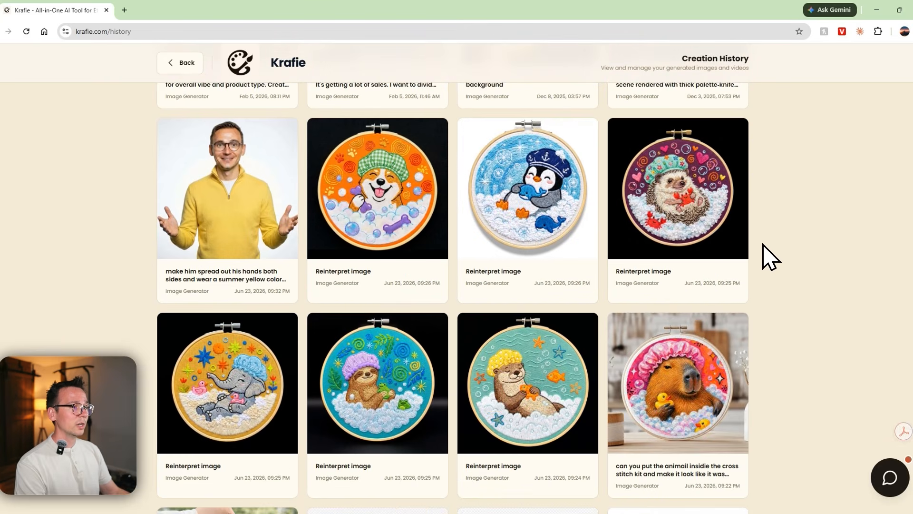
{"action": "scroll", "coordinate": [764, 257], "scroll_direction": "up", "scroll_amount": 17}
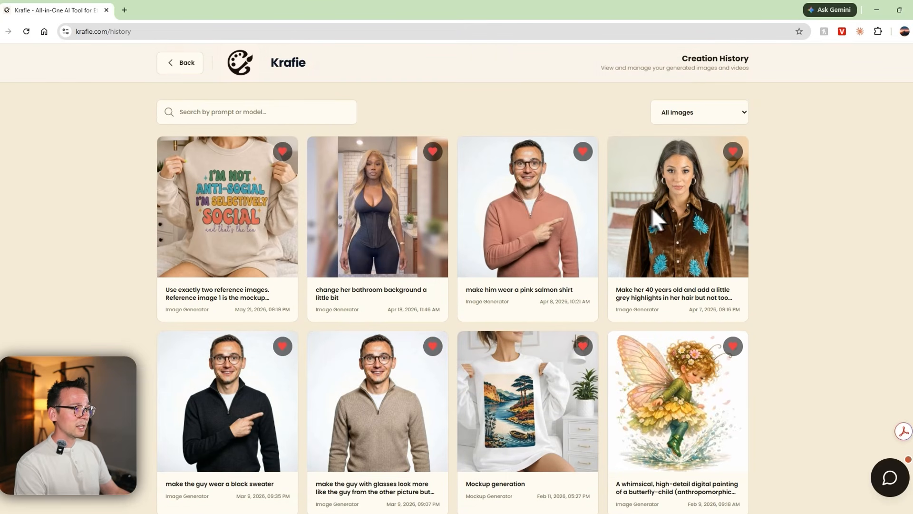
Step: Remove the "I'm not anti-social" sweatshirt image from favorites and add the otter embroidery hoop image to favorites
{"action": "left_click", "coordinate": [282, 152]}
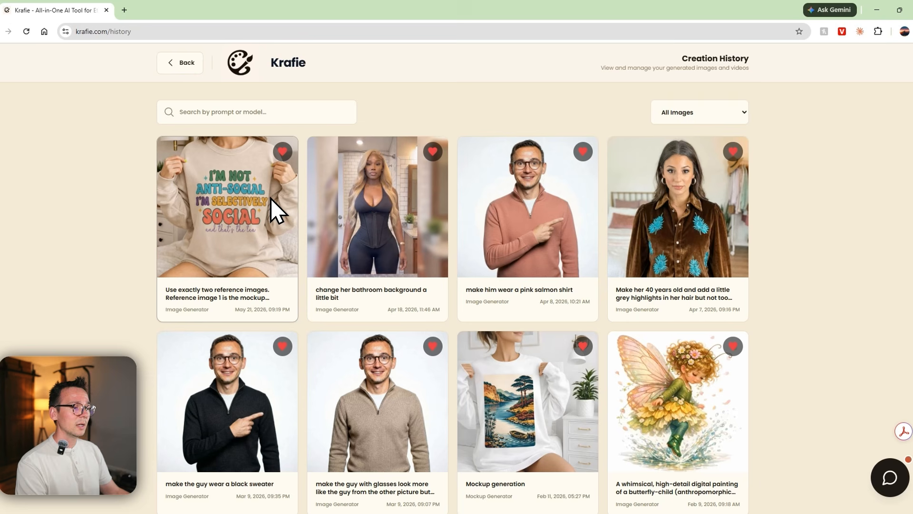
{"action": "left_click", "coordinate": [282, 152]}
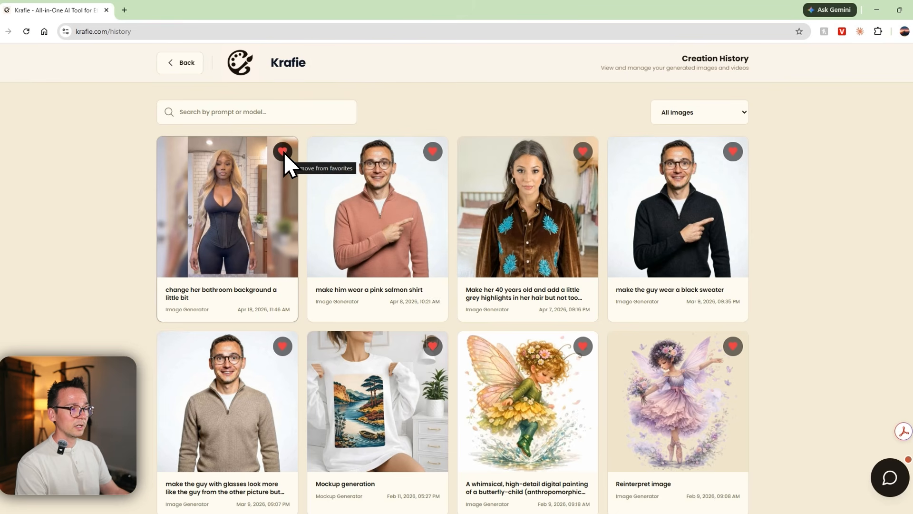
{"action": "scroll", "coordinate": [237, 205], "scroll_direction": "down", "scroll_amount": 20}
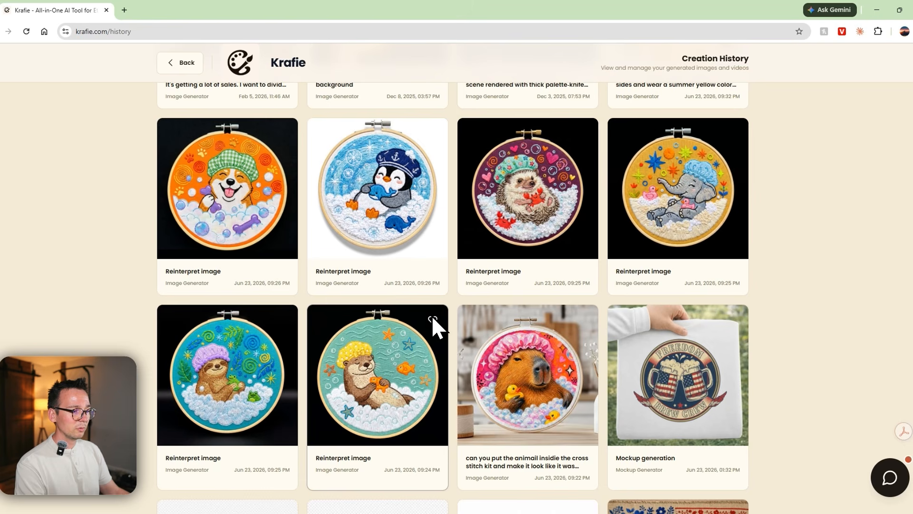
{"action": "left_click", "coordinate": [432, 319]}
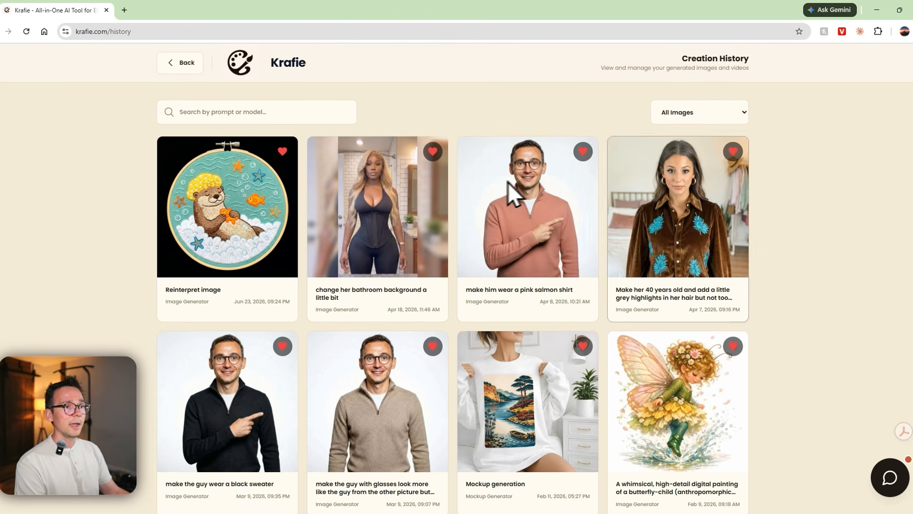
Step: Filter the creation history to Video Studio and look through the generated videos
{"action": "left_click", "coordinate": [690, 113]}
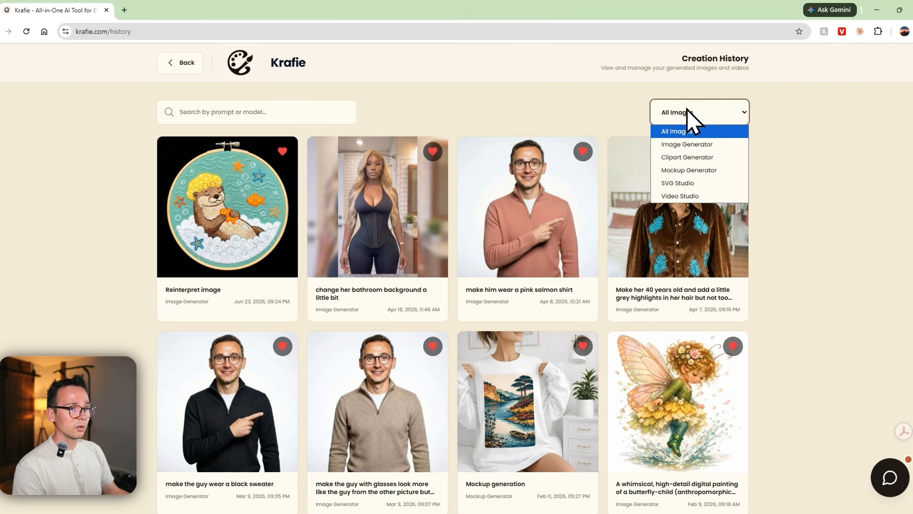
{"action": "left_click", "coordinate": [684, 196]}
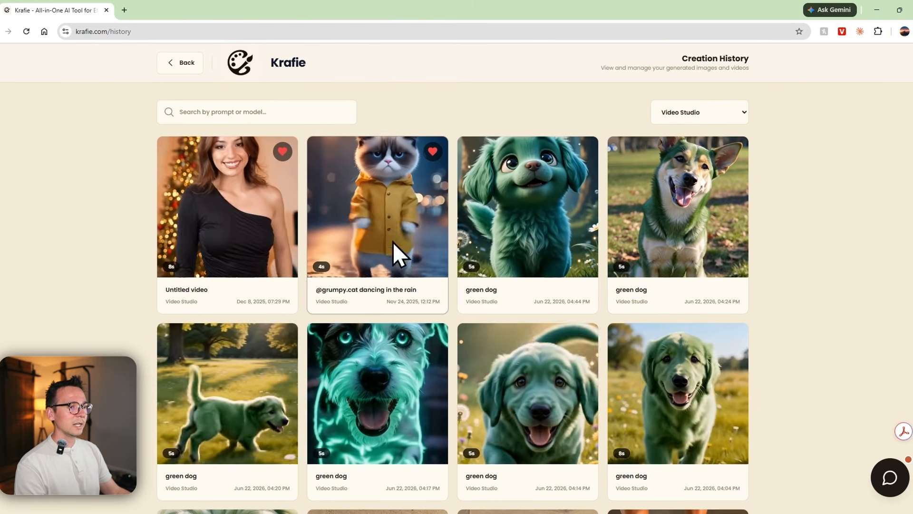
{"action": "scroll", "coordinate": [573, 297], "scroll_direction": "down", "scroll_amount": 3}
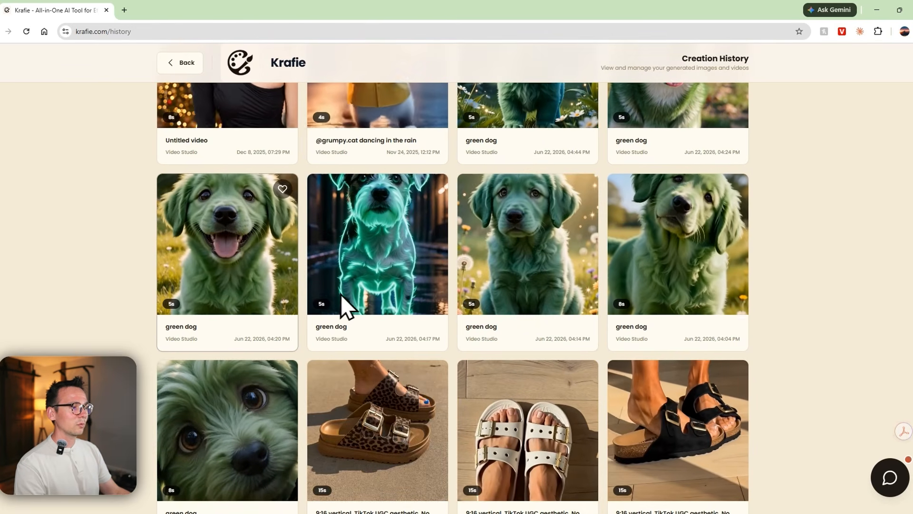
{"action": "scroll", "coordinate": [227, 272], "scroll_direction": "down", "scroll_amount": 6}
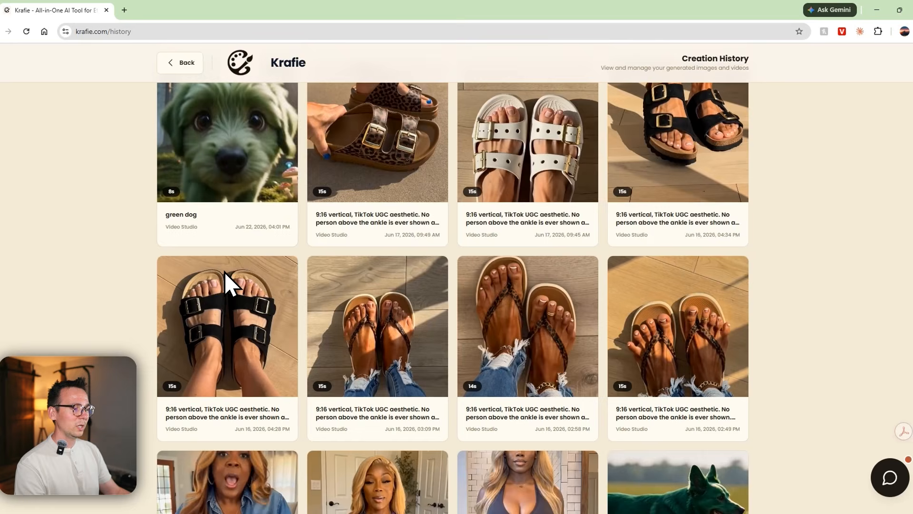
{"action": "scroll", "coordinate": [224, 272], "scroll_direction": "down", "scroll_amount": 4}
{"action": "scroll", "coordinate": [224, 273], "scroll_direction": "down", "scroll_amount": 3}
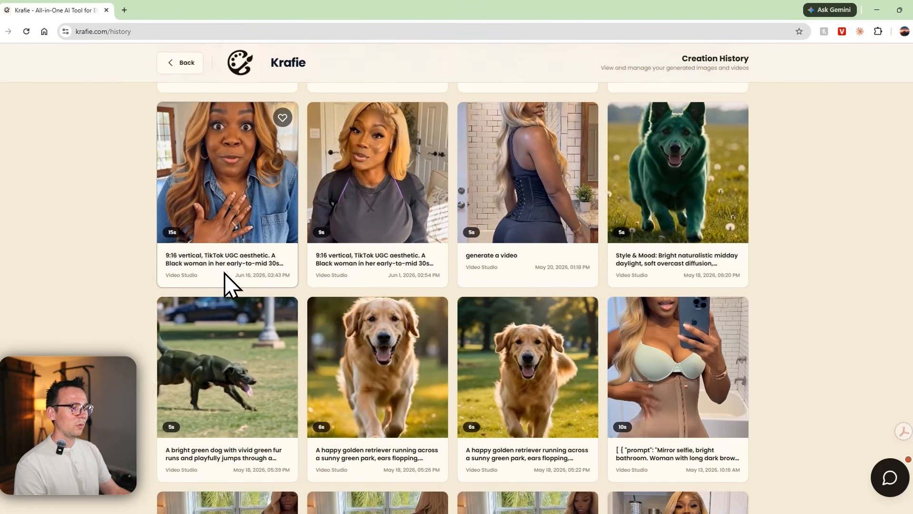
{"action": "scroll", "coordinate": [224, 273], "scroll_direction": "down", "scroll_amount": 11}
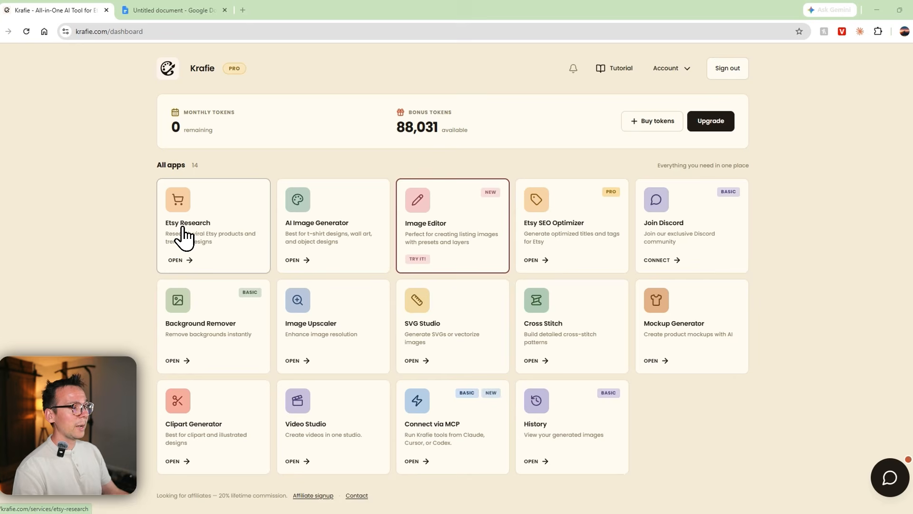
Step: Open Etsy Research and look through the viral listings in table view
{"action": "left_click", "coordinate": [181, 230]}
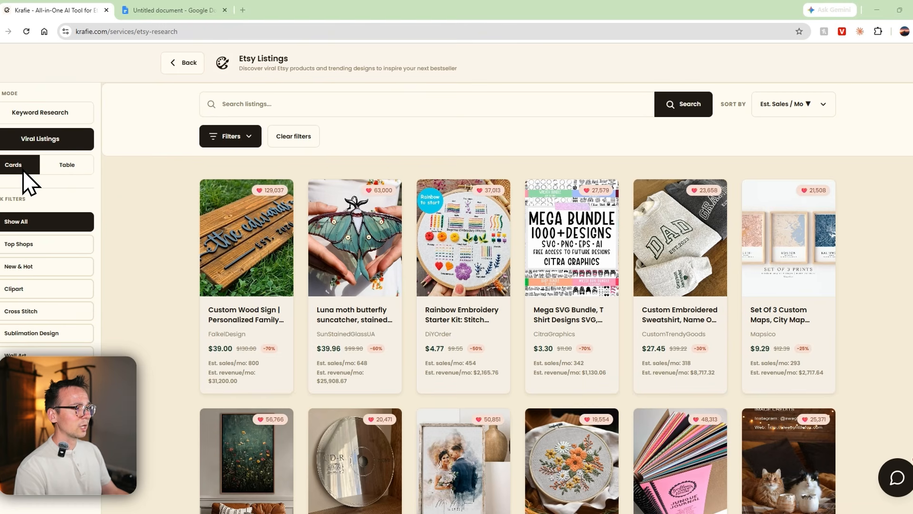
{"action": "left_click", "coordinate": [57, 167]}
{"action": "scroll", "coordinate": [238, 277], "scroll_direction": "down", "scroll_amount": 10}
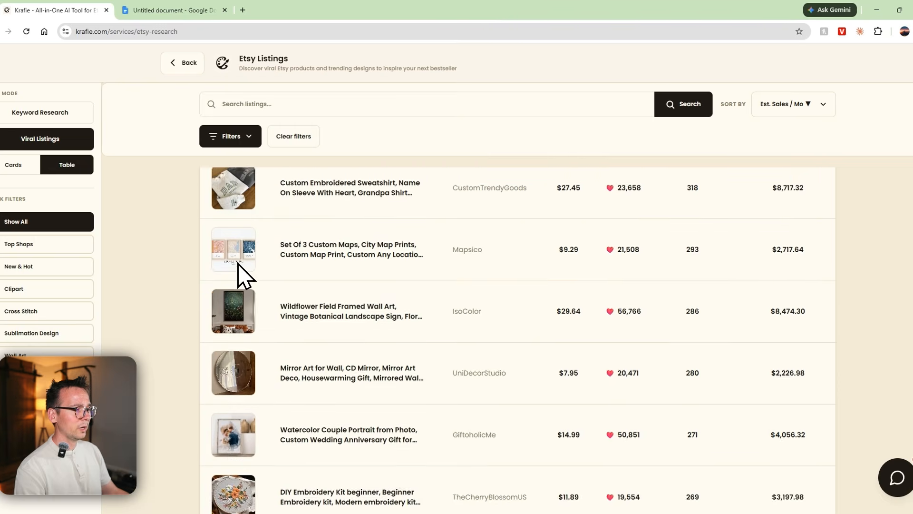
{"action": "scroll", "coordinate": [241, 275], "scroll_direction": "down", "scroll_amount": 3}
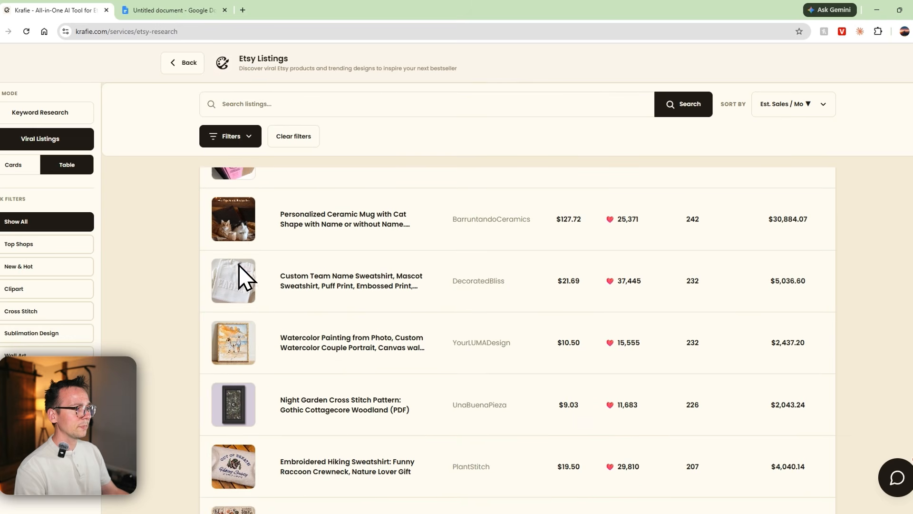
Step: Switch to keyword research and sort the keywords by opportunity score, ending in descending order
{"action": "left_click", "coordinate": [67, 113]}
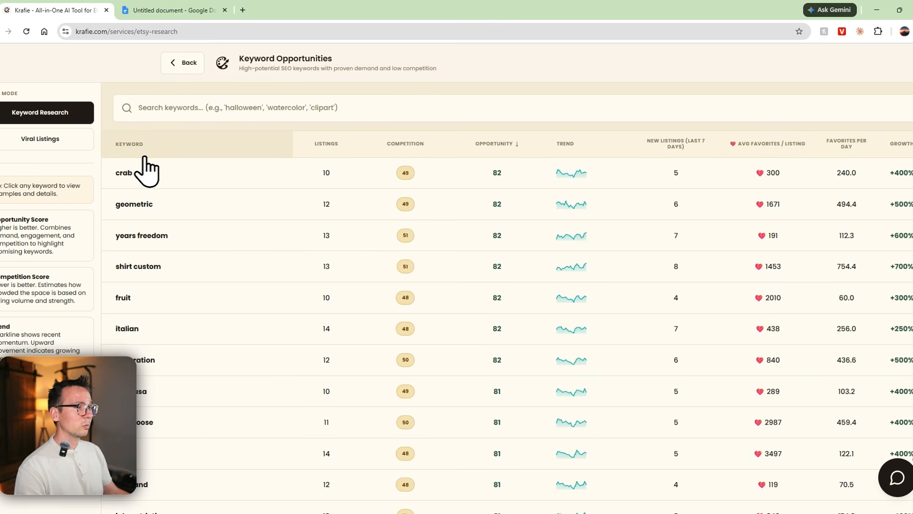
{"action": "left_click", "coordinate": [512, 157]}
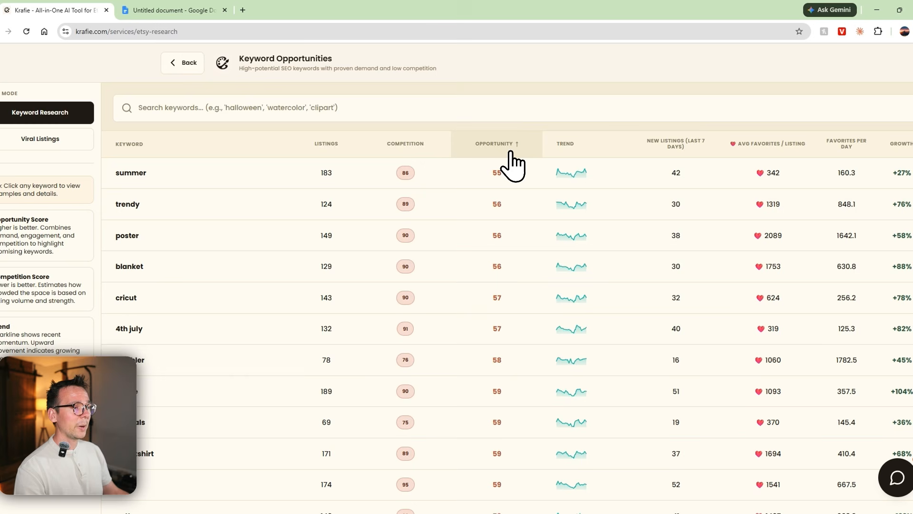
{"action": "left_click", "coordinate": [510, 153]}
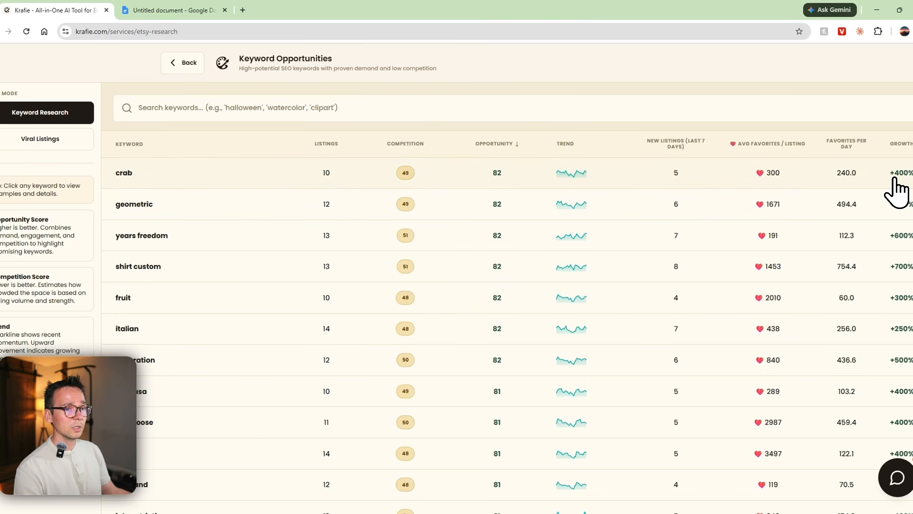
Step: Examine the details of the keyword "crab" and its top-performing cross stitch listing on Etsy, returning to the keyword list
{"action": "left_click", "coordinate": [170, 182]}
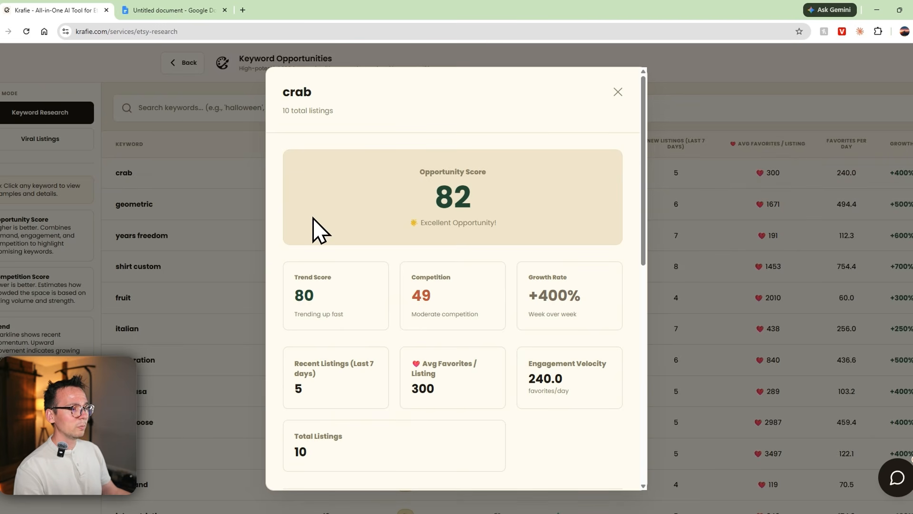
{"action": "scroll", "coordinate": [335, 259], "scroll_direction": "down", "scroll_amount": 8}
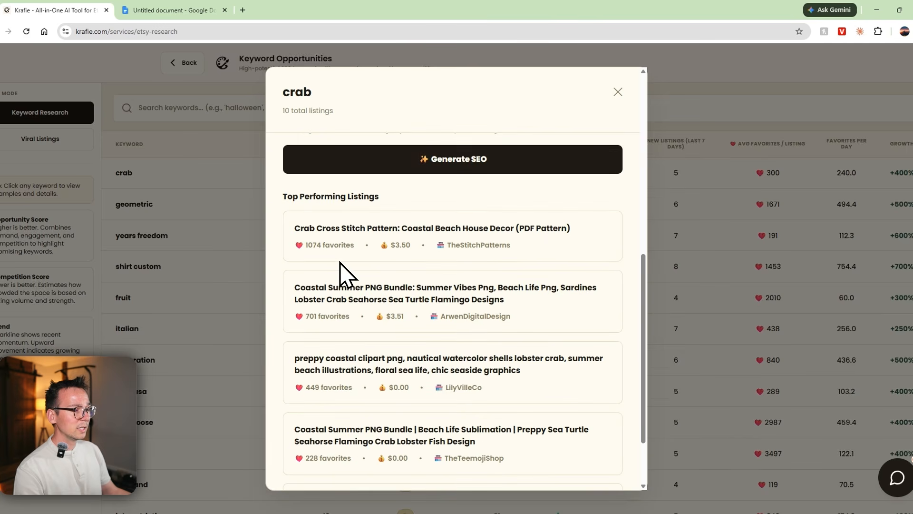
{"action": "left_click", "coordinate": [337, 230]}
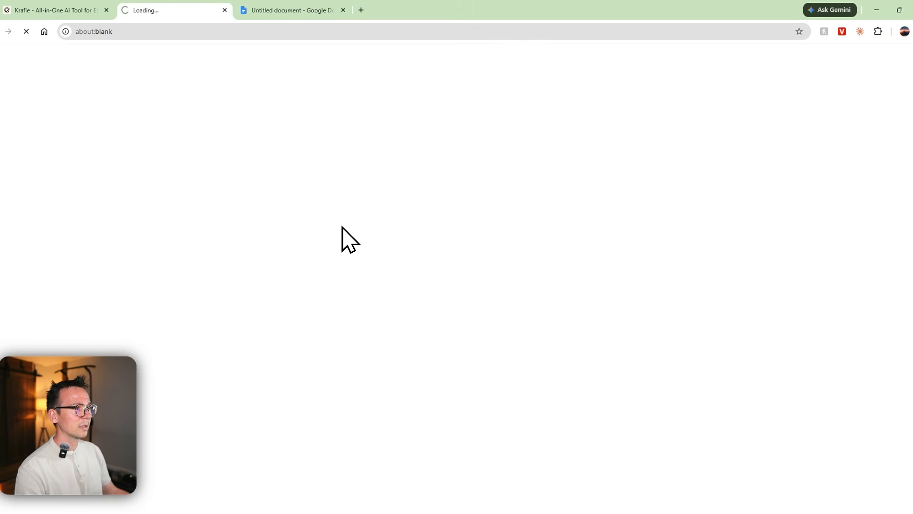
{"action": "scroll", "coordinate": [230, 212], "scroll_direction": "down", "scroll_amount": 2}
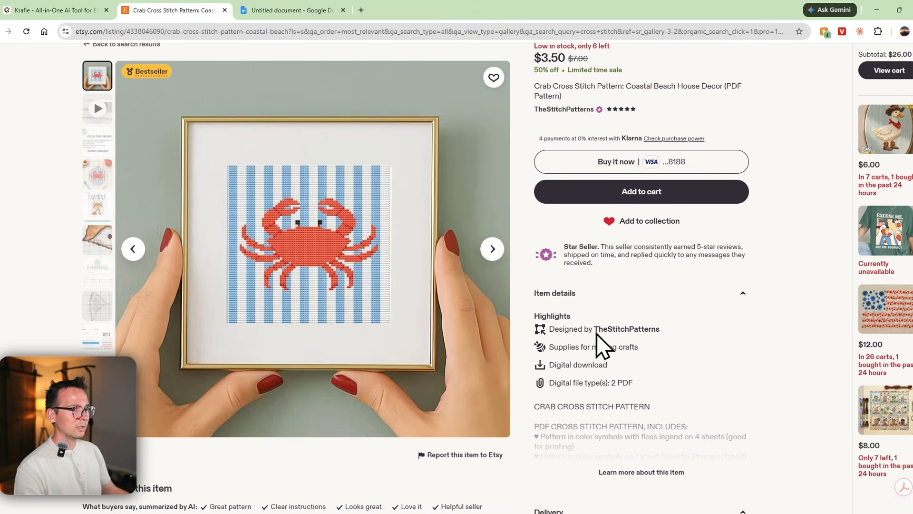
{"action": "scroll", "coordinate": [626, 347], "scroll_direction": "up", "scroll_amount": 2}
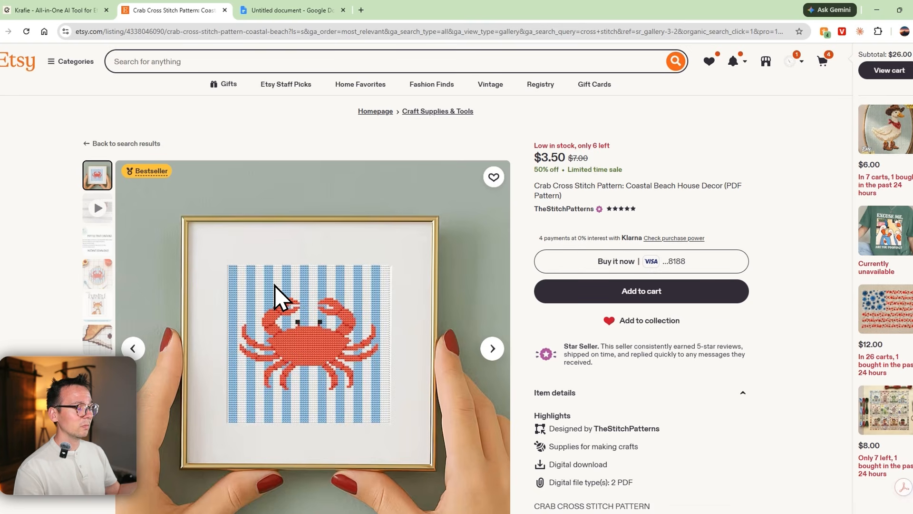
{"action": "left_click", "coordinate": [67, 10]}
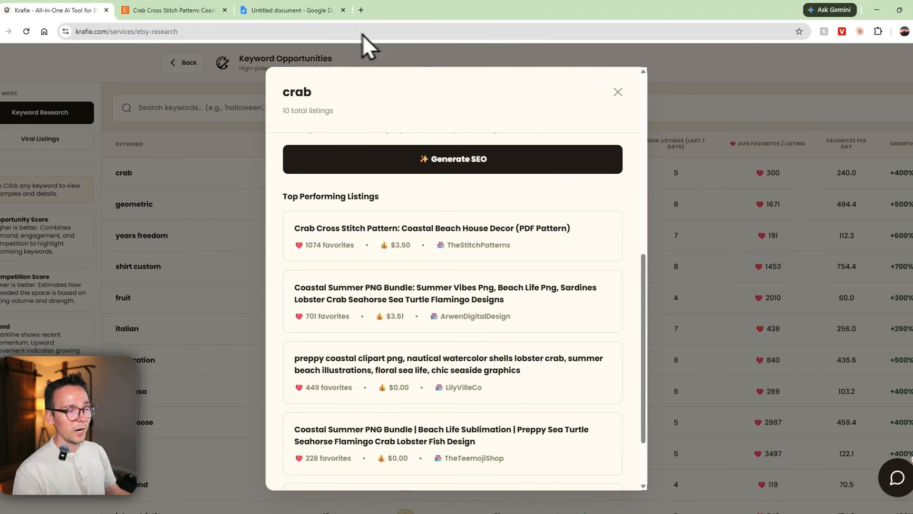
{"action": "left_click", "coordinate": [618, 92]}
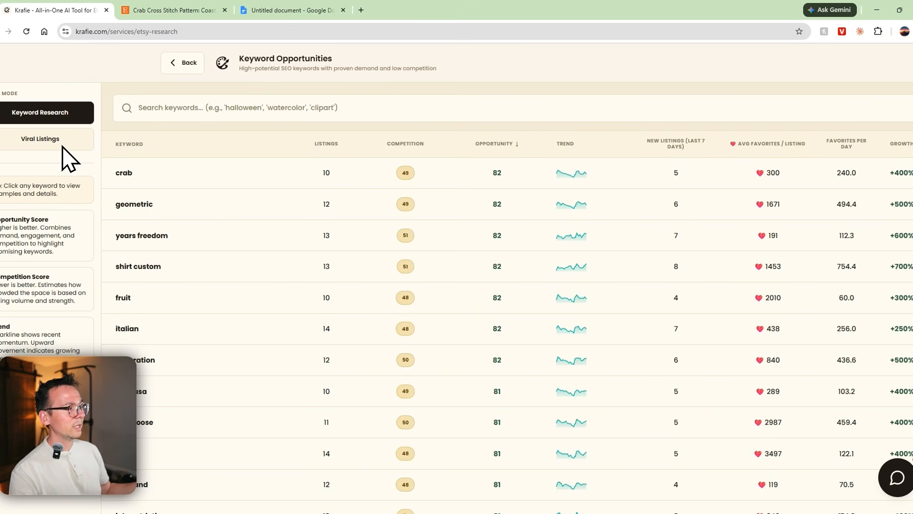
Step: Show the viral listings as cards and filter them to those newly spotted in the last 3 days
{"action": "left_click", "coordinate": [62, 143]}
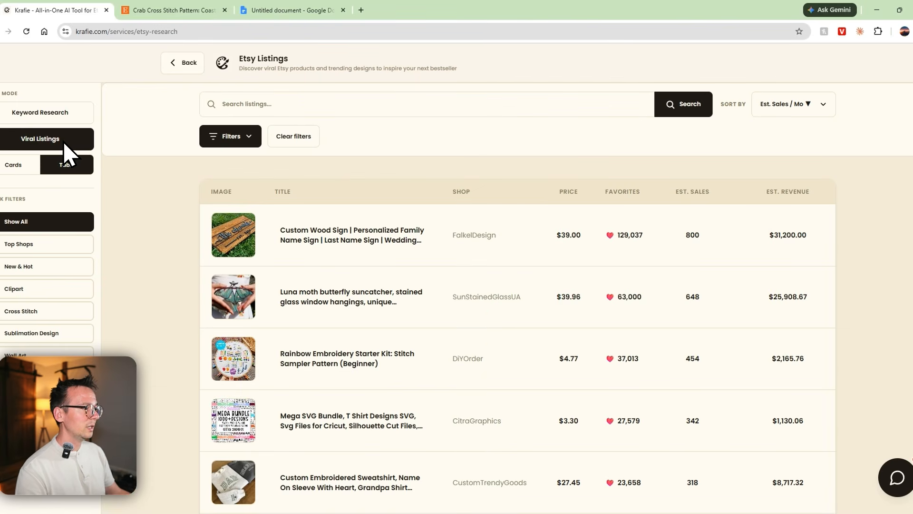
{"action": "left_click", "coordinate": [8, 164]}
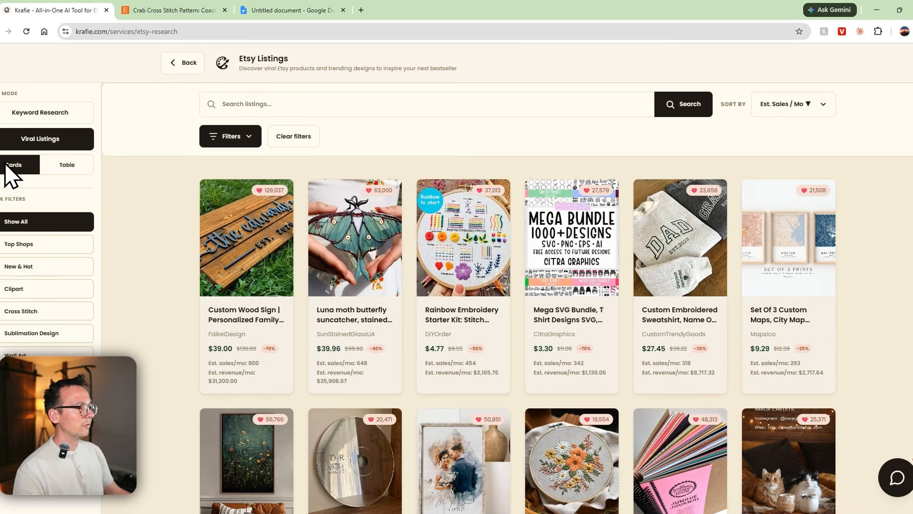
{"action": "left_click", "coordinate": [238, 137]}
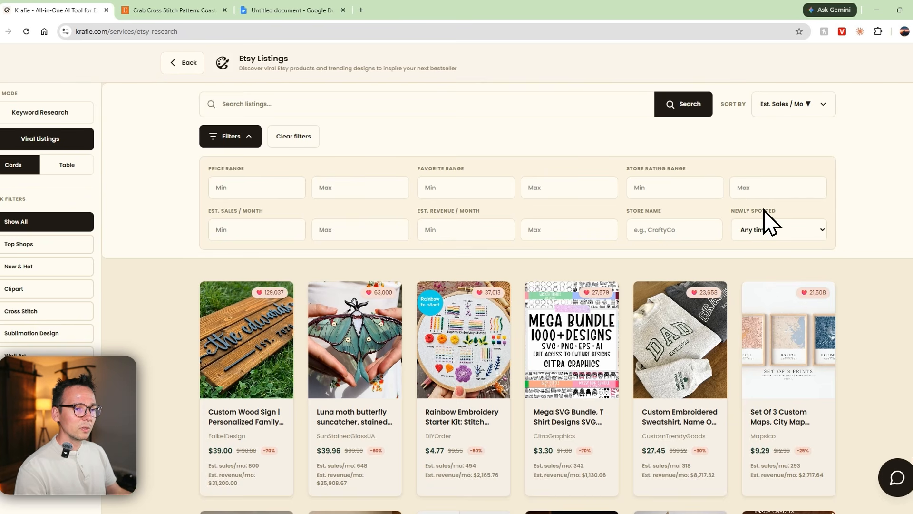
{"action": "left_click", "coordinate": [763, 223]}
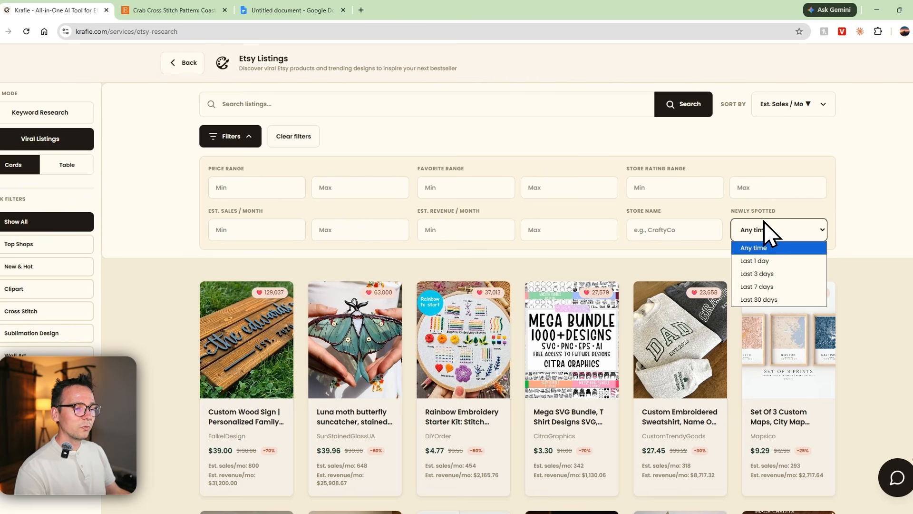
{"action": "left_click", "coordinate": [771, 273]}
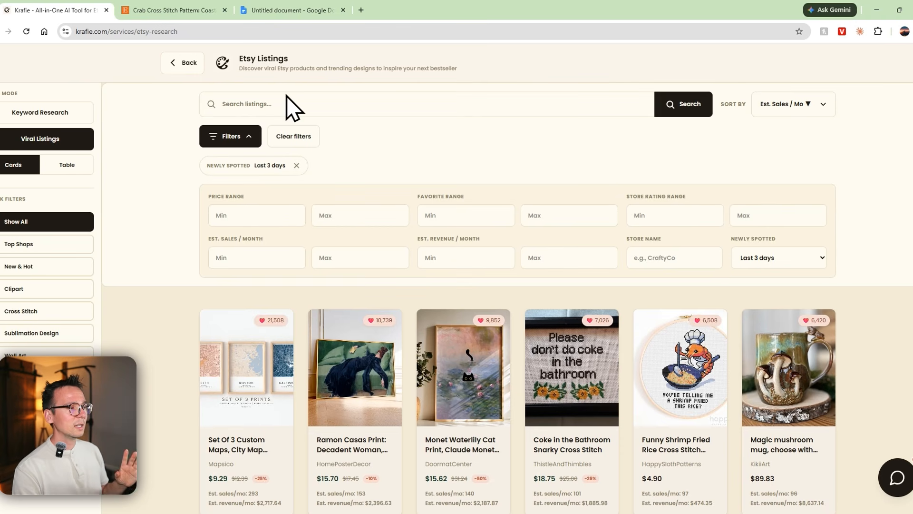
{"action": "left_click", "coordinate": [247, 135]}
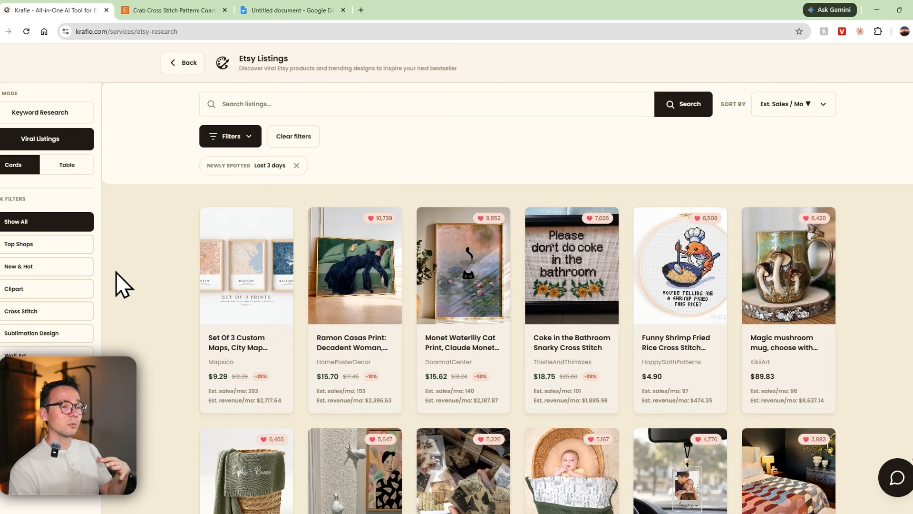
Step: Sort the viral listings by newest and clear the filter for newly spotted listings
{"action": "left_click", "coordinate": [799, 107]}
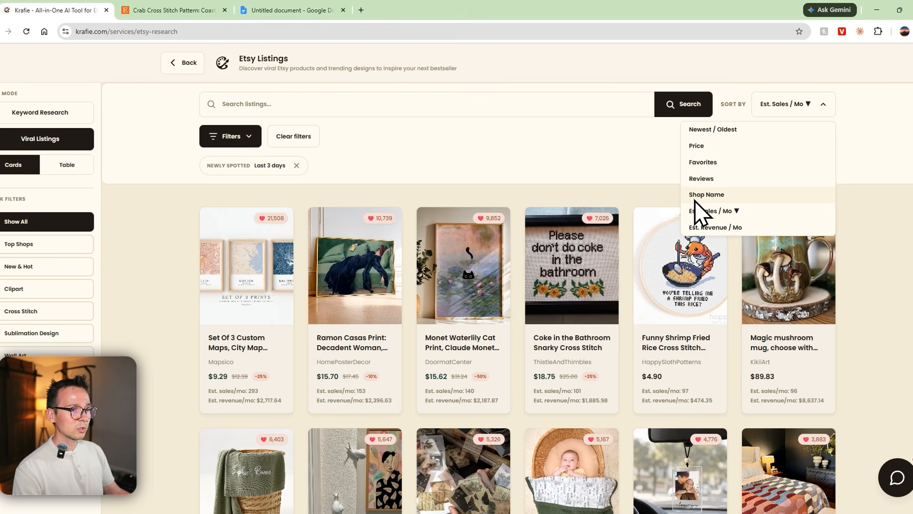
{"action": "left_click", "coordinate": [703, 130]}
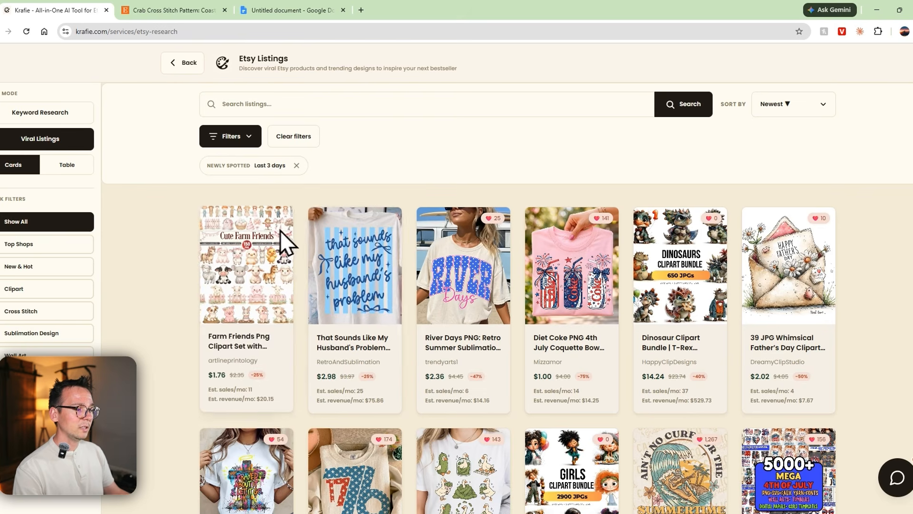
{"action": "scroll", "coordinate": [618, 326], "scroll_direction": "down", "scroll_amount": 3}
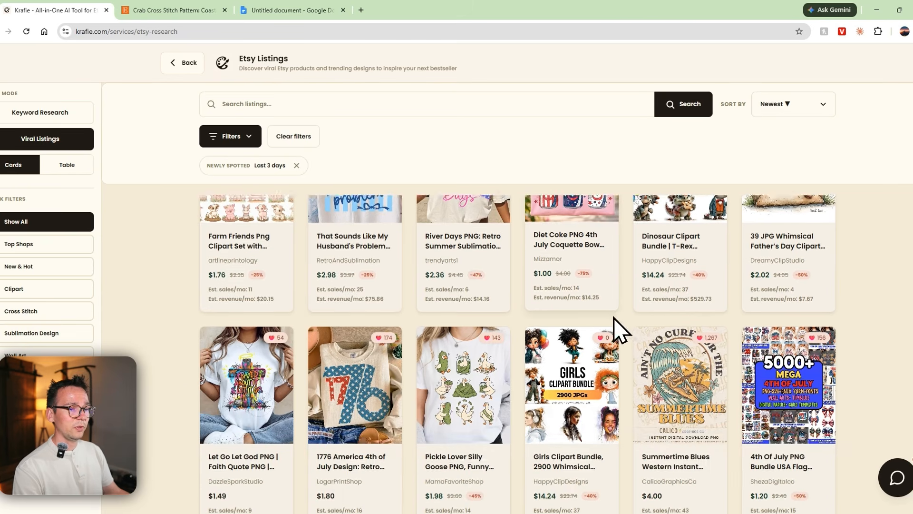
{"action": "left_click", "coordinate": [291, 135]}
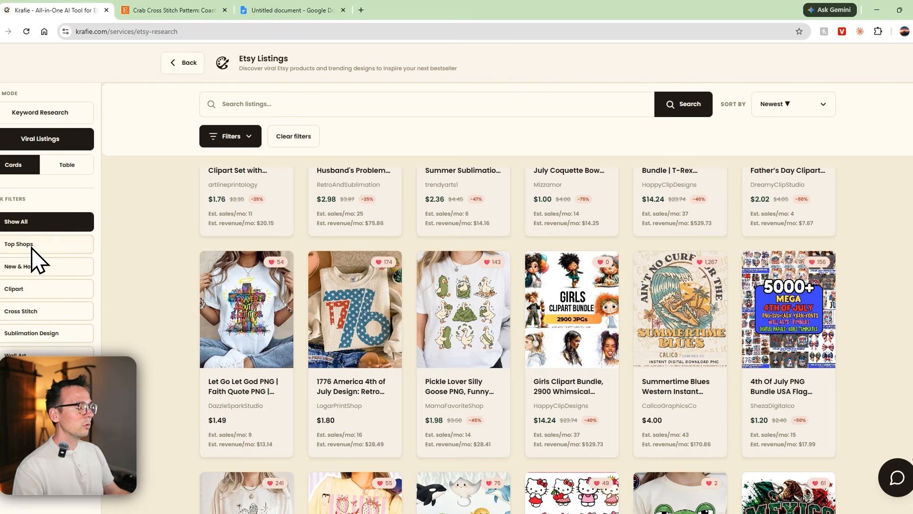
Step: Browse the viral listings in the Clipart category and in the Cross Stitch category
{"action": "left_click", "coordinate": [28, 287]}
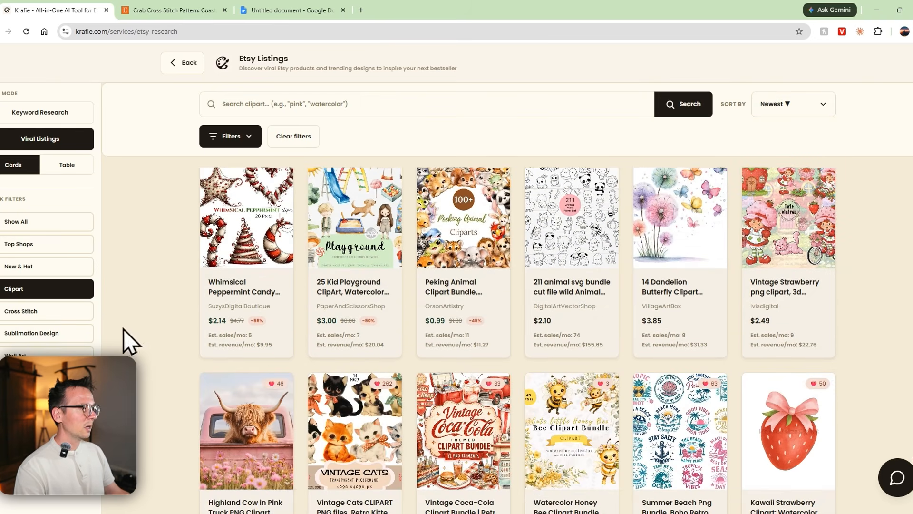
{"action": "left_click", "coordinate": [62, 315]}
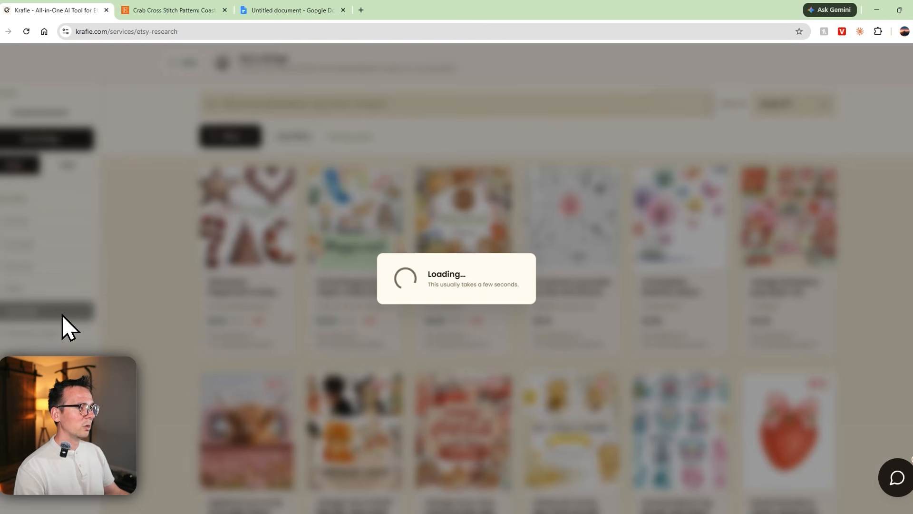
{"action": "scroll", "coordinate": [328, 273], "scroll_direction": "down", "scroll_amount": 10}
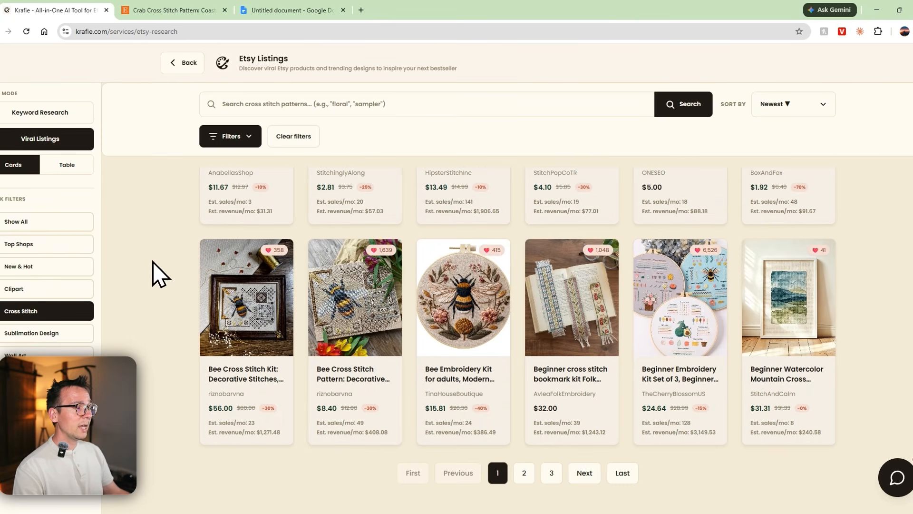
Step: Open the Top Shops ranking and look through the bestseller listings of the first-ranked shop
{"action": "left_click", "coordinate": [71, 248]}
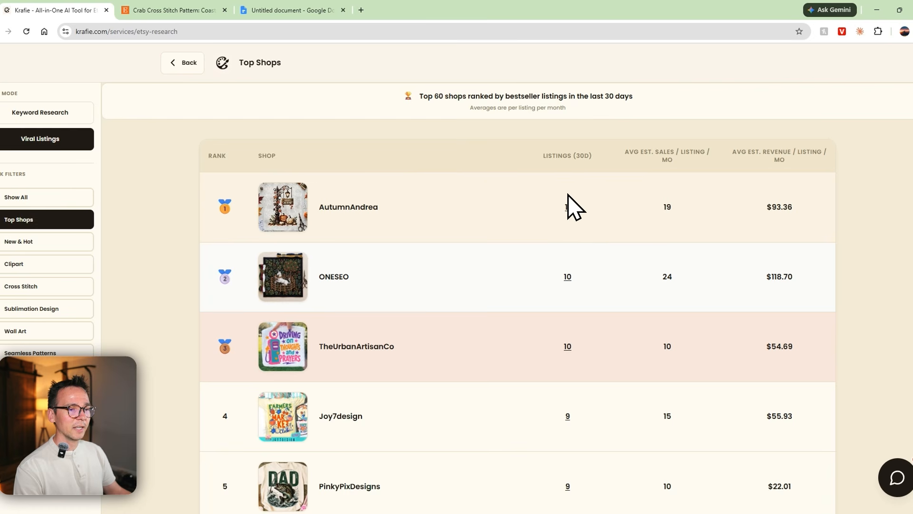
{"action": "left_click", "coordinate": [566, 208]}
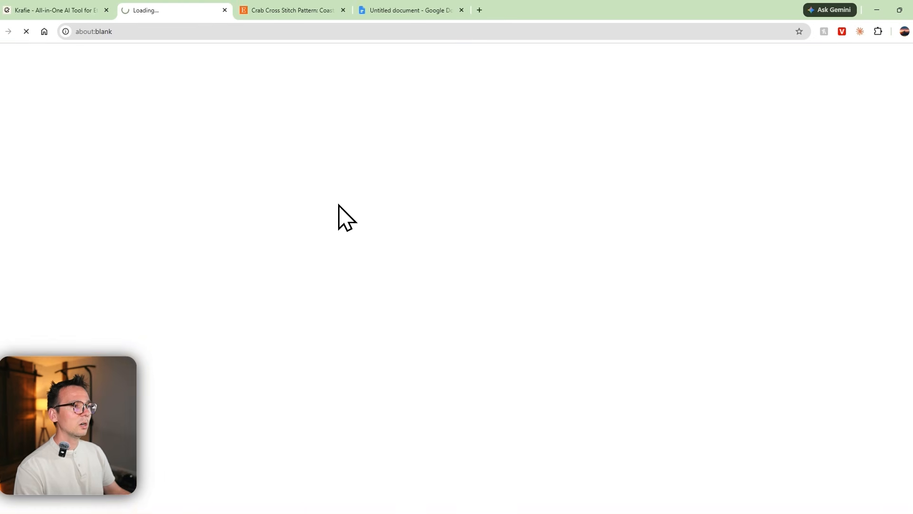
{"action": "scroll", "coordinate": [325, 242], "scroll_direction": "down", "scroll_amount": 8}
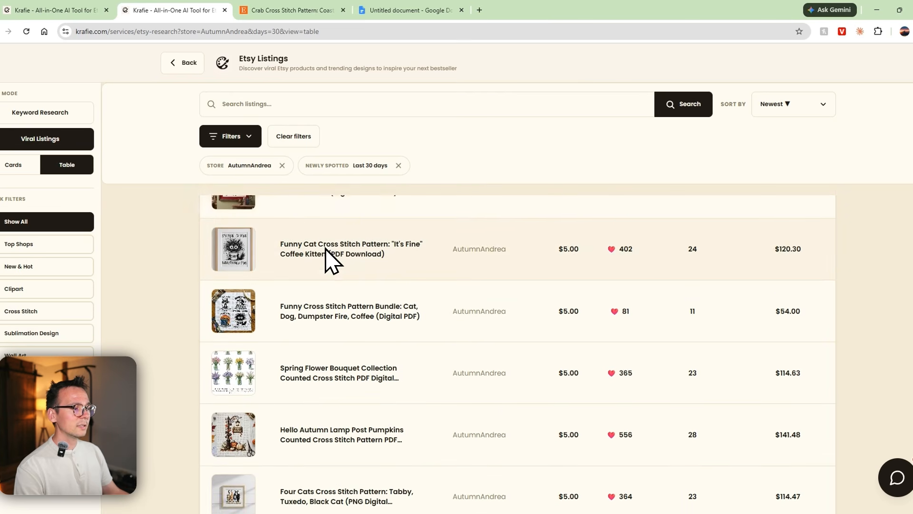
{"action": "scroll", "coordinate": [325, 266], "scroll_direction": "up", "scroll_amount": 10}
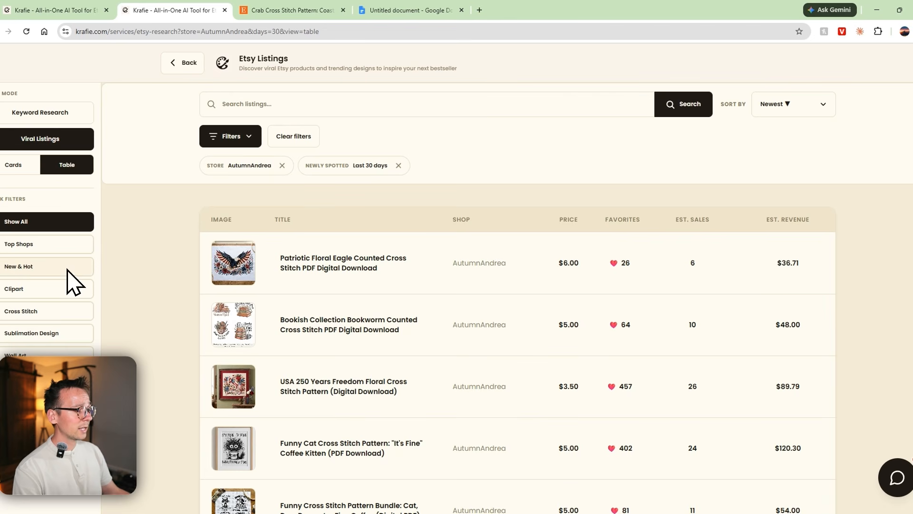
Step: Show the New & Hot listings and examine the first page of products
{"action": "left_click", "coordinate": [56, 267]}
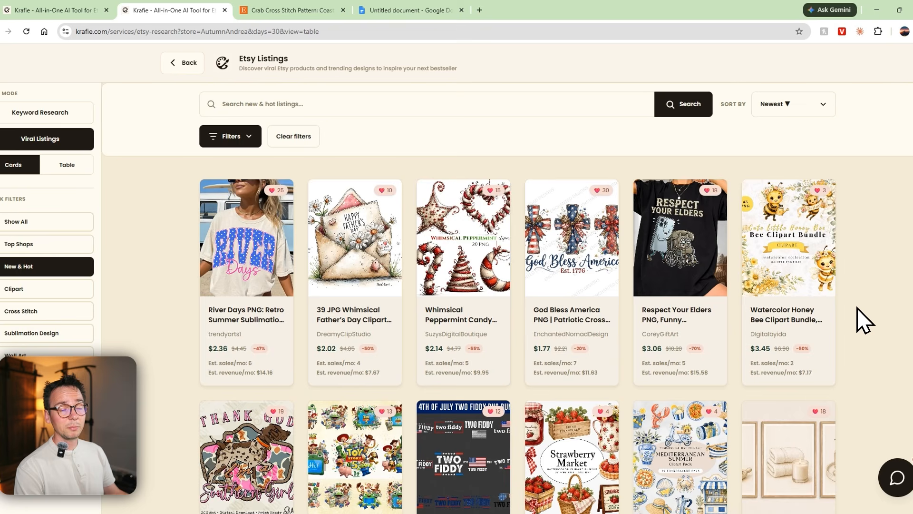
{"action": "scroll", "coordinate": [864, 320], "scroll_direction": "down", "scroll_amount": 4}
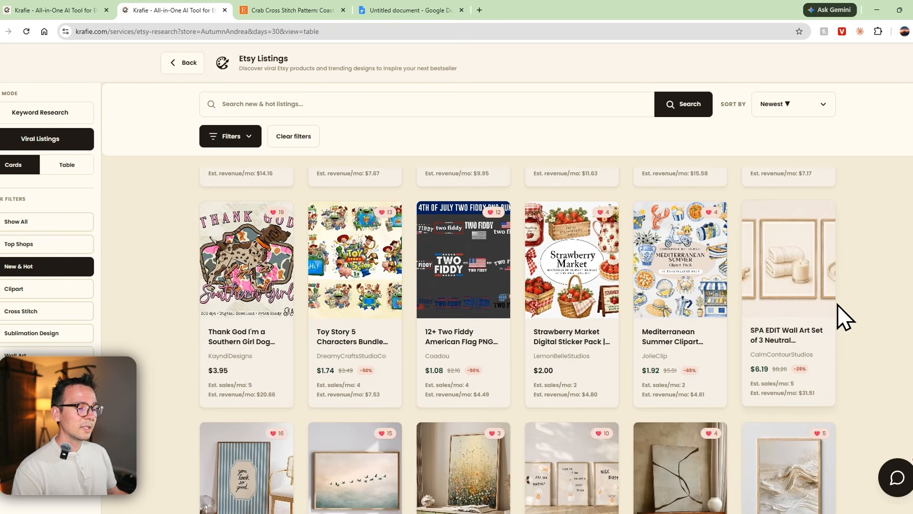
{"action": "scroll", "coordinate": [808, 309], "scroll_direction": "up", "scroll_amount": 3}
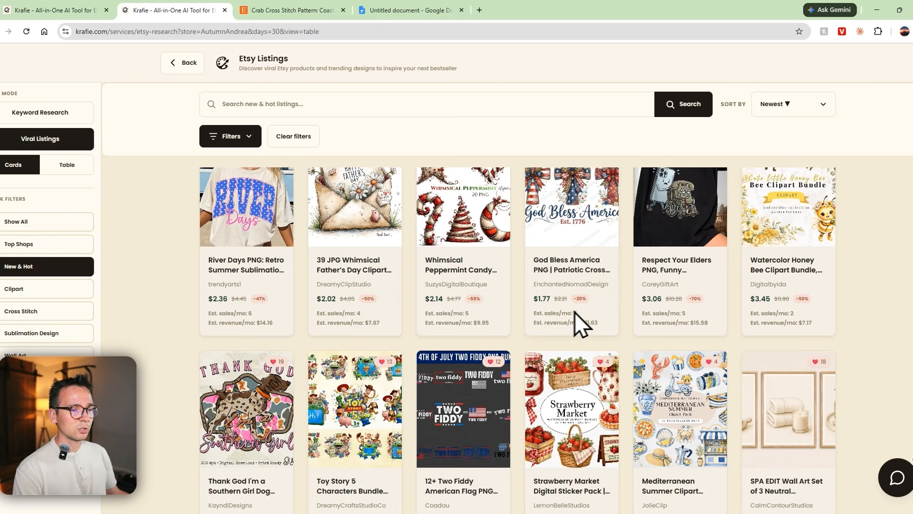
{"action": "scroll", "coordinate": [832, 313], "scroll_direction": "down", "scroll_amount": 2}
{"action": "scroll", "coordinate": [819, 305], "scroll_direction": "down", "scroll_amount": 3}
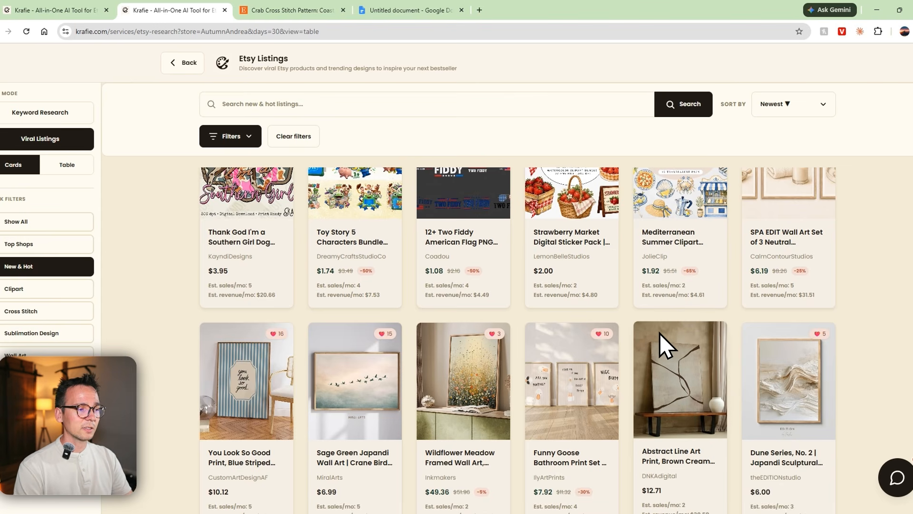
{"action": "scroll", "coordinate": [604, 349], "scroll_direction": "down", "scroll_amount": 1}
{"action": "scroll", "coordinate": [602, 345], "scroll_direction": "down", "scroll_amount": 5}
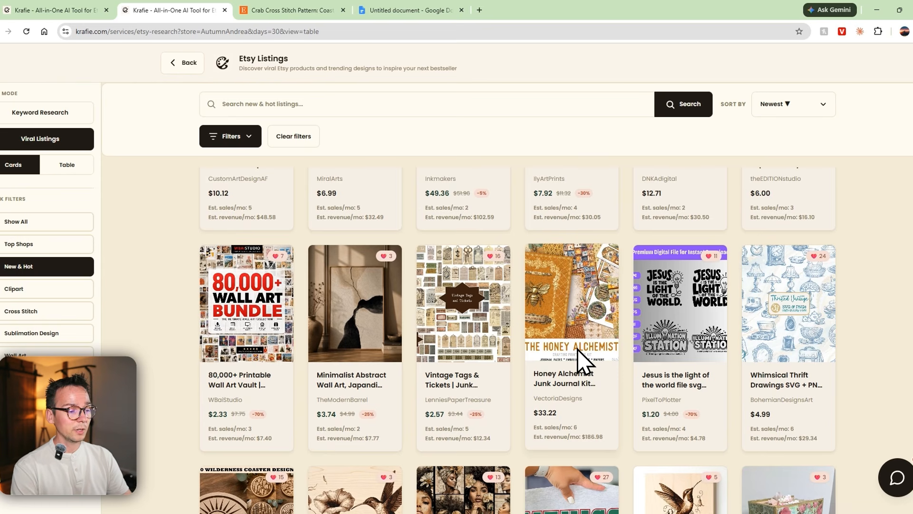
{"action": "scroll", "coordinate": [578, 351], "scroll_direction": "down", "scroll_amount": 9}
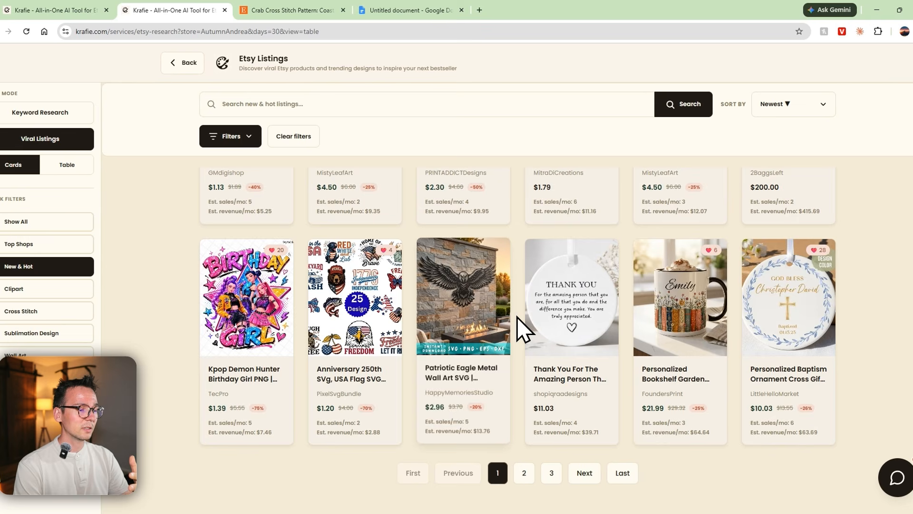
{"action": "scroll", "coordinate": [509, 337], "scroll_direction": "up", "scroll_amount": 12}
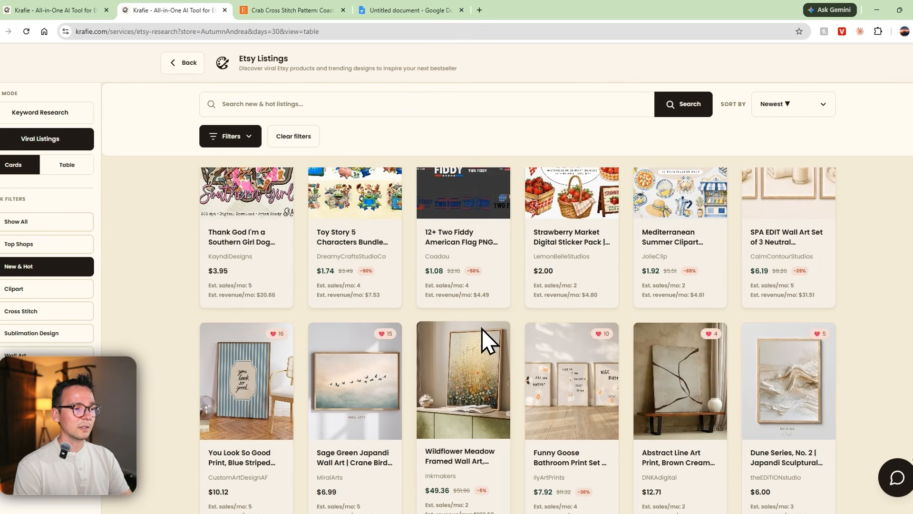
{"action": "scroll", "coordinate": [481, 328], "scroll_direction": "up", "scroll_amount": 3}
{"action": "scroll", "coordinate": [472, 330], "scroll_direction": "up", "scroll_amount": 3}
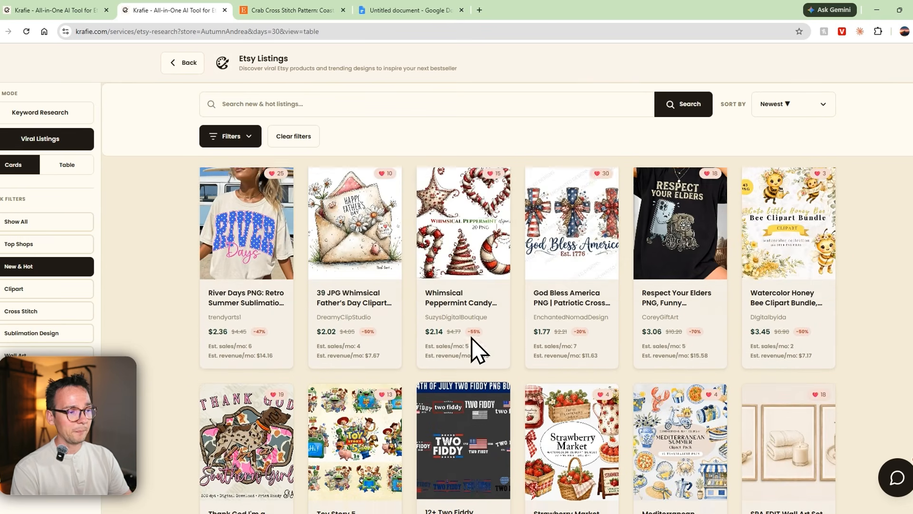
Step: View the Whimsical Peppermint Candy Cane Clipart listing and its shop on Etsy, returning to the listing details in Krafie
{"action": "left_click", "coordinate": [484, 254]}
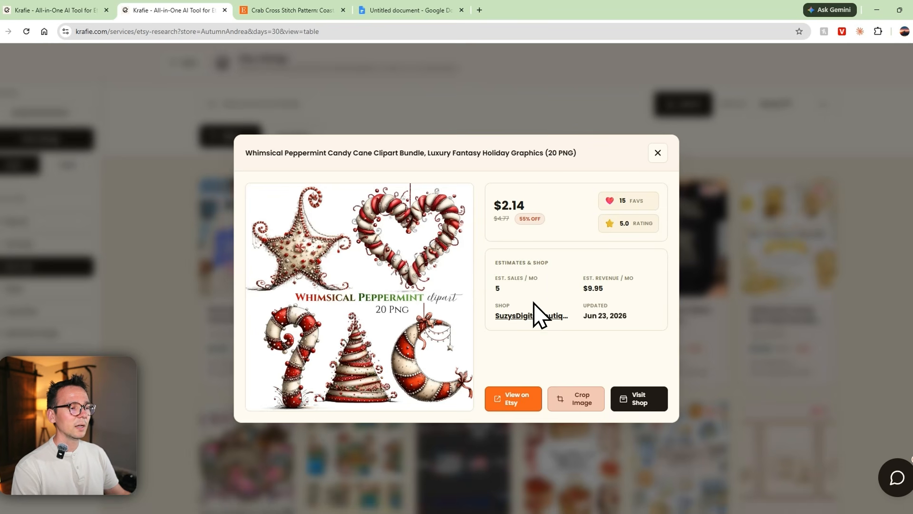
{"action": "left_click", "coordinate": [518, 410]}
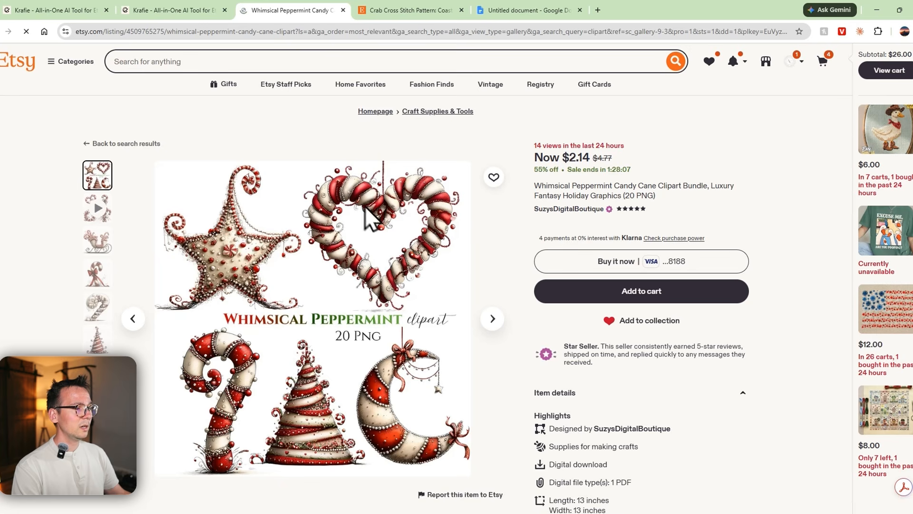
{"action": "key", "text": "ctrl+shift+Tab"}
{"action": "left_click", "coordinate": [635, 399]}
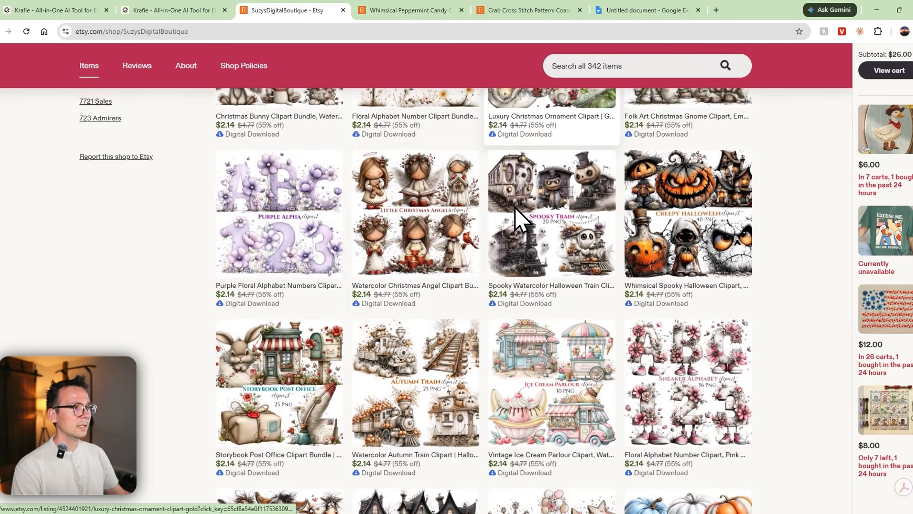
{"action": "key", "text": "ctrl+shift+Tab"}
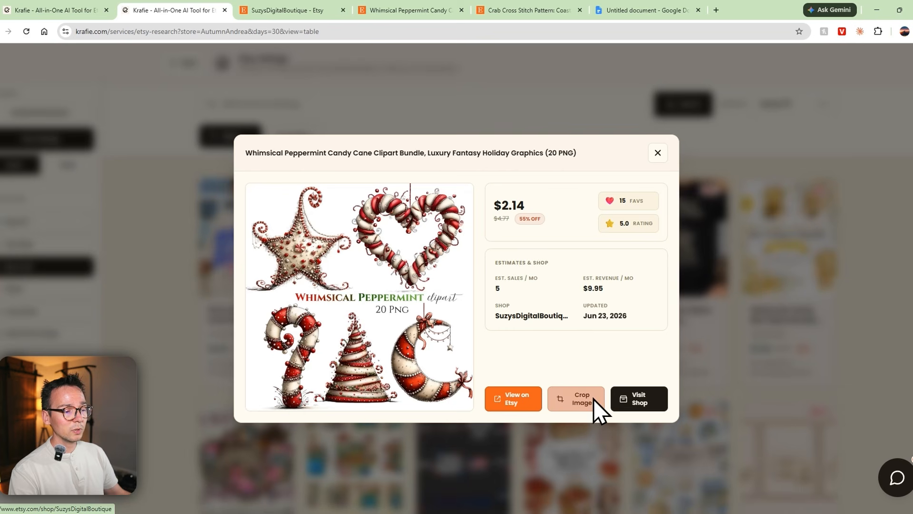
Step: Crop the peppermint clipart image to the candy cane heart, about 367 × 320, and save the cropped image
{"action": "left_click", "coordinate": [560, 401]}
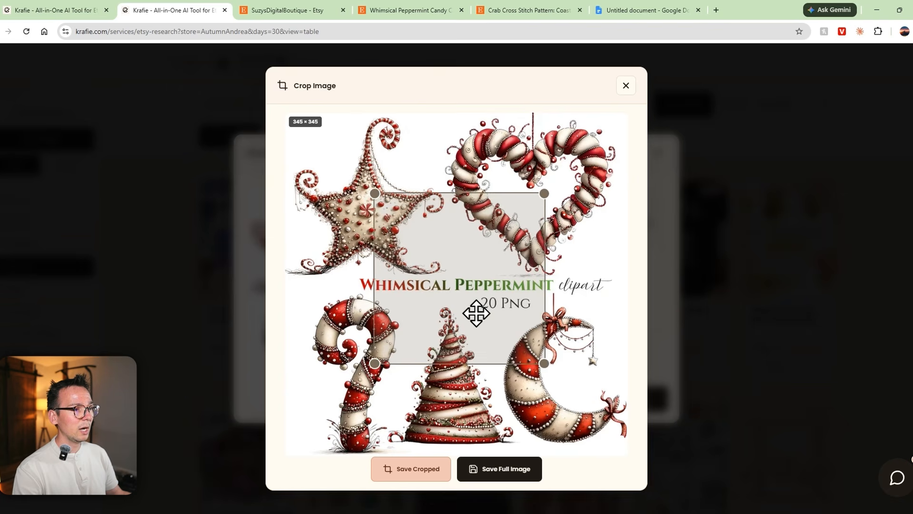
{"action": "left_click_drag", "start_coordinate": [494, 310], "coordinate": [539, 184]}
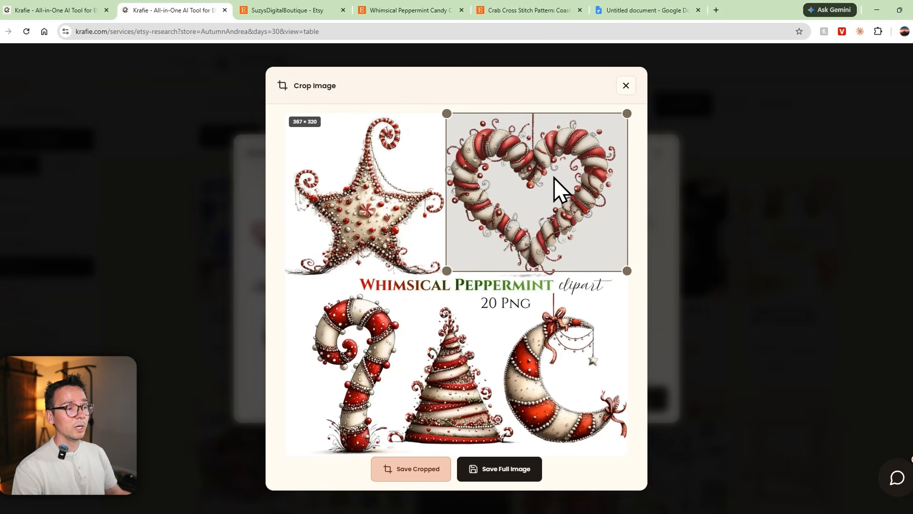
{"action": "left_click_drag", "start_coordinate": [503, 146], "coordinate": [527, 165]}
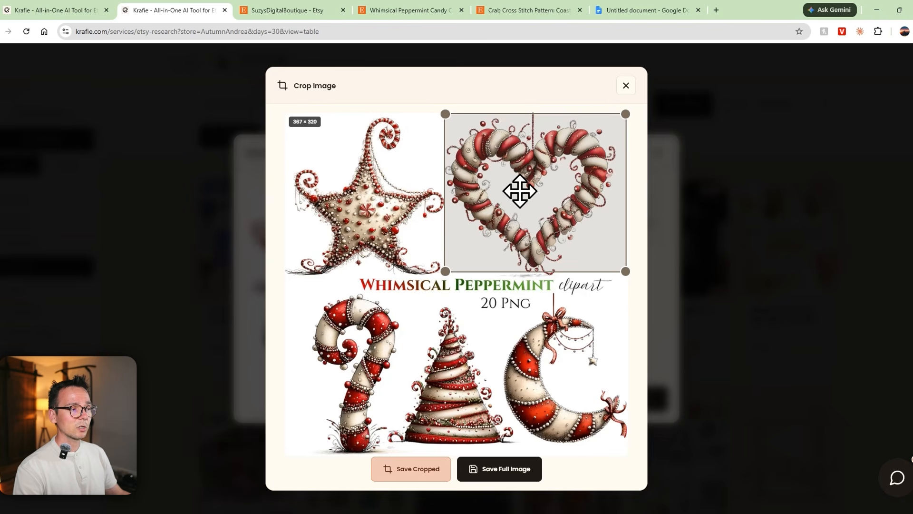
{"action": "left_click", "coordinate": [417, 467]}
{"action": "left_click", "coordinate": [777, 67]}
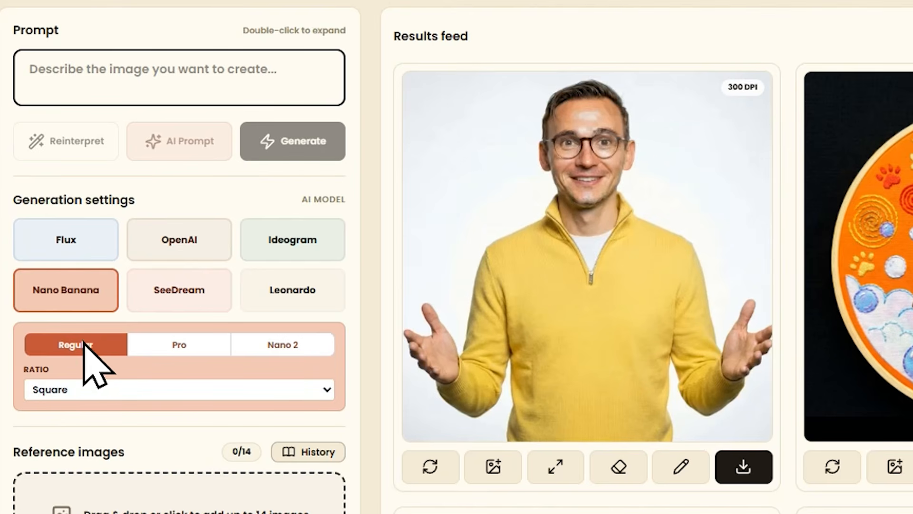
Step: In the AI Image Generator, compare the settings of Nano Banana Pro and Nano 2, SeeDream and Leonardo
{"action": "left_click", "coordinate": [181, 346]}
{"action": "left_click", "coordinate": [293, 346]}
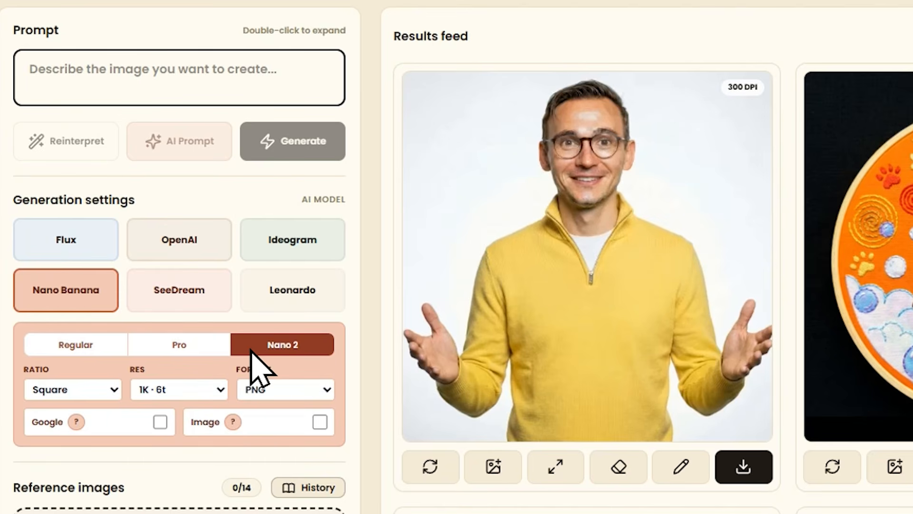
{"action": "left_click", "coordinate": [190, 351]}
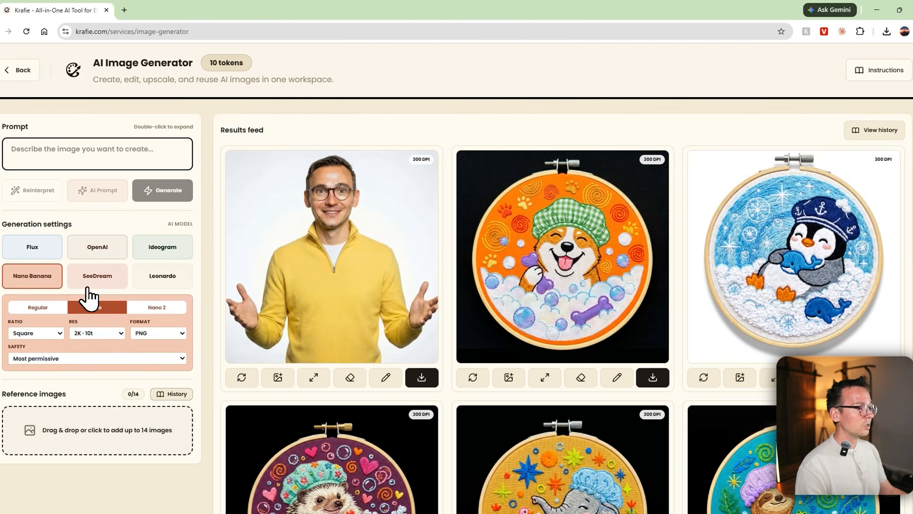
{"action": "left_click", "coordinate": [179, 289]}
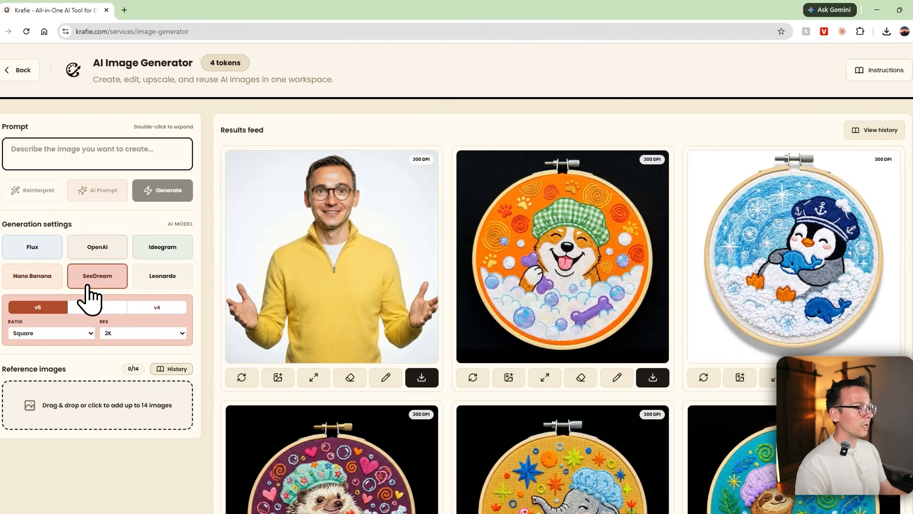
{"action": "left_click", "coordinate": [161, 282]}
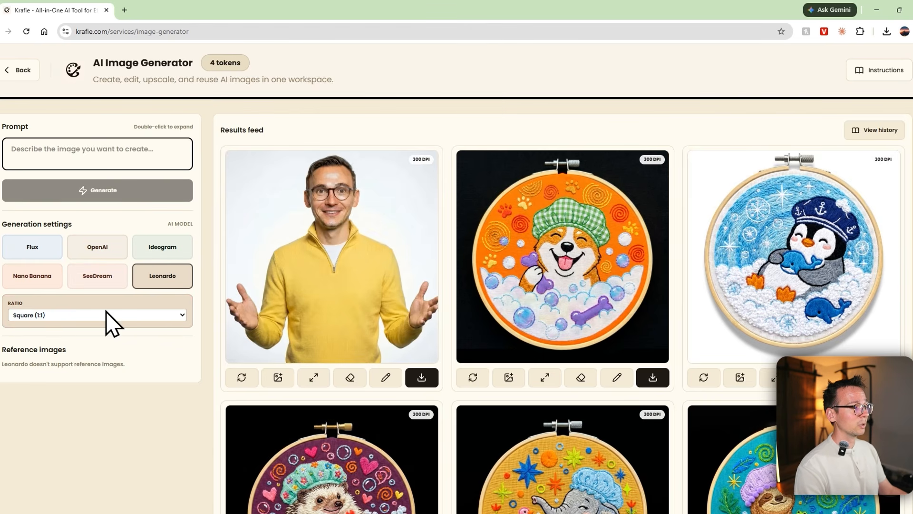
Step: Choose the Nano Banana model in its Nano 2 version and set the resolution to 2K
{"action": "left_click", "coordinate": [53, 281]}
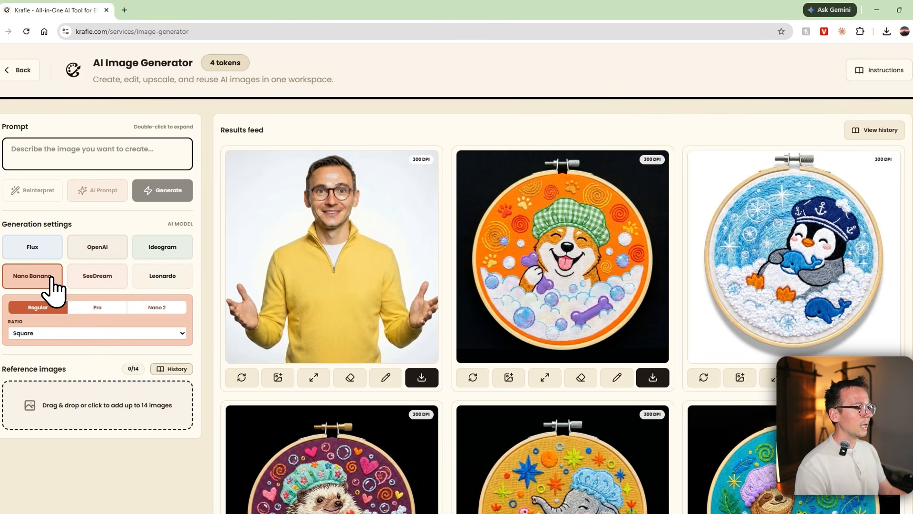
{"action": "left_click", "coordinate": [168, 305]}
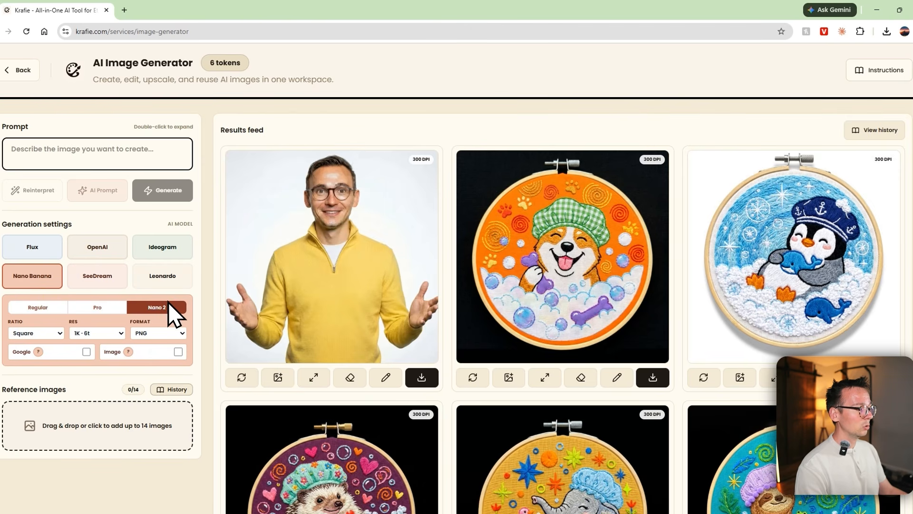
{"action": "left_click", "coordinate": [106, 333]}
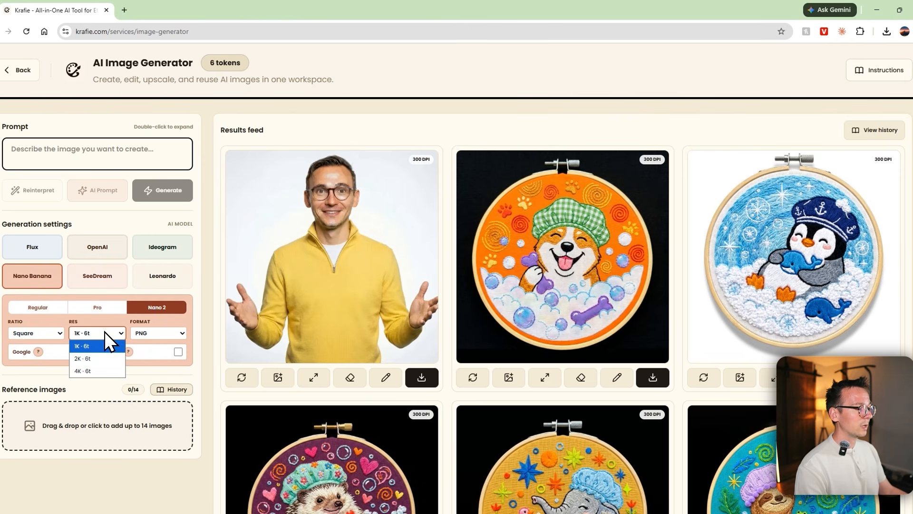
{"action": "left_click", "coordinate": [95, 355]}
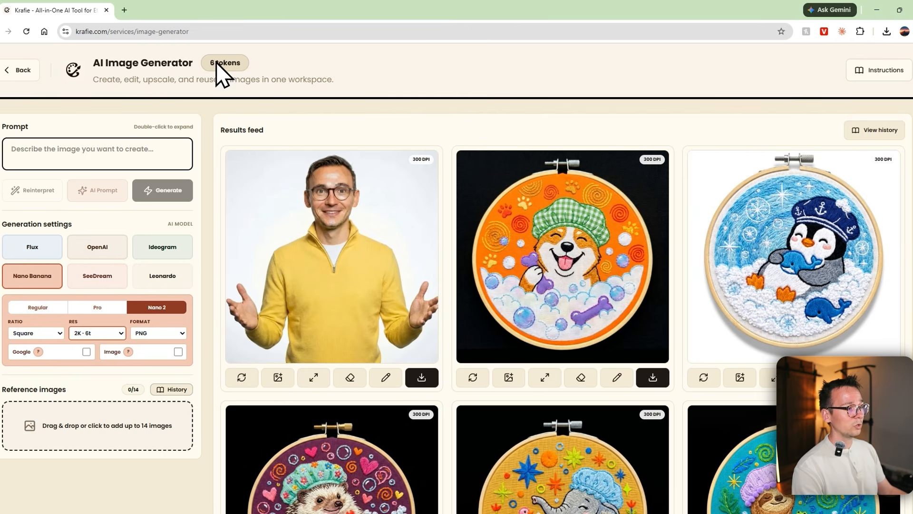
Step: Look over the previously generated images in the results feed
{"action": "left_click", "coordinate": [97, 278]}
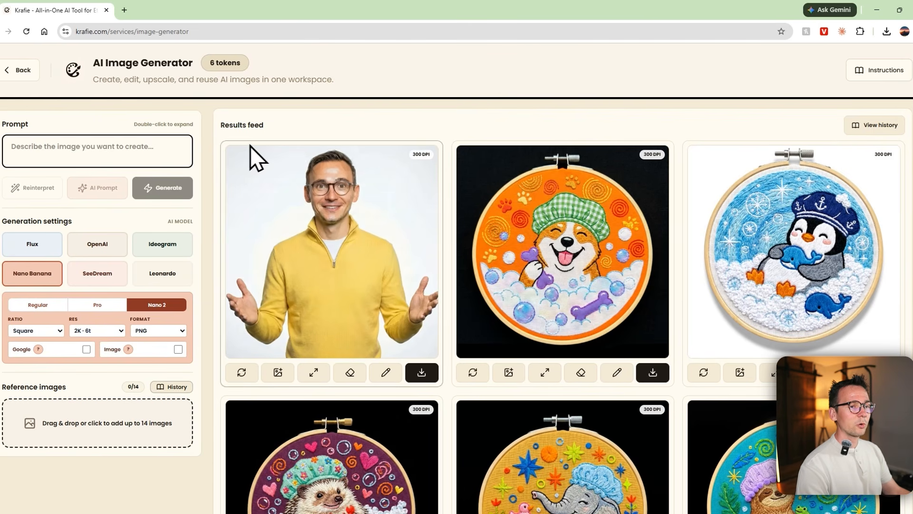
{"action": "scroll", "coordinate": [798, 137], "scroll_direction": "down", "scroll_amount": 3}
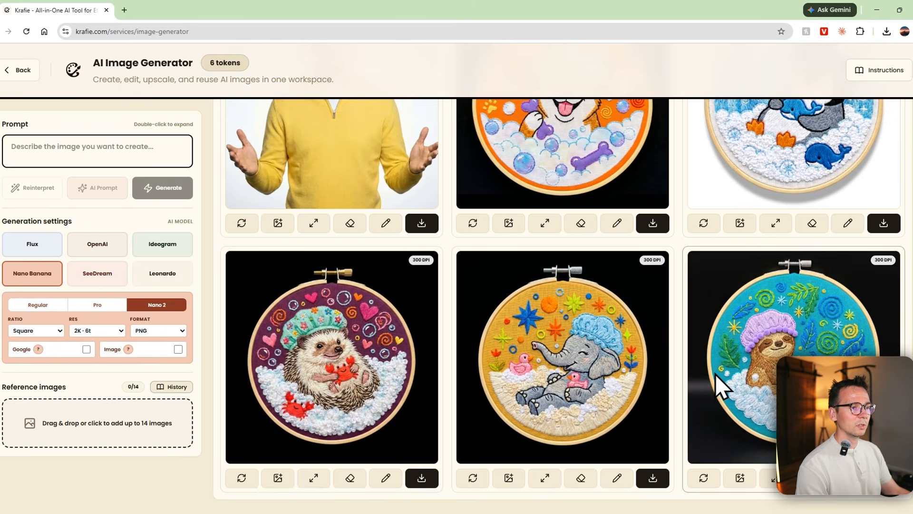
{"action": "scroll", "coordinate": [715, 375], "scroll_direction": "up", "scroll_amount": 3}
{"action": "scroll", "coordinate": [761, 236], "scroll_direction": "down", "scroll_amount": 3}
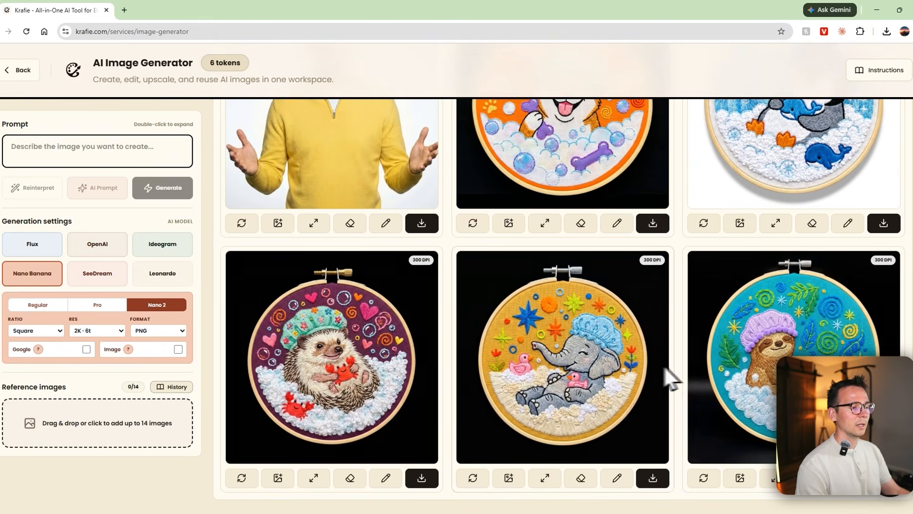
{"action": "scroll", "coordinate": [697, 304], "scroll_direction": "up", "scroll_amount": 3}
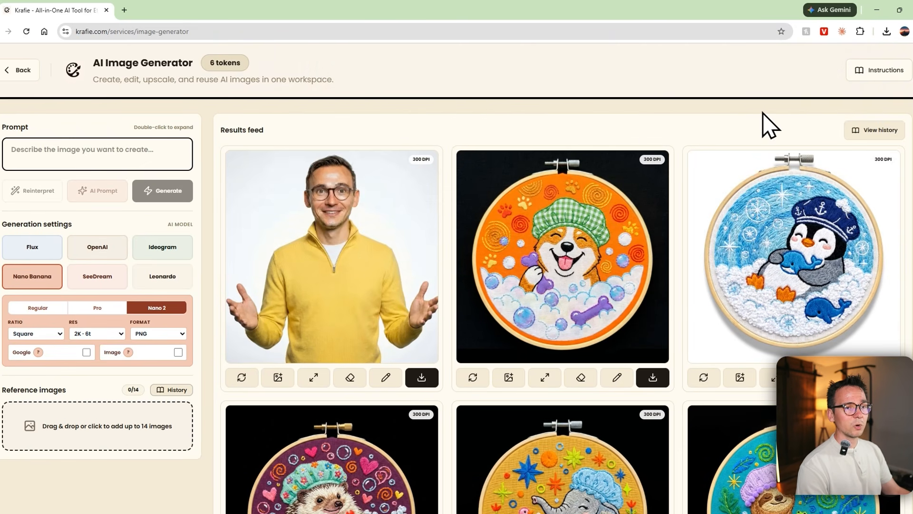
Step: Browse the image history and reuse the saved prompt of the embroidered goose on dark blue fabric
{"action": "left_click", "coordinate": [865, 131]}
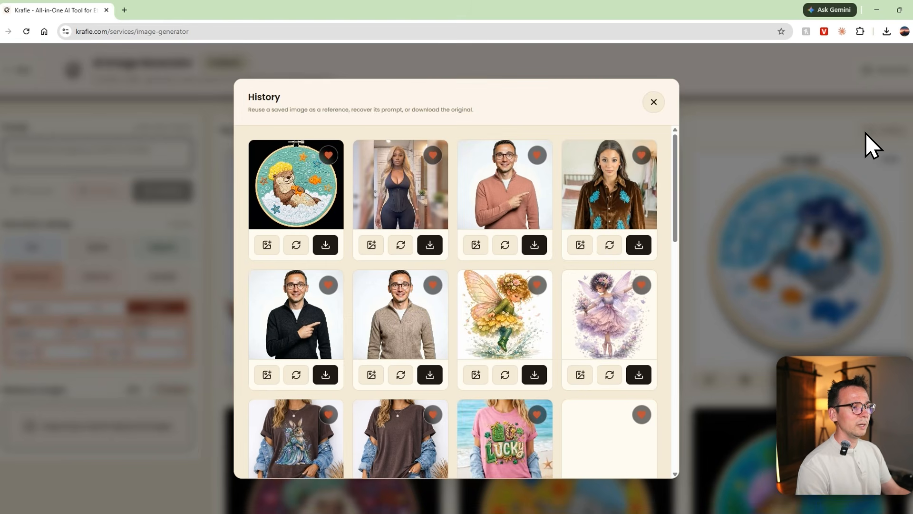
{"action": "scroll", "coordinate": [586, 199], "scroll_direction": "down", "scroll_amount": 5}
{"action": "scroll", "coordinate": [585, 199], "scroll_direction": "down", "scroll_amount": 5}
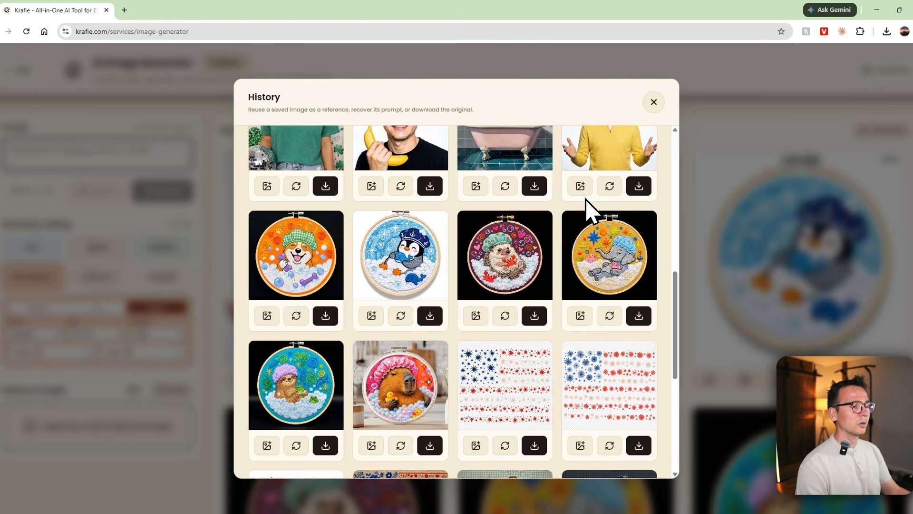
{"action": "scroll", "coordinate": [586, 203], "scroll_direction": "down", "scroll_amount": 4}
{"action": "scroll", "coordinate": [571, 246], "scroll_direction": "down", "scroll_amount": 2}
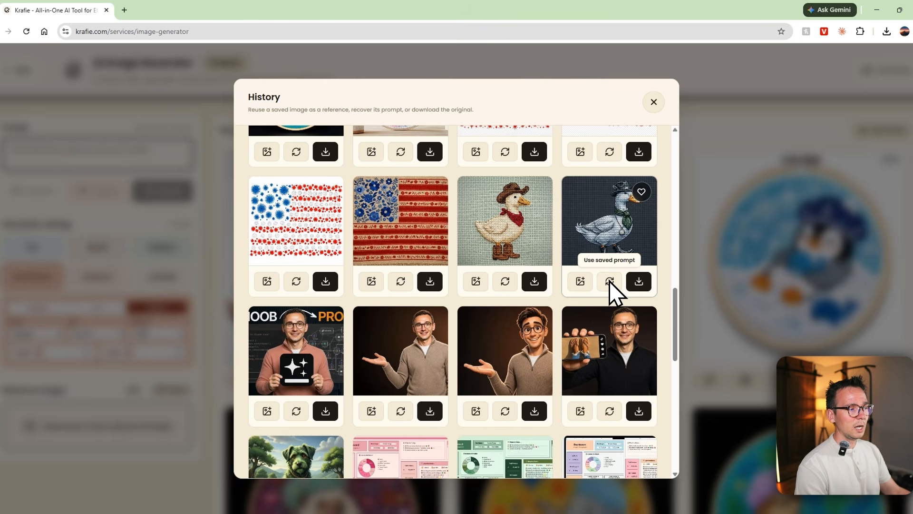
{"action": "left_click", "coordinate": [609, 281]}
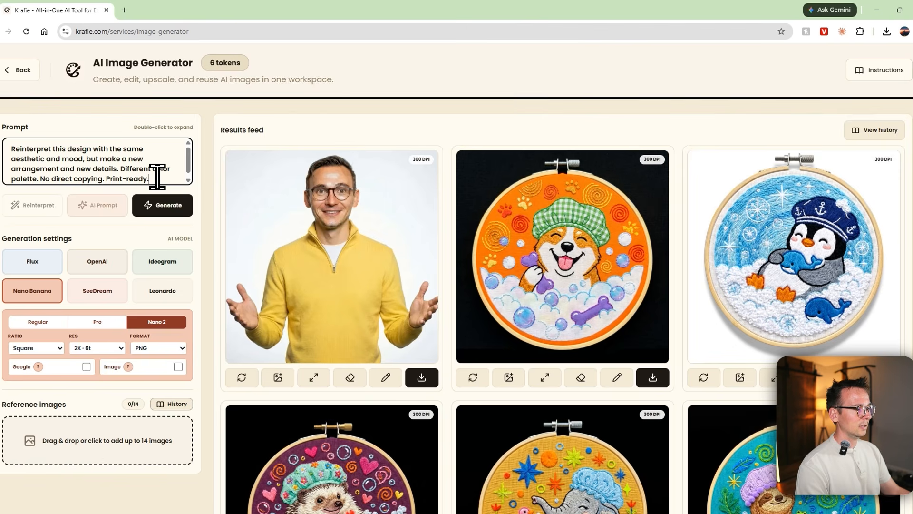
Step: Replace the prompt with "green dog", generate the image and view the result
{"action": "key", "text": "ctrl+a"}
{"action": "key", "text": "BackSpace"}
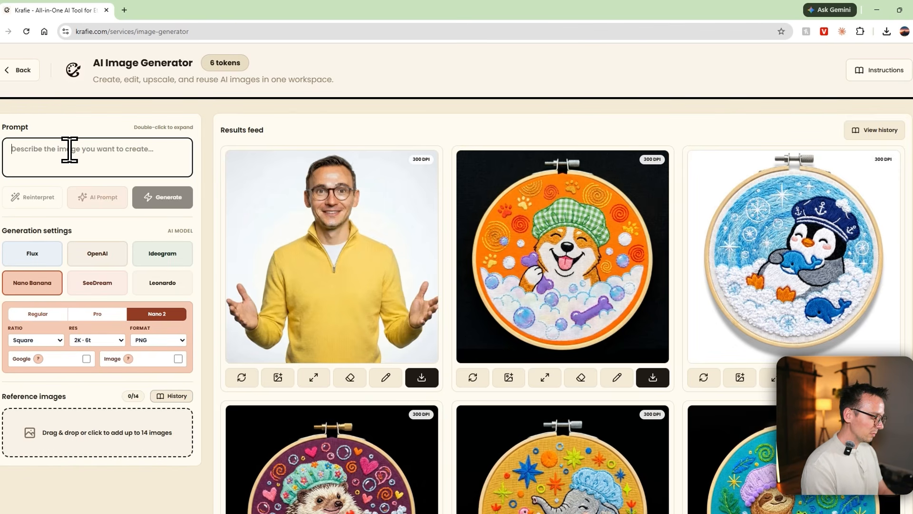
{"action": "type", "text": "green dog"}
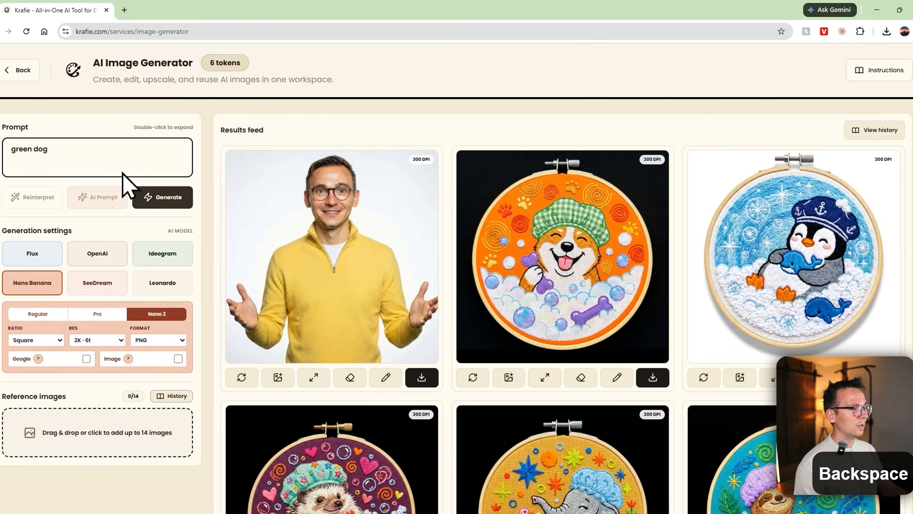
{"action": "left_click", "coordinate": [143, 197]}
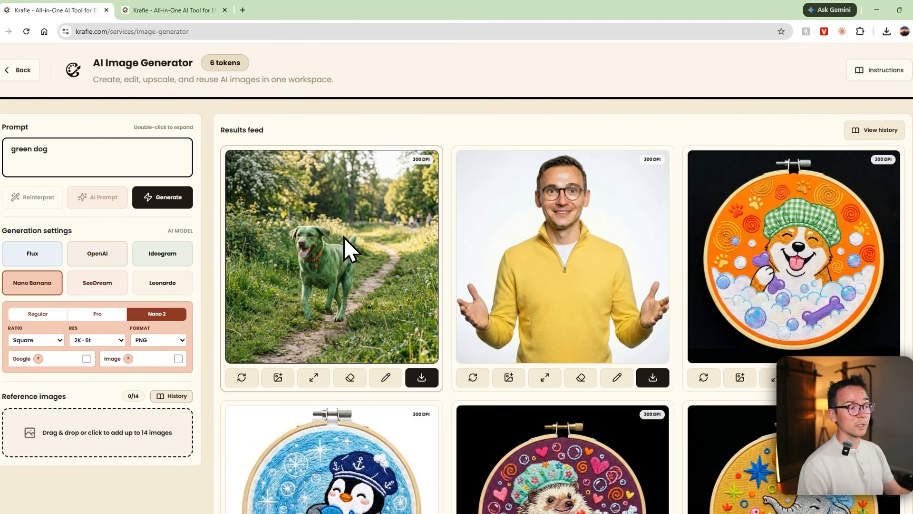
{"action": "left_click", "coordinate": [348, 247]}
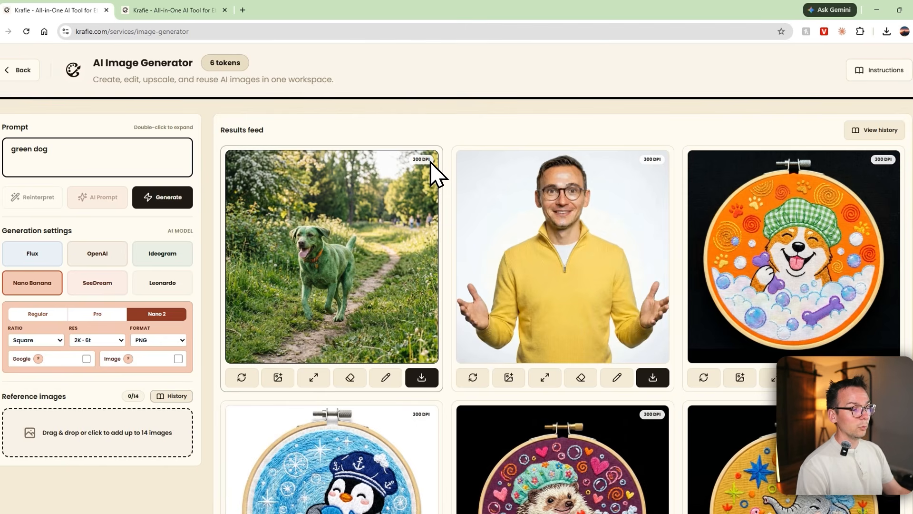
Step: Remix the green dog image by highlighting the dog with the prompt "make the dog yellow", and apply the change
{"action": "left_click", "coordinate": [387, 377]}
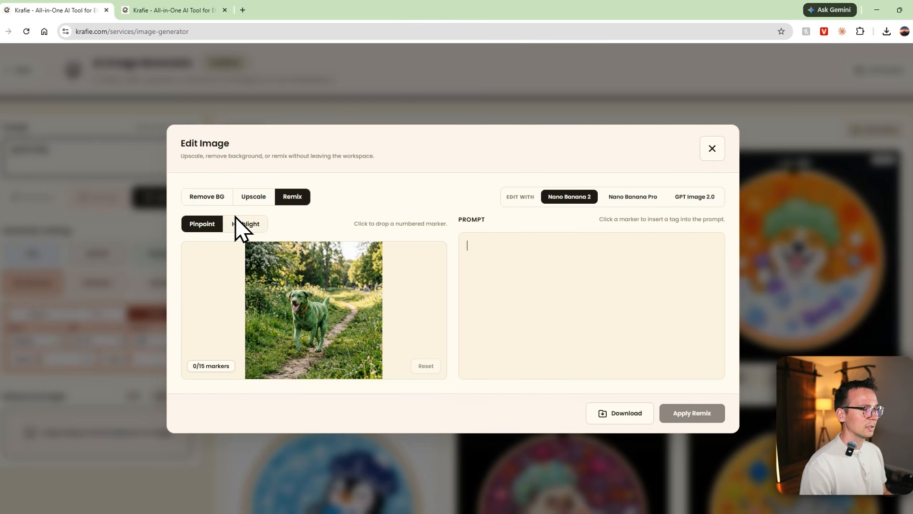
{"action": "left_click", "coordinate": [304, 314]}
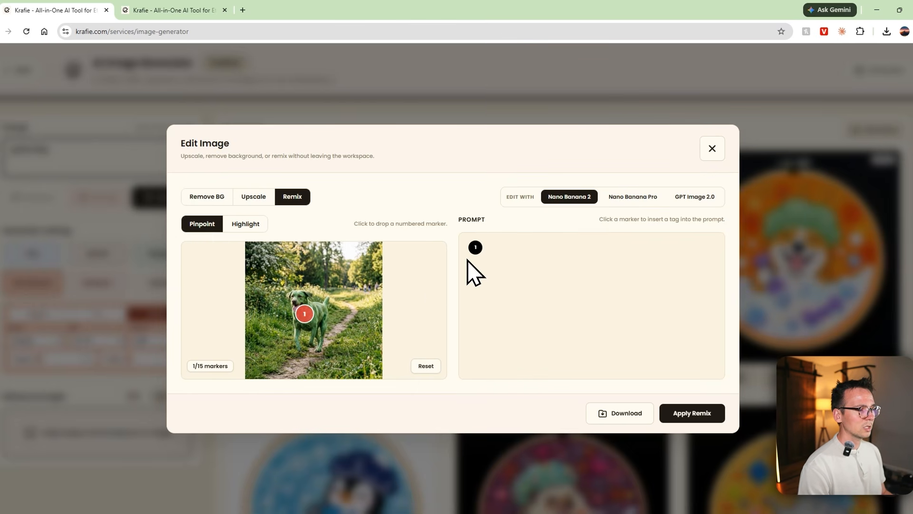
{"action": "key", "text": "BackSpace"}
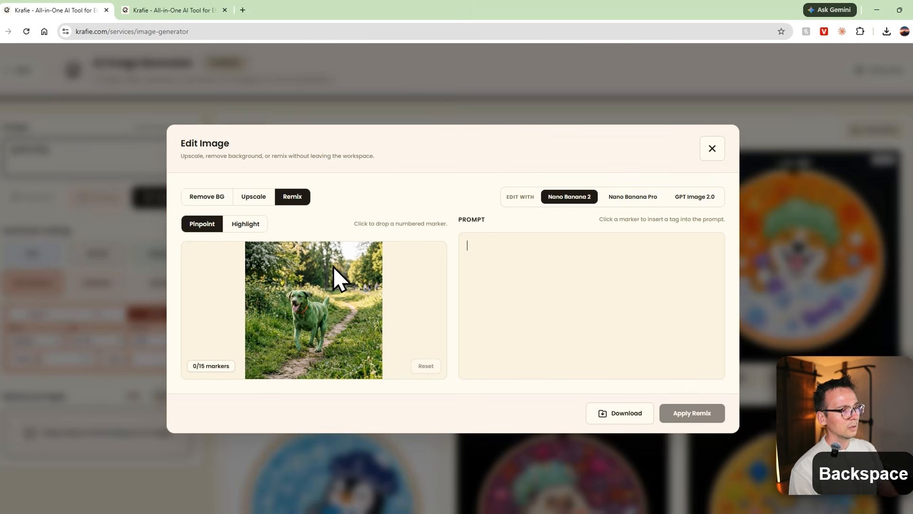
{"action": "left_click", "coordinate": [244, 222]}
{"action": "mouse_move", "coordinate": [278, 284]}
{"action": "left_mouse_down"}
{"action": "mouse_move", "coordinate": [336, 342]}
{"action": "mouse_move", "coordinate": [338, 358]}
{"action": "left_mouse_up"}
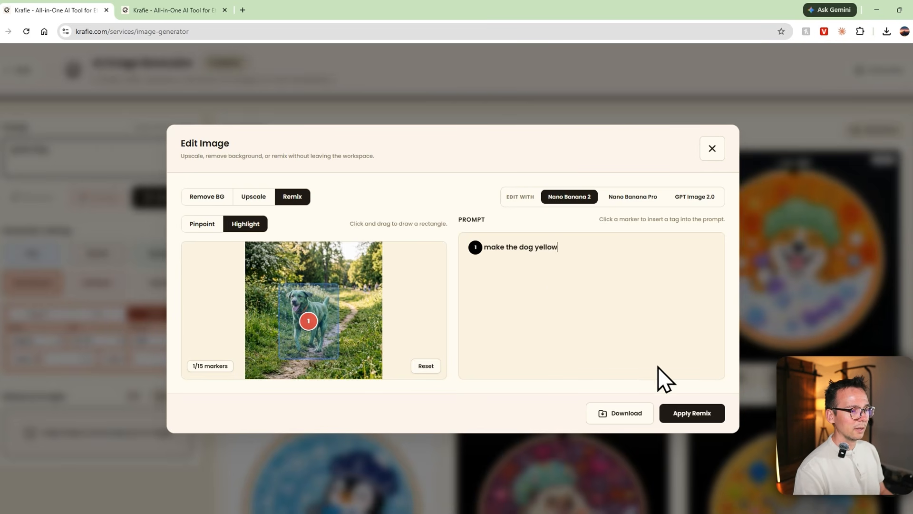
{"action": "left_click", "coordinate": [692, 413]}
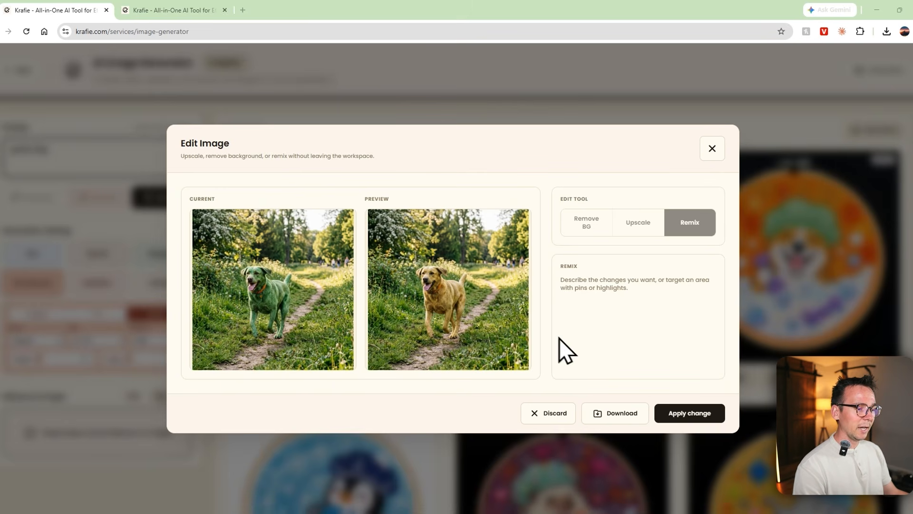
{"action": "left_click", "coordinate": [670, 416]}
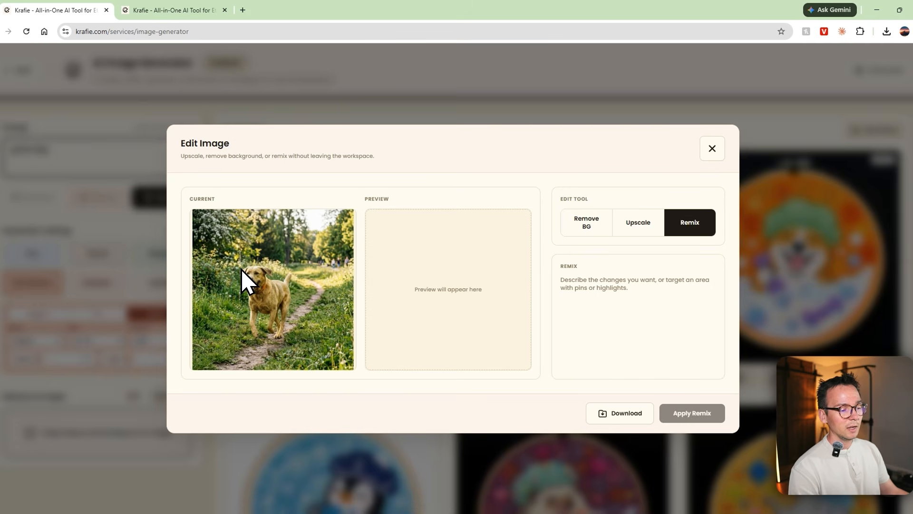
{"action": "key", "text": "Escape"}
Step: Remix the yellow dog image with the prompt "make the dog red" and no markers, and apply the change
{"action": "left_click", "coordinate": [386, 377]}
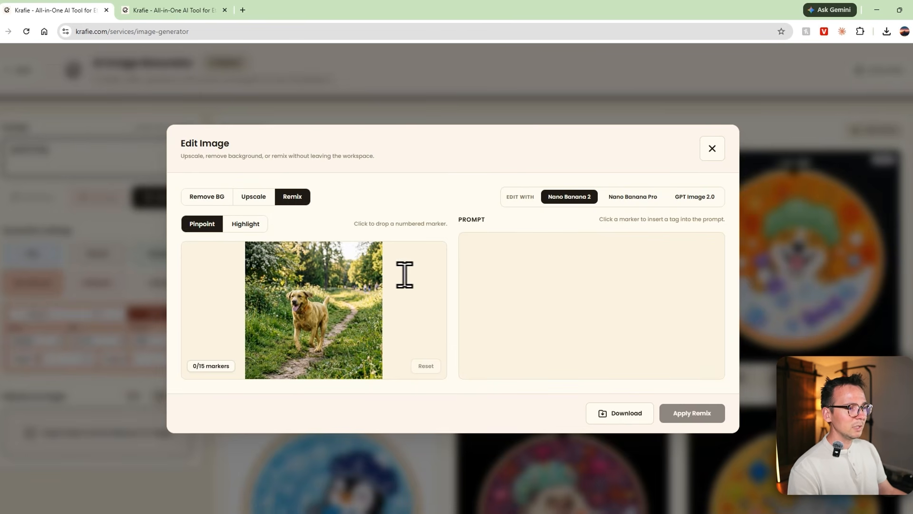
{"action": "left_click", "coordinate": [470, 264]}
{"action": "type", "text": "make the dog red"}
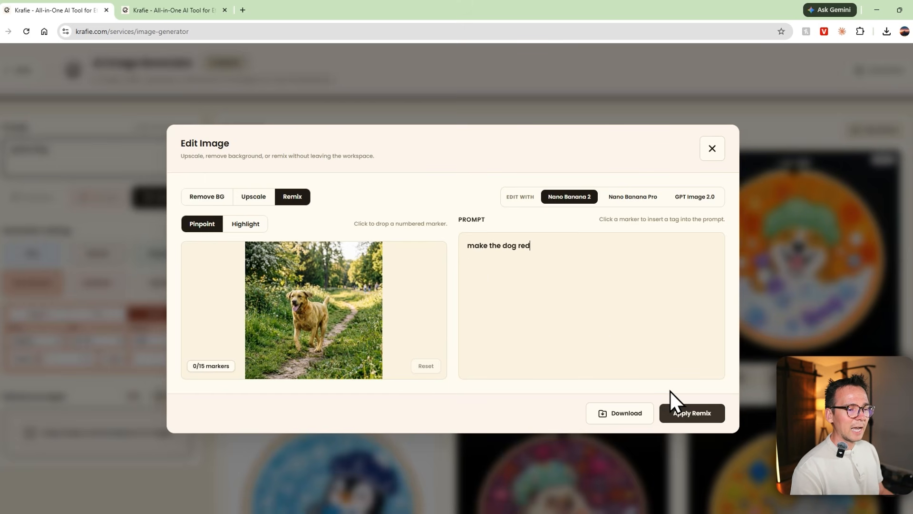
{"action": "left_click", "coordinate": [693, 416]}
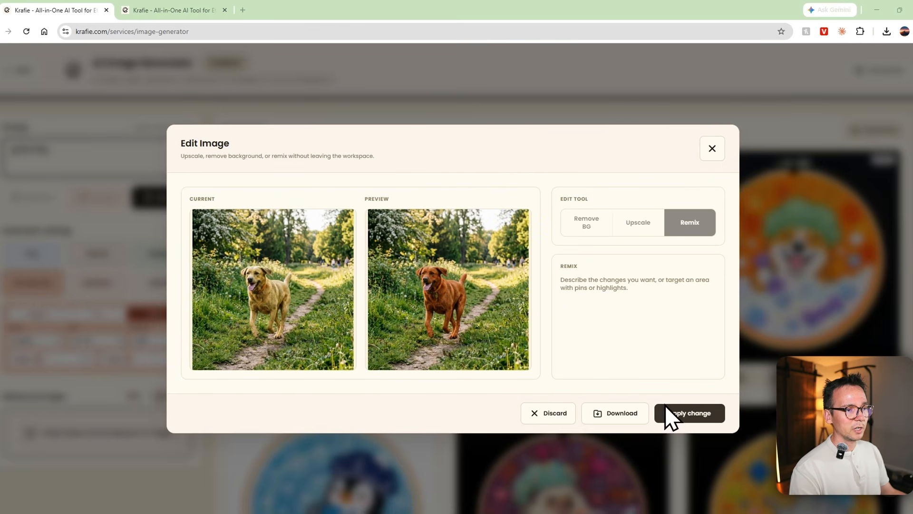
{"action": "left_click", "coordinate": [675, 412]}
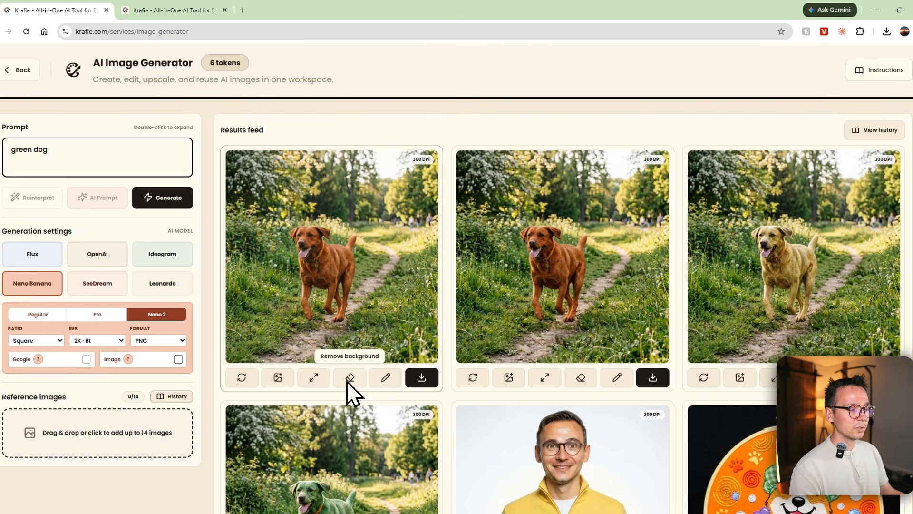
Step: Remove the red dog image's background with the Premium Removal model and apply the change
{"action": "left_click", "coordinate": [349, 377]}
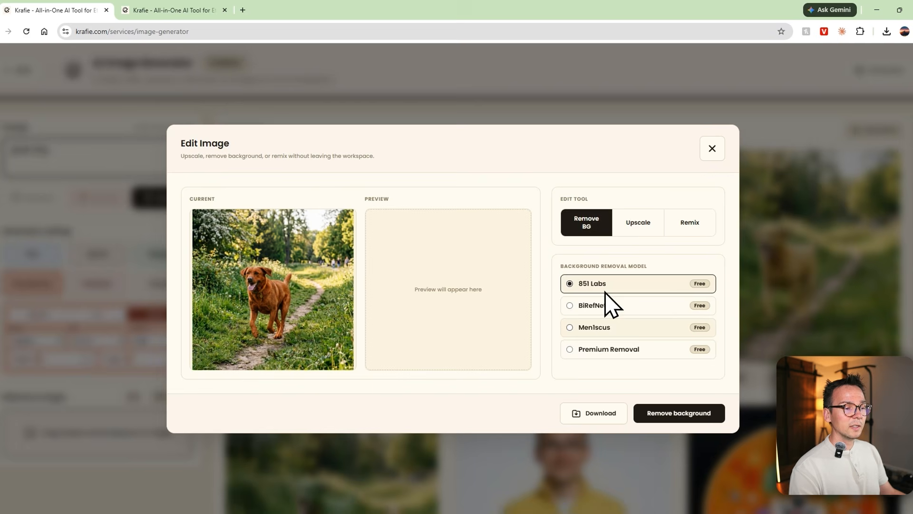
{"action": "left_click", "coordinate": [596, 350]}
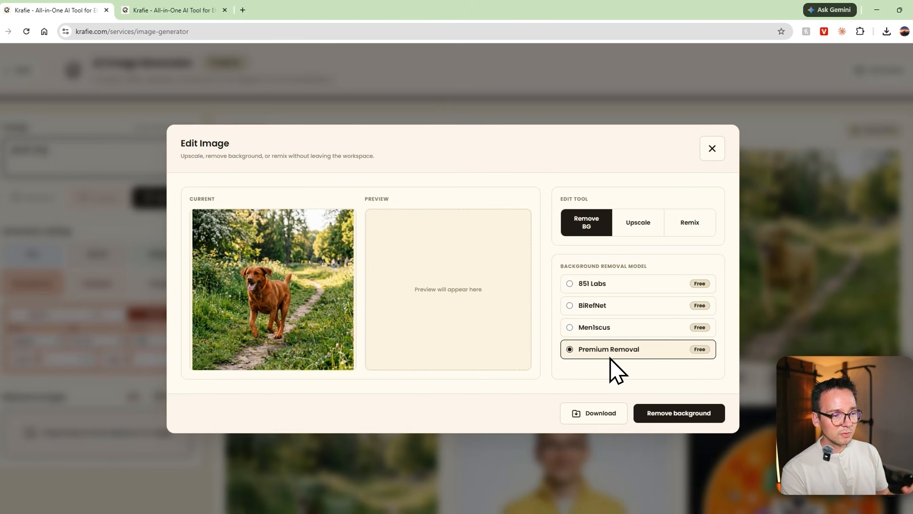
{"action": "left_click", "coordinate": [660, 412]}
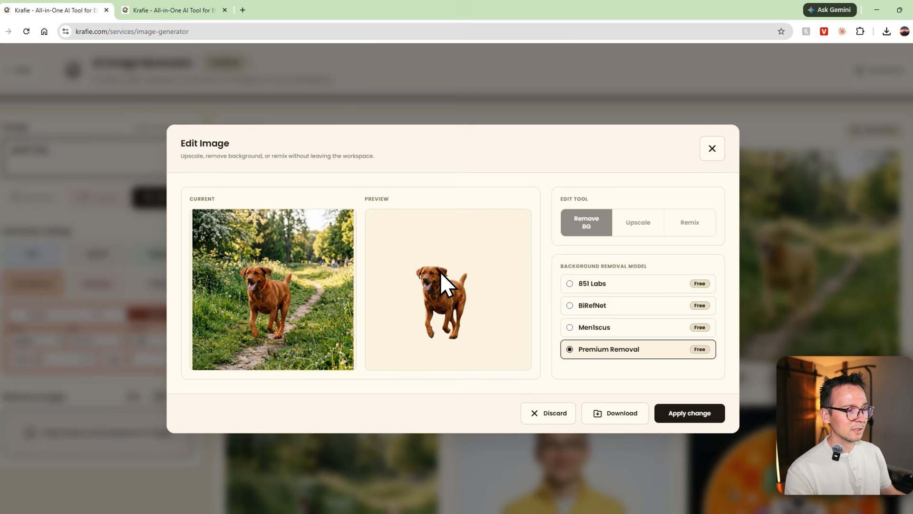
{"action": "left_click", "coordinate": [681, 413]}
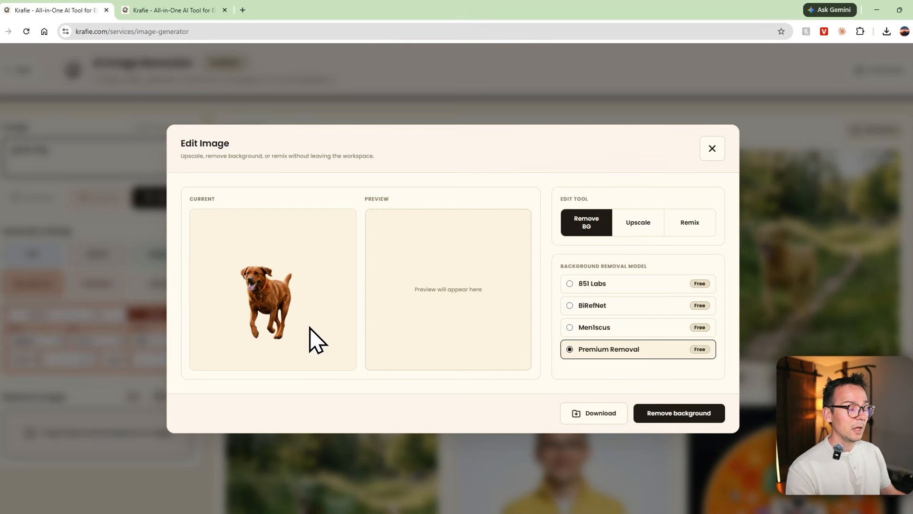
Step: Upscale the cut-out red dog image by a factor of 2x and view the preview
{"action": "left_click", "coordinate": [627, 230]}
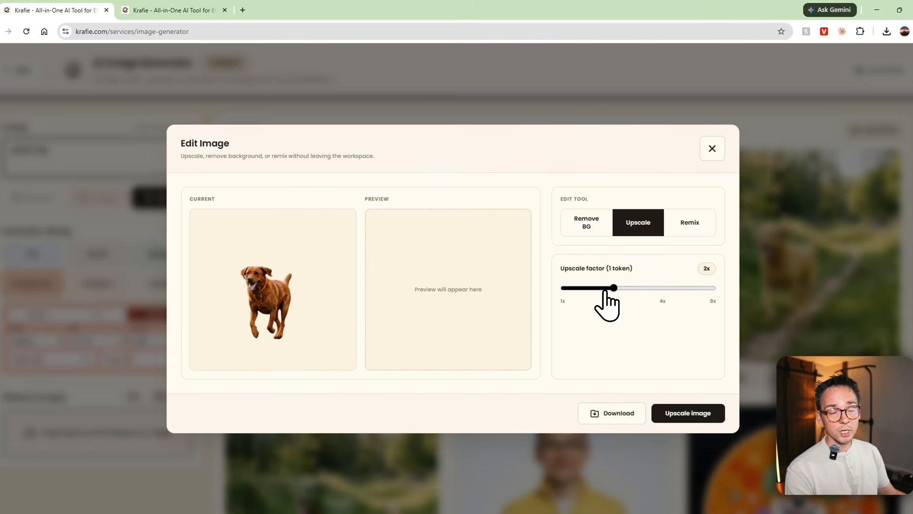
{"action": "mouse_move", "coordinate": [604, 291]}
{"action": "left_mouse_down"}
{"action": "mouse_move", "coordinate": [658, 292]}
{"action": "mouse_move", "coordinate": [607, 302]}
{"action": "mouse_move", "coordinate": [662, 298]}
{"action": "mouse_move", "coordinate": [618, 296]}
{"action": "left_mouse_up"}
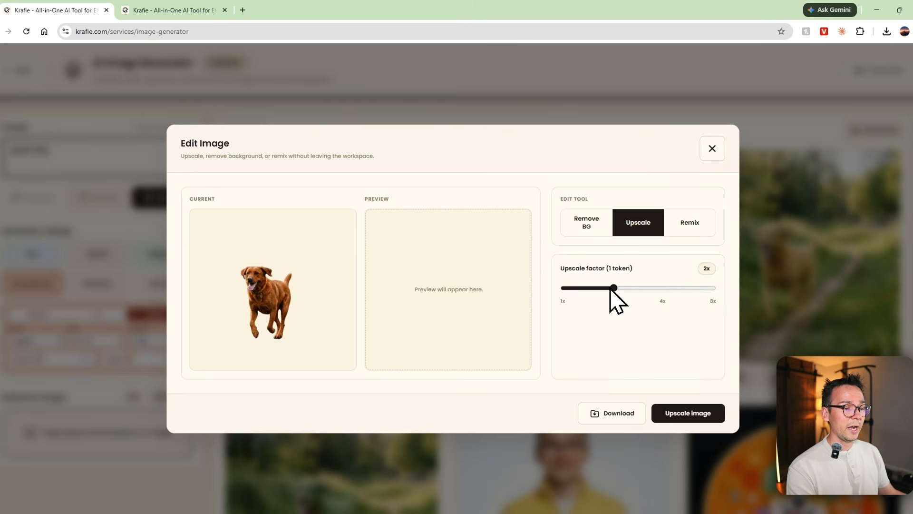
{"action": "left_click", "coordinate": [688, 415]}
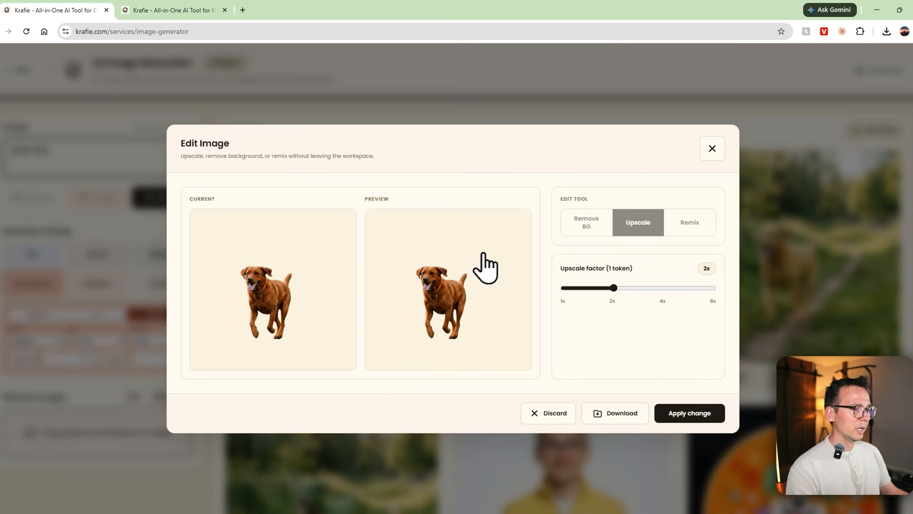
{"action": "left_click", "coordinate": [447, 280]}
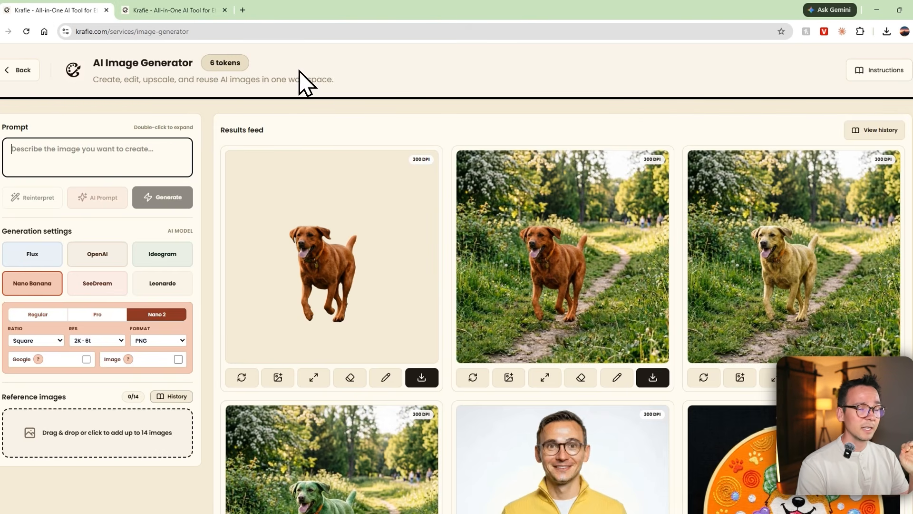
Step: In Etsy Listings, crop the River Days PNG listing image to the shirt's lettering, about 368 × 319, and save the cropped image
{"action": "left_click", "coordinate": [138, 10]}
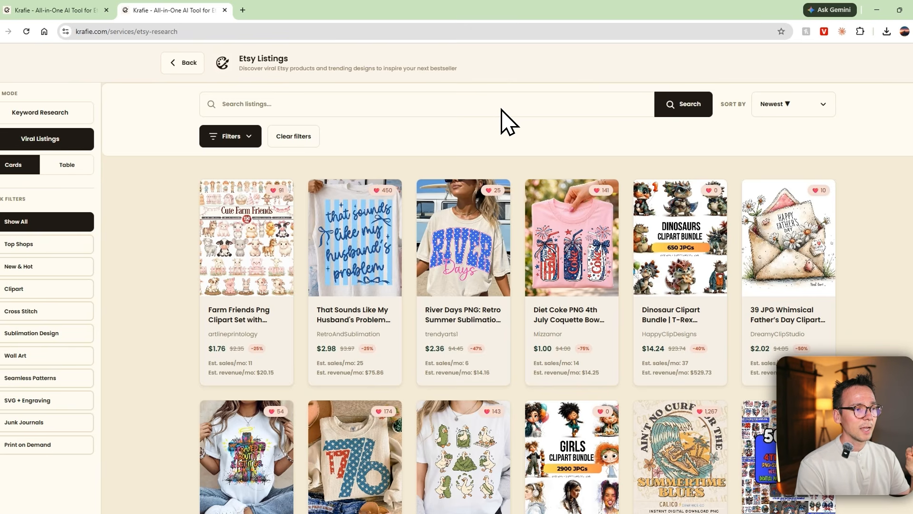
{"action": "left_click", "coordinate": [495, 209]}
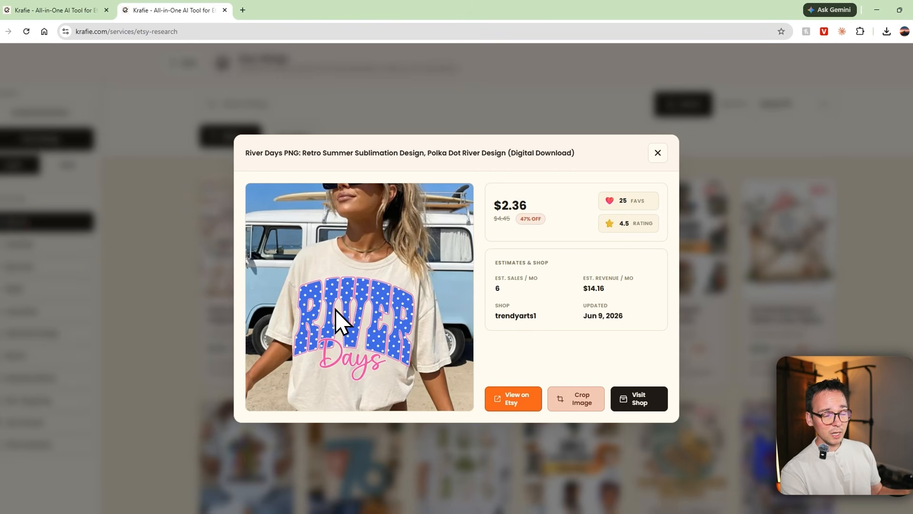
{"action": "left_click", "coordinate": [566, 392]}
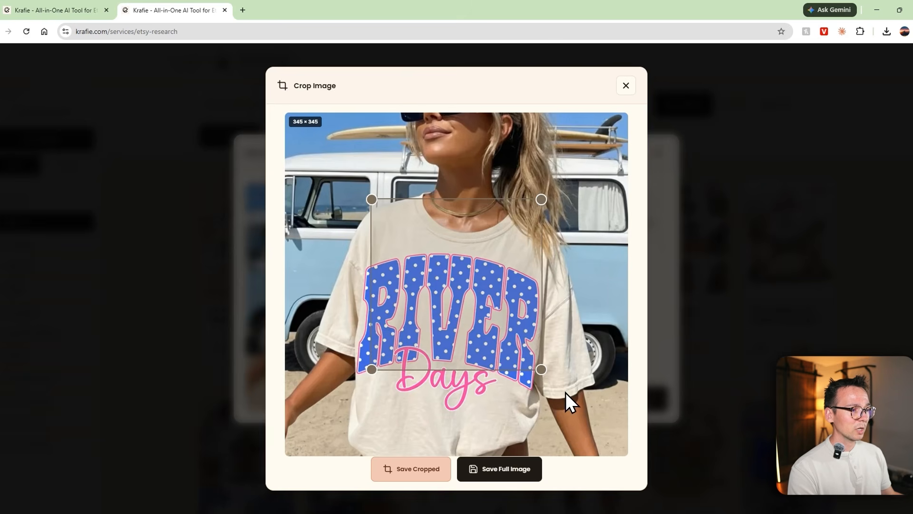
{"action": "left_click_drag", "start_coordinate": [491, 315], "coordinate": [473, 350]}
{"action": "left_click_drag", "start_coordinate": [503, 285], "coordinate": [528, 284]}
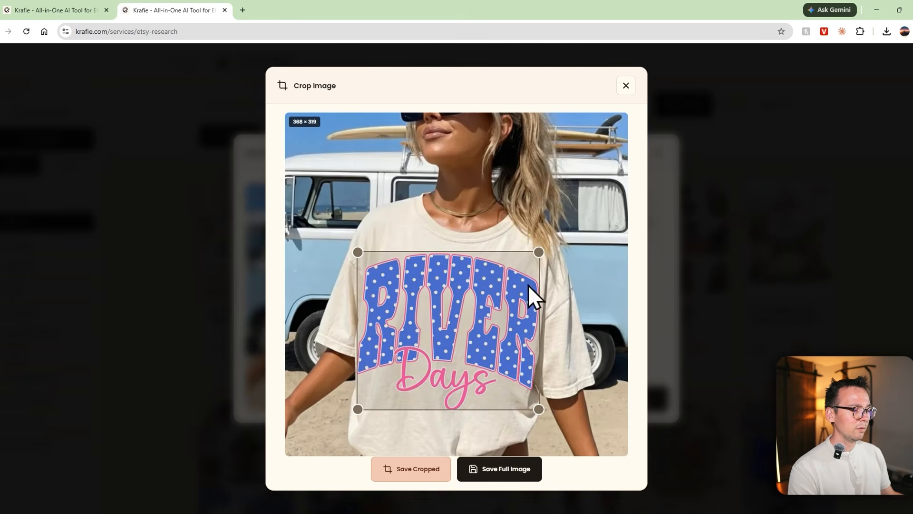
{"action": "left_click", "coordinate": [409, 470]}
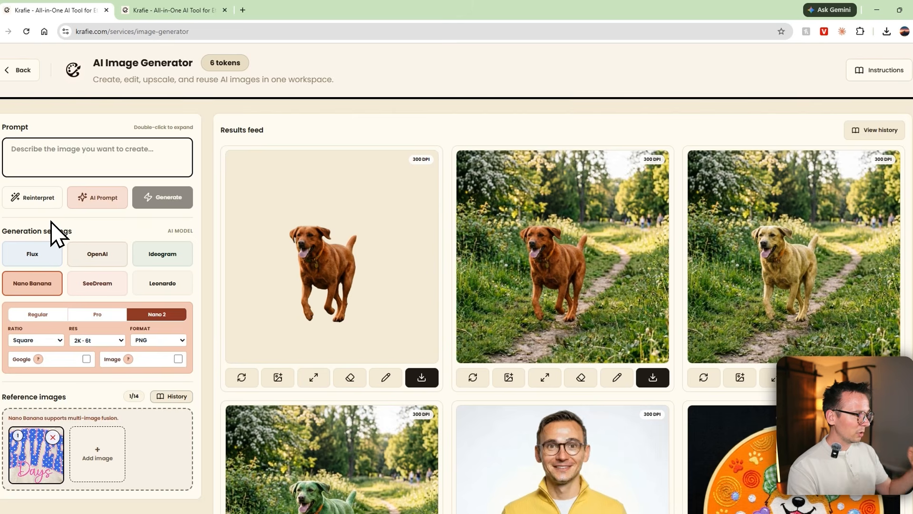
Step: Reinterpret the cropped River Days reference image once with Blank Background enabled
{"action": "left_click", "coordinate": [41, 203]}
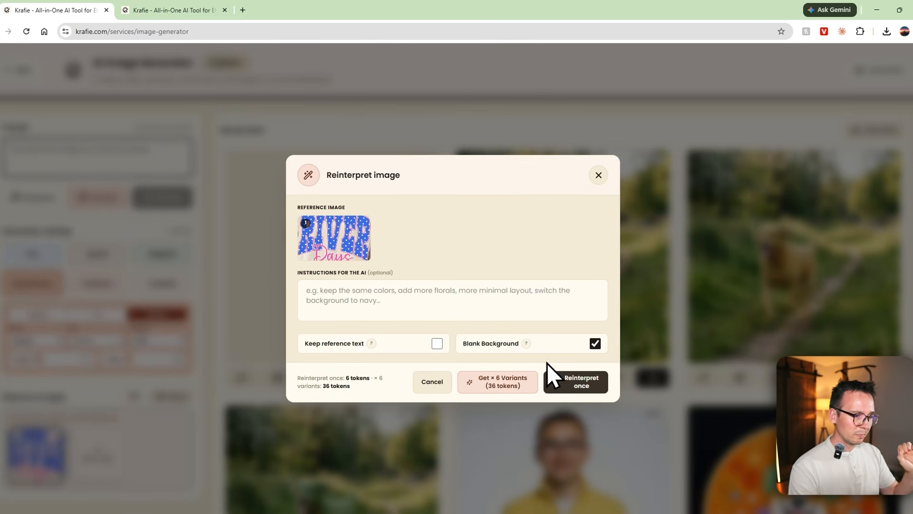
{"action": "left_click", "coordinate": [569, 382]}
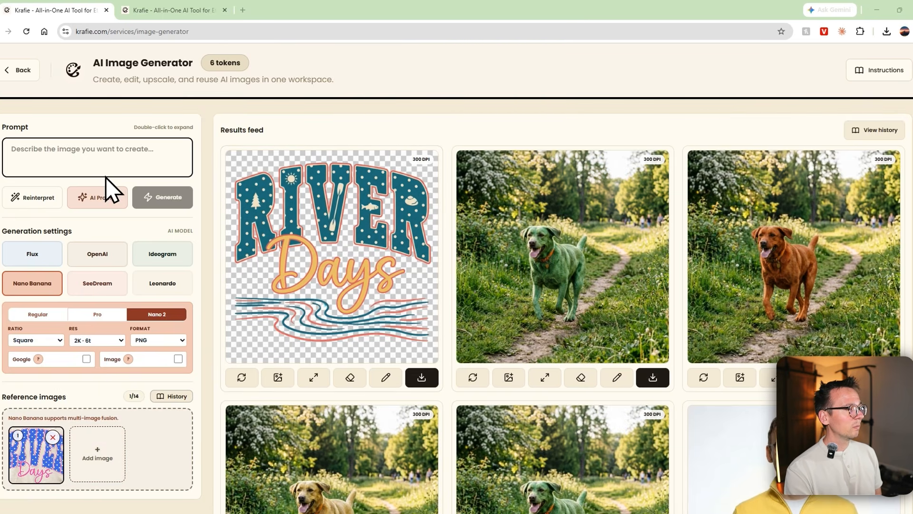
Step: Reinterpret the River Days reference into six variants with the instruction "I want this design to be winter related" and Blank Background off, and review them
{"action": "left_click", "coordinate": [45, 193]}
{"action": "type", "text": "I want this design to be winter related"}
{"action": "left_click", "coordinate": [594, 343]}
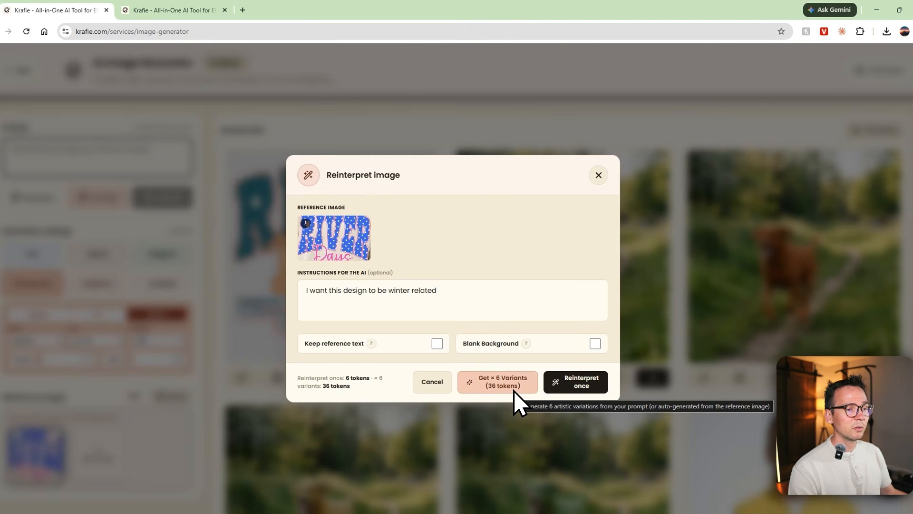
{"action": "left_click", "coordinate": [514, 391]}
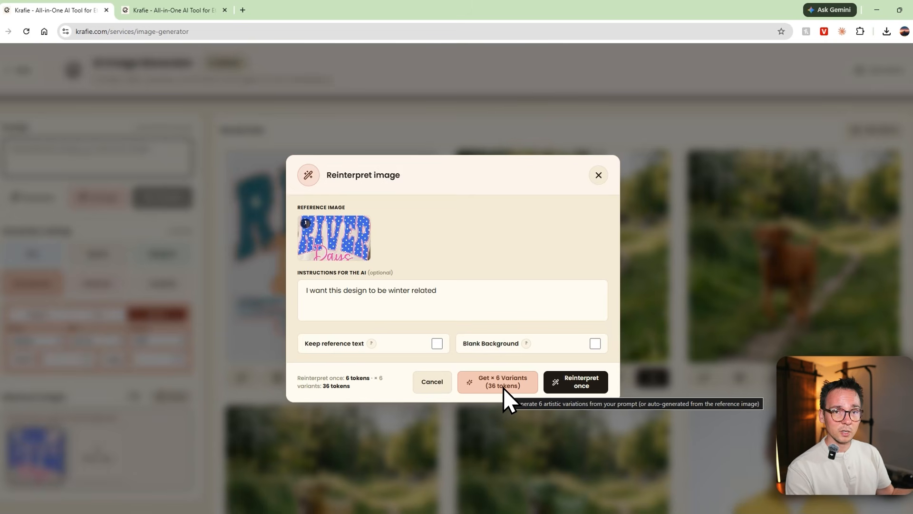
{"action": "left_click", "coordinate": [503, 388]}
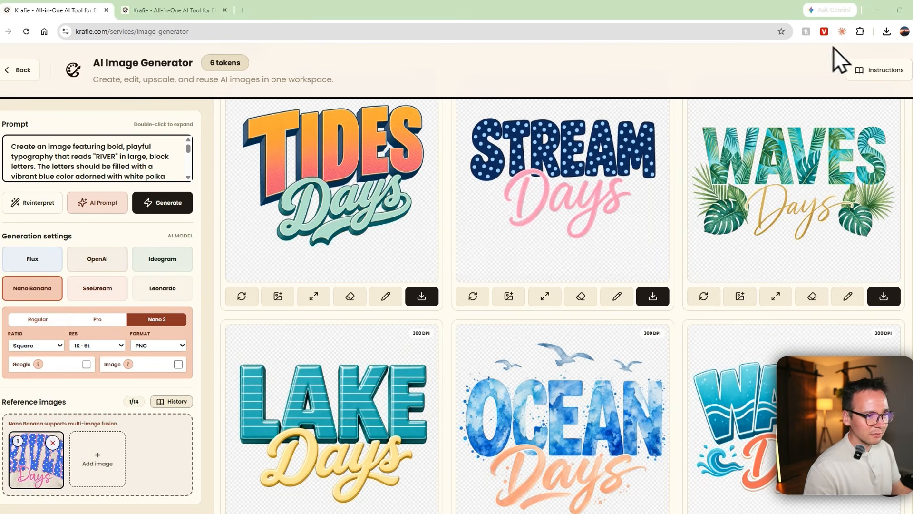
{"action": "scroll", "coordinate": [387, 188], "scroll_direction": "down", "scroll_amount": 2}
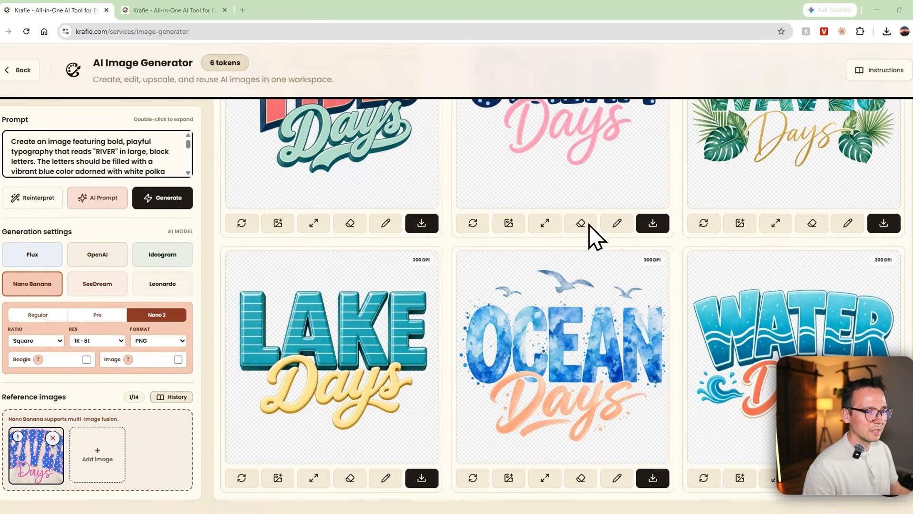
{"action": "scroll", "coordinate": [595, 237], "scroll_direction": "up", "scroll_amount": 4}
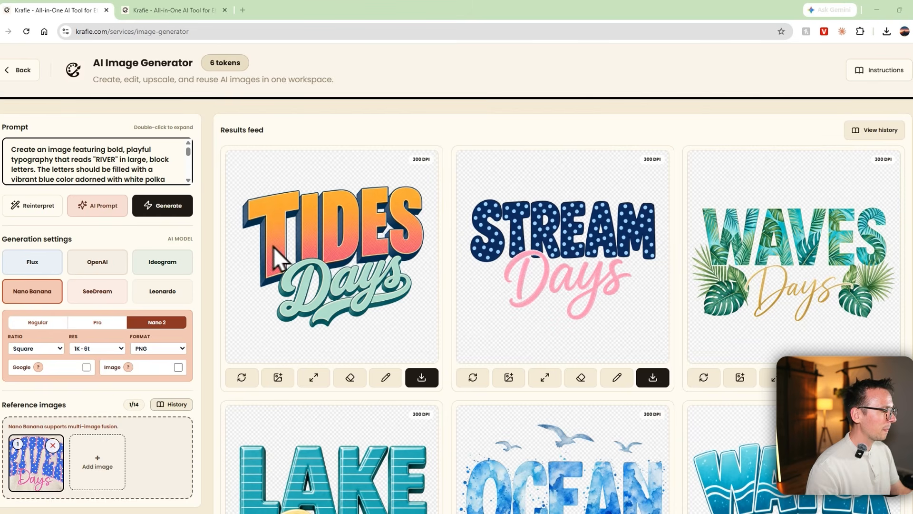
Step: In the image prompt, replace the word "RIVER" with "Tree", save the changes and generate the design
{"action": "left_click", "coordinate": [164, 209]}
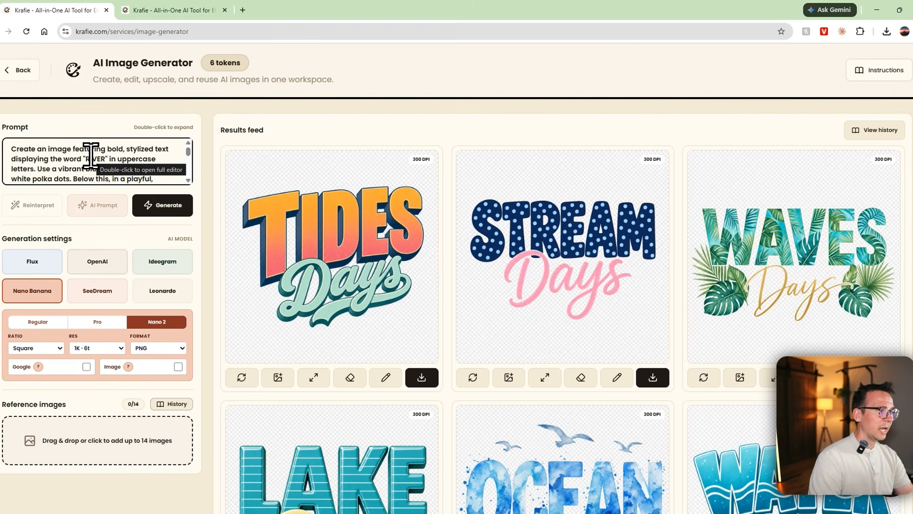
{"action": "double_click", "coordinate": [91, 156]}
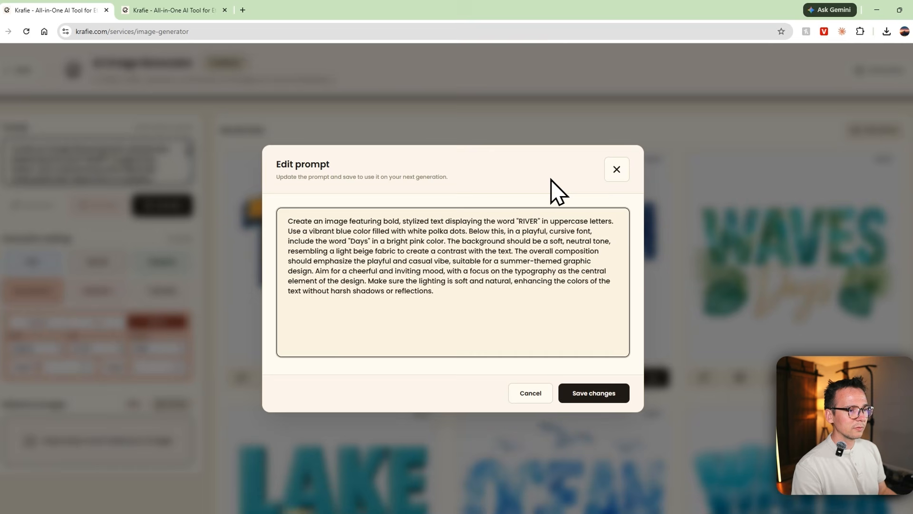
{"action": "left_click_drag", "start_coordinate": [538, 220], "coordinate": [521, 220]}
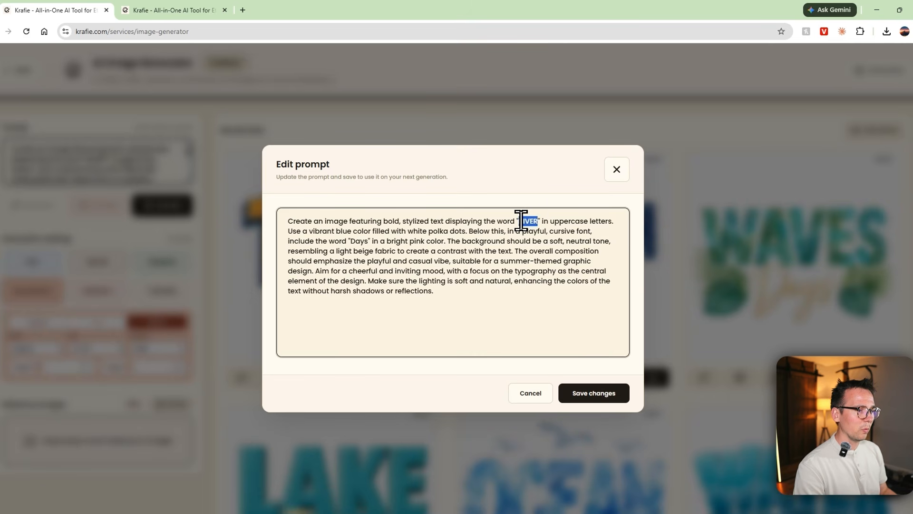
{"action": "key", "text": "BackSpace"}
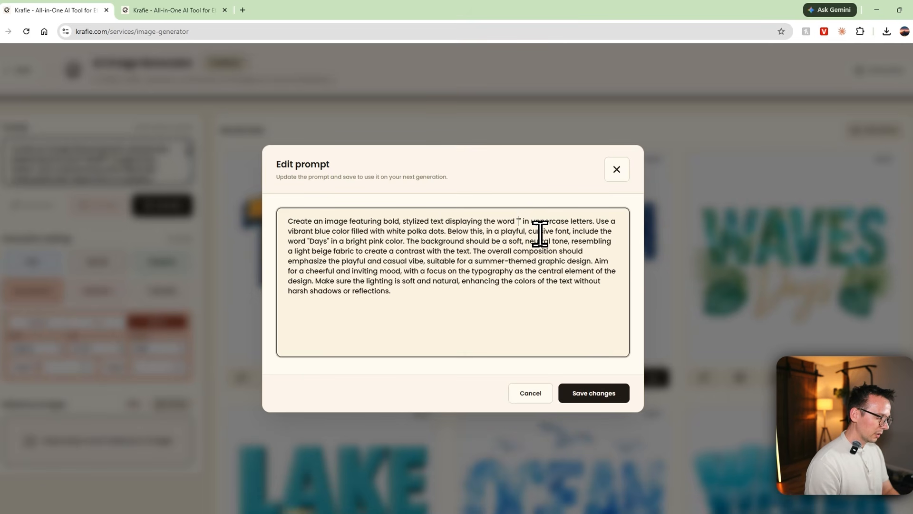
{"action": "type", "text": "Tree"}
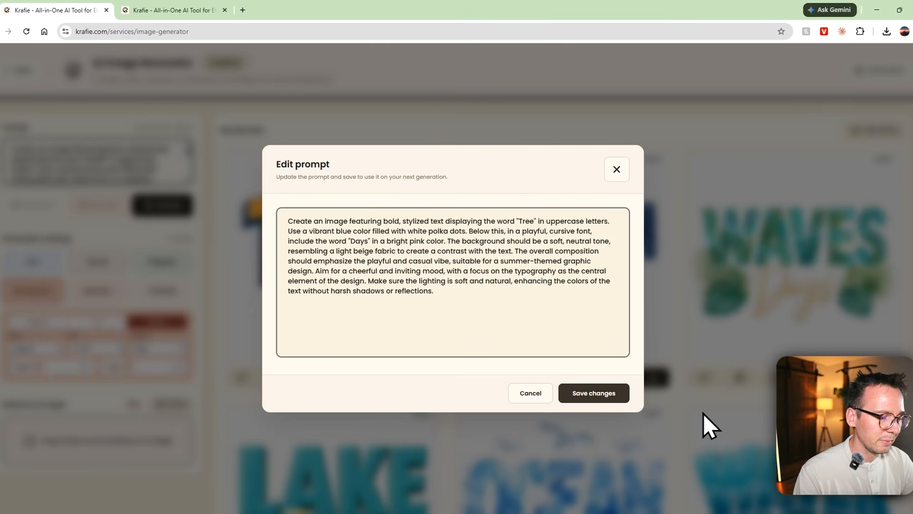
{"action": "left_click", "coordinate": [618, 394]}
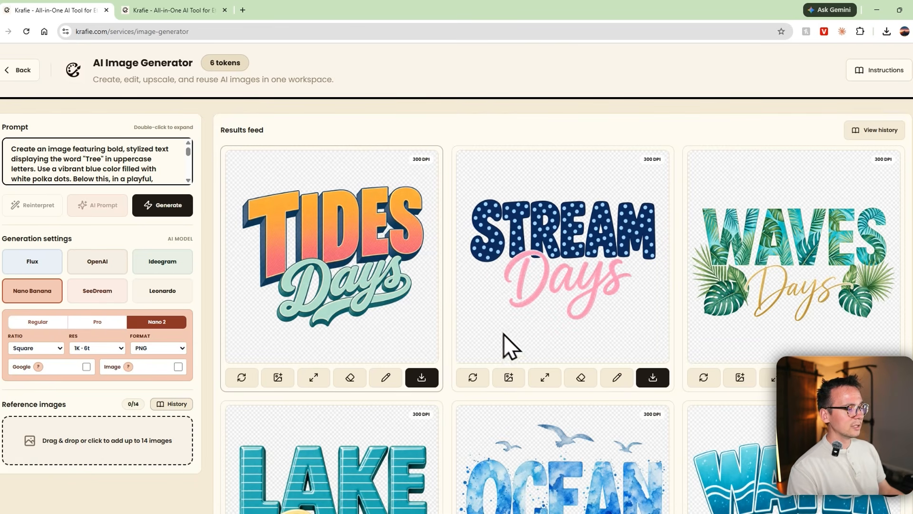
{"action": "left_click", "coordinate": [184, 209]}
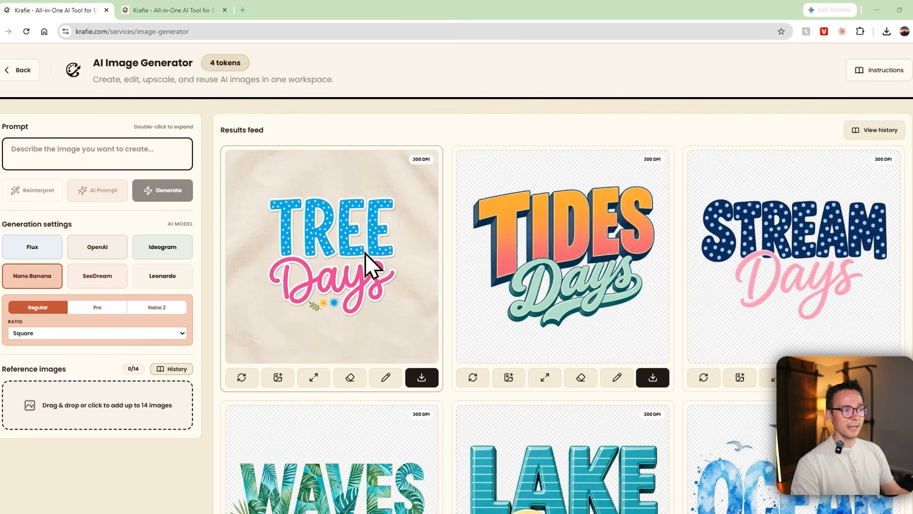
Step: Add the Water Days design from the history as a reference image and try the SeeDream and OpenAI models
{"action": "left_click", "coordinate": [169, 369]}
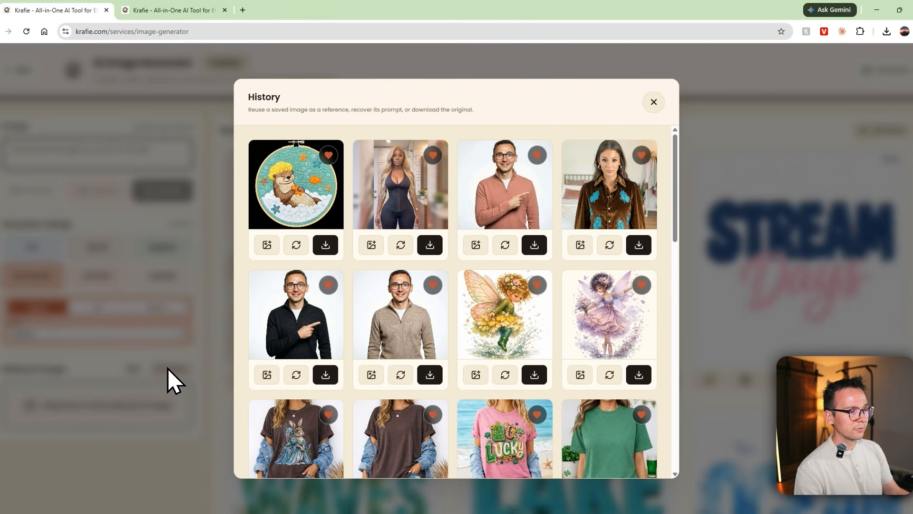
{"action": "scroll", "coordinate": [423, 327], "scroll_direction": "down", "scroll_amount": 14}
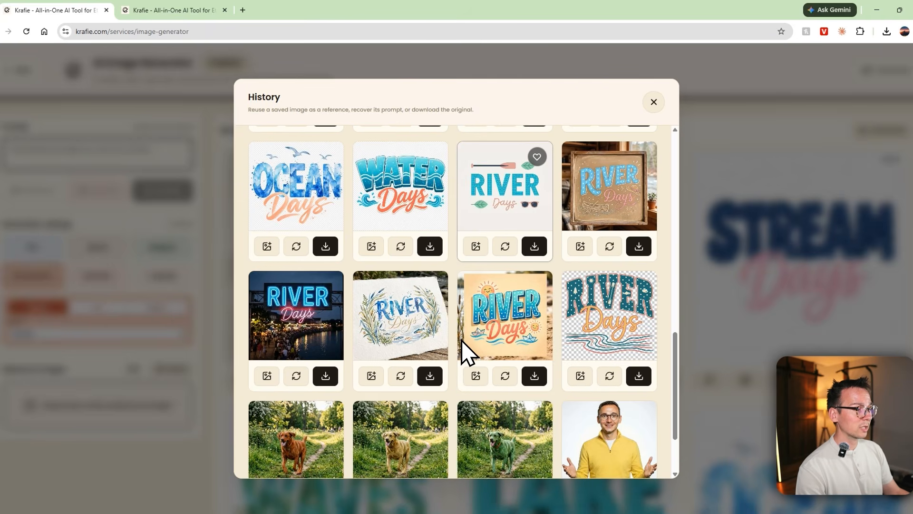
{"action": "left_click", "coordinate": [367, 248]}
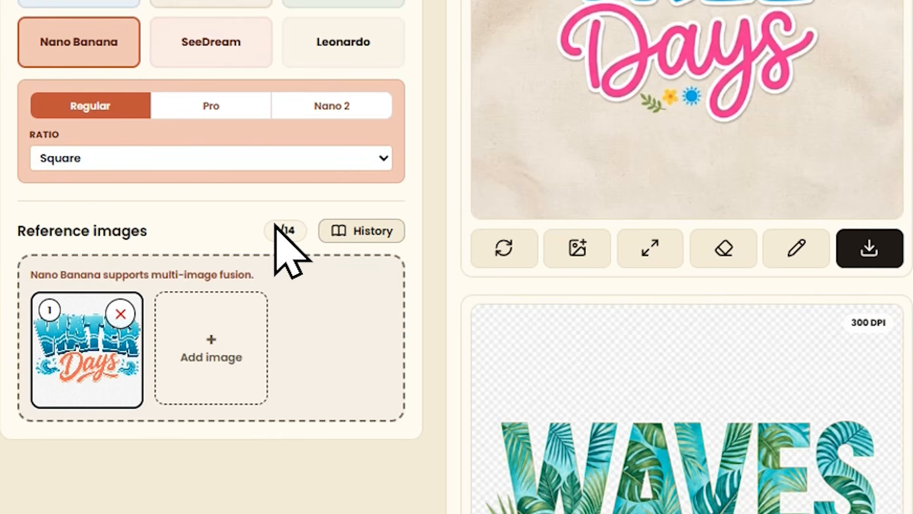
{"action": "left_click", "coordinate": [212, 48]}
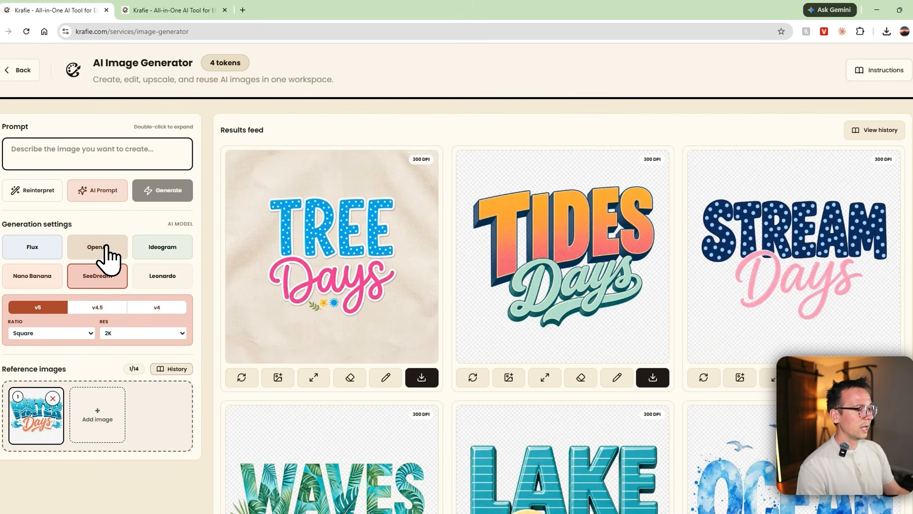
{"action": "left_click", "coordinate": [105, 254]}
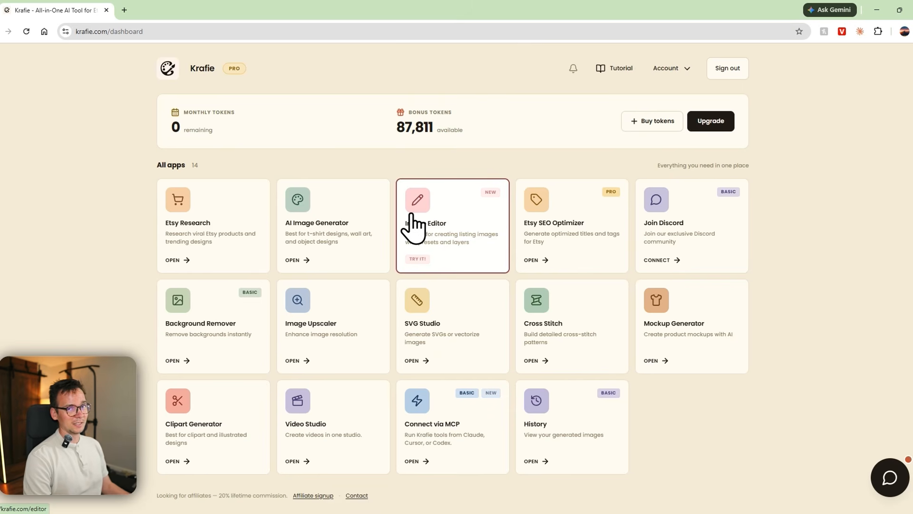
Step: Open the Image Editor and look through the saved projects and the presets for new projects
{"action": "left_click", "coordinate": [412, 227]}
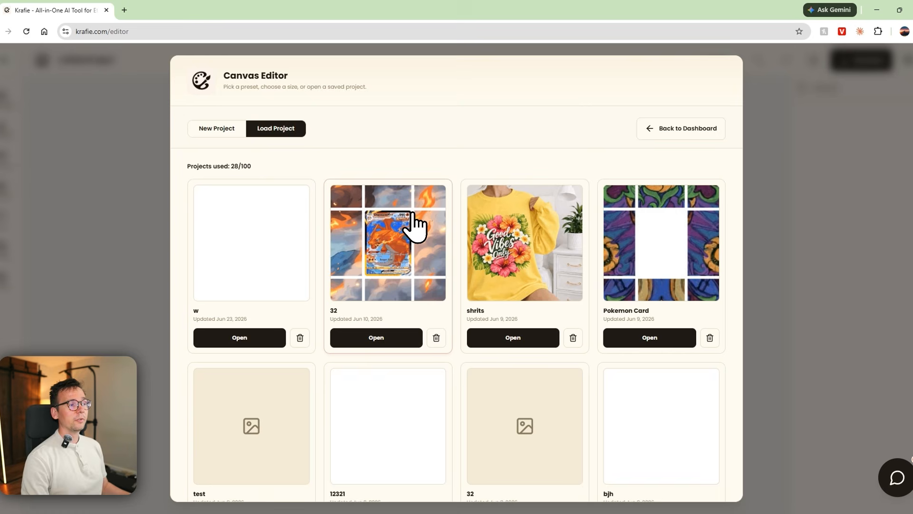
{"action": "left_click", "coordinate": [222, 127]}
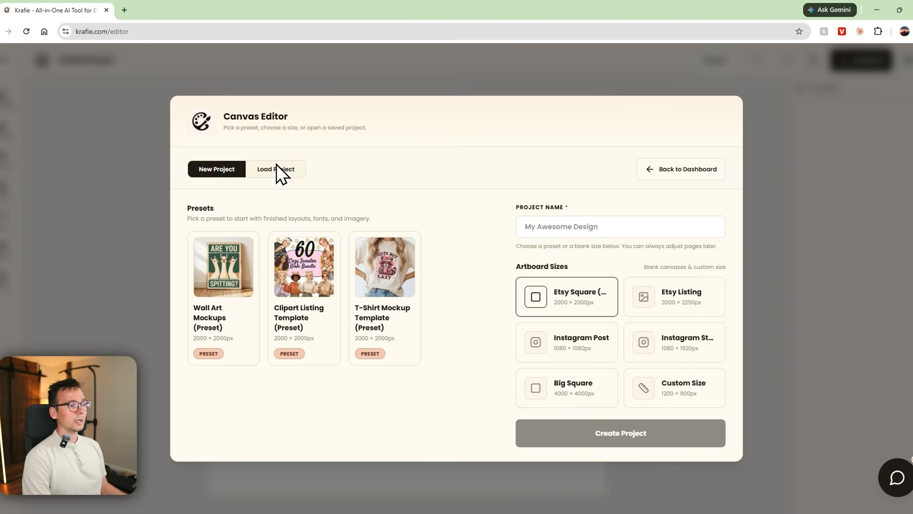
{"action": "left_click", "coordinate": [169, 74]}
{"action": "scroll", "coordinate": [448, 255], "scroll_direction": "down", "scroll_amount": 3}
{"action": "scroll", "coordinate": [523, 266], "scroll_direction": "down", "scroll_amount": 3}
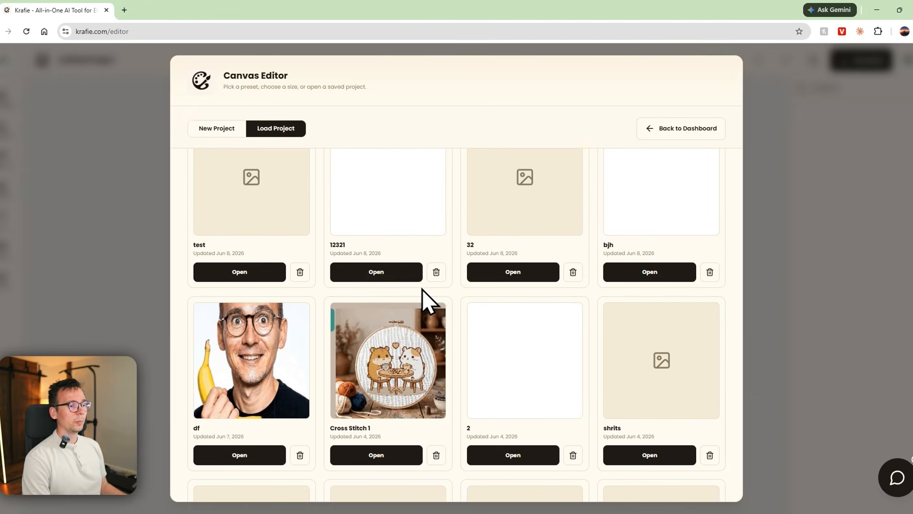
{"action": "scroll", "coordinate": [428, 309], "scroll_direction": "up", "scroll_amount": 5}
{"action": "left_click", "coordinate": [233, 127]}
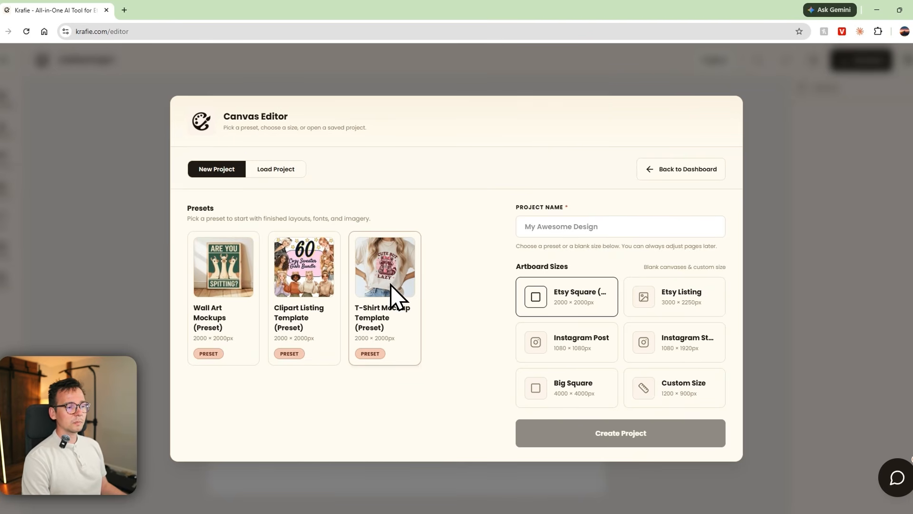
{"action": "left_click", "coordinate": [370, 263]}
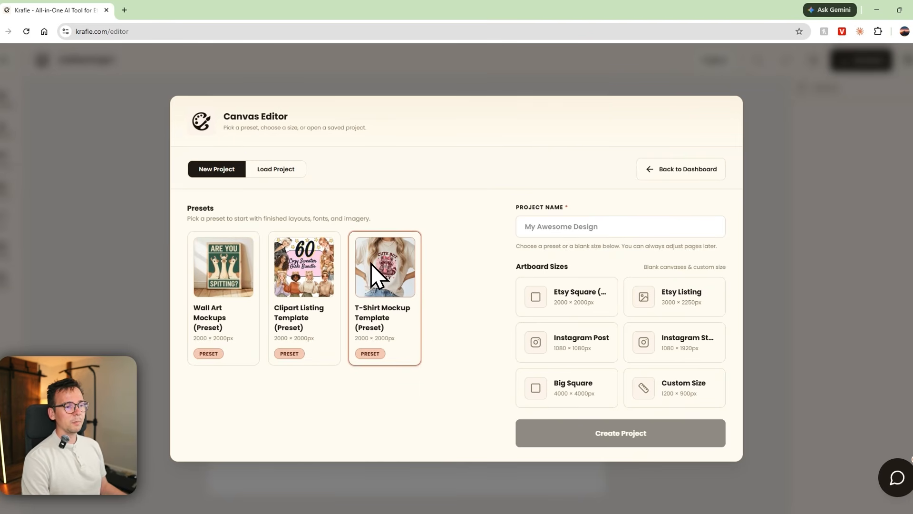
{"action": "left_click", "coordinate": [533, 227]}
{"action": "type", "text": "Test"}
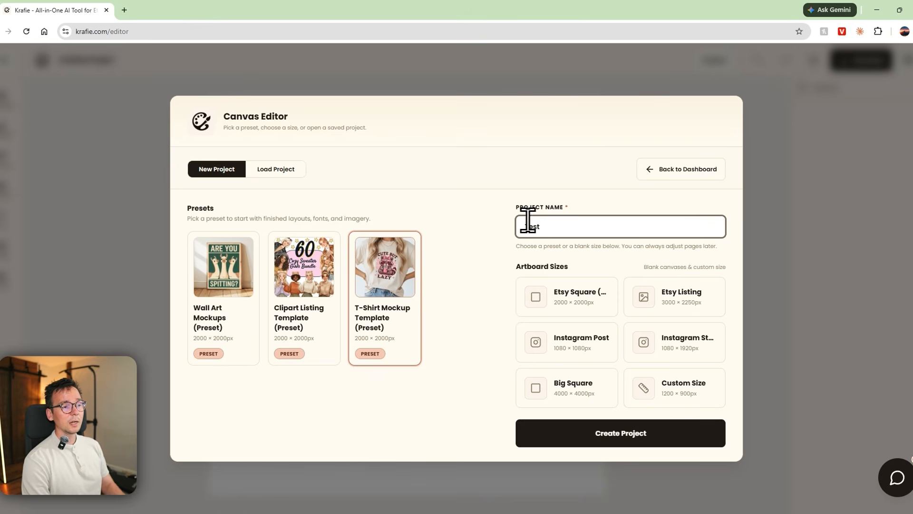
{"action": "key", "text": "BackSpace"}
{"action": "key", "text": "BackSpace"}
{"action": "key", "text": "BackSpace"}
{"action": "key", "text": "BackSpace"}
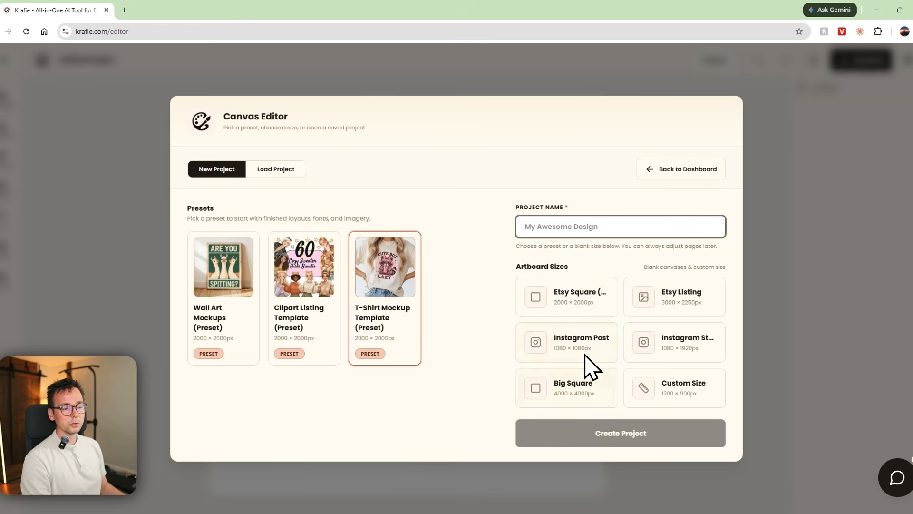
{"action": "left_click", "coordinate": [657, 390]}
{"action": "left_click_drag", "start_coordinate": [569, 426], "coordinate": [475, 424]}
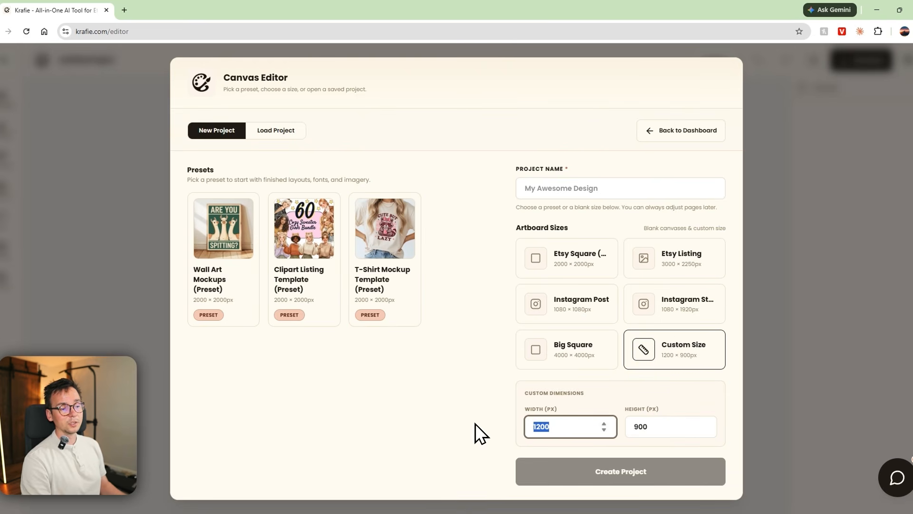
{"action": "type", "text": "0"}
Step: Create a project named "Test" from the T-Shirt Mockup Template preset
{"action": "left_click", "coordinate": [390, 232]}
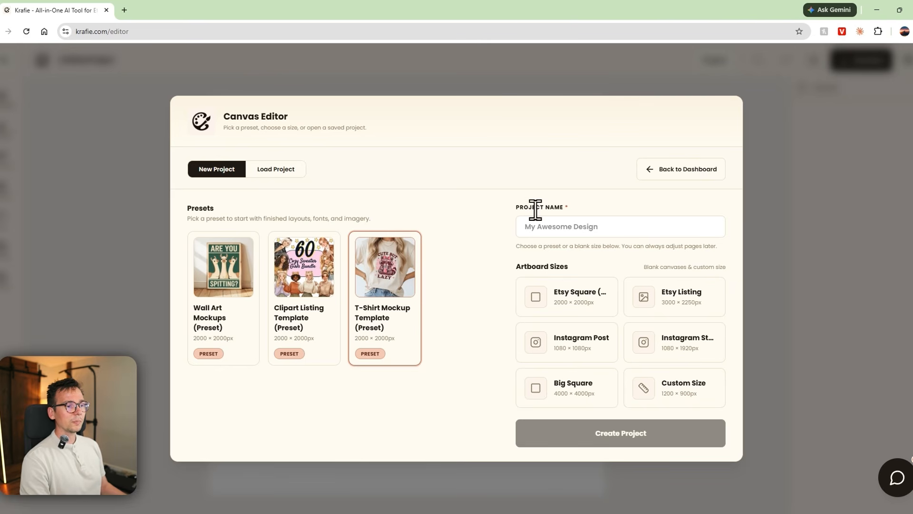
{"action": "left_click", "coordinate": [556, 226]}
{"action": "type", "text": "Test"}
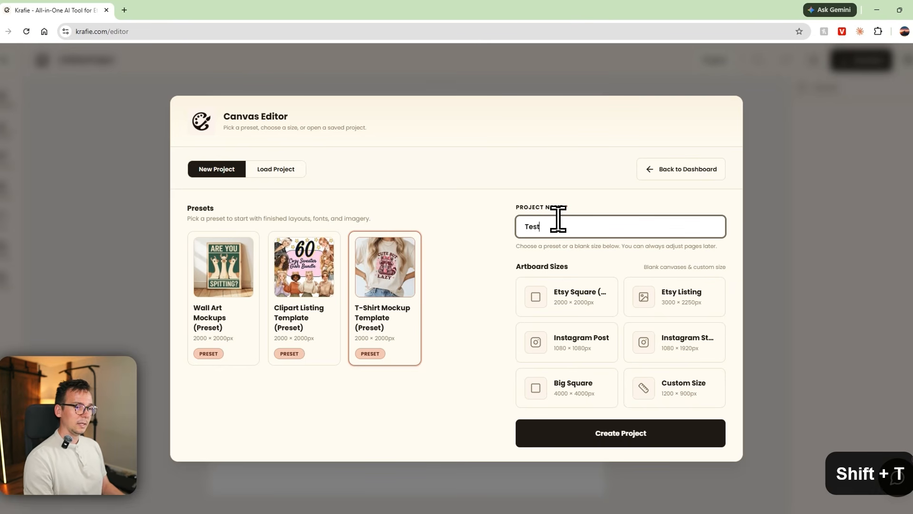
{"action": "left_click", "coordinate": [647, 430]}
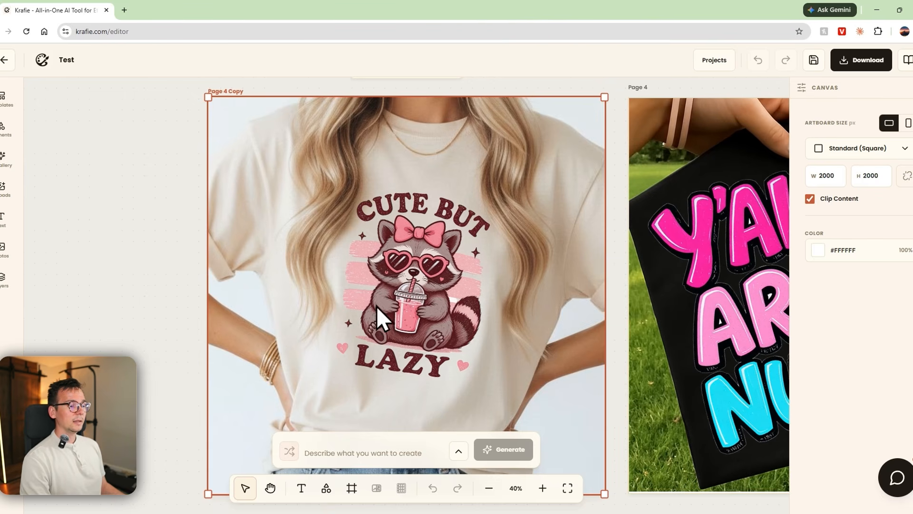
Step: Shift the raccoon graphic slightly on the beige T-shirt mockup and delete the "Y'all Are Nuts" graphic from Page 4
{"action": "scroll", "coordinate": [433, 269], "scroll_direction": "down", "scroll_amount": 5}
{"action": "scroll", "coordinate": [538, 340], "scroll_direction": "right", "scroll_amount": 5}
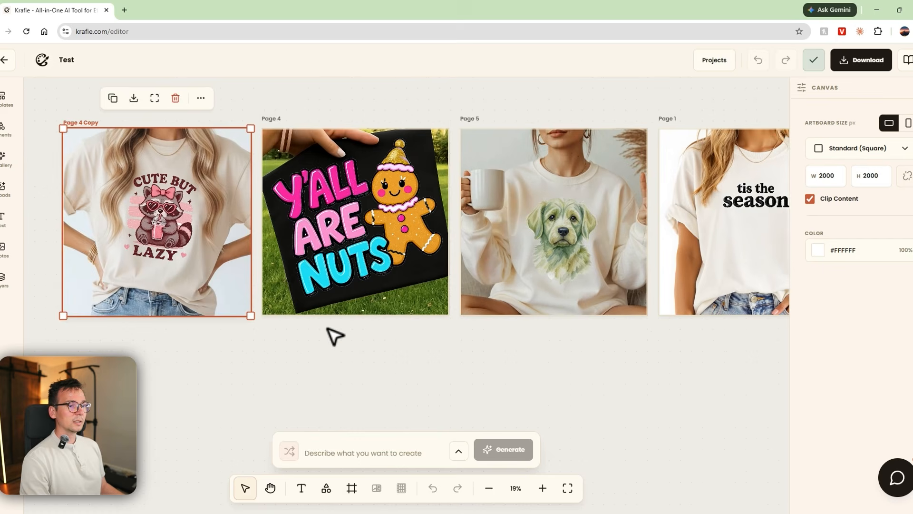
{"action": "left_click_drag", "start_coordinate": [328, 328], "coordinate": [188, 311]}
{"action": "left_click_drag", "start_coordinate": [202, 88], "coordinate": [333, 99]}
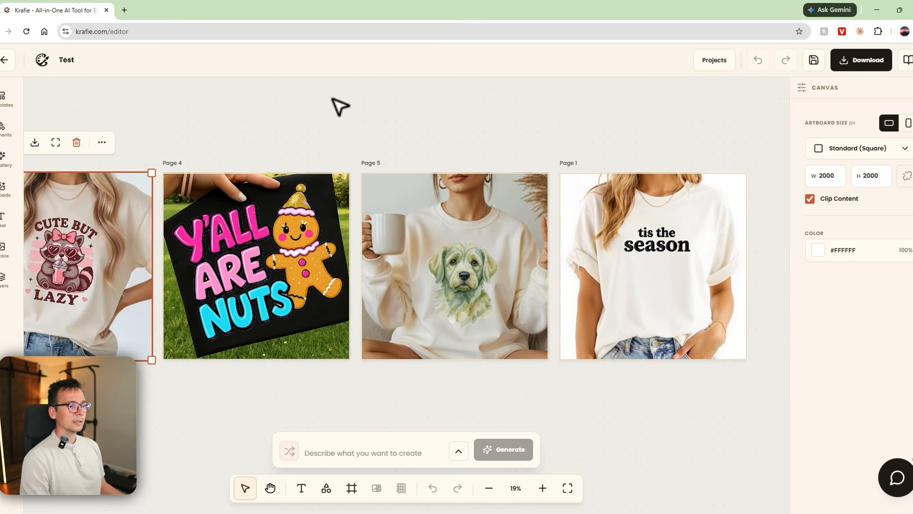
{"action": "scroll", "coordinate": [333, 99], "scroll_direction": "left", "scroll_amount": 4}
{"action": "scroll", "coordinate": [493, 164], "scroll_direction": "down", "scroll_amount": 1}
{"action": "left_click", "coordinate": [277, 203]}
{"action": "mouse_move", "coordinate": [275, 199]}
{"action": "left_mouse_down"}
{"action": "mouse_move", "coordinate": [290, 202]}
{"action": "mouse_move", "coordinate": [264, 220]}
{"action": "mouse_move", "coordinate": [231, 212]}
{"action": "mouse_move", "coordinate": [282, 192]}
{"action": "mouse_move", "coordinate": [277, 209]}
{"action": "left_mouse_up"}
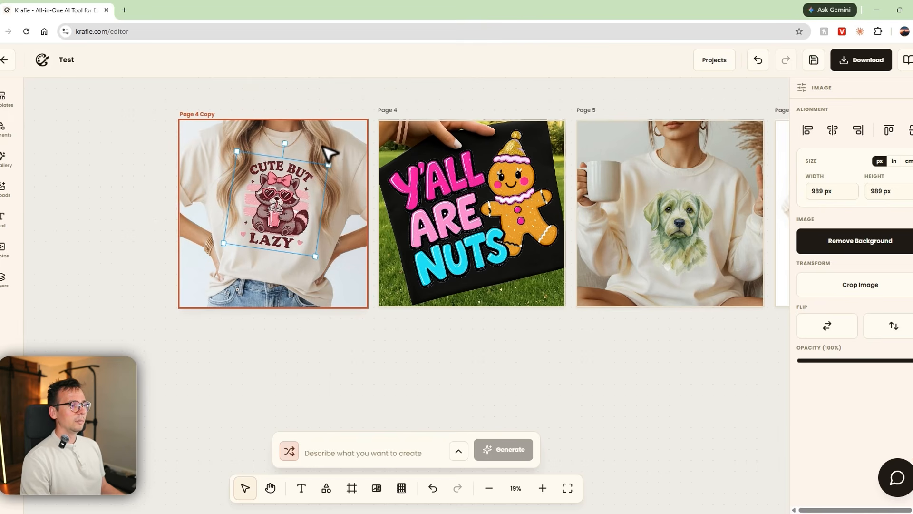
{"action": "mouse_move", "coordinate": [328, 220]}
{"action": "left_mouse_down"}
{"action": "mouse_move", "coordinate": [403, 221]}
{"action": "mouse_move", "coordinate": [313, 222]}
{"action": "mouse_move", "coordinate": [321, 222]}
{"action": "left_mouse_up"}
{"action": "left_click_drag", "start_coordinate": [477, 215], "coordinate": [494, 217]}
{"action": "key", "text": "Delete"}
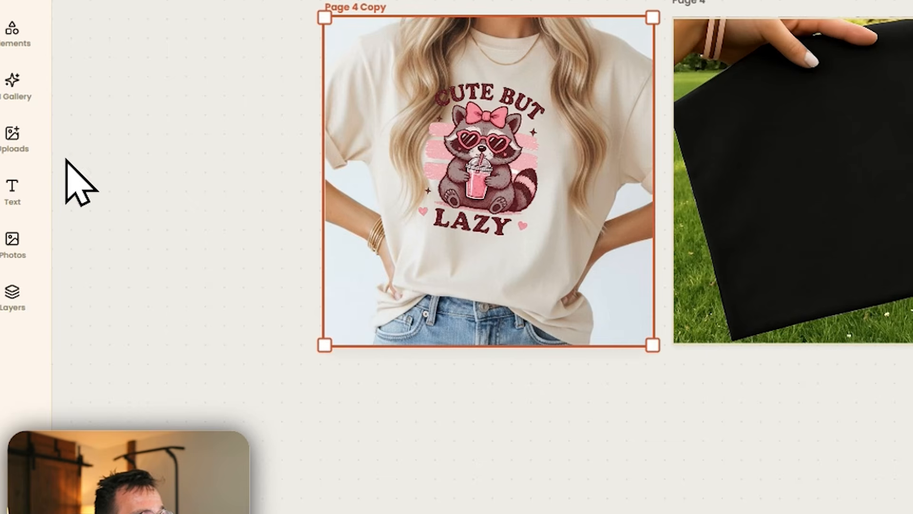
Step: Delete the raccoon "Cute But Lazy" graphic layer from the Page 4 Copy T-shirt mockup
{"action": "left_click", "coordinate": [14, 295]}
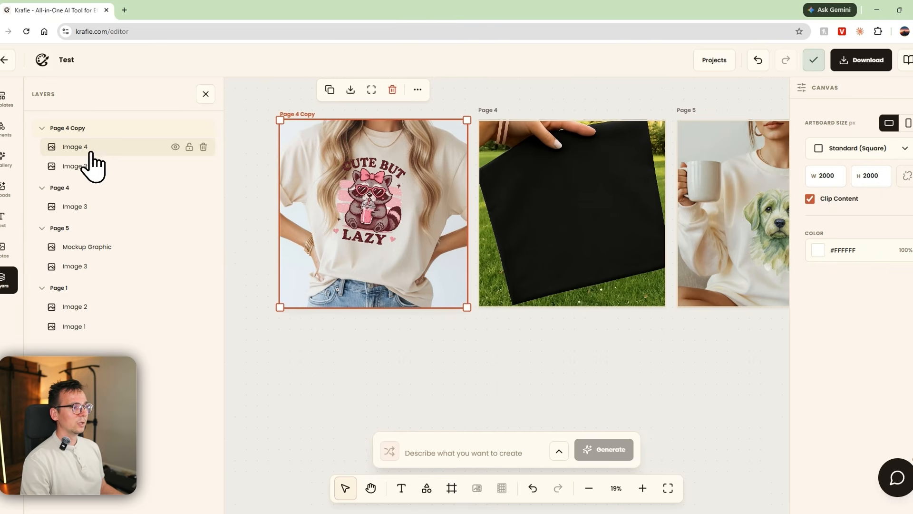
{"action": "left_click", "coordinate": [98, 152]}
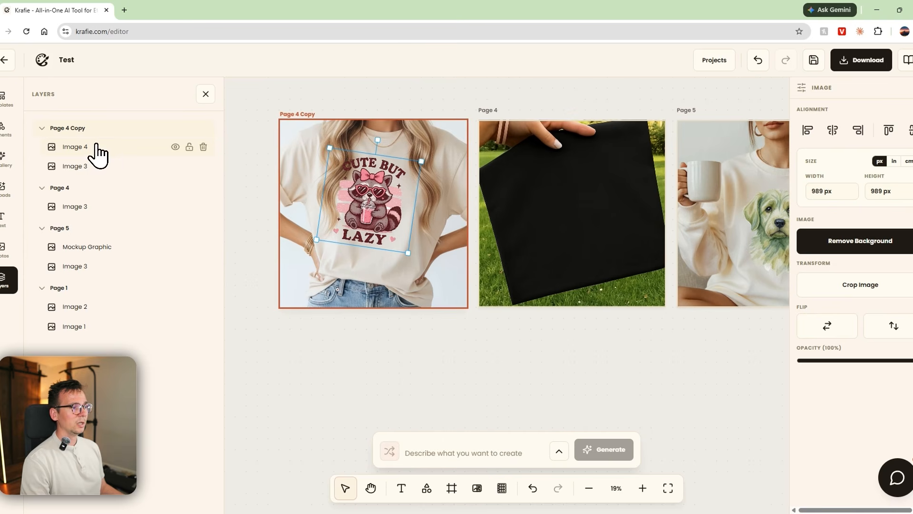
{"action": "left_click", "coordinate": [173, 145]}
{"action": "left_click", "coordinate": [172, 146]}
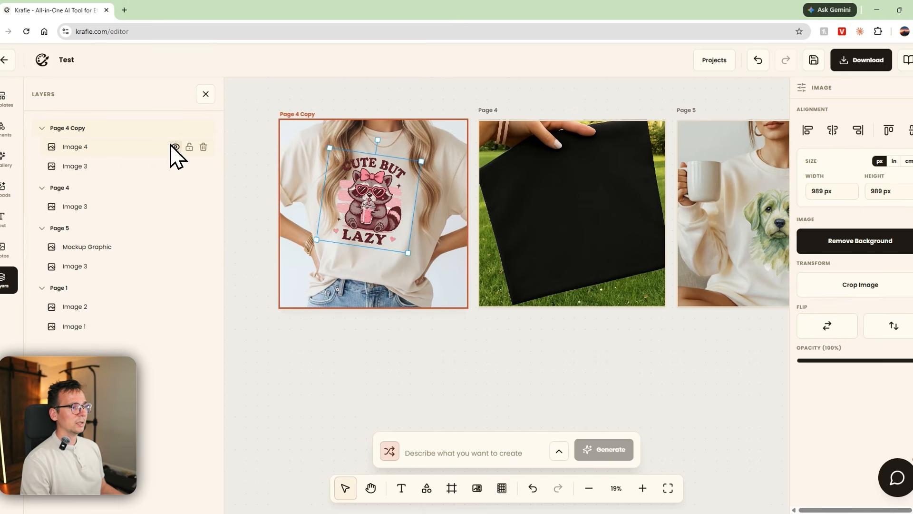
{"action": "left_click", "coordinate": [203, 146]}
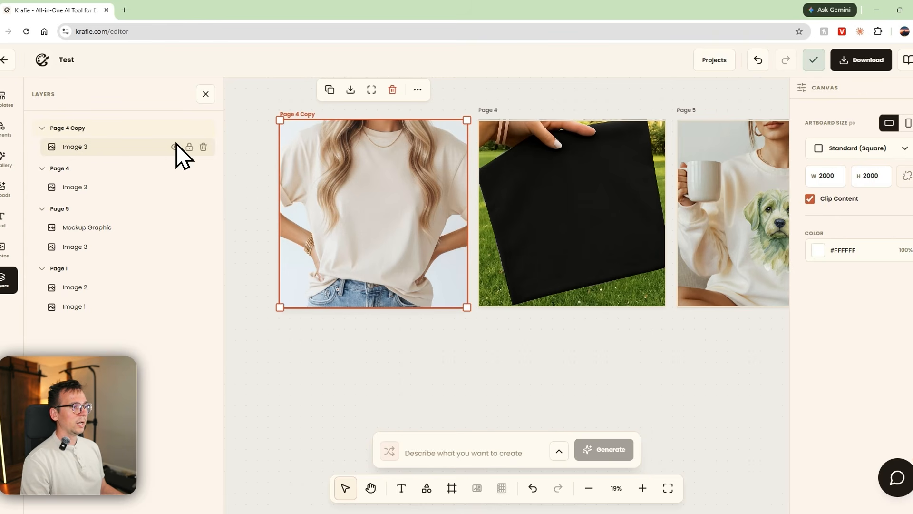
Step: Move the beige T-shirt photo out of Page 4 Copy onto the empty canvas and check the page previews in the download options
{"action": "left_click_drag", "start_coordinate": [352, 203], "coordinate": [351, 456]}
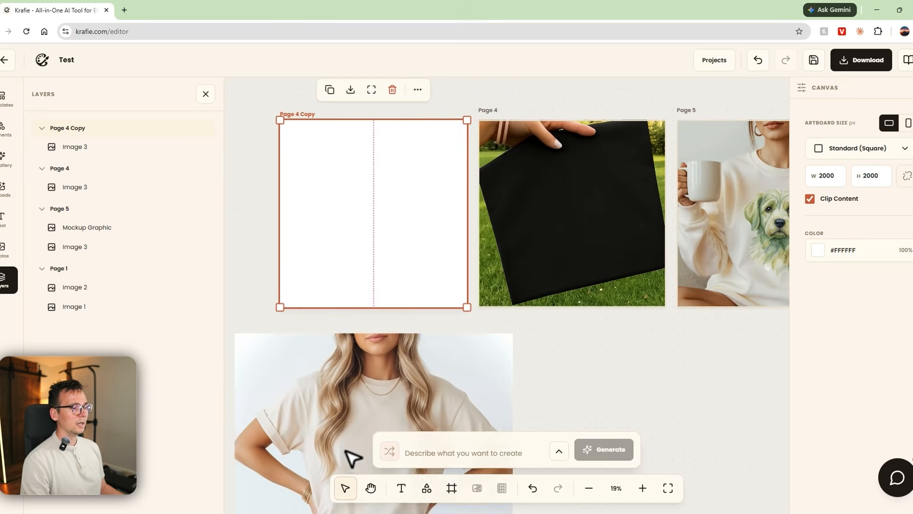
{"action": "scroll", "coordinate": [615, 385], "scroll_direction": "down", "scroll_amount": 3}
{"action": "scroll", "coordinate": [658, 322], "scroll_direction": "down", "scroll_amount": 1}
{"action": "left_click_drag", "start_coordinate": [513, 345], "coordinate": [399, 97]}
{"action": "scroll", "coordinate": [397, 202], "scroll_direction": "up", "scroll_amount": 4}
{"action": "left_click_drag", "start_coordinate": [397, 202], "coordinate": [457, 156]}
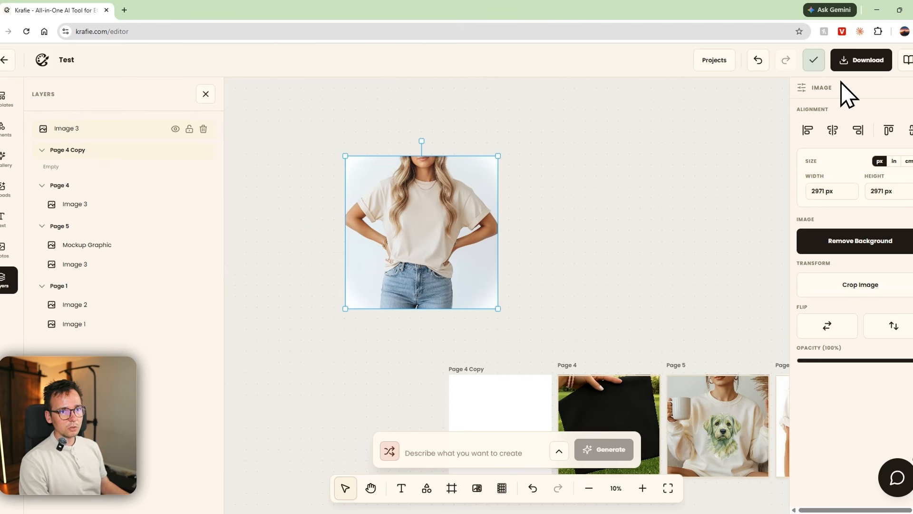
{"action": "left_click", "coordinate": [857, 59]}
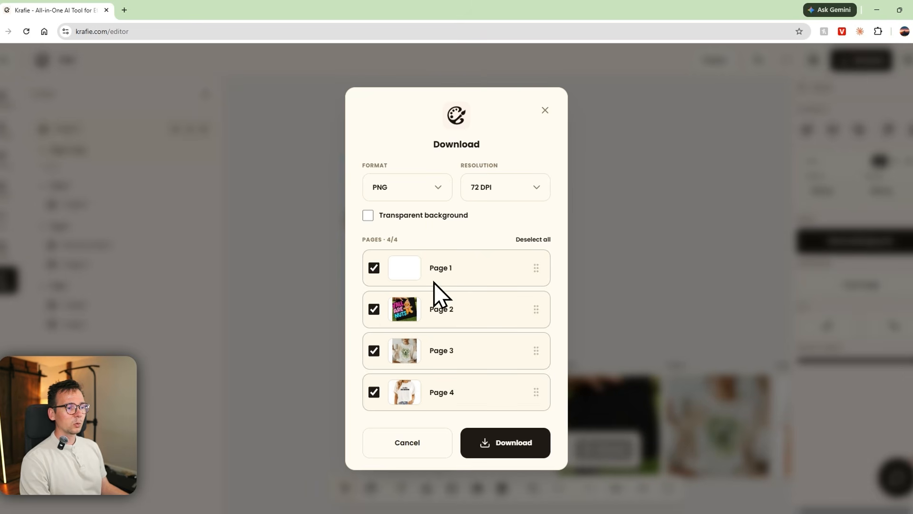
{"action": "key", "text": "Escape"}
Step: Put the beige T-shirt photo back onto the Page 4 Copy artboard and adjust its vertical position
{"action": "scroll", "coordinate": [475, 266], "scroll_direction": "down", "scroll_amount": 4}
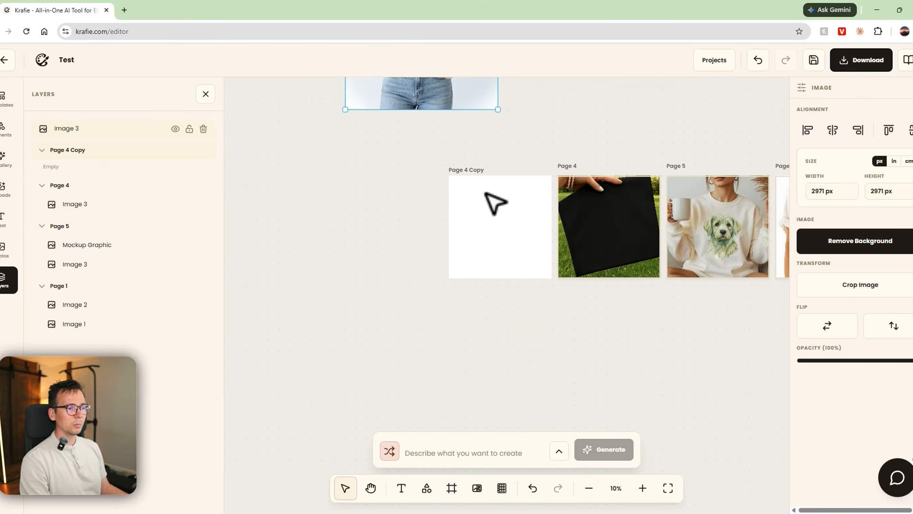
{"action": "scroll", "coordinate": [490, 197], "scroll_direction": "up", "scroll_amount": 1}
{"action": "left_click_drag", "start_coordinate": [416, 138], "coordinate": [495, 324]}
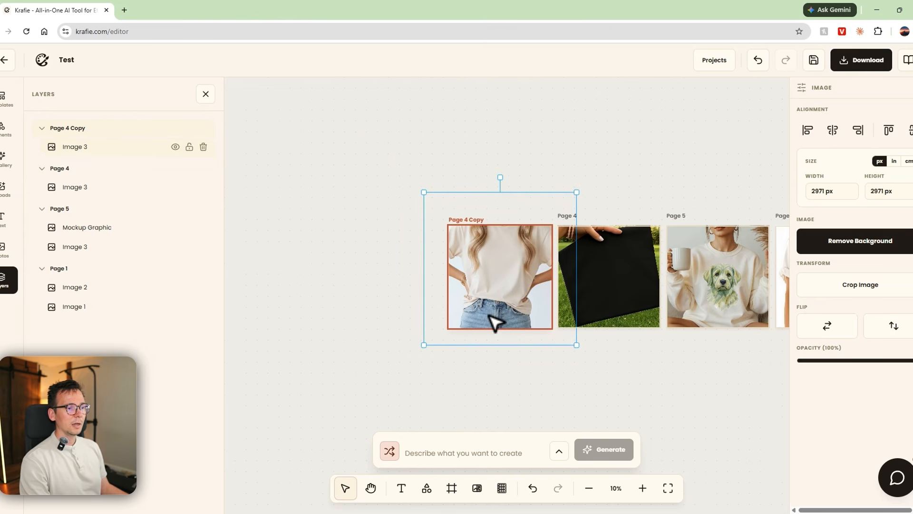
{"action": "mouse_move", "coordinate": [505, 258]}
{"action": "left_mouse_down"}
{"action": "mouse_move", "coordinate": [515, 279]}
{"action": "mouse_move", "coordinate": [507, 275]}
{"action": "left_mouse_up"}
{"action": "left_click", "coordinate": [519, 177]}
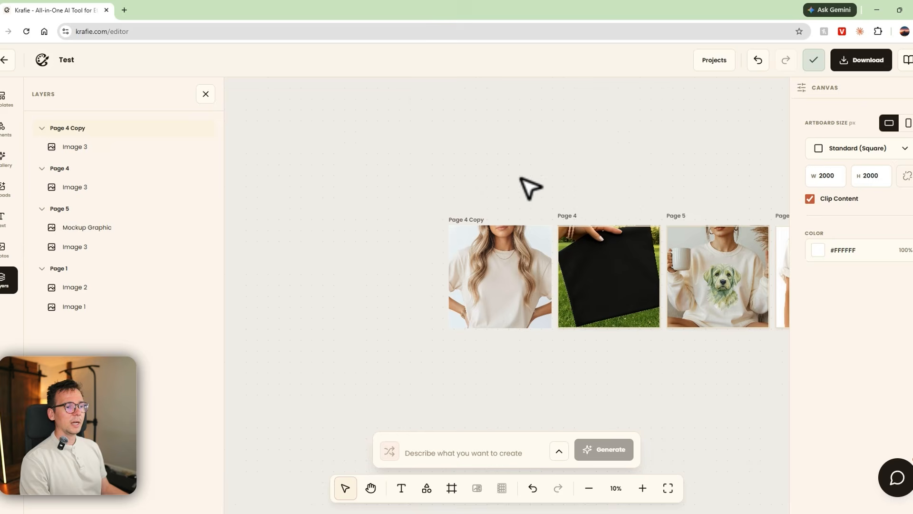
Step: Show the overflow of the Page 4 Copy artboard and shift the T-shirt photo slightly
{"action": "left_click", "coordinate": [528, 264]}
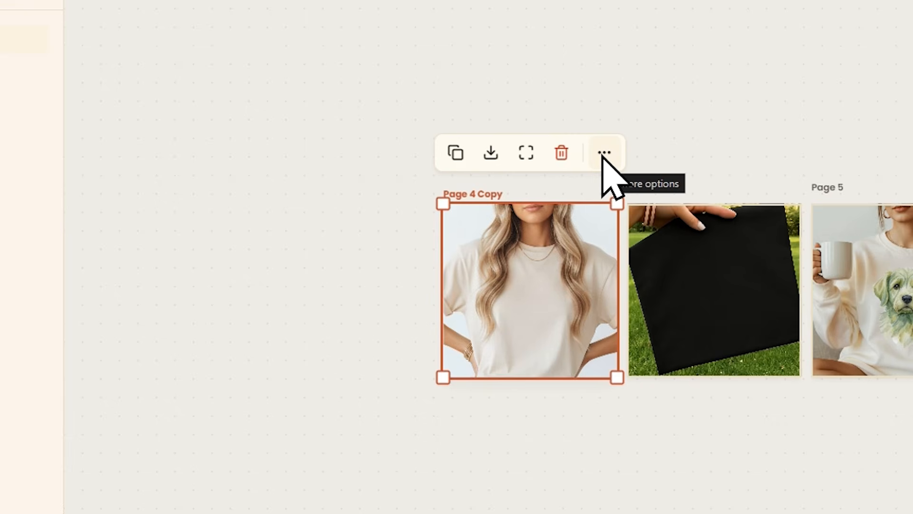
{"action": "left_click", "coordinate": [602, 157]}
{"action": "left_click", "coordinate": [603, 157]}
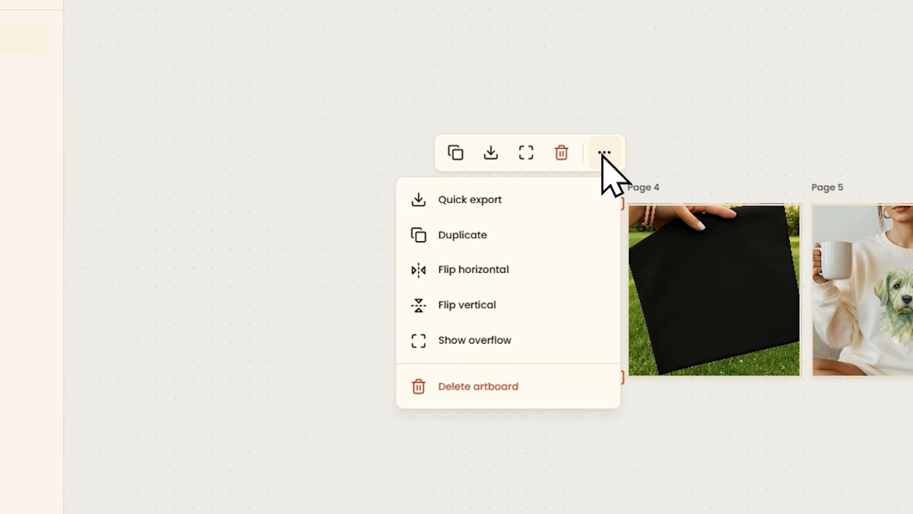
{"action": "left_click", "coordinate": [473, 336]}
{"action": "left_click_drag", "start_coordinate": [515, 410], "coordinate": [523, 382]}
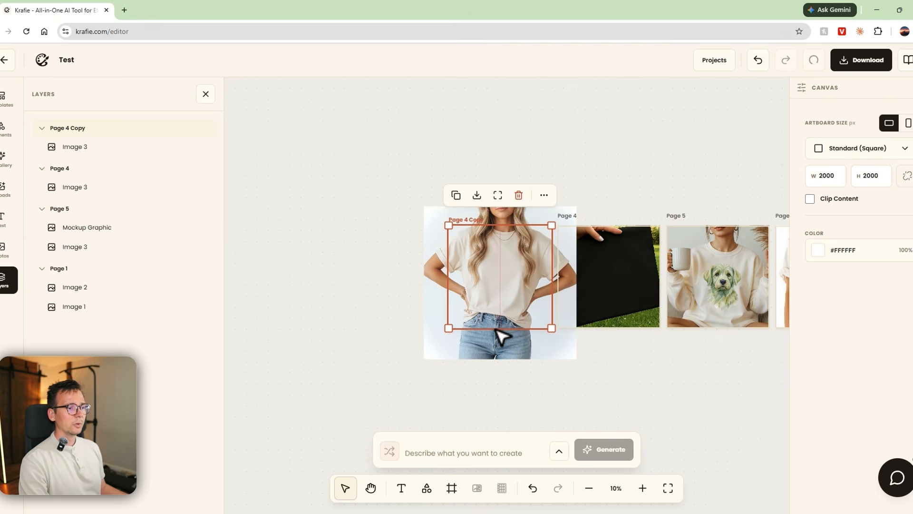
{"action": "left_click_drag", "start_coordinate": [502, 338], "coordinate": [503, 336]}
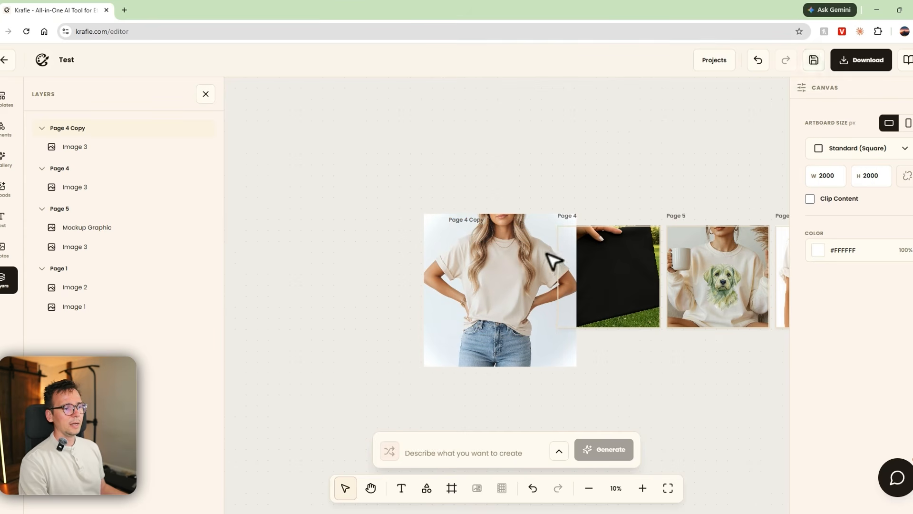
Step: Align the T-shirt photo's upper edge with the Page 4 Copy artboard and clip it to the artboard
{"action": "left_click", "coordinate": [526, 256]}
{"action": "left_click_drag", "start_coordinate": [512, 248], "coordinate": [505, 267]}
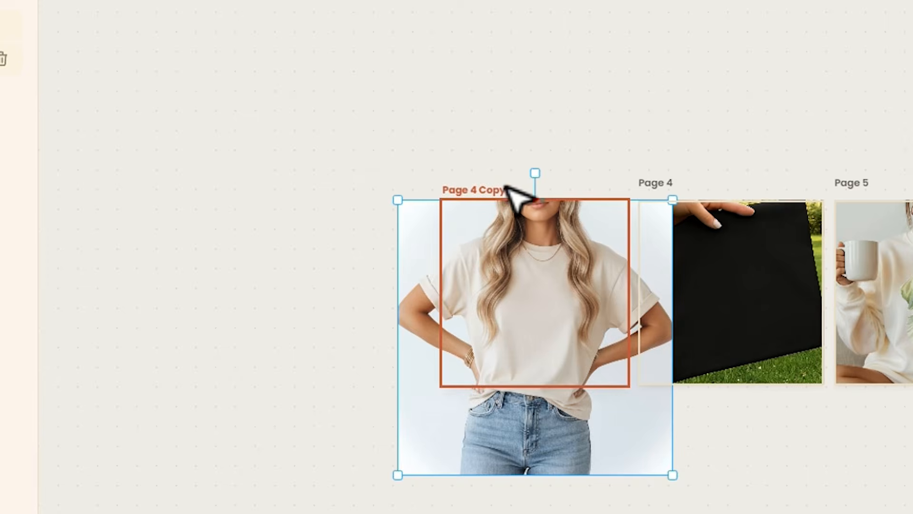
{"action": "left_click", "coordinate": [467, 217]}
{"action": "left_click", "coordinate": [614, 146]}
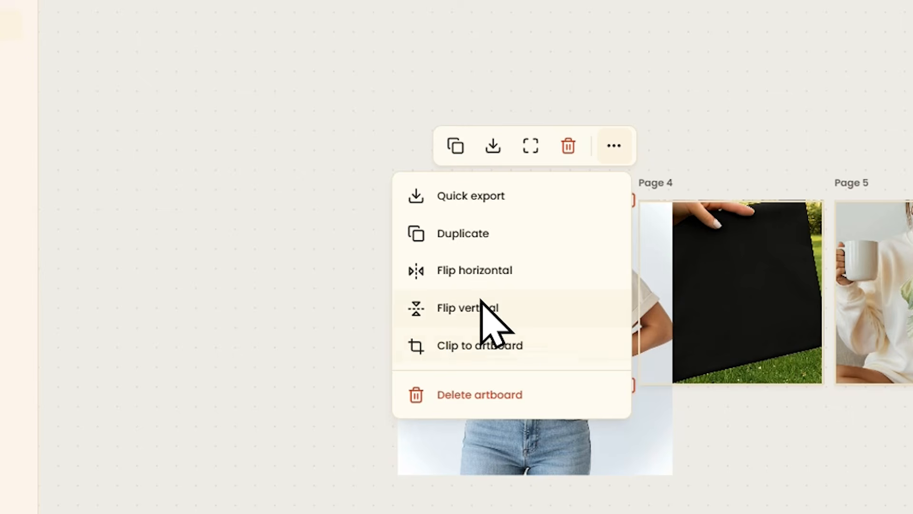
{"action": "left_click", "coordinate": [513, 345]}
{"action": "left_click", "coordinate": [530, 306]}
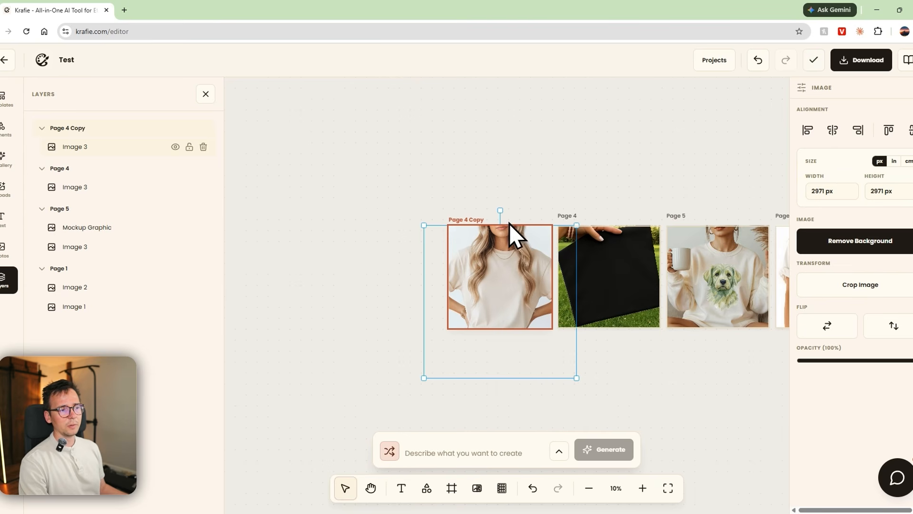
Step: Move the Page 4 Copy artboard away from the row of pages into empty canvas space
{"action": "left_click_drag", "start_coordinate": [469, 214], "coordinate": [354, 140]}
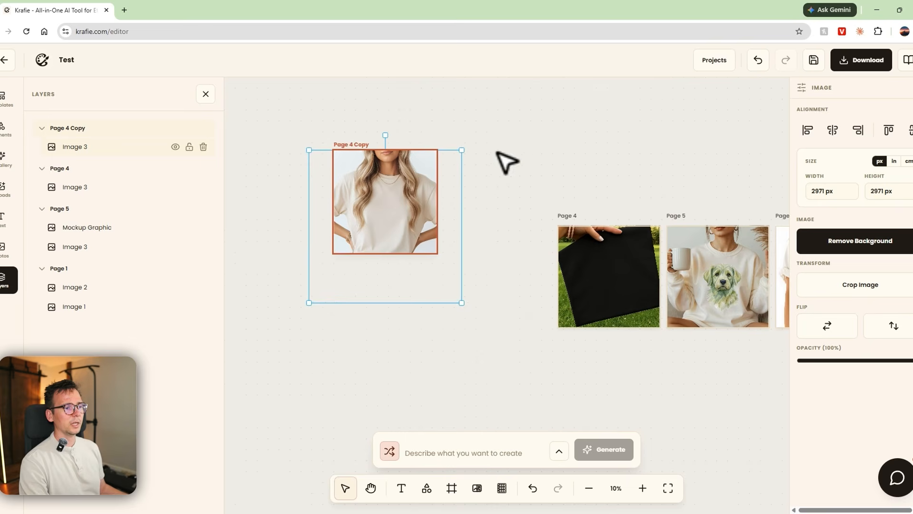
{"action": "scroll", "coordinate": [541, 165], "scroll_direction": "down", "scroll_amount": 10}
{"action": "scroll", "coordinate": [541, 164], "scroll_direction": "up", "scroll_amount": 10}
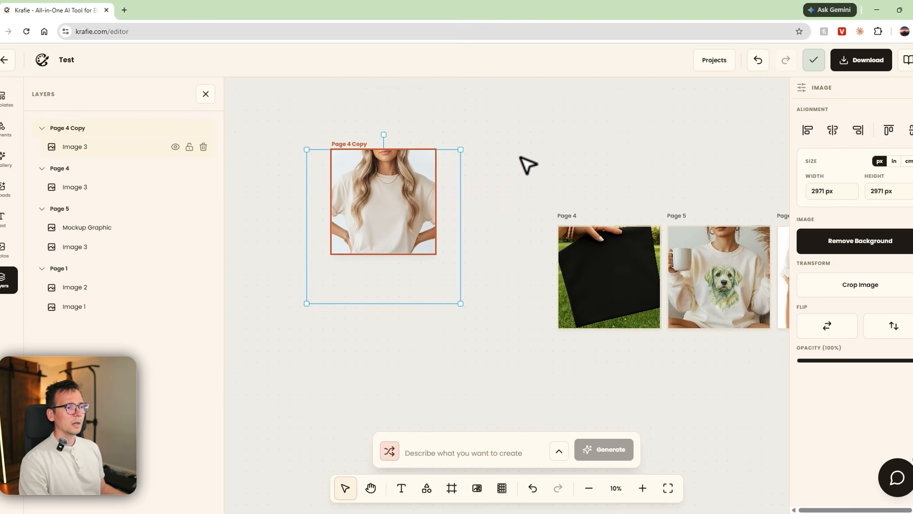
{"action": "left_click", "coordinate": [479, 143]}
Step: Examine the download resolutions, the transparent background option and the file formats, and close the dialog without downloading
{"action": "left_click", "coordinate": [848, 67]}
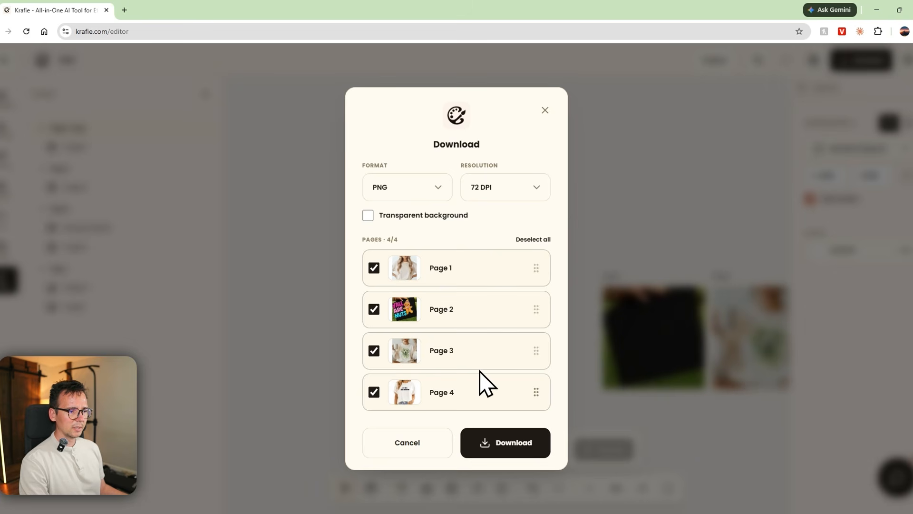
{"action": "left_click", "coordinate": [508, 192]}
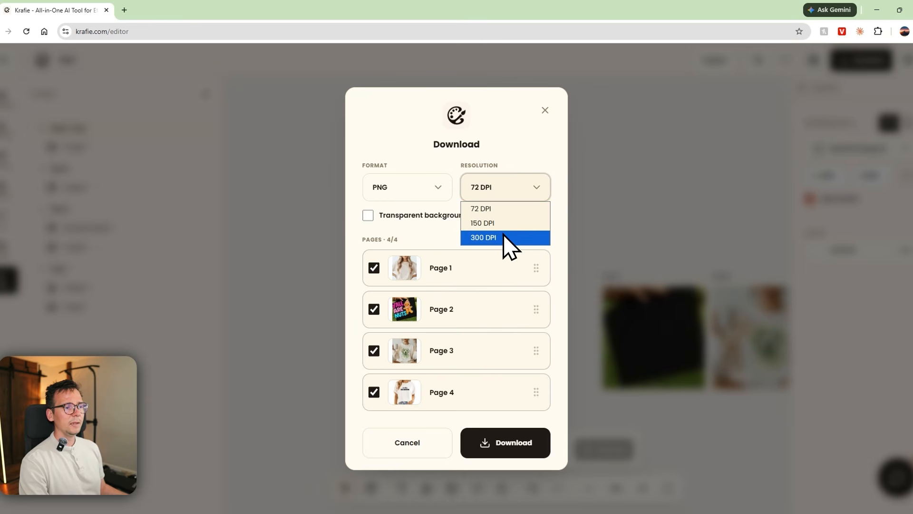
{"action": "left_click", "coordinate": [457, 221]}
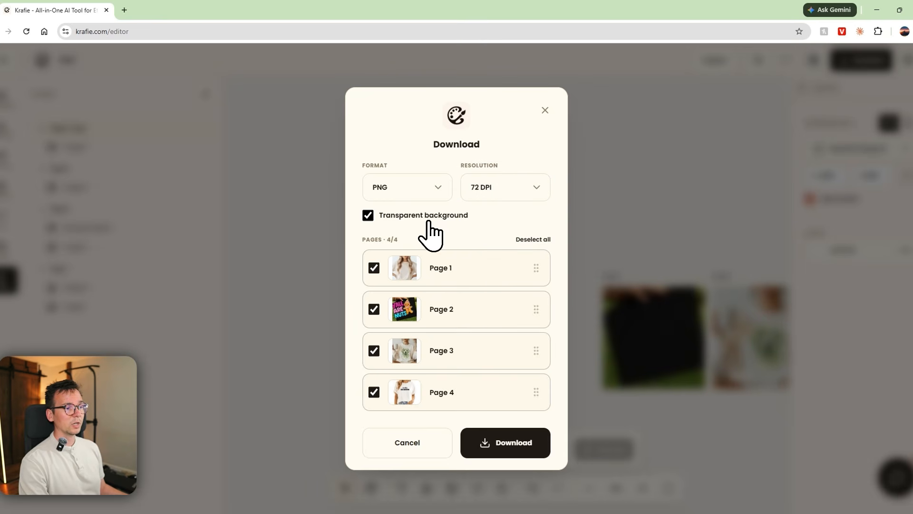
{"action": "left_click", "coordinate": [407, 192]}
{"action": "left_click", "coordinate": [408, 223]}
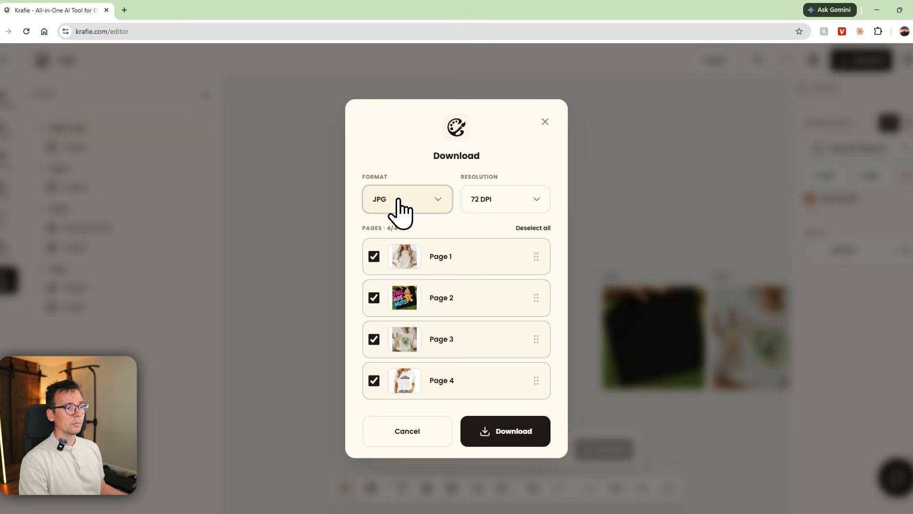
{"action": "left_click", "coordinate": [398, 204]}
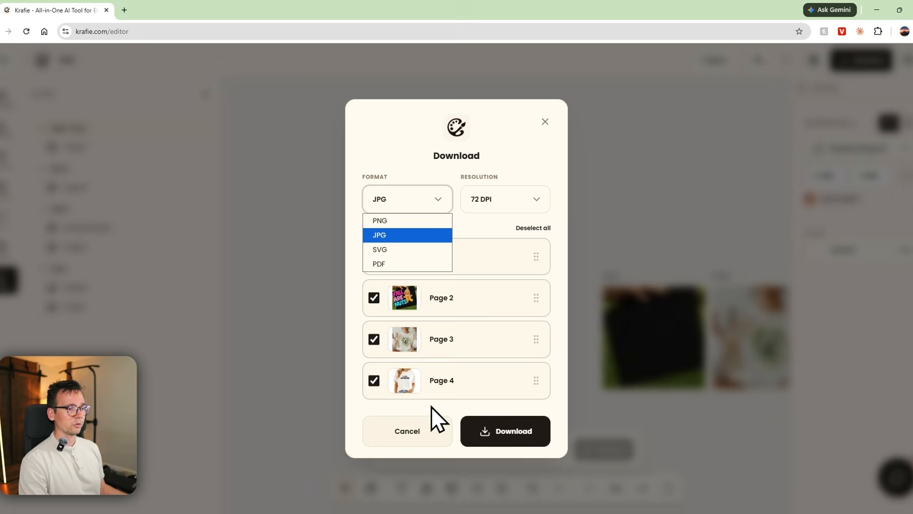
{"action": "left_click", "coordinate": [421, 428]}
Step: Create a blank project named "Test 2" with the Etsy Square artboard size of 2000 × 2000 px
{"action": "left_click", "coordinate": [716, 63]}
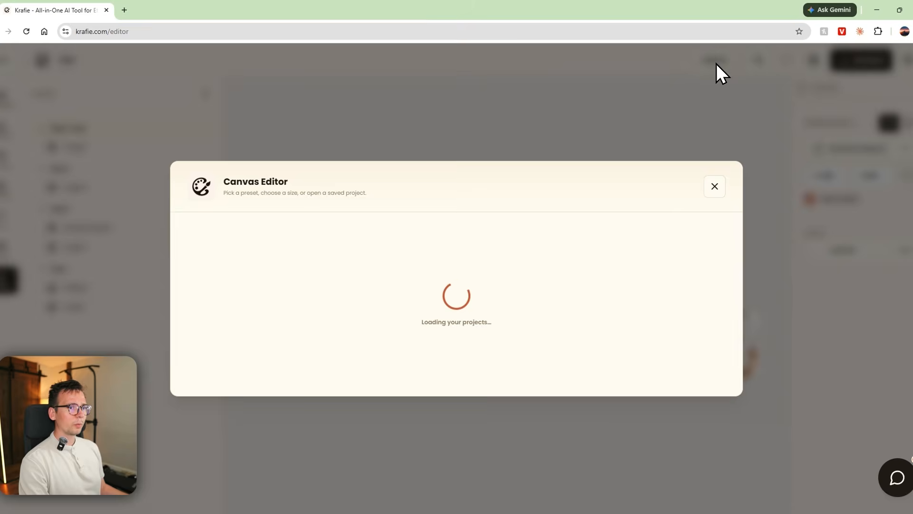
{"action": "left_click", "coordinate": [228, 130]}
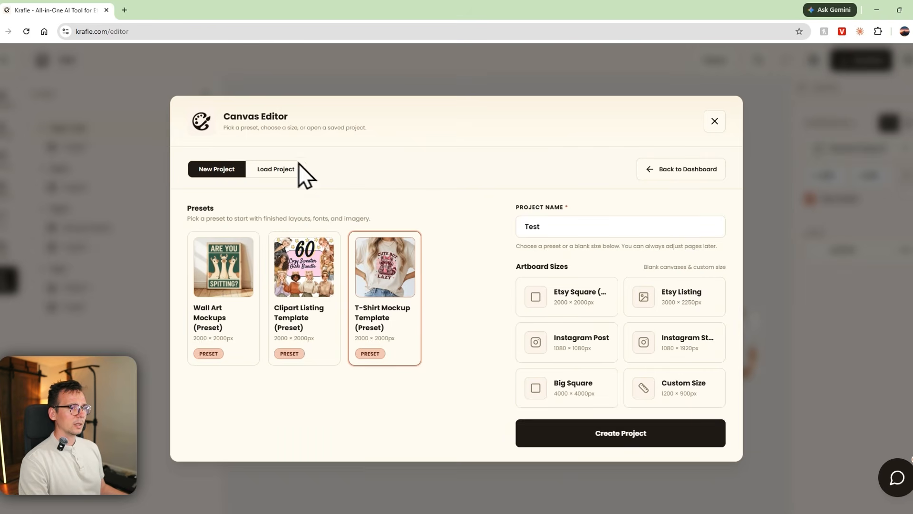
{"action": "left_click", "coordinate": [563, 293]}
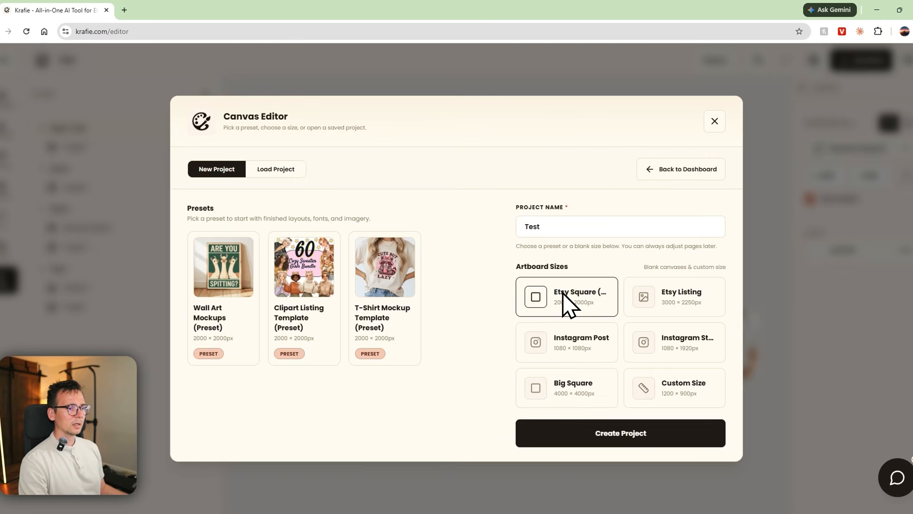
{"action": "left_click", "coordinate": [561, 231]}
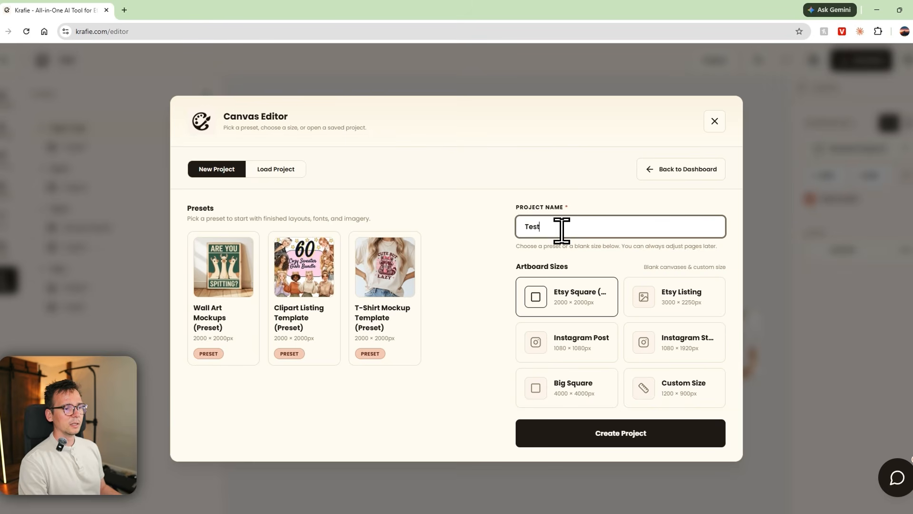
{"action": "left_click", "coordinate": [621, 432]}
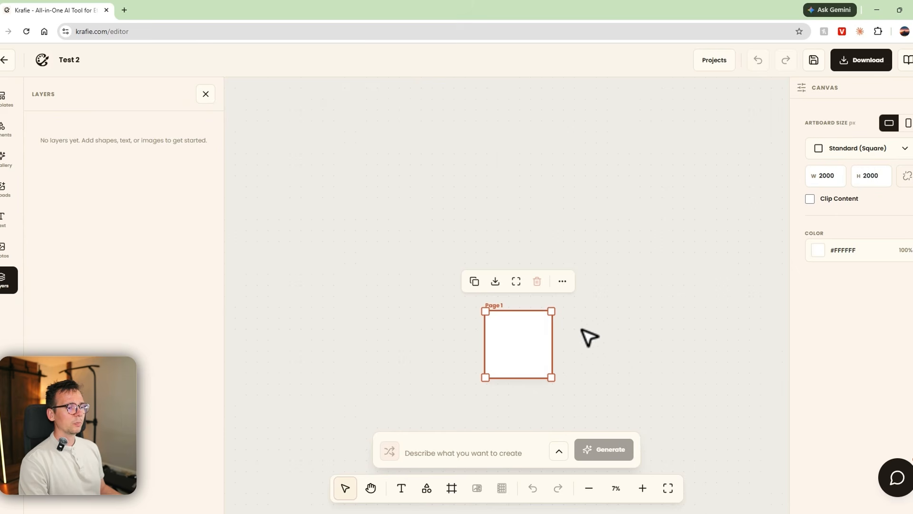
Step: Enlarge the blank Page 1 on the canvas and open the AI Gallery of generated images
{"action": "left_click", "coordinate": [581, 335]}
{"action": "left_click_drag", "start_coordinate": [580, 347], "coordinate": [611, 287]}
{"action": "scroll", "coordinate": [566, 233], "scroll_direction": "up", "scroll_amount": 5}
{"action": "scroll", "coordinate": [568, 238], "scroll_direction": "up", "scroll_amount": 2}
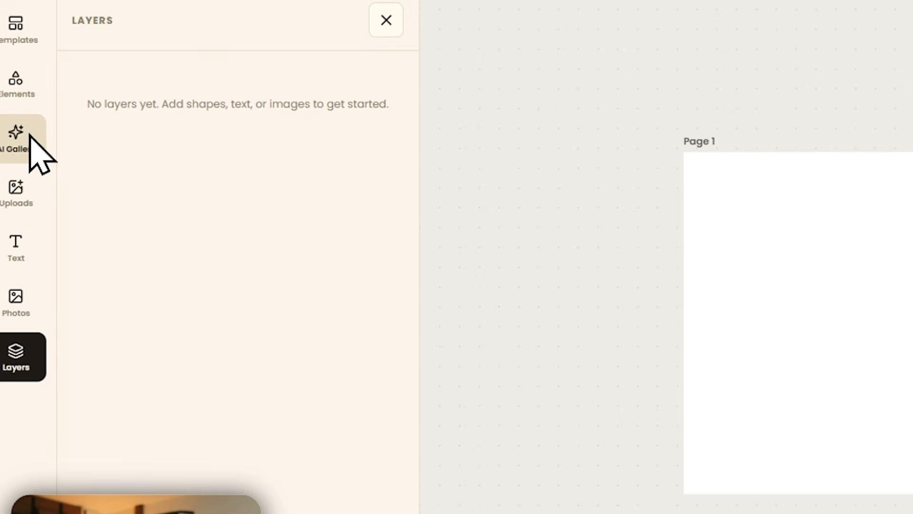
{"action": "left_click", "coordinate": [9, 161]}
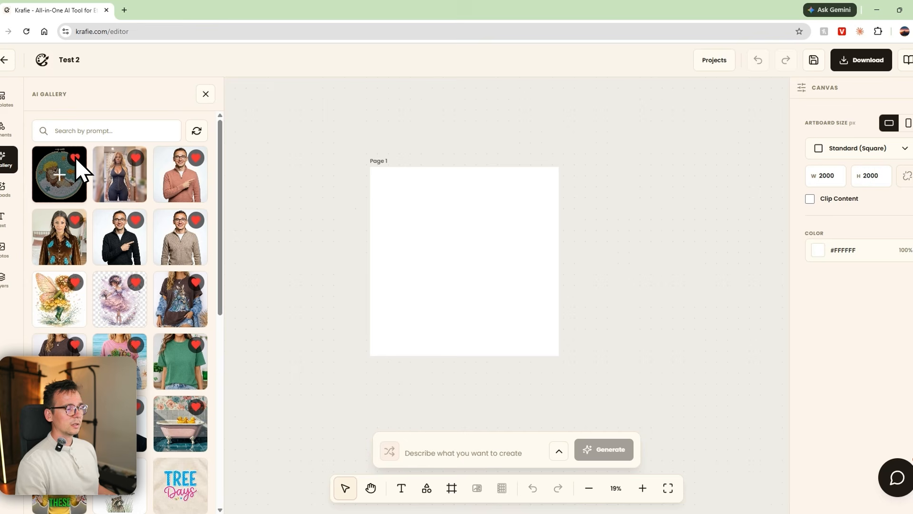
Step: Remove the round embroidery design from the gallery favorites, mark the "Tree Days" design as a favorite and browse the other images
{"action": "left_click", "coordinate": [75, 158]}
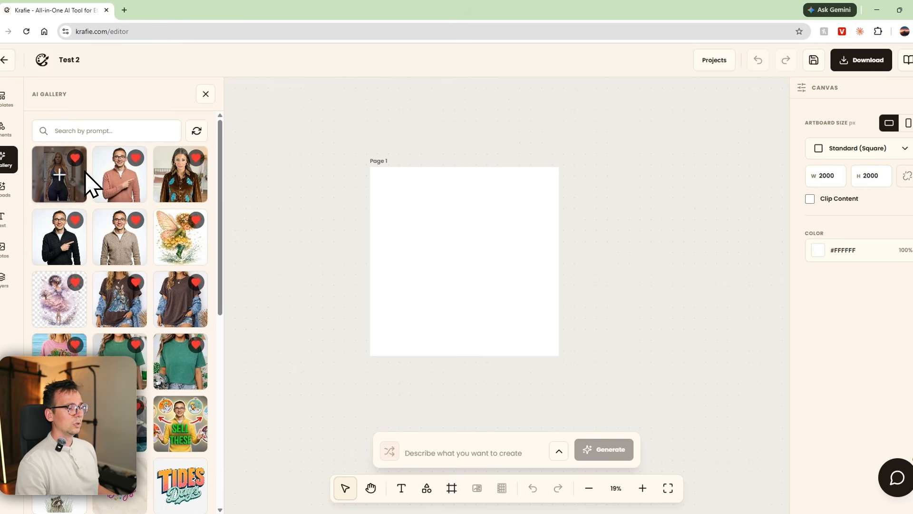
{"action": "scroll", "coordinate": [88, 210], "scroll_direction": "down", "scroll_amount": 3}
{"action": "scroll", "coordinate": [88, 209], "scroll_direction": "down", "scroll_amount": 2}
{"action": "left_click", "coordinate": [132, 221]}
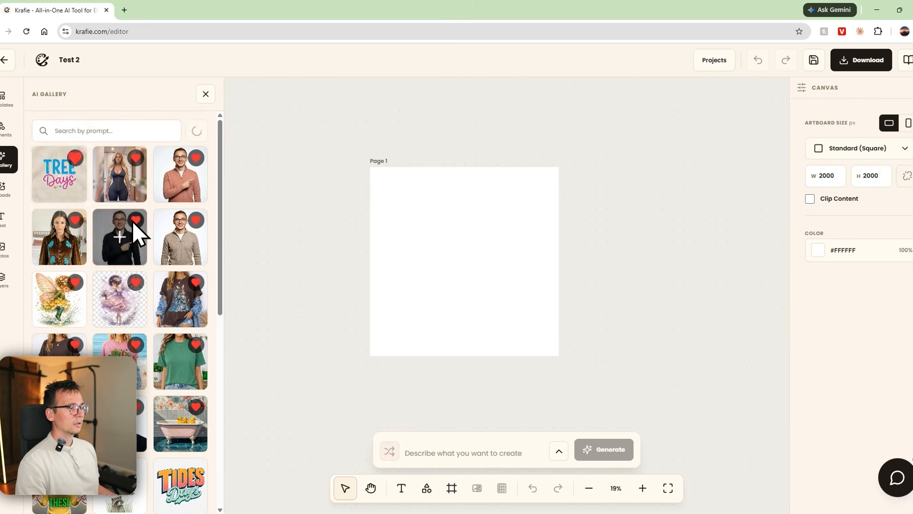
{"action": "scroll", "coordinate": [93, 202], "scroll_direction": "down", "scroll_amount": 5}
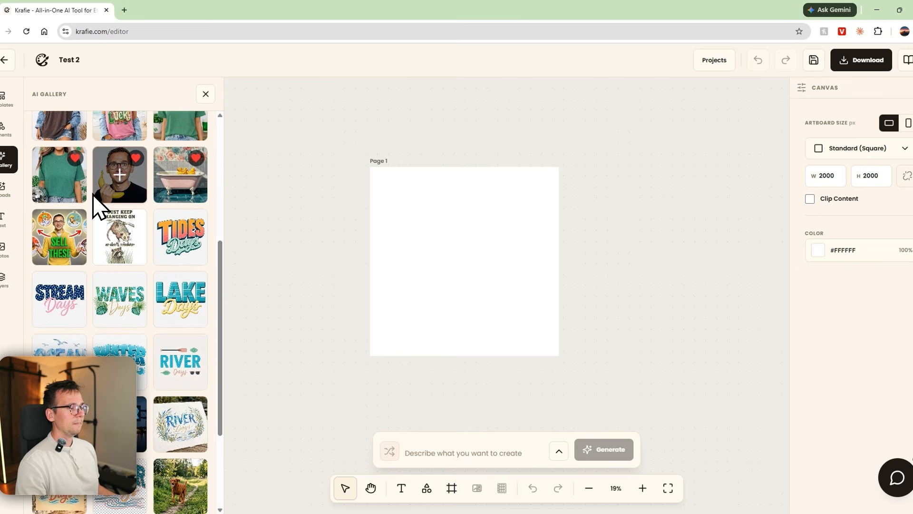
{"action": "scroll", "coordinate": [95, 204], "scroll_direction": "down", "scroll_amount": 10}
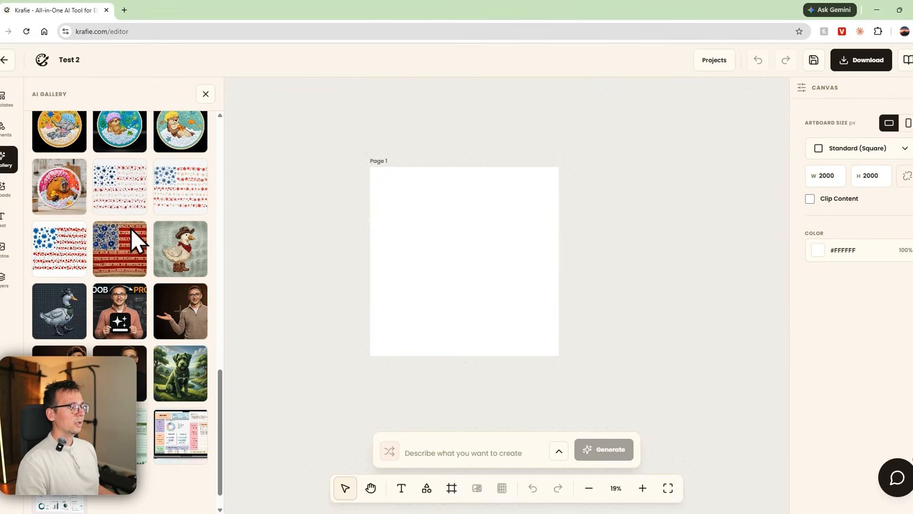
Step: Place the "Tides Days" design from the AI Gallery on Page 1 and enlarge it to 2000 × 2000 px
{"action": "scroll", "coordinate": [112, 274], "scroll_direction": "up", "scroll_amount": 15}
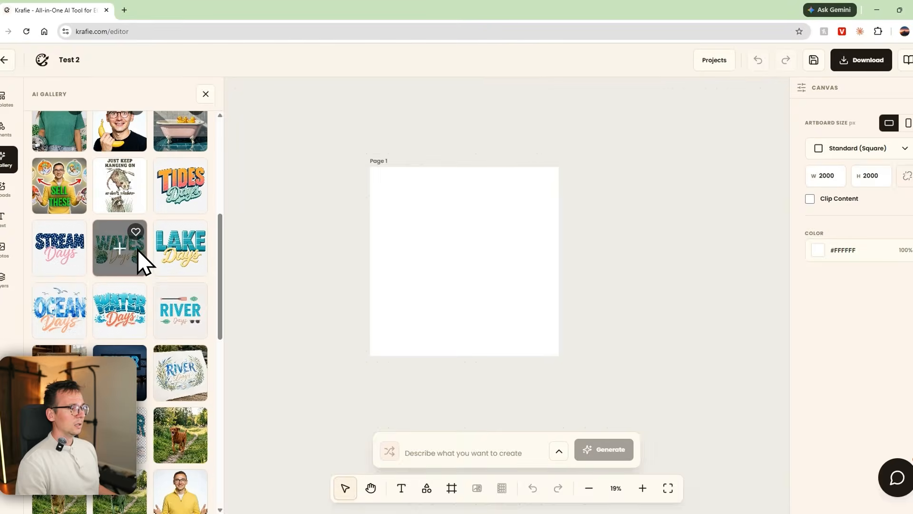
{"action": "scroll", "coordinate": [175, 286], "scroll_direction": "down", "scroll_amount": 2}
{"action": "scroll", "coordinate": [173, 355], "scroll_direction": "down", "scroll_amount": 1}
{"action": "left_click_drag", "start_coordinate": [176, 352], "coordinate": [430, 226]}
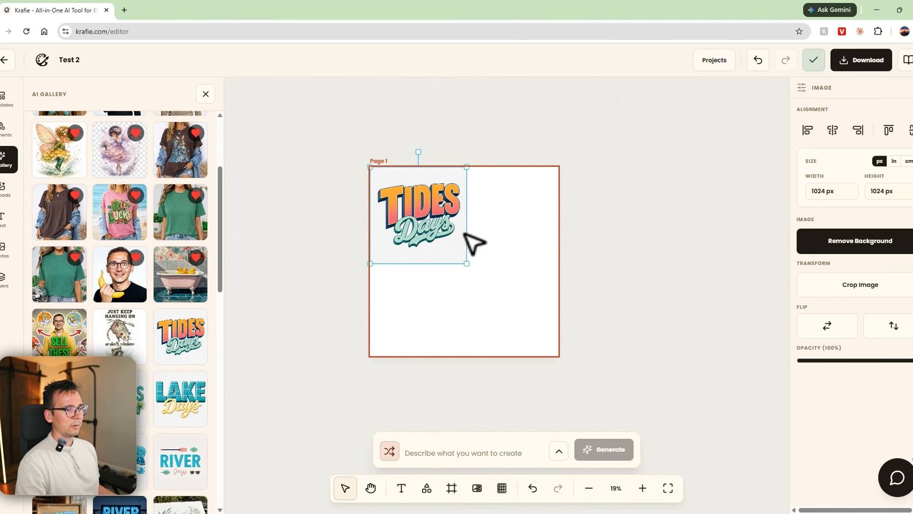
{"action": "left_click_drag", "start_coordinate": [456, 255], "coordinate": [550, 340]}
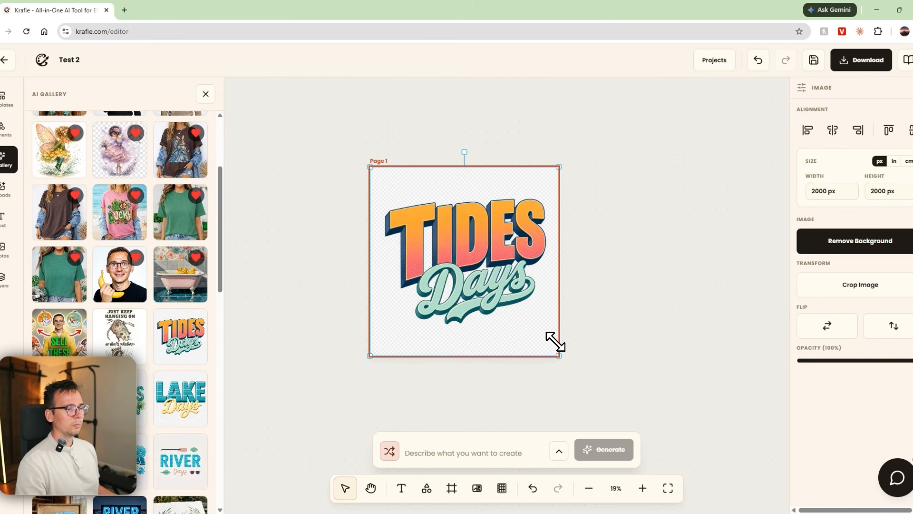
{"action": "left_click", "coordinate": [636, 305]}
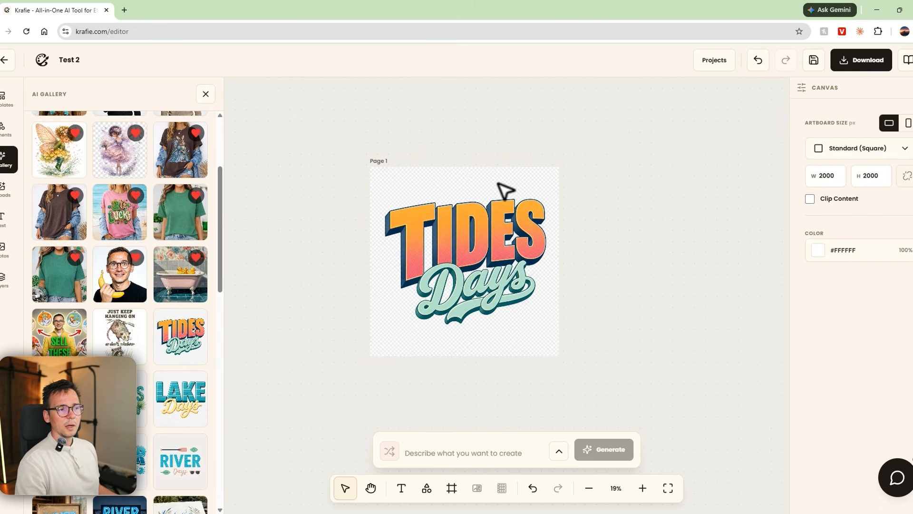
Step: Process the Tides Days design for background removal with the Premium background removal model
{"action": "scroll", "coordinate": [466, 196], "scroll_direction": "up", "scroll_amount": 5}
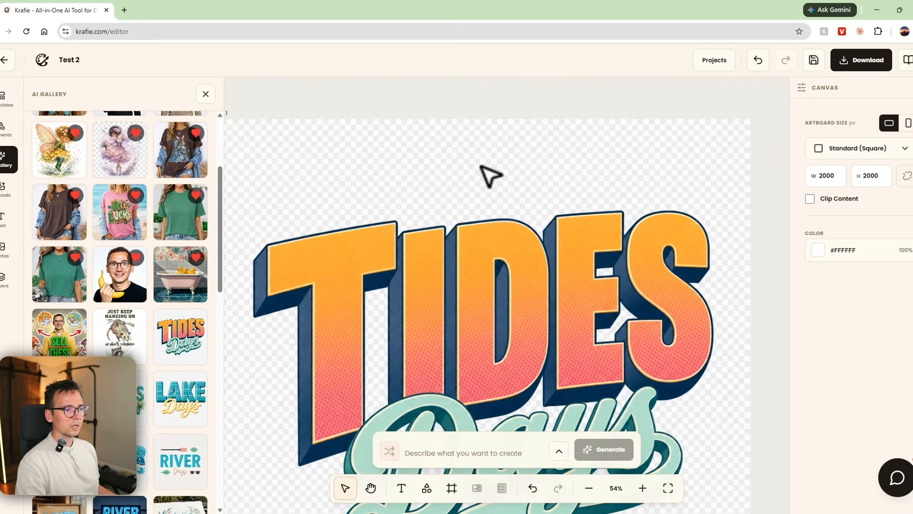
{"action": "scroll", "coordinate": [490, 183], "scroll_direction": "down", "scroll_amount": 5}
{"action": "left_click", "coordinate": [503, 236]}
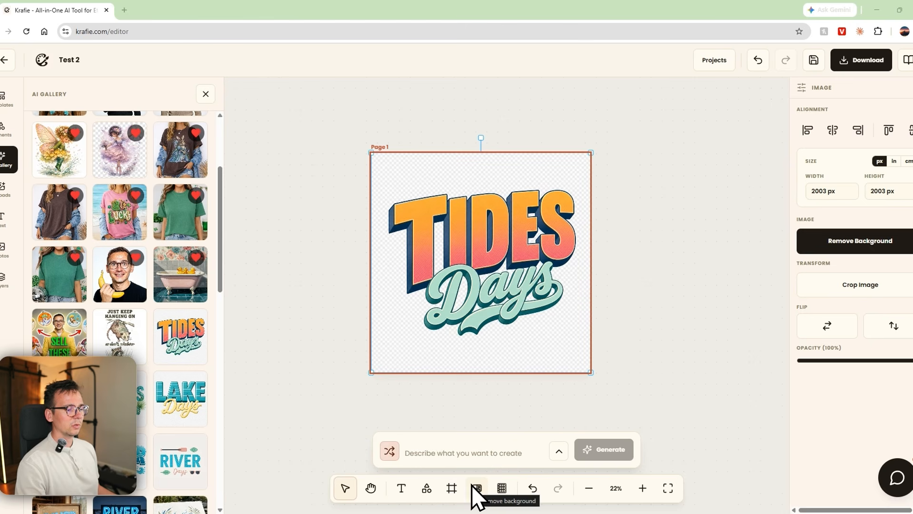
{"action": "left_click", "coordinate": [493, 475]}
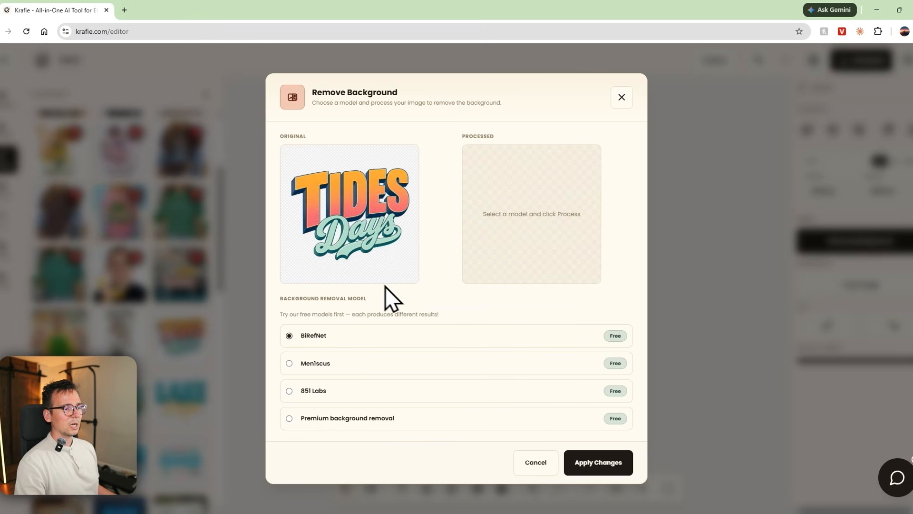
{"action": "left_click", "coordinate": [372, 421]}
{"action": "left_click", "coordinate": [586, 471]}
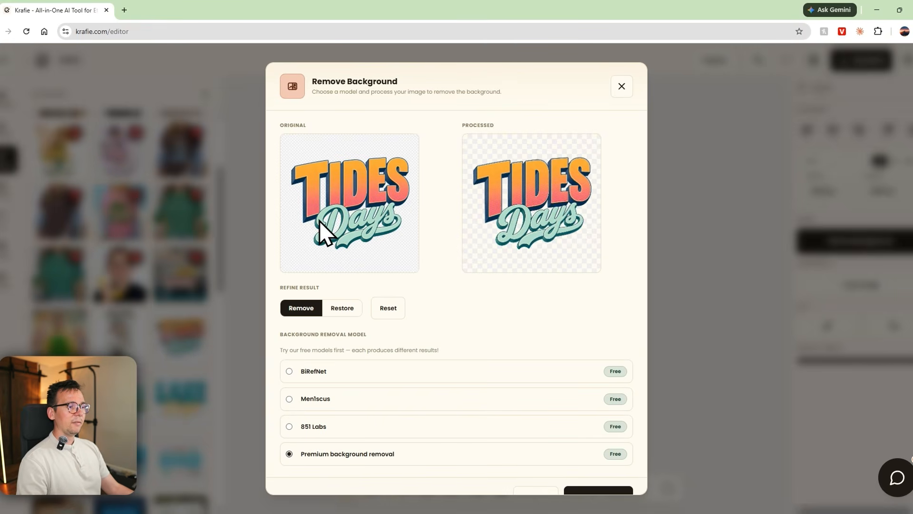
Step: Open the processed cutout for refining, erase the S of "TIDES" and restore part of it with the size 30 brush
{"action": "left_click", "coordinate": [573, 260]}
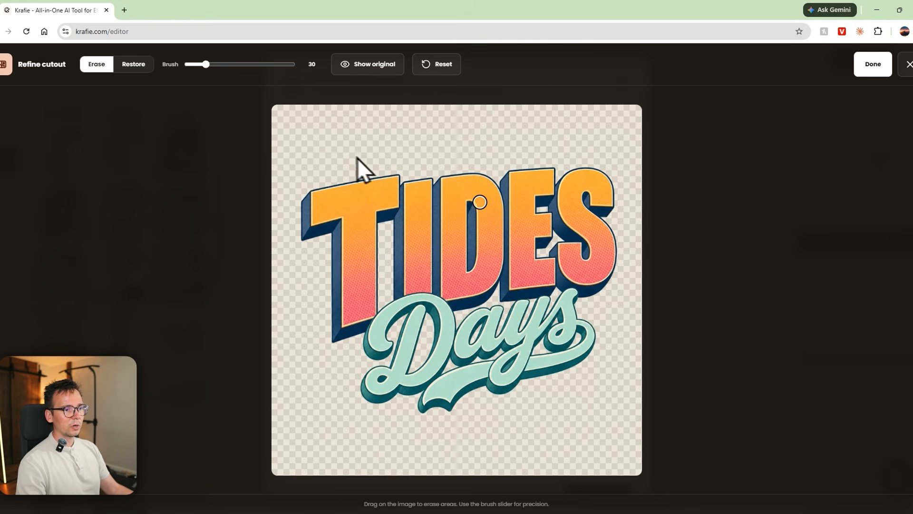
{"action": "mouse_move", "coordinate": [600, 288]}
{"action": "left_mouse_down"}
{"action": "mouse_move", "coordinate": [598, 271]}
{"action": "mouse_move", "coordinate": [620, 247]}
{"action": "mouse_move", "coordinate": [591, 219]}
{"action": "left_mouse_up"}
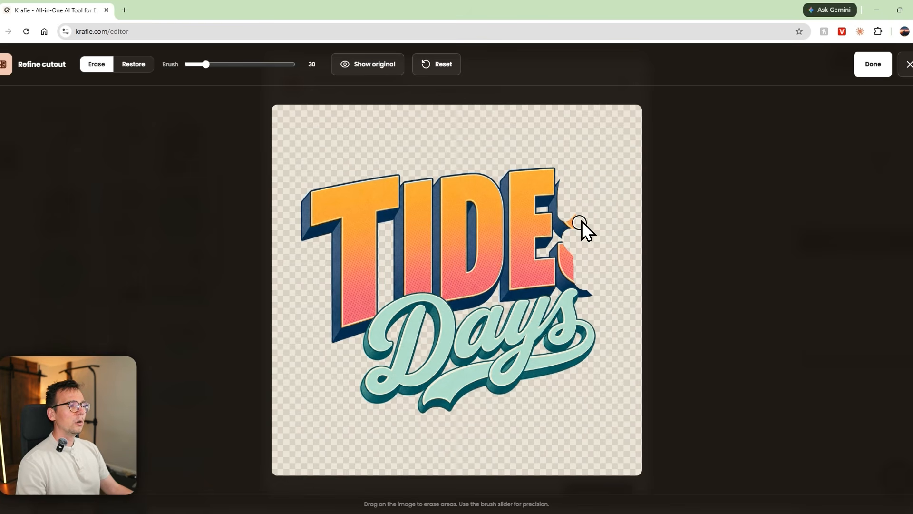
{"action": "left_click", "coordinate": [130, 64]}
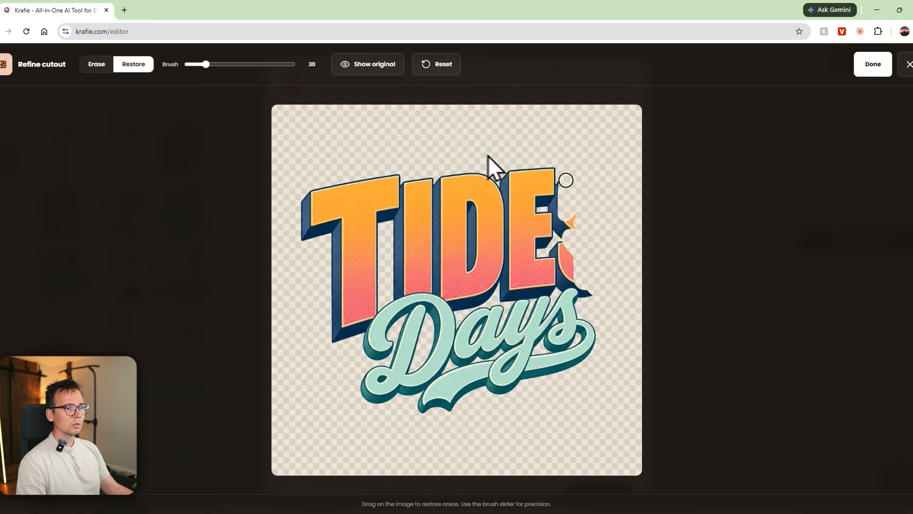
{"action": "left_click_drag", "start_coordinate": [573, 218], "coordinate": [573, 219]}
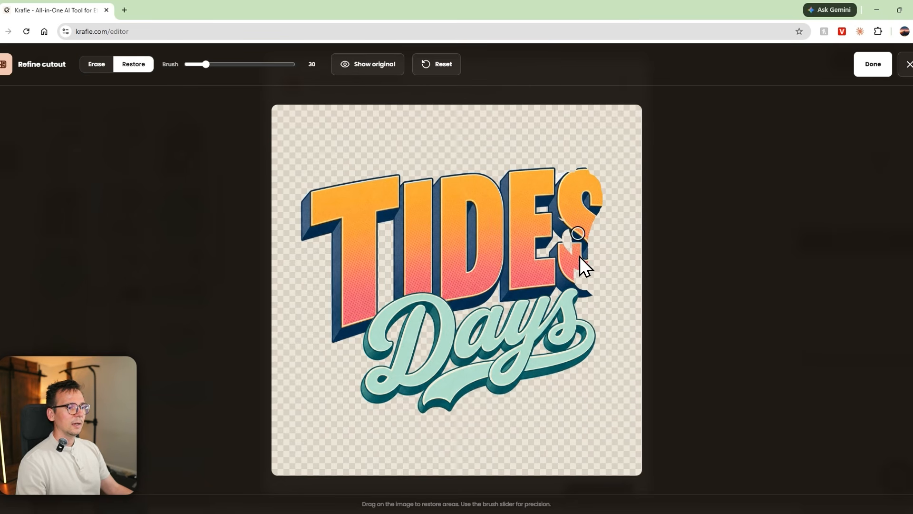
{"action": "left_click_drag", "start_coordinate": [584, 271], "coordinate": [589, 267]}
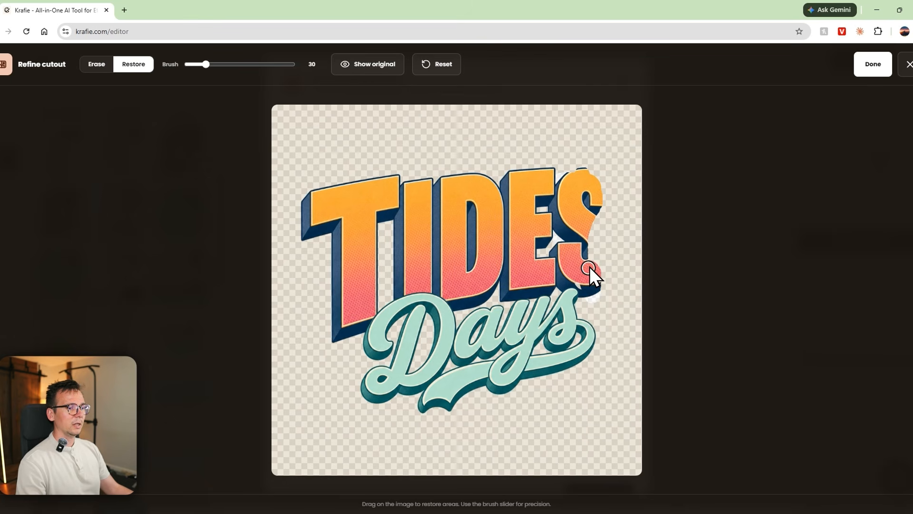
Step: Set the restore brush to 110 and bring back more of the S and areas around the lettering
{"action": "mouse_move", "coordinate": [205, 64]}
{"action": "left_mouse_down"}
{"action": "mouse_move", "coordinate": [244, 75]}
{"action": "mouse_move", "coordinate": [262, 69]}
{"action": "left_mouse_up"}
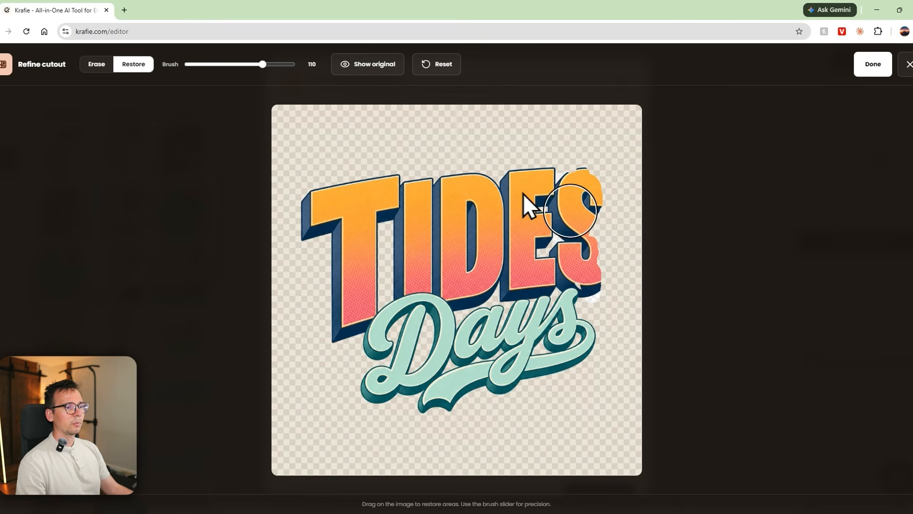
{"action": "left_click_drag", "start_coordinate": [589, 242], "coordinate": [583, 217]}
{"action": "mouse_move", "coordinate": [593, 284]}
{"action": "left_mouse_down"}
{"action": "mouse_move", "coordinate": [336, 175]}
{"action": "mouse_move", "coordinate": [343, 269]}
{"action": "mouse_move", "coordinate": [346, 148]}
{"action": "left_mouse_up"}
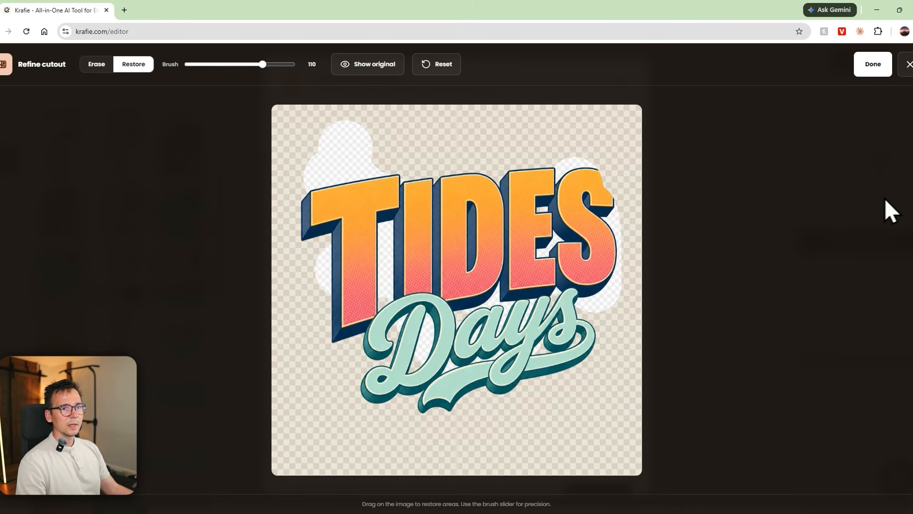
Step: Reset the cutout refinements and apply the background removal to the Tides Days design
{"action": "left_click", "coordinate": [447, 70]}
{"action": "left_click", "coordinate": [874, 66]}
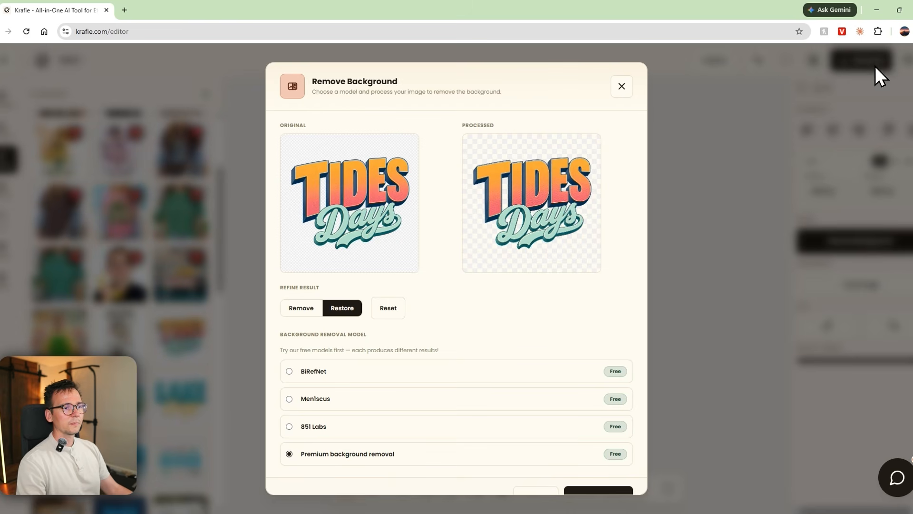
{"action": "scroll", "coordinate": [568, 395], "scroll_direction": "down", "scroll_amount": 2}
{"action": "left_click", "coordinate": [581, 476]}
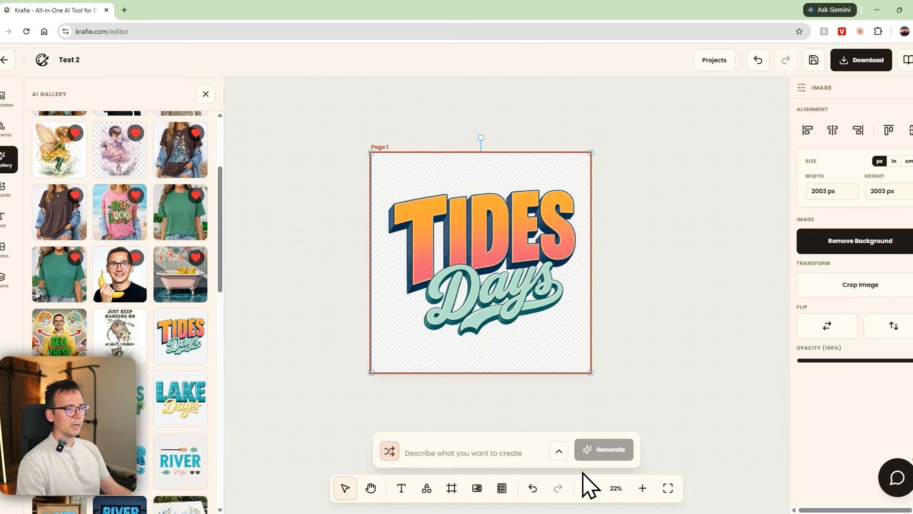
{"action": "scroll", "coordinate": [553, 267], "scroll_direction": "up", "scroll_amount": 5}
{"action": "scroll", "coordinate": [553, 267], "scroll_direction": "down", "scroll_amount": 5}
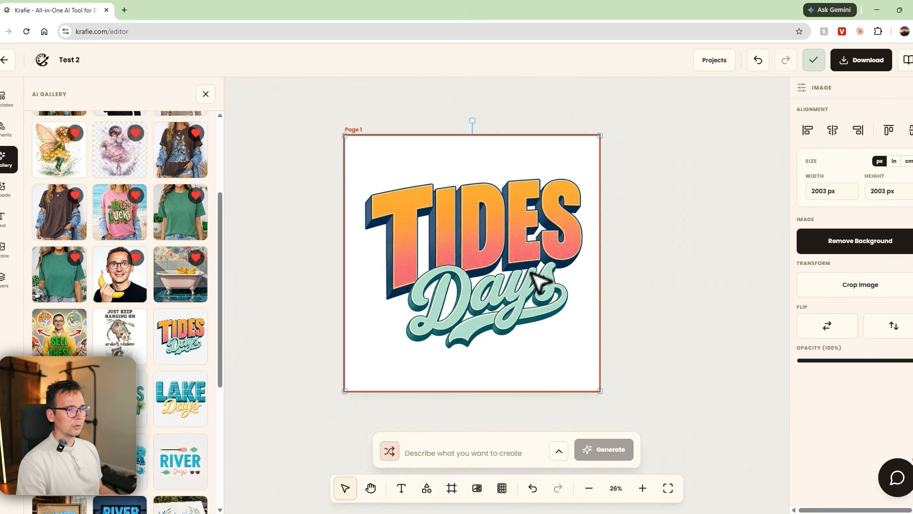
Step: Move the transparent Tides Days design lower on Page 1 and set the page's background color to #FF9090
{"action": "left_click", "coordinate": [692, 275]}
{"action": "left_click_drag", "start_coordinate": [441, 236], "coordinate": [484, 271]}
{"action": "left_click", "coordinate": [443, 167]}
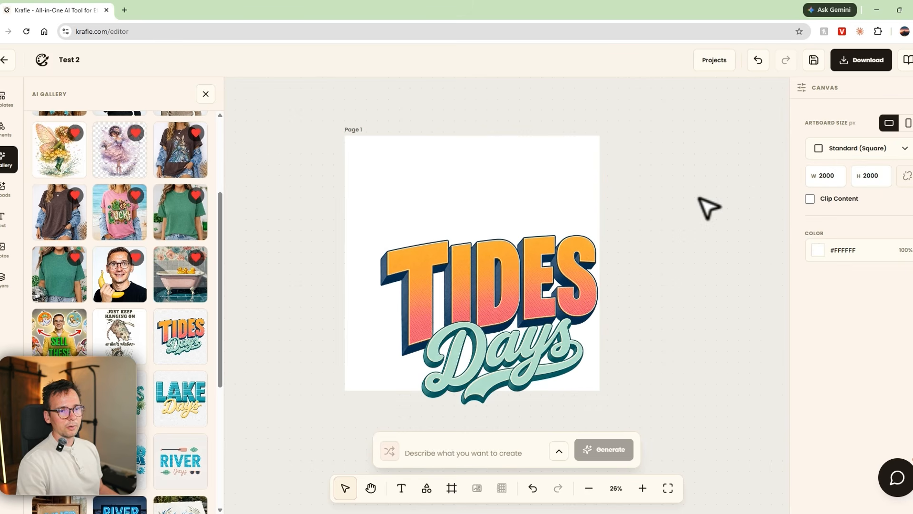
{"action": "left_click", "coordinate": [814, 251]}
{"action": "left_click_drag", "start_coordinate": [774, 266], "coordinate": [720, 274]}
Step: Flip the Tides Days design horizontally and back, and flip it vertically and back
{"action": "left_click", "coordinate": [591, 241]}
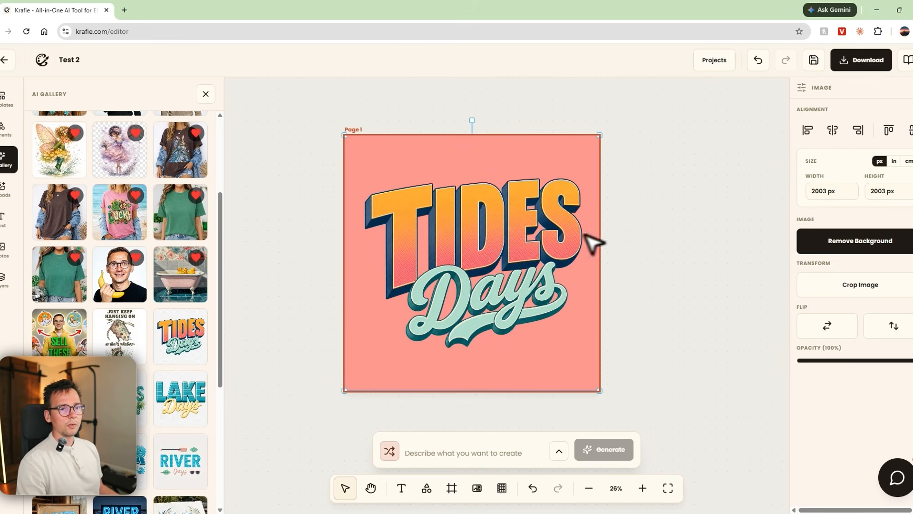
{"action": "left_click", "coordinate": [840, 329]}
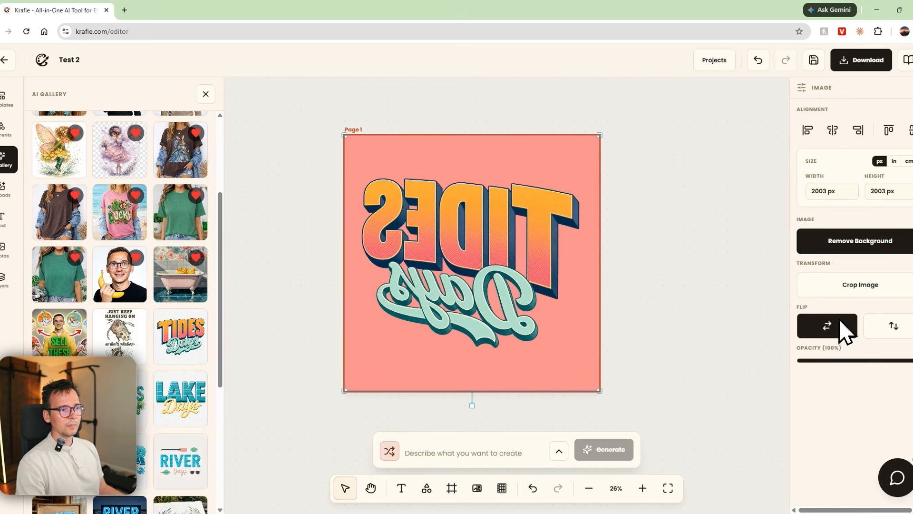
{"action": "left_click", "coordinate": [841, 328]}
{"action": "left_click", "coordinate": [901, 327]}
{"action": "left_click", "coordinate": [902, 326]}
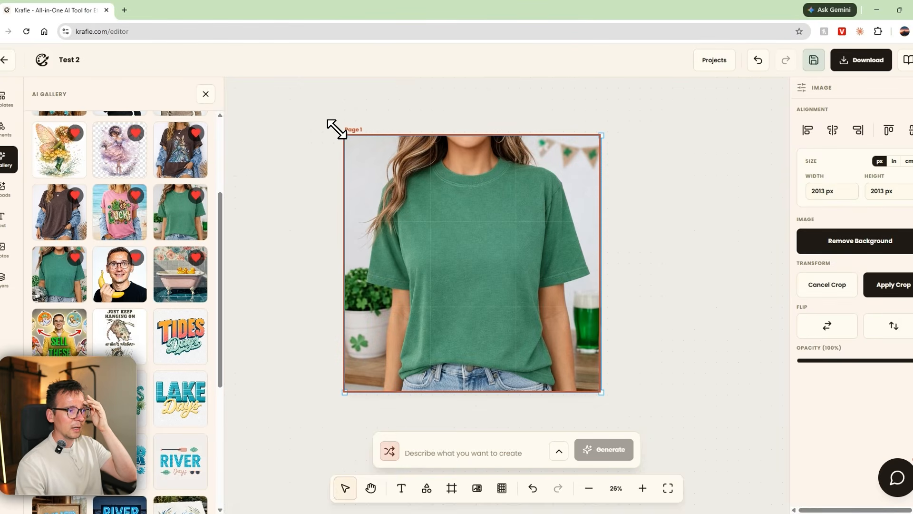
Step: Crop the green T-shirt photo to about 1441 × 1441 px and delete it from the page
{"action": "left_click_drag", "start_coordinate": [342, 134], "coordinate": [415, 207]}
{"action": "left_click_drag", "start_coordinate": [479, 273], "coordinate": [444, 235]}
{"action": "left_click_drag", "start_coordinate": [475, 264], "coordinate": [437, 253]}
{"action": "left_click", "coordinate": [869, 287]}
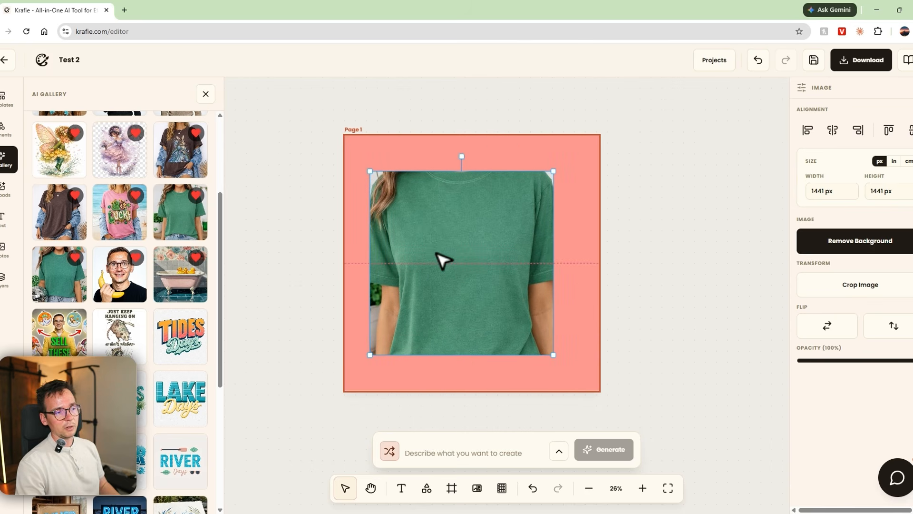
{"action": "key", "text": "Delete"}
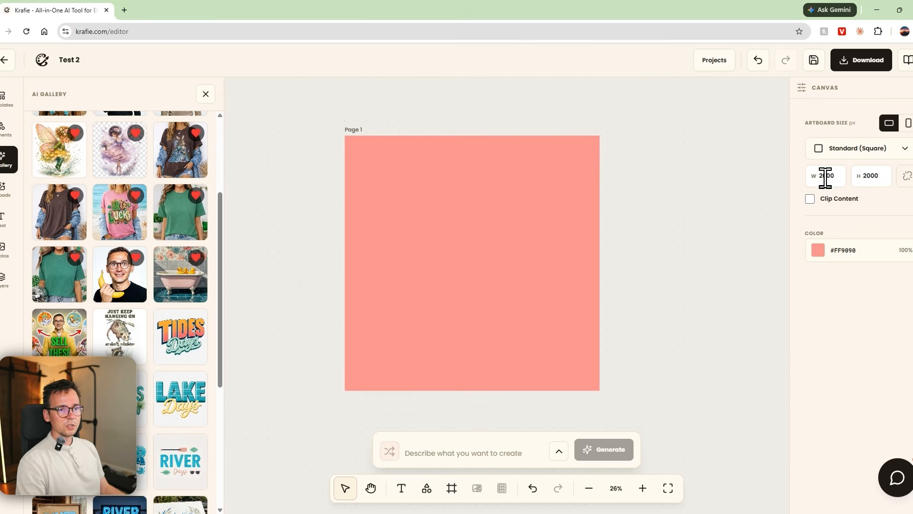
Step: Set the artboard width of Page 1 to 4000 px
{"action": "left_click", "coordinate": [353, 129]}
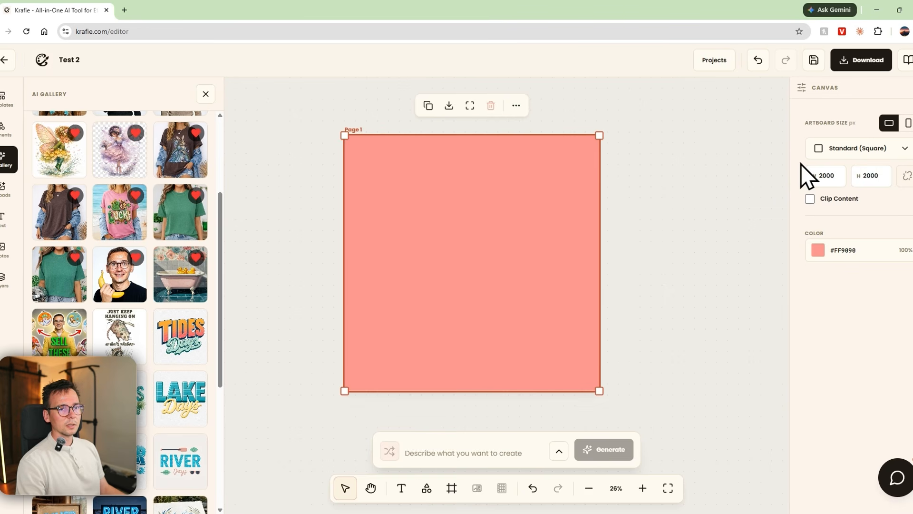
{"action": "key", "text": "ctrl+a"}
{"action": "type", "text": "400"}
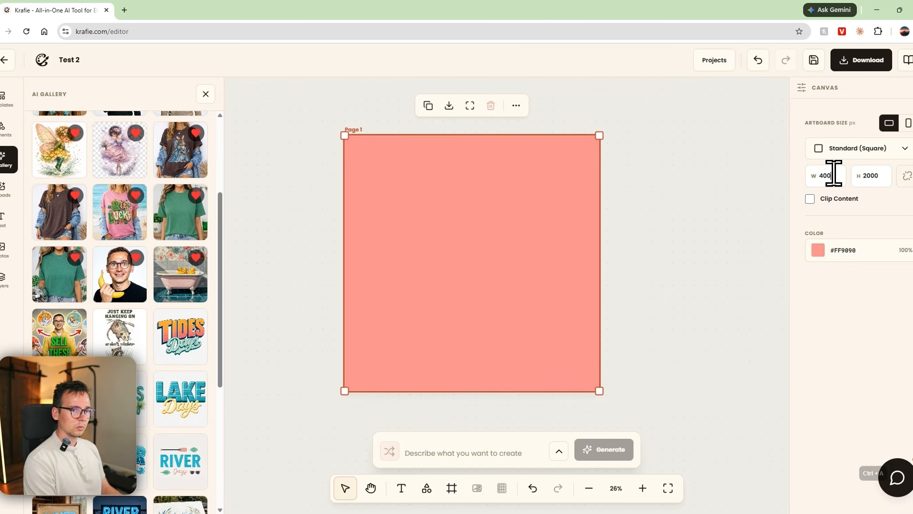
{"action": "type", "text": "0"}
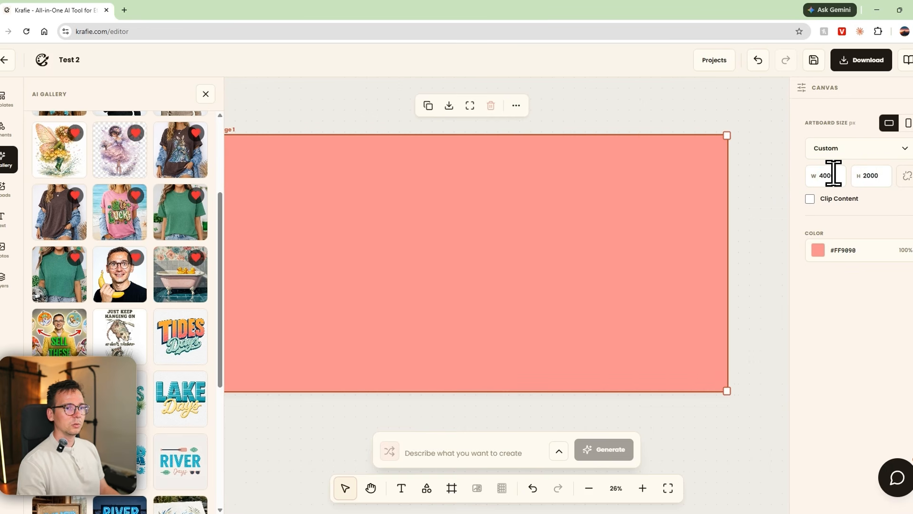
{"action": "scroll", "coordinate": [535, 211], "scroll_direction": "down", "scroll_amount": 4}
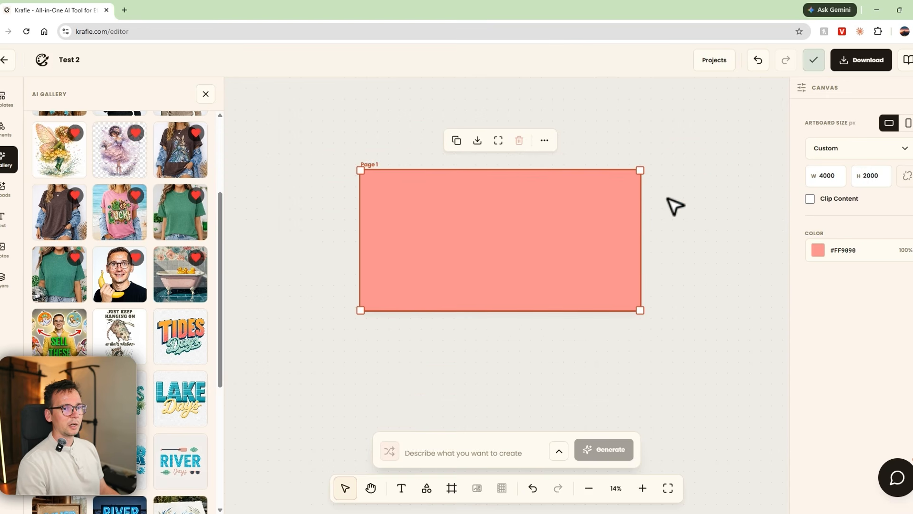
Step: Try the Facebook Post, T-Shirt and Poster artboard presets on Page 1
{"action": "left_click", "coordinate": [814, 155]}
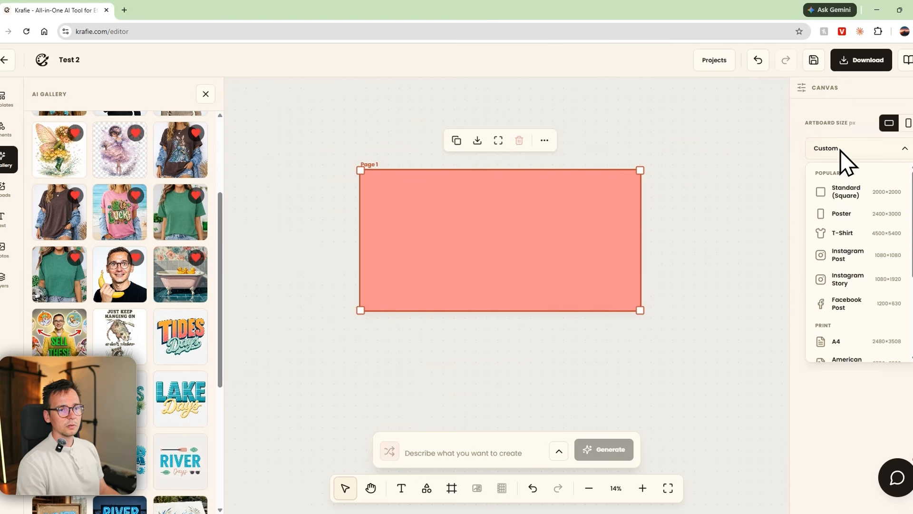
{"action": "left_click", "coordinate": [848, 301]}
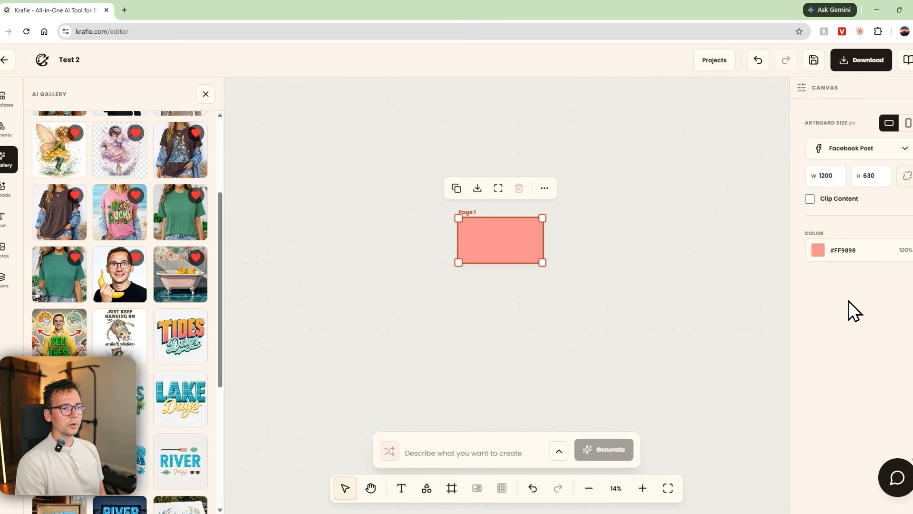
{"action": "left_click", "coordinate": [842, 151]}
{"action": "left_click", "coordinate": [845, 230]}
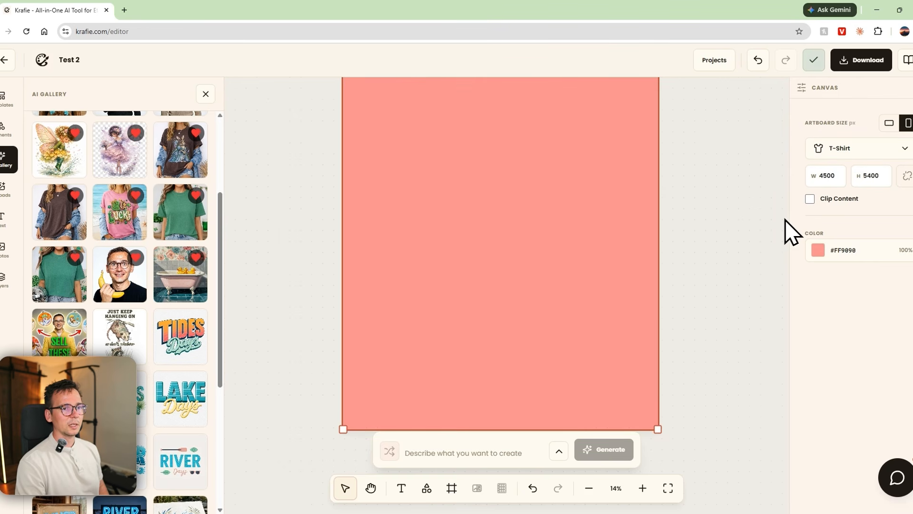
{"action": "scroll", "coordinate": [756, 238], "scroll_direction": "down", "scroll_amount": 2}
{"action": "left_click", "coordinate": [851, 148]}
{"action": "left_click", "coordinate": [848, 212]}
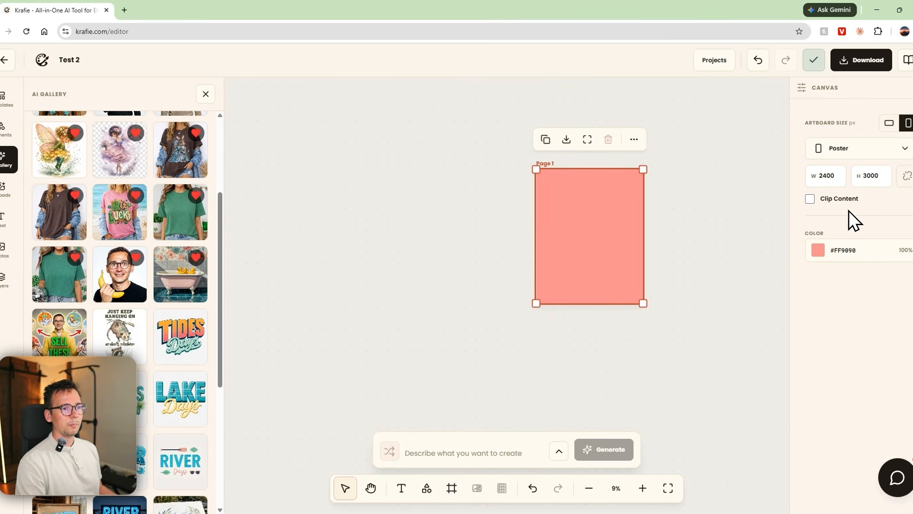
Step: Set Page 1 to the Standard (Square) preset of 2000 × 2000 px and move it to the middle of the canvas
{"action": "left_click", "coordinate": [846, 151]}
{"action": "left_click", "coordinate": [849, 181]}
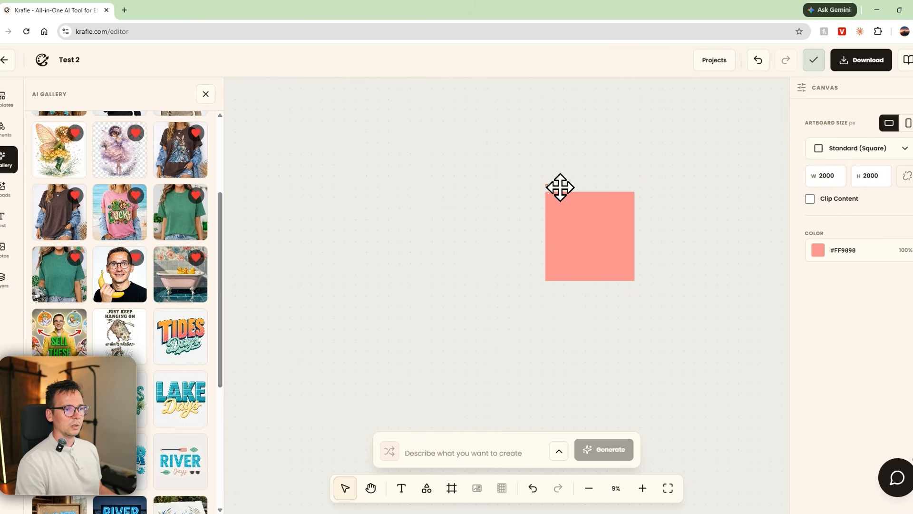
{"action": "left_click_drag", "start_coordinate": [557, 189], "coordinate": [424, 189]}
{"action": "left_click", "coordinate": [647, 202]}
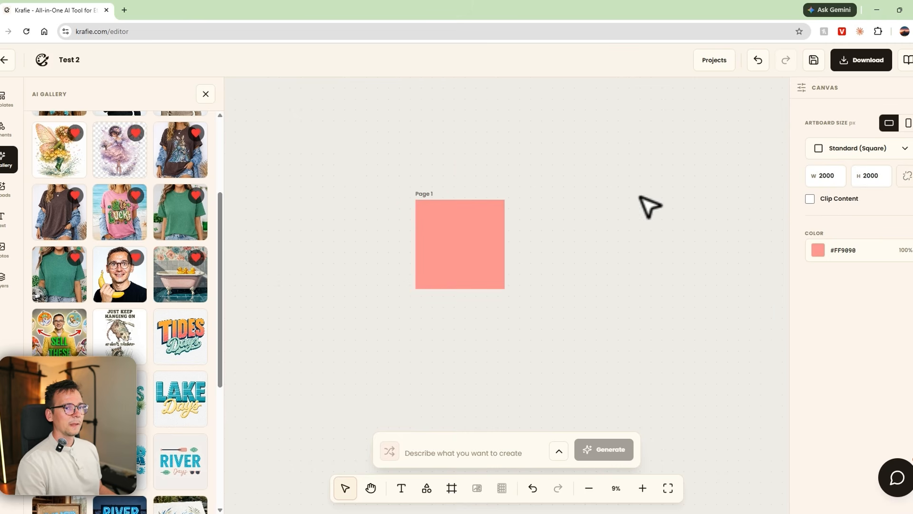
Step: Browse the AI gallery and the trending stock photos, and search the photos for "robot"
{"action": "scroll", "coordinate": [142, 286], "scroll_direction": "down", "scroll_amount": 8}
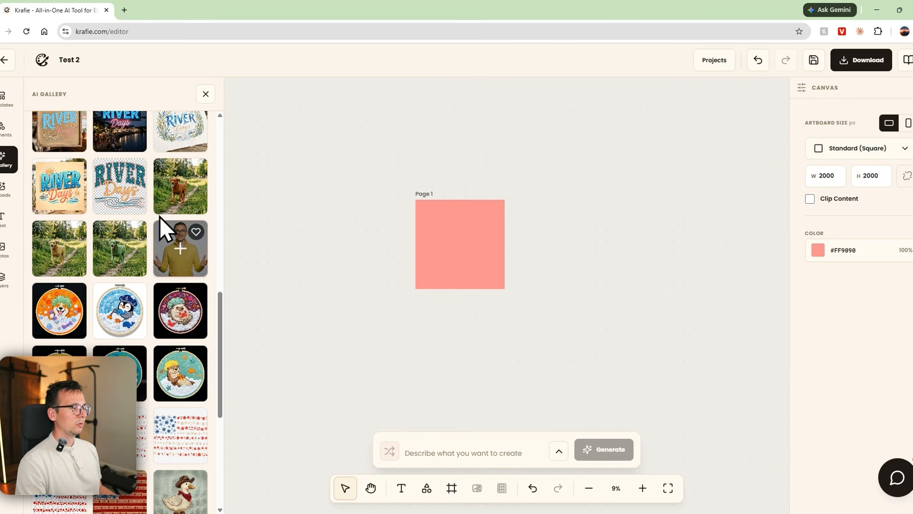
{"action": "left_click", "coordinate": [7, 248]}
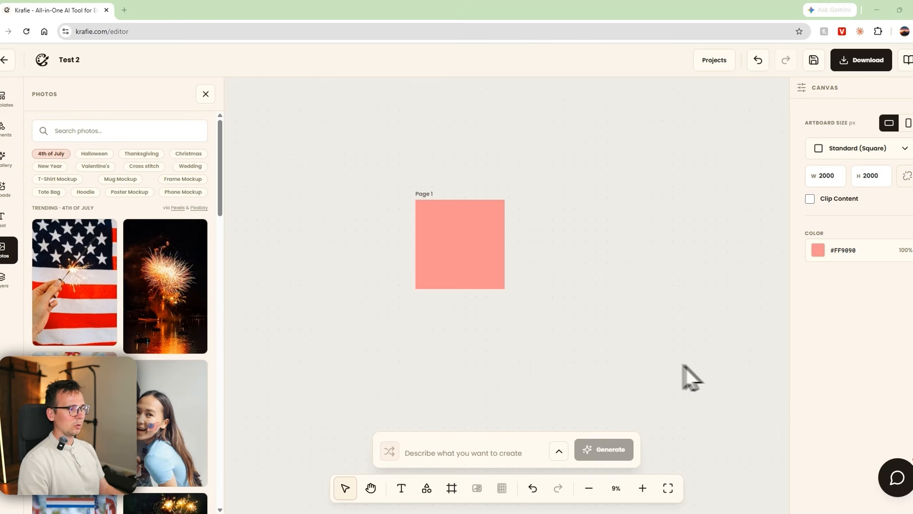
{"action": "scroll", "coordinate": [85, 290], "scroll_direction": "down", "scroll_amount": 5}
{"action": "scroll", "coordinate": [101, 298], "scroll_direction": "up", "scroll_amount": 3}
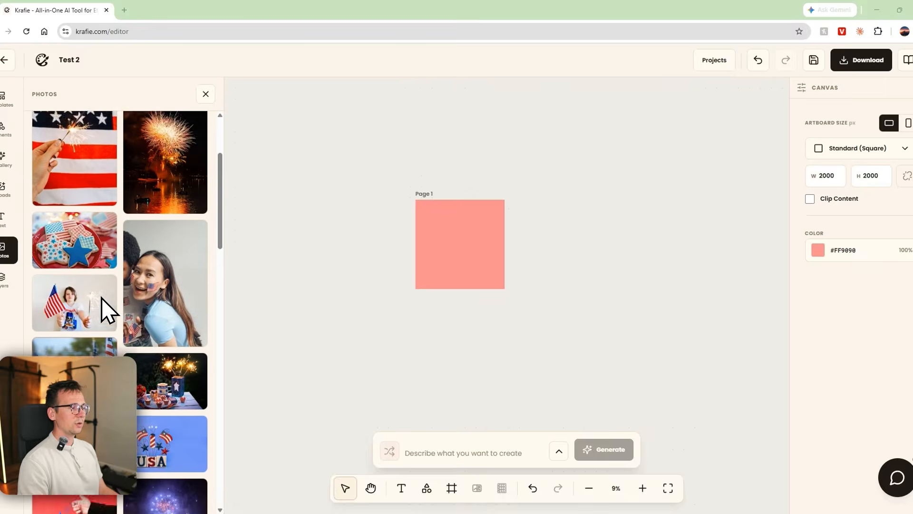
{"action": "scroll", "coordinate": [98, 290], "scroll_direction": "up", "scroll_amount": 5}
{"action": "left_click", "coordinate": [85, 135]}
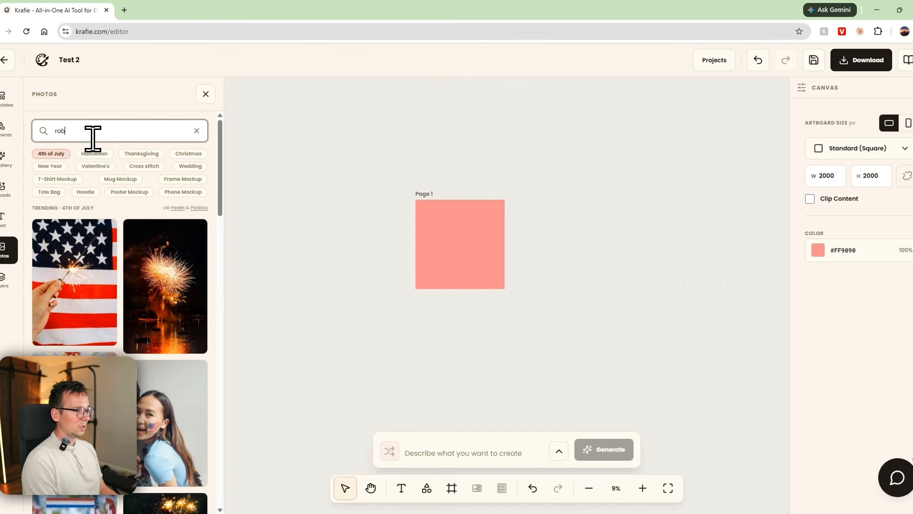
{"action": "key", "text": "Return"}
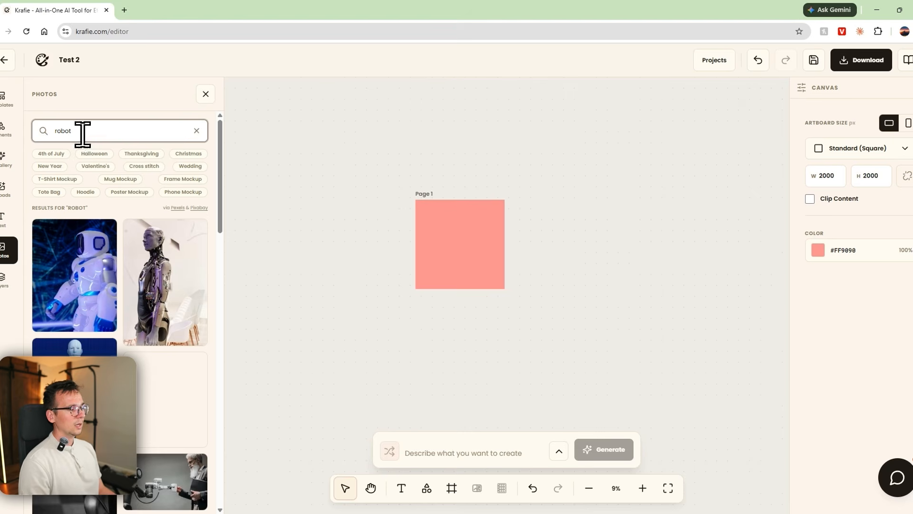
Step: Try the metallic humanoid and the blue-and-white robot photos on the canvas around Page 1 and delete them
{"action": "left_click", "coordinate": [163, 278]}
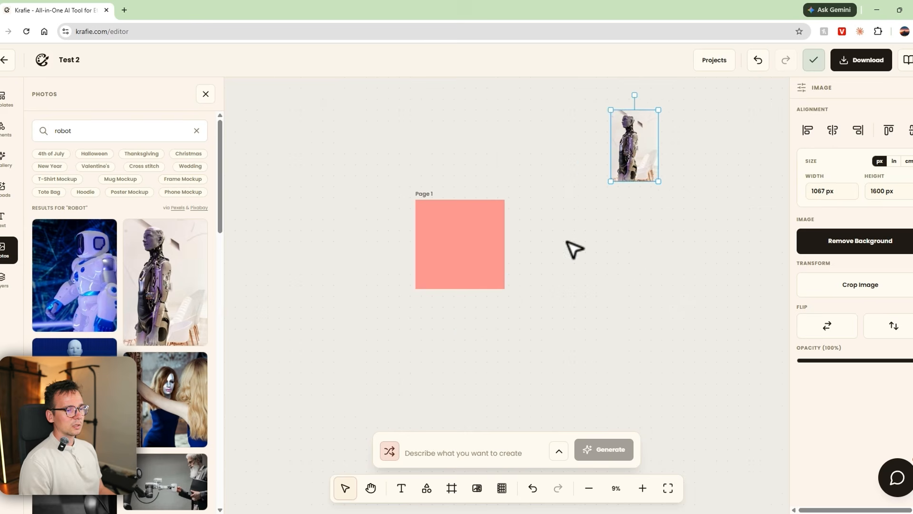
{"action": "left_click_drag", "start_coordinate": [619, 172], "coordinate": [606, 244]}
{"action": "scroll", "coordinate": [604, 246], "scroll_direction": "up", "scroll_amount": 4}
{"action": "scroll", "coordinate": [382, 261], "scroll_direction": "down", "scroll_amount": 5}
{"action": "left_click_drag", "start_coordinate": [76, 269], "coordinate": [375, 124]}
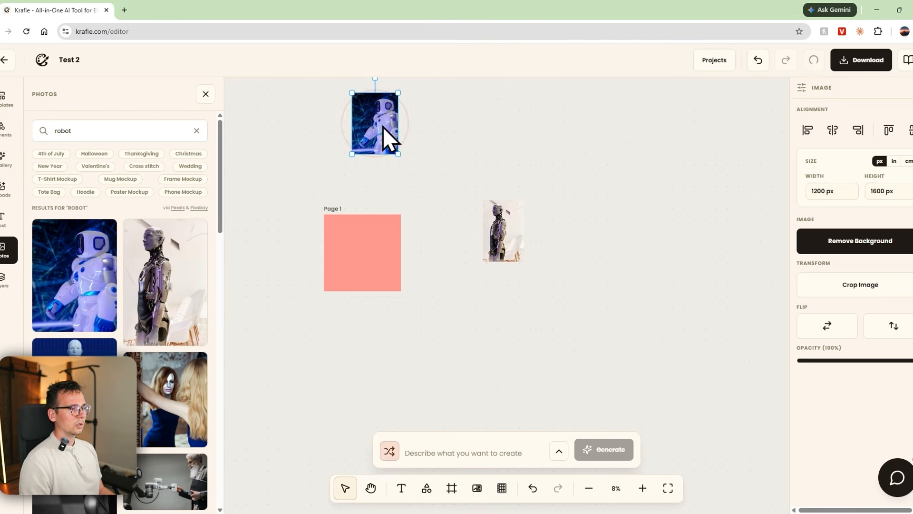
{"action": "key", "text": "ctrl+a"}
{"action": "key", "text": "BackSpace"}
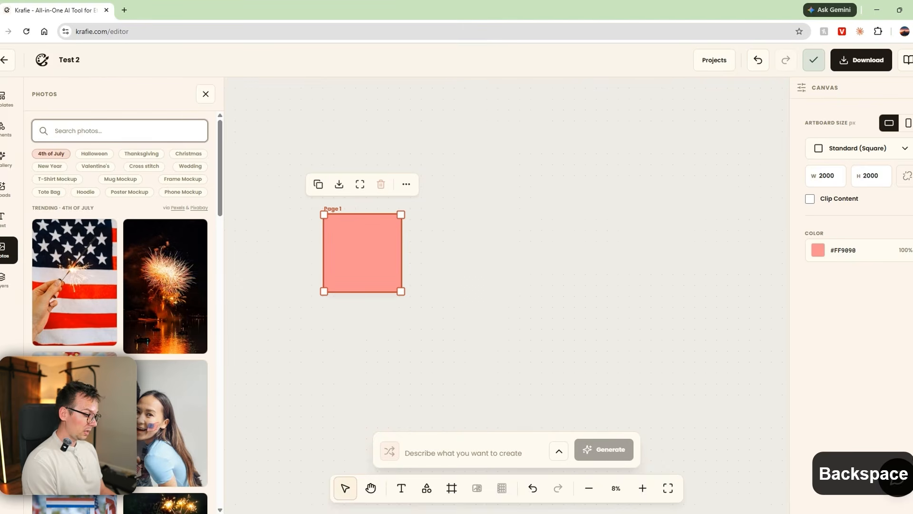
Step: Try the black puppy photo from a "dogs" photo search beside Page 1 and delete it
{"action": "type", "text": "dogs"}
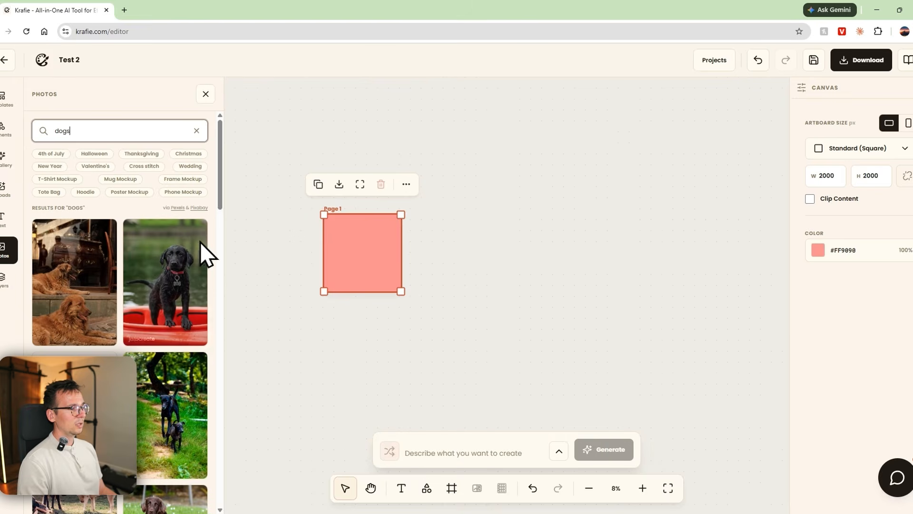
{"action": "left_click_drag", "start_coordinate": [169, 276], "coordinate": [495, 256]}
{"action": "scroll", "coordinate": [503, 261], "scroll_direction": "up", "scroll_amount": 5}
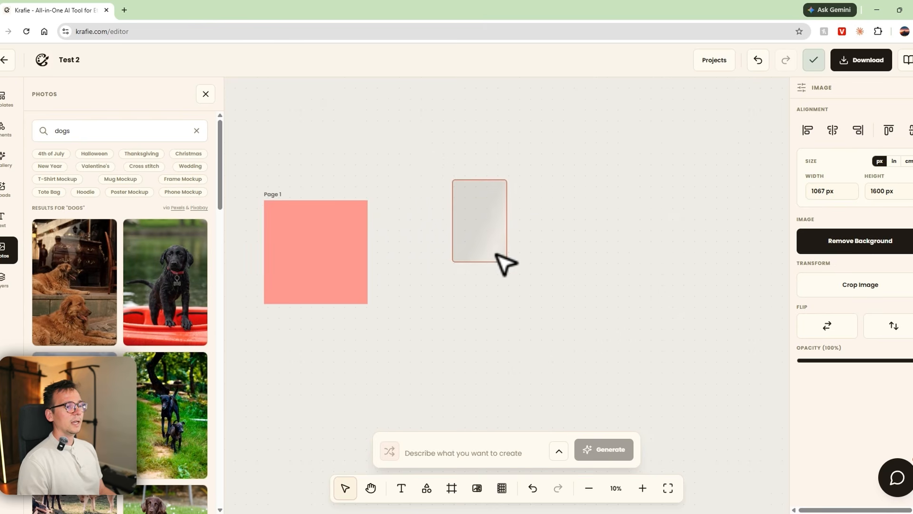
{"action": "scroll", "coordinate": [501, 266], "scroll_direction": "down", "scroll_amount": 3}
{"action": "left_click_drag", "start_coordinate": [490, 241], "coordinate": [461, 326]}
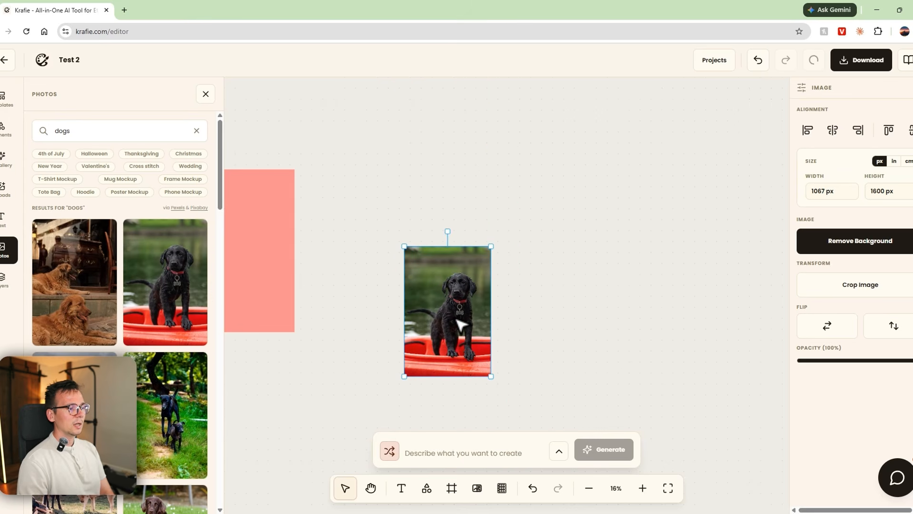
{"action": "key", "text": "Delete"}
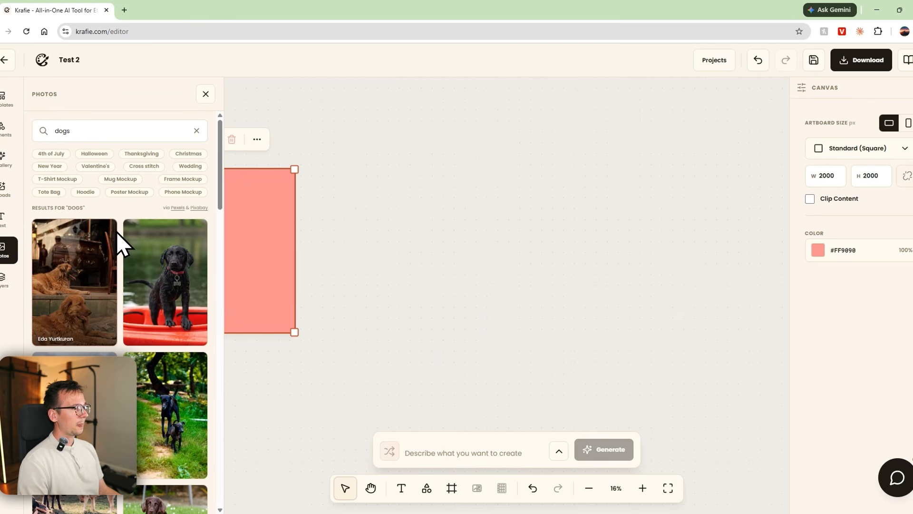
Step: Add a square shape beside Page 1 and enlarge it to about 1799 × 1799 px
{"action": "left_click", "coordinate": [5, 130]}
{"action": "left_click", "coordinate": [71, 212]}
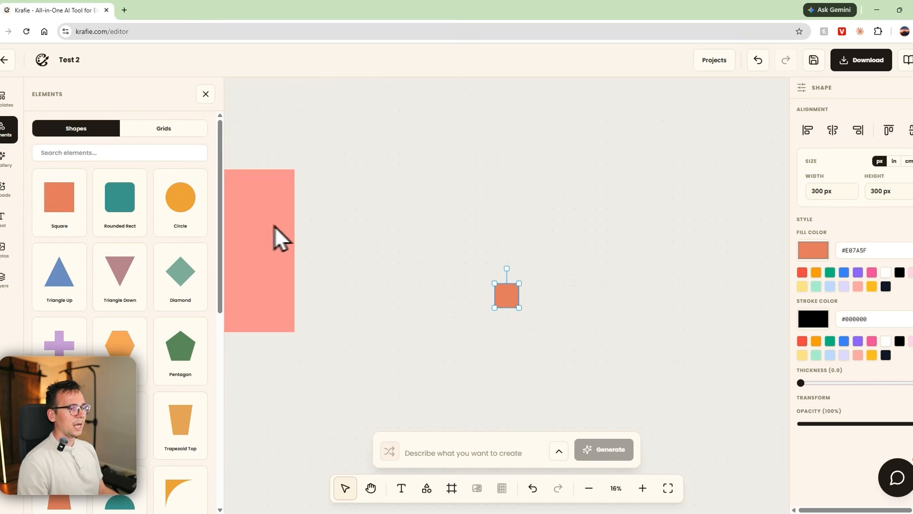
{"action": "left_click_drag", "start_coordinate": [479, 273], "coordinate": [373, 162]}
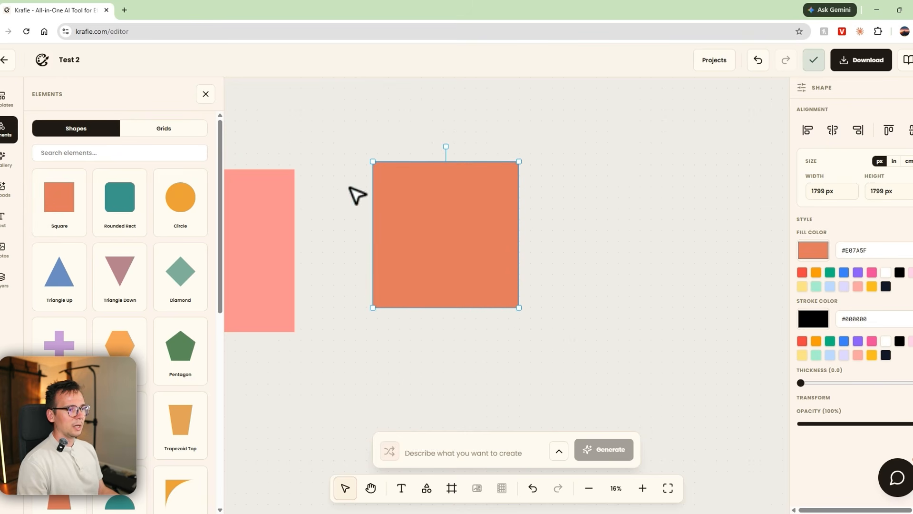
{"action": "left_click_drag", "start_coordinate": [430, 222], "coordinate": [458, 243]}
{"action": "scroll", "coordinate": [413, 233], "scroll_direction": "down", "scroll_amount": 2}
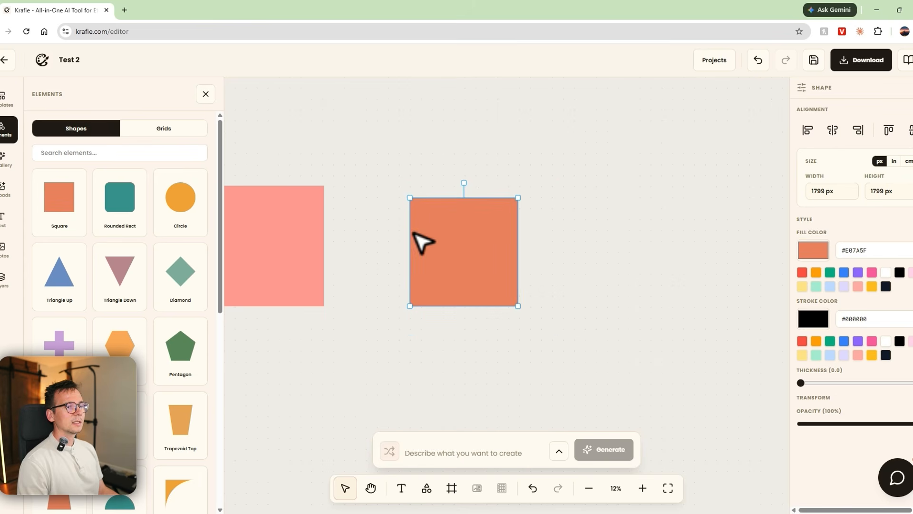
Step: Change the Page 1 artboard color to white, #FFFFFF
{"action": "left_click", "coordinate": [285, 247]}
{"action": "left_click", "coordinate": [838, 256]}
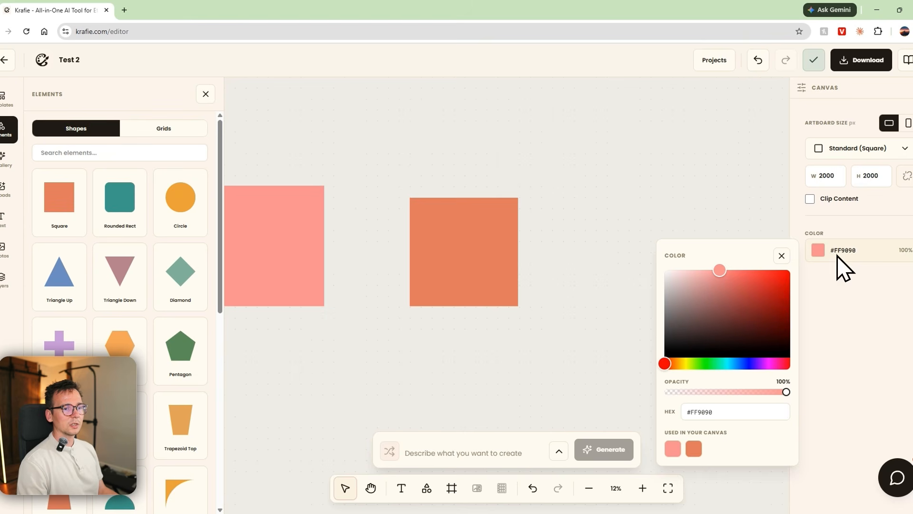
{"action": "left_click_drag", "start_coordinate": [727, 262], "coordinate": [574, 242]}
{"action": "left_click", "coordinate": [581, 262]}
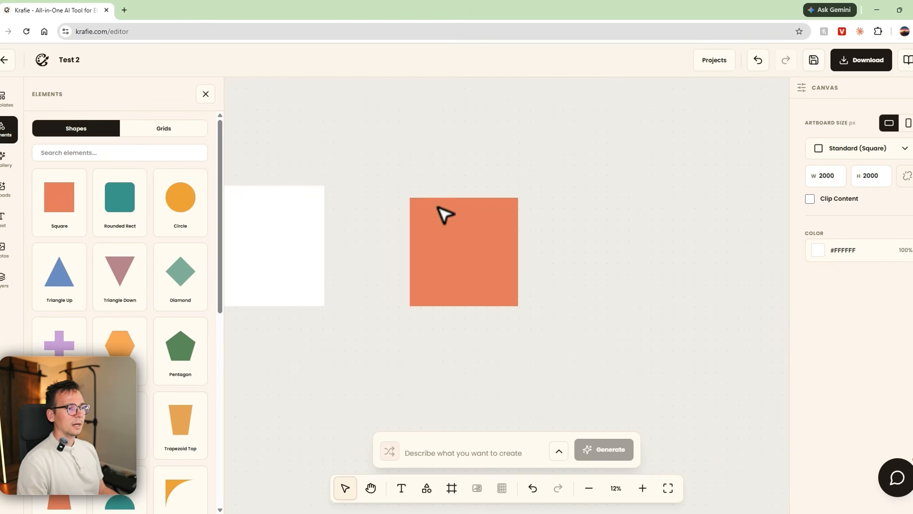
Step: Replace the orange square with a circle shape of about 1874 × 1874 px beside Page 1
{"action": "left_click_drag", "start_coordinate": [438, 208], "coordinate": [458, 234]}
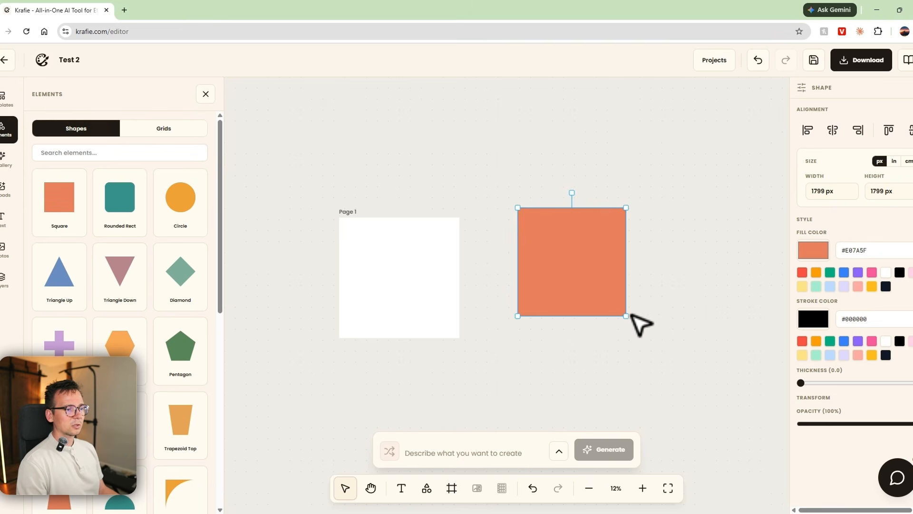
{"action": "key", "text": "Delete"}
{"action": "left_click", "coordinate": [185, 233]}
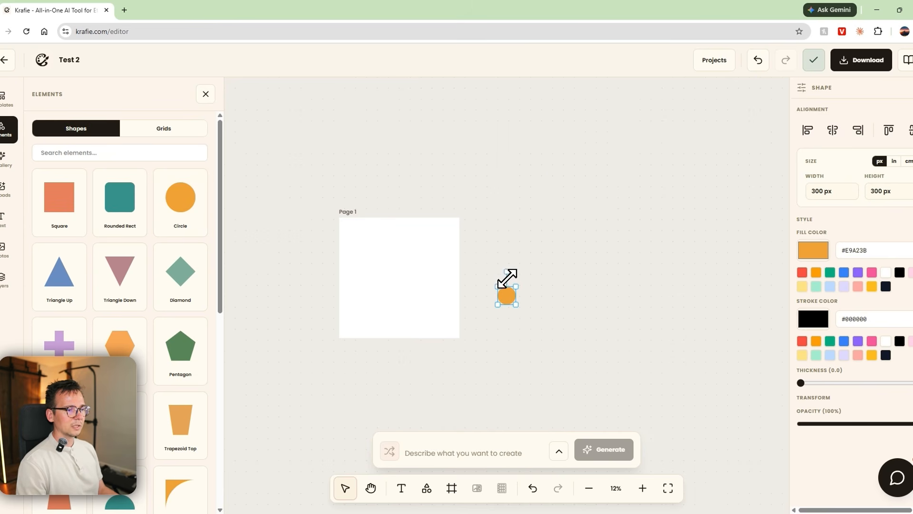
{"action": "left_click_drag", "start_coordinate": [516, 286], "coordinate": [610, 192]}
{"action": "mouse_move", "coordinate": [554, 242]}
{"action": "left_mouse_down"}
{"action": "mouse_move", "coordinate": [561, 257]}
{"action": "mouse_move", "coordinate": [568, 248]}
{"action": "left_mouse_up"}
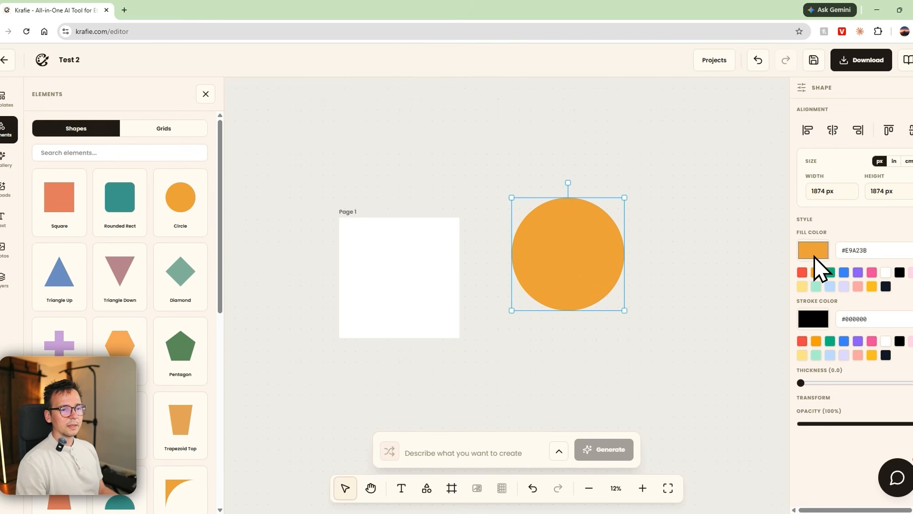
Step: Set the circle's fill color to bright green, #44ff00
{"action": "left_click", "coordinate": [815, 253]}
{"action": "left_click", "coordinate": [851, 303]}
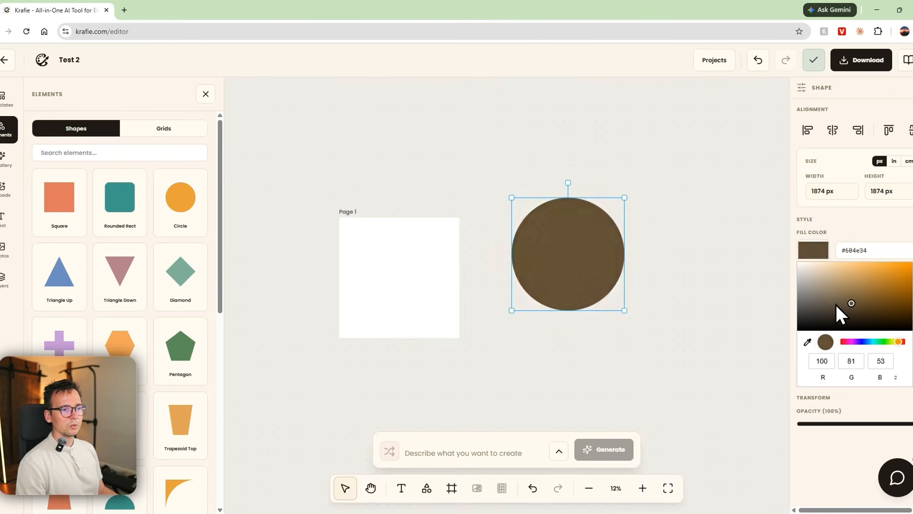
{"action": "left_click_drag", "start_coordinate": [835, 304], "coordinate": [909, 332]}
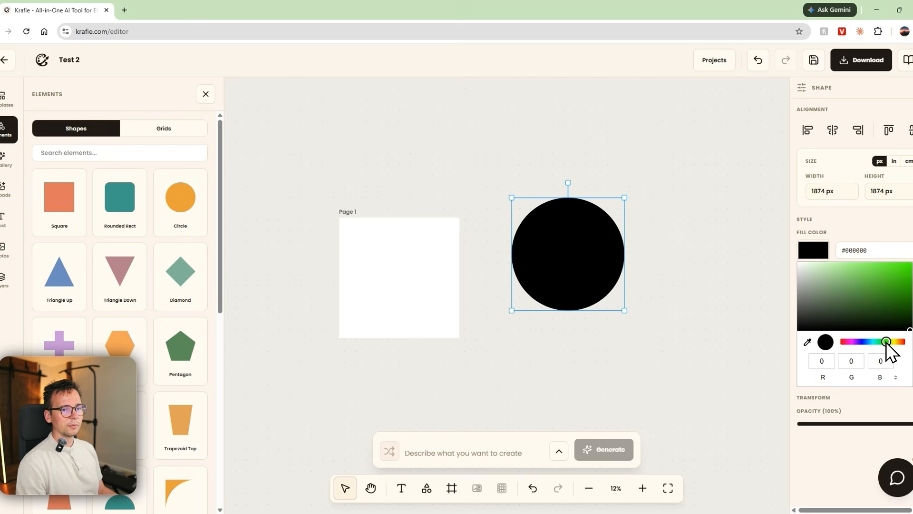
{"action": "left_click", "coordinate": [910, 263]}
{"action": "left_click", "coordinate": [865, 255]}
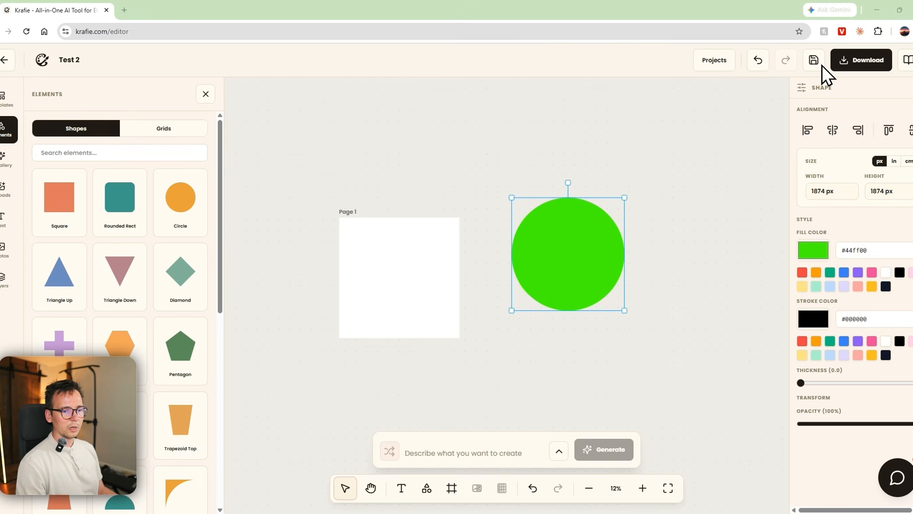
Step: Give the green circle a black stroke with a thickness of 2.0 and inspect the outline up close
{"action": "left_click_drag", "start_coordinate": [801, 387], "coordinate": [808, 391]}
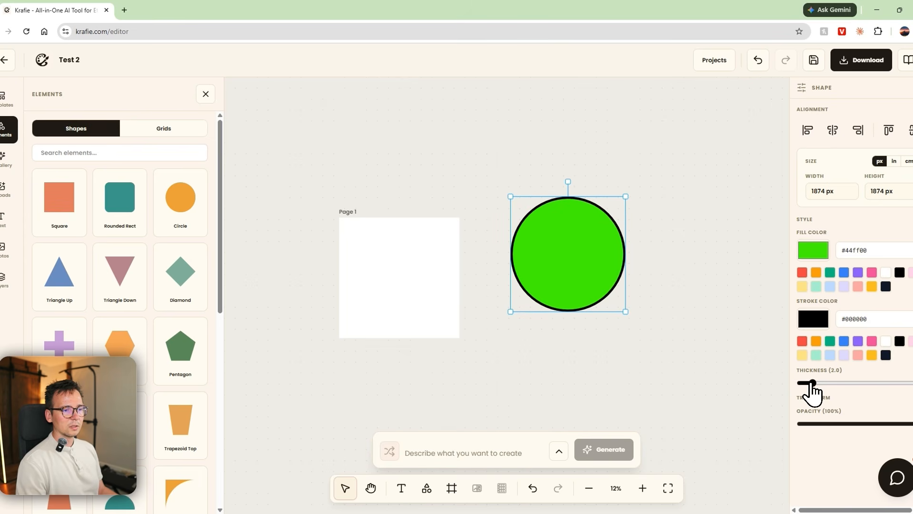
{"action": "left_click", "coordinate": [678, 290]}
{"action": "scroll", "coordinate": [634, 269], "scroll_direction": "up", "scroll_amount": 5}
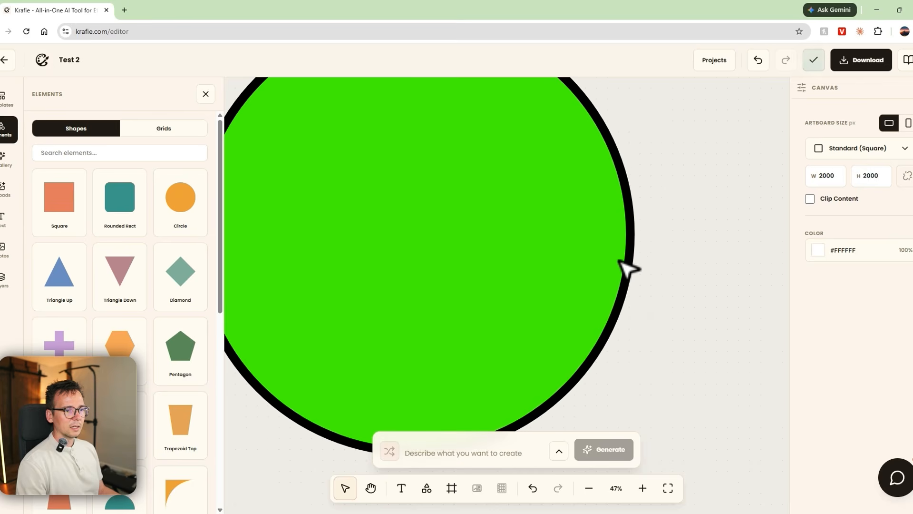
{"action": "left_click", "coordinate": [588, 240]}
{"action": "scroll", "coordinate": [587, 239], "scroll_direction": "down", "scroll_amount": 5}
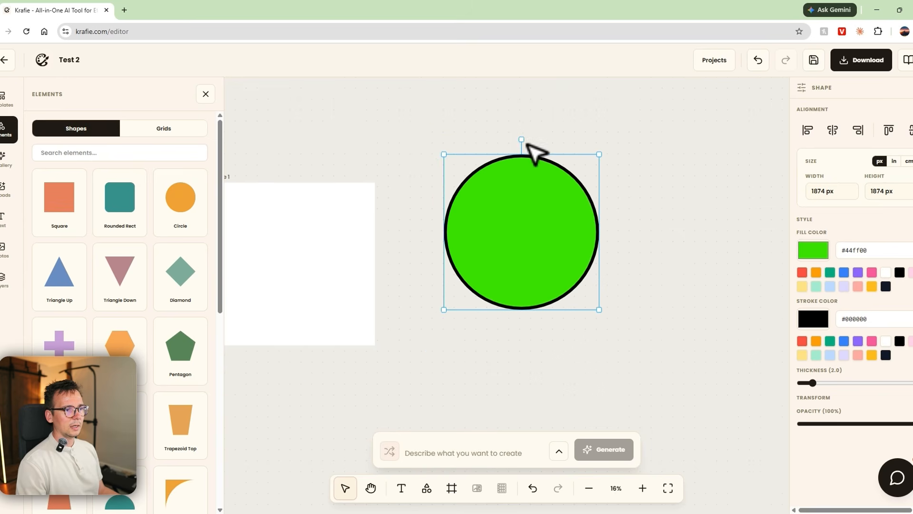
Step: Shrink the green circle to about 1215 × 1215 px and rotate it by half a turn
{"action": "left_click", "coordinate": [516, 144]}
{"action": "left_click", "coordinate": [524, 158]}
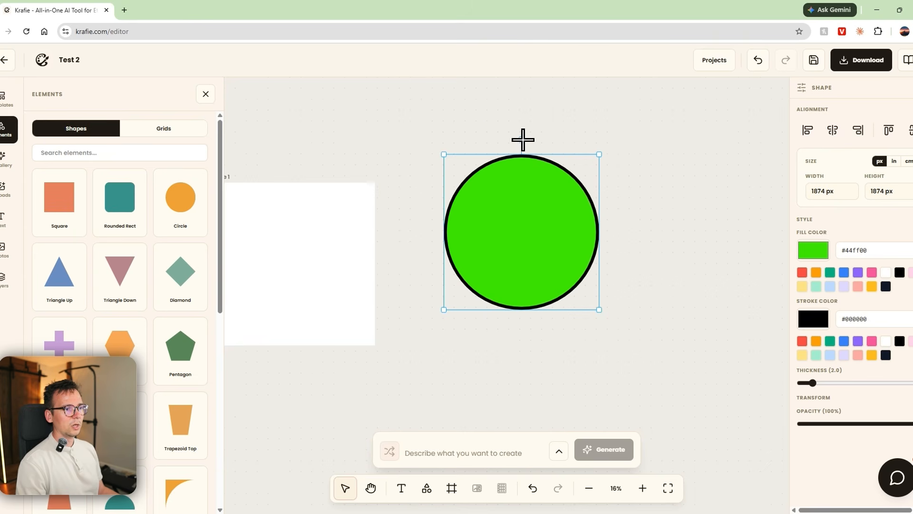
{"action": "left_click_drag", "start_coordinate": [523, 140], "coordinate": [456, 212]}
{"action": "left_click_drag", "start_coordinate": [462, 143], "coordinate": [506, 190]}
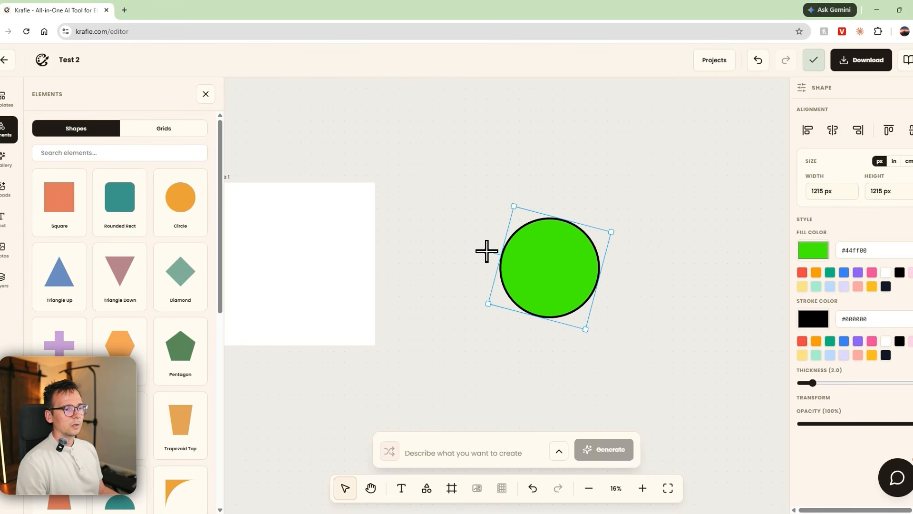
{"action": "left_click_drag", "start_coordinate": [487, 251], "coordinate": [547, 329]}
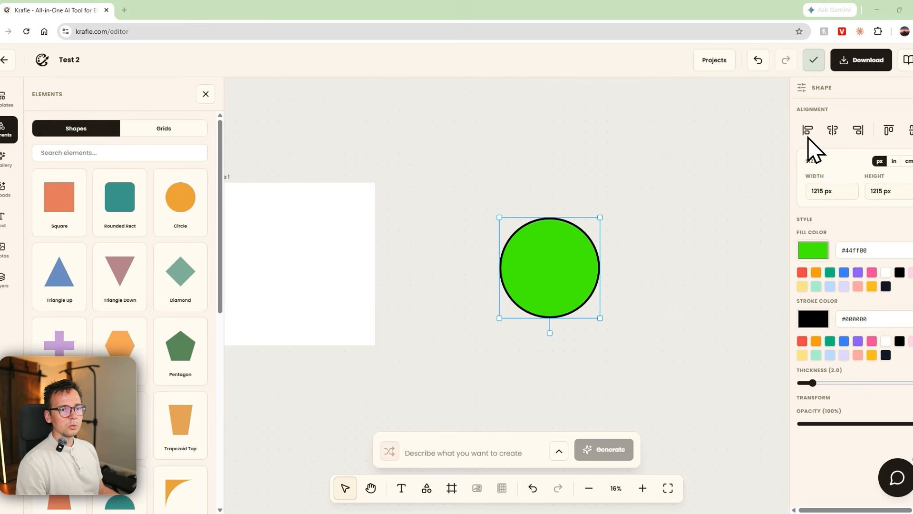
Step: Add a 2×1 Square image grid and enlarge it to about 1014 × 2028 px in the middle of Page 1
{"action": "scroll", "coordinate": [547, 247], "scroll_direction": "down", "scroll_amount": 5}
{"action": "left_click", "coordinate": [170, 129]}
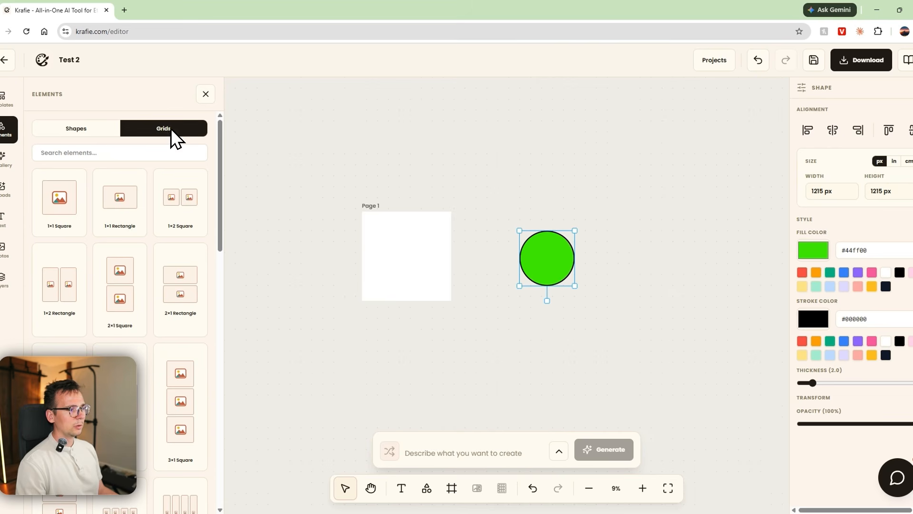
{"action": "left_click", "coordinate": [126, 285]}
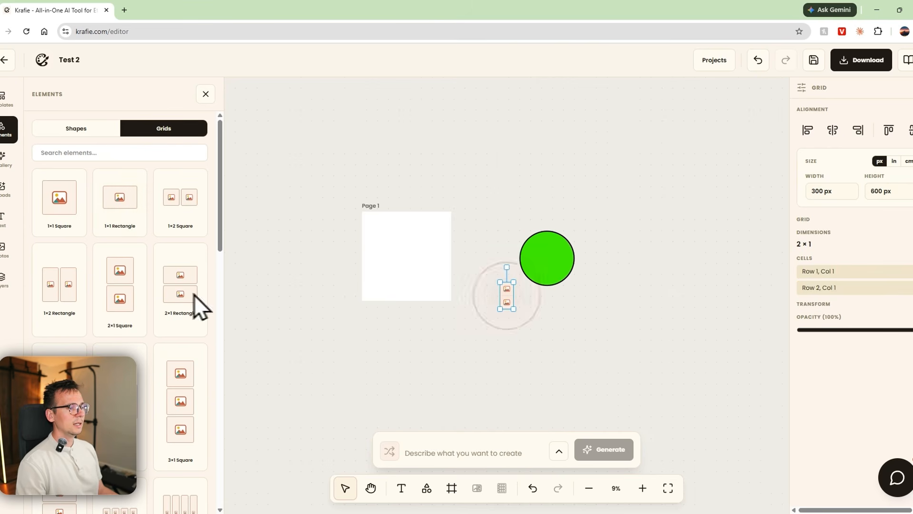
{"action": "left_click_drag", "start_coordinate": [512, 305], "coordinate": [412, 262]}
{"action": "left_click", "coordinate": [466, 334]}
{"action": "left_click", "coordinate": [401, 283]}
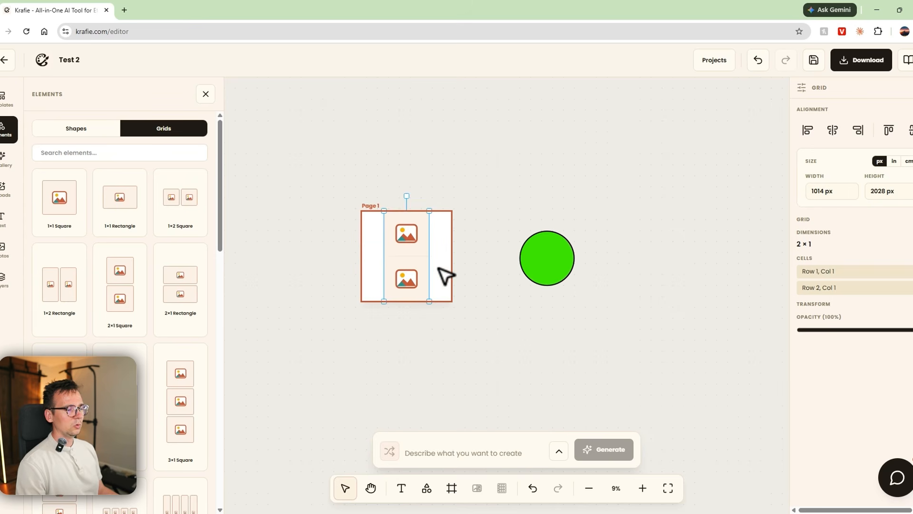
Step: Fill the grid's upper cell with the AI gallery photo of the pointing man in the dark sweater
{"action": "scroll", "coordinate": [434, 263], "scroll_direction": "up", "scroll_amount": 3}
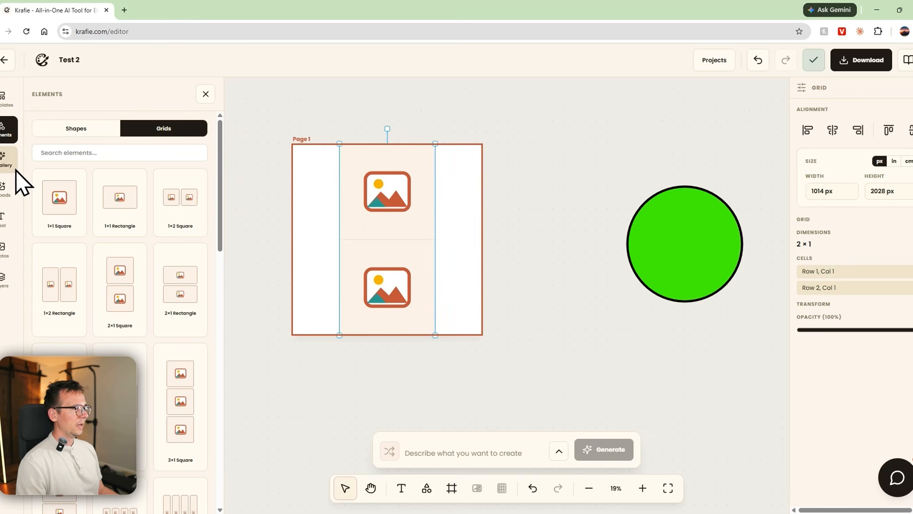
{"action": "left_click", "coordinate": [9, 164]}
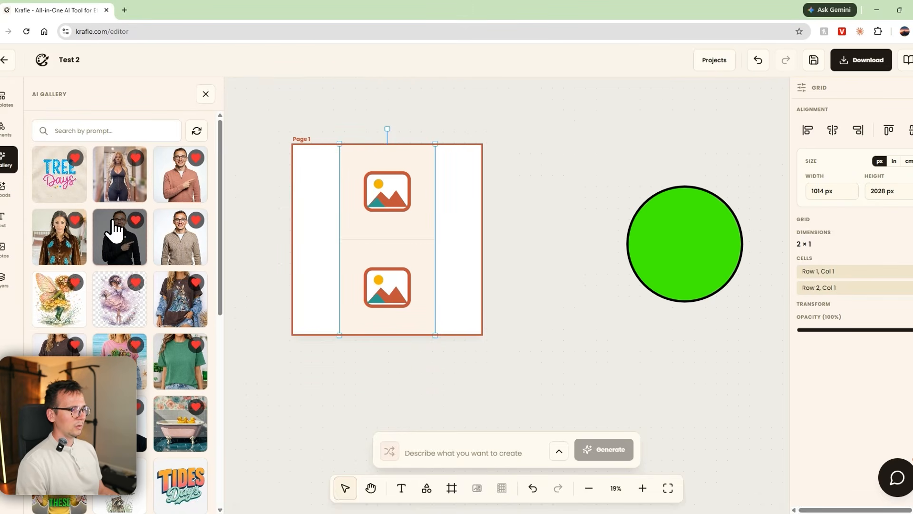
{"action": "left_click_drag", "start_coordinate": [117, 238], "coordinate": [356, 205]}
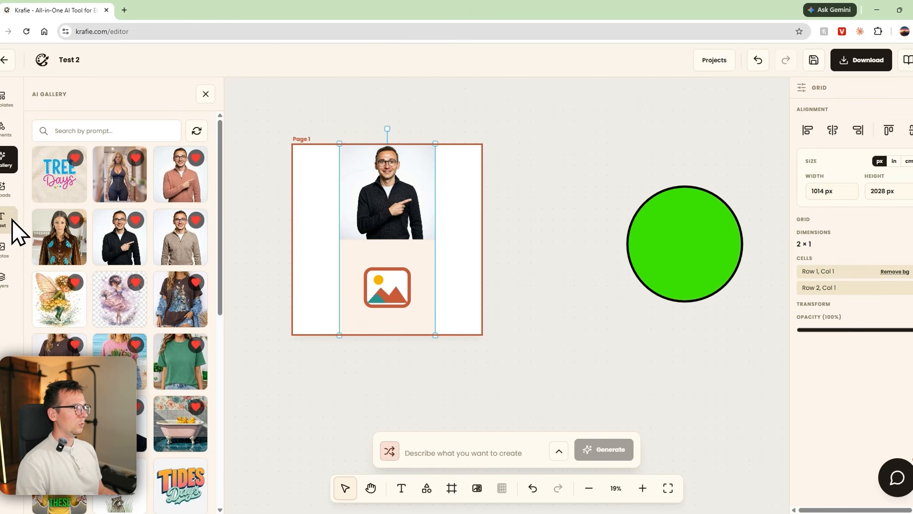
Step: Fill the grid's lower cell with the 4th of July stock photo of the smiling woman with flag face paint
{"action": "left_click", "coordinate": [8, 251]}
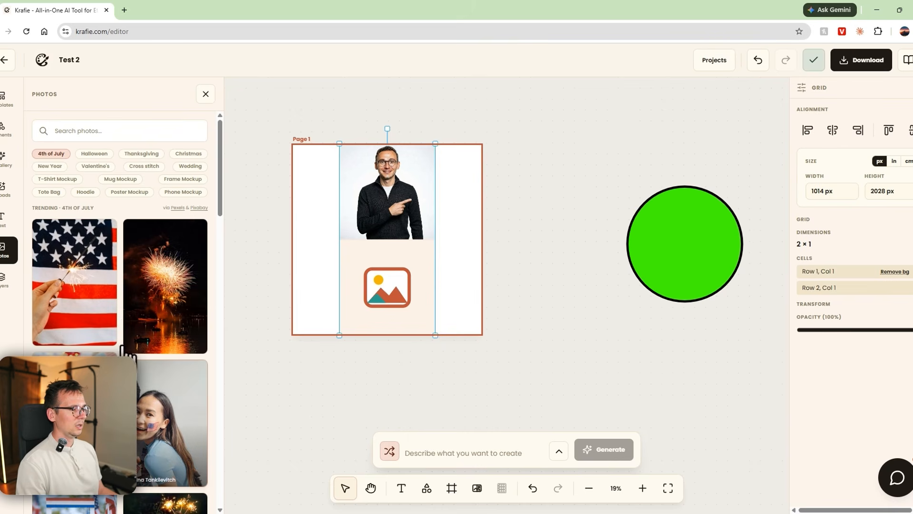
{"action": "left_click_drag", "start_coordinate": [161, 413], "coordinate": [419, 316]}
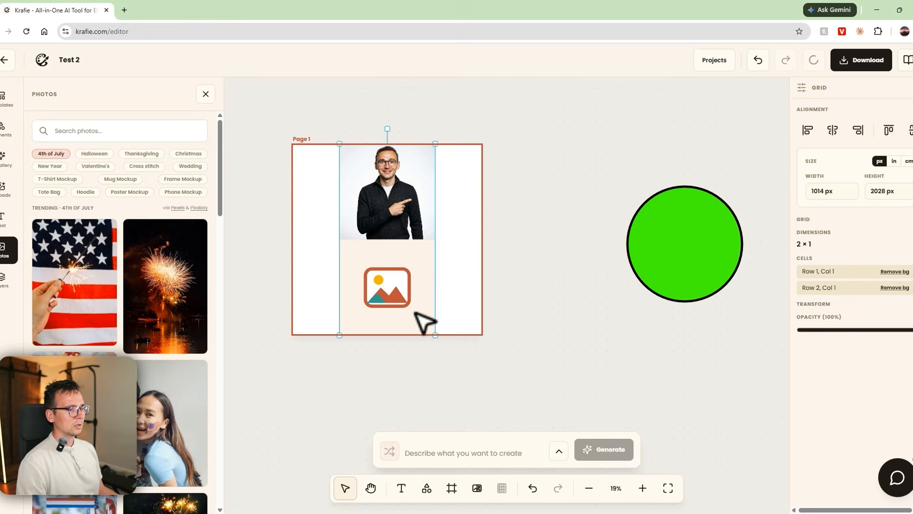
{"action": "scroll", "coordinate": [374, 274], "scroll_direction": "down", "scroll_amount": 2}
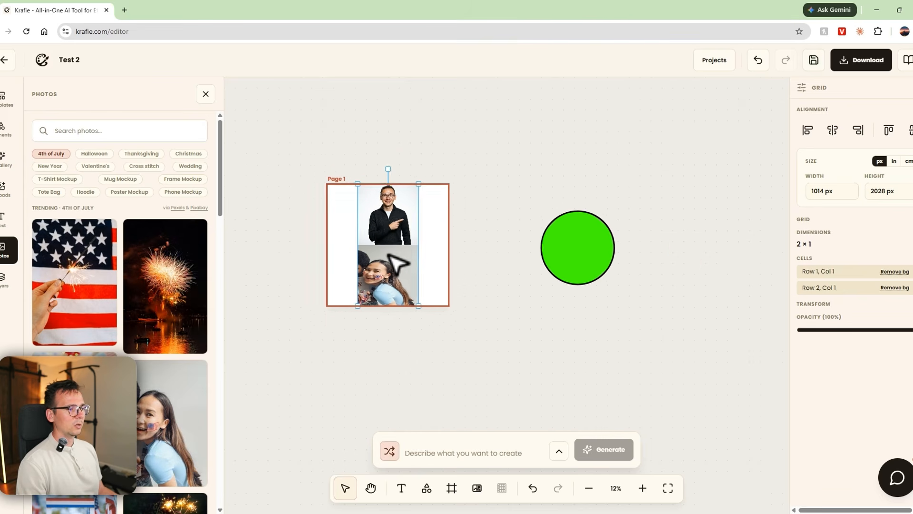
{"action": "scroll", "coordinate": [381, 271], "scroll_direction": "up", "scroll_amount": 6}
{"action": "scroll", "coordinate": [417, 294], "scroll_direction": "down", "scroll_amount": 1}
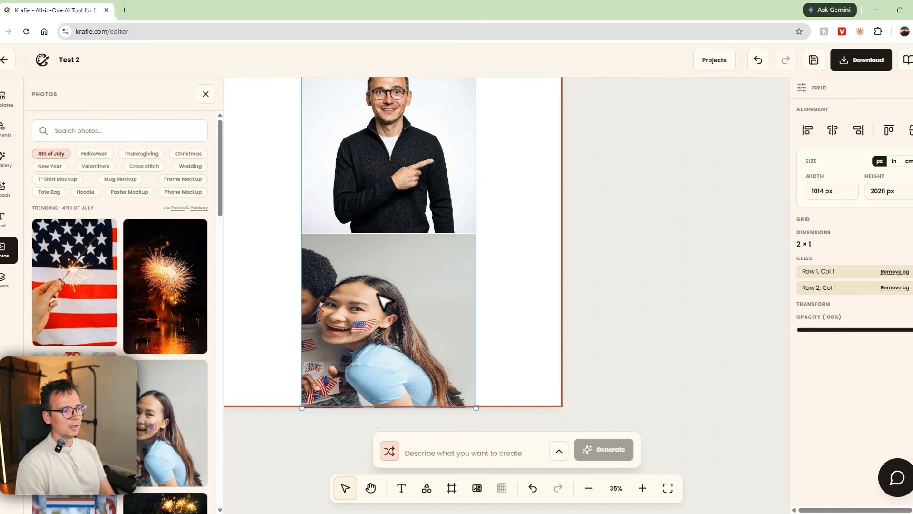
Step: Clear the grid's lower cell and refill it with the stock photo of the child holding a flag and sparkler
{"action": "key", "text": "Delete"}
{"action": "key", "text": "ctrl+z"}
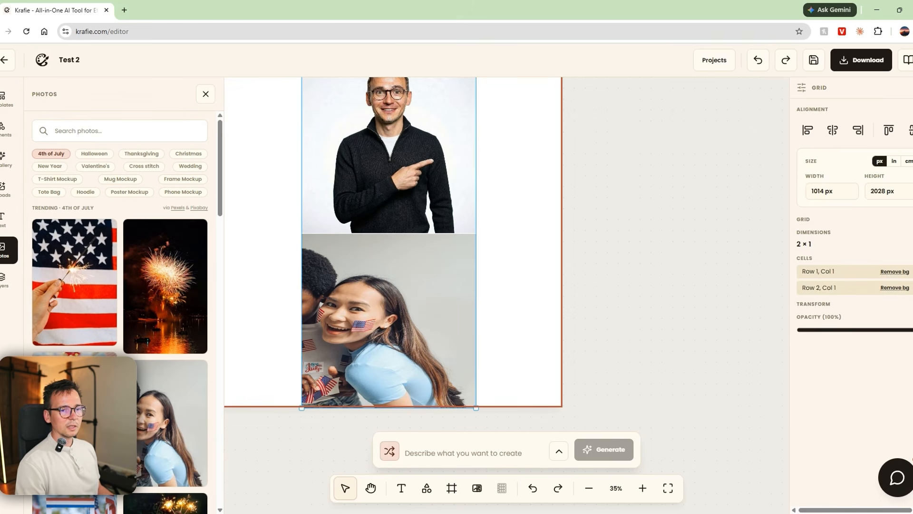
{"action": "left_click", "coordinate": [912, 287]}
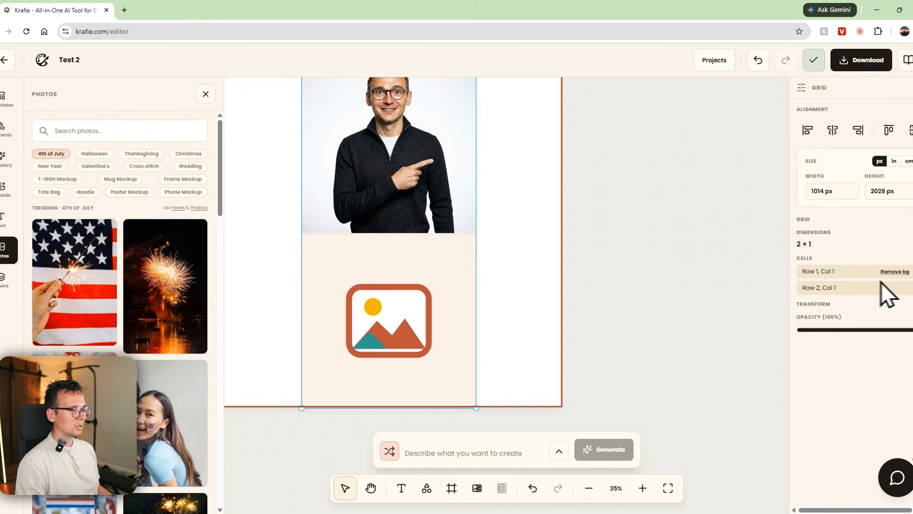
{"action": "scroll", "coordinate": [113, 285], "scroll_direction": "down", "scroll_amount": 5}
{"action": "left_click_drag", "start_coordinate": [96, 209], "coordinate": [402, 307]}
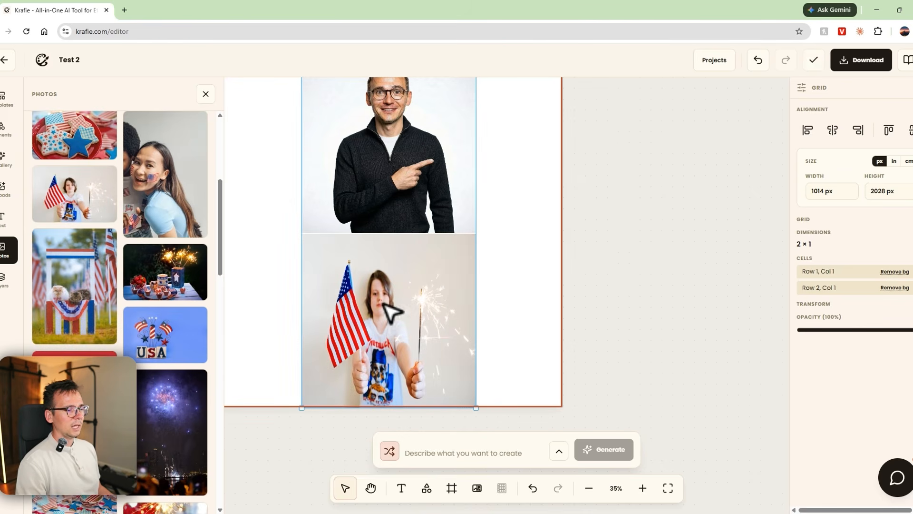
Step: Inspect the filled image grid up close and delete it from Page 1
{"action": "scroll", "coordinate": [467, 312], "scroll_direction": "down", "scroll_amount": 3}
{"action": "scroll", "coordinate": [479, 307], "scroll_direction": "up", "scroll_amount": 5}
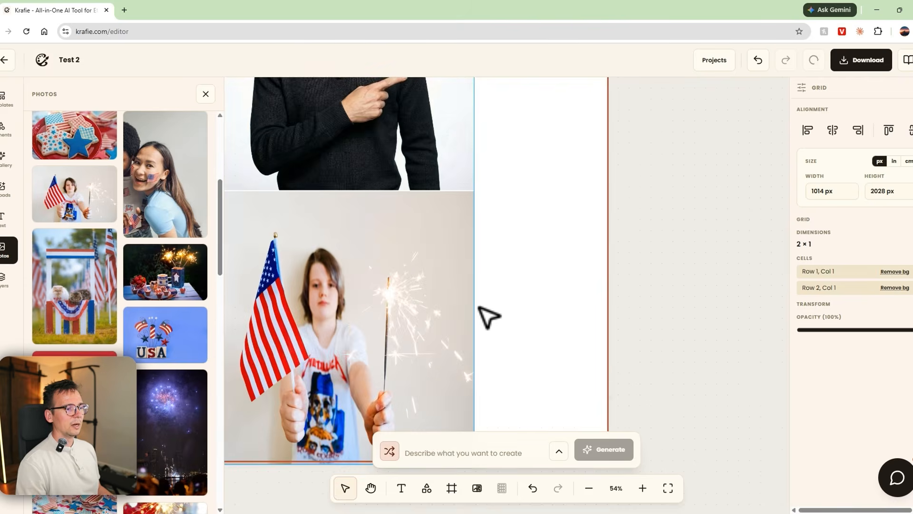
{"action": "scroll", "coordinate": [479, 306], "scroll_direction": "down", "scroll_amount": 5}
{"action": "key", "text": "Delete"}
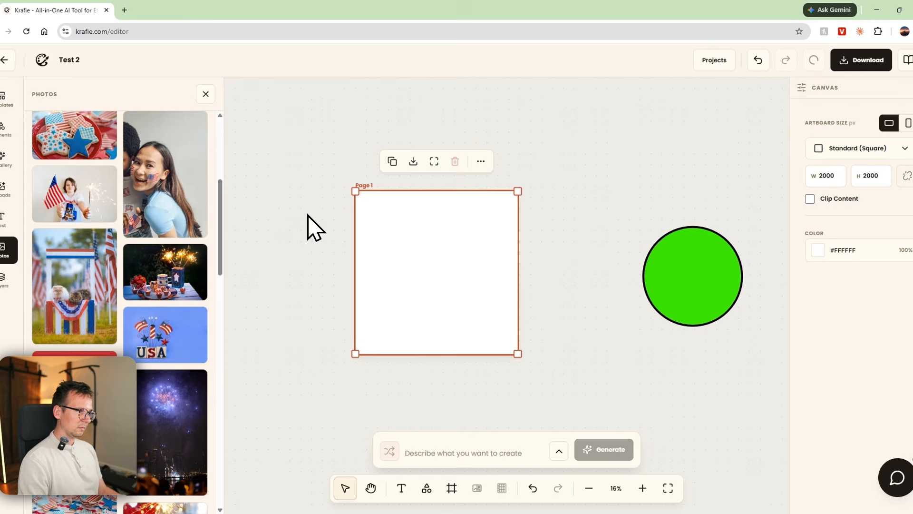
Step: Browse the shapes in the elements library
{"action": "left_click", "coordinate": [5, 122]}
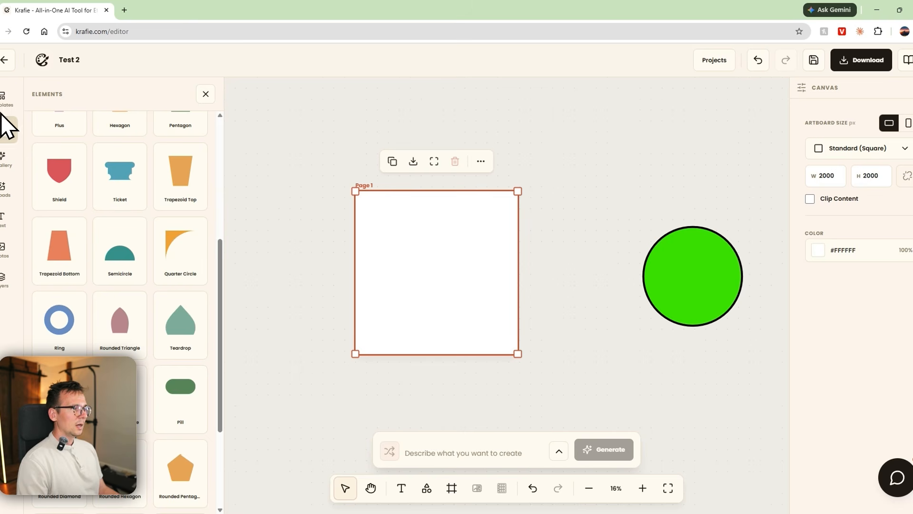
{"action": "scroll", "coordinate": [394, 332], "scroll_direction": "up", "scroll_amount": 5}
{"action": "scroll", "coordinate": [405, 296], "scroll_direction": "down", "scroll_amount": 6}
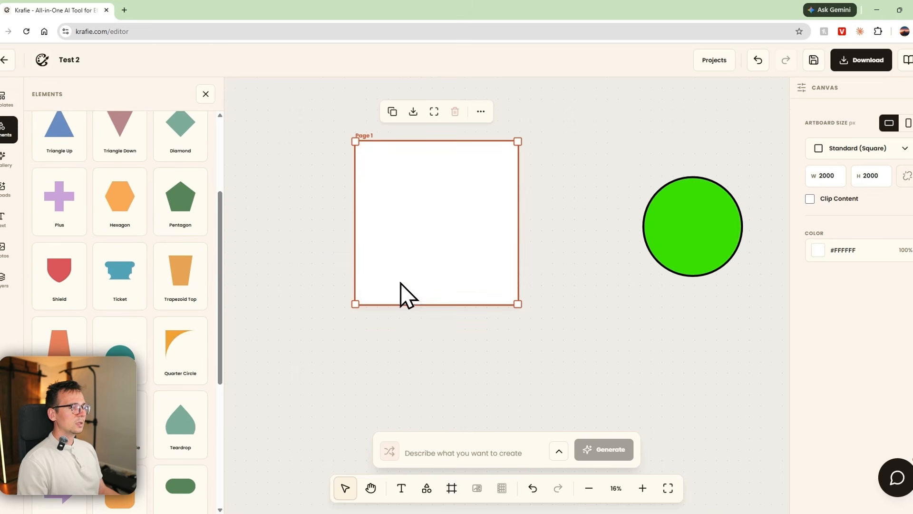
{"action": "scroll", "coordinate": [451, 271], "scroll_direction": "down", "scroll_amount": 1}
{"action": "scroll", "coordinate": [449, 269], "scroll_direction": "down", "scroll_amount": 2}
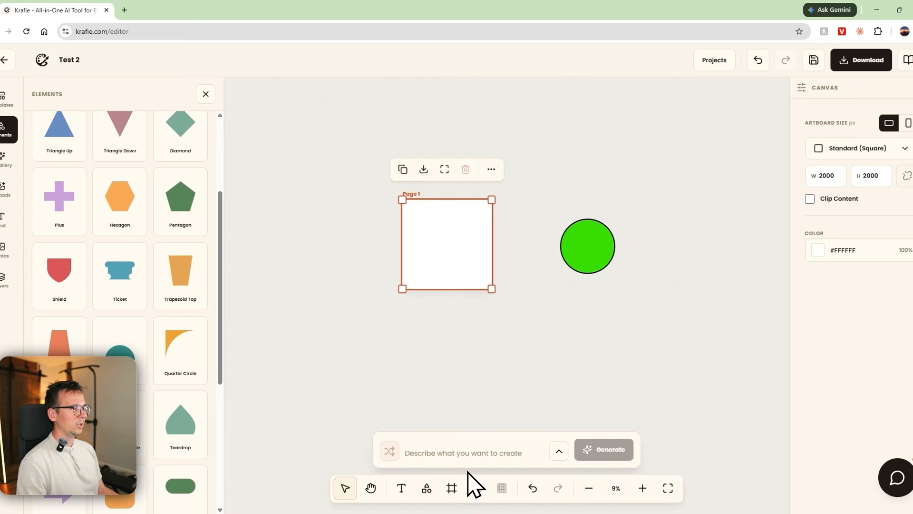
Step: Generate an image from the prompt "yellow moneky" with the Nano Banana model
{"action": "left_click", "coordinate": [558, 450]}
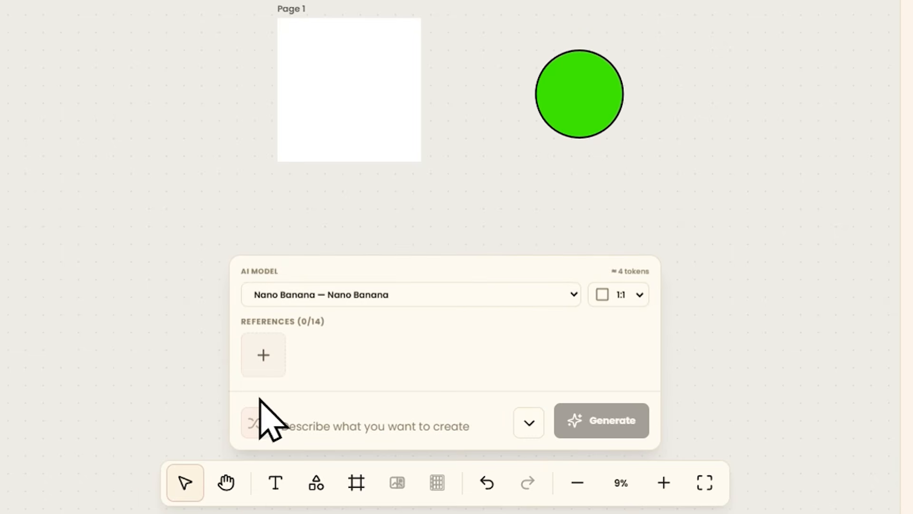
{"action": "left_click", "coordinate": [279, 295]}
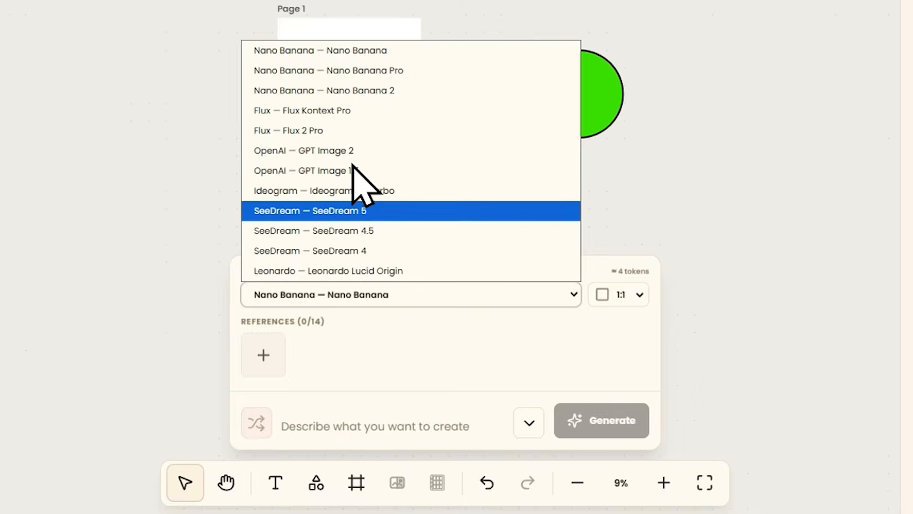
{"action": "left_click", "coordinate": [367, 54]}
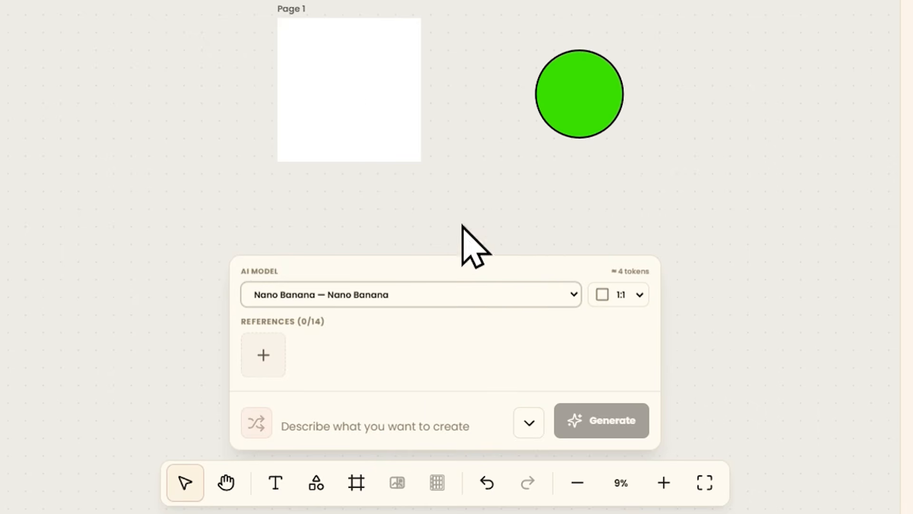
{"action": "left_click", "coordinate": [400, 423]}
{"action": "type", "text": "y"}
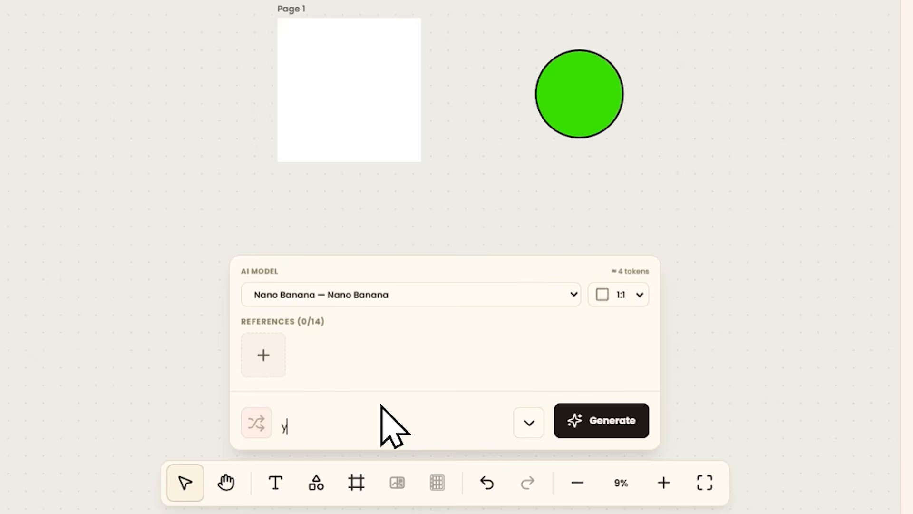
{"action": "type", "text": "ellow monek"}
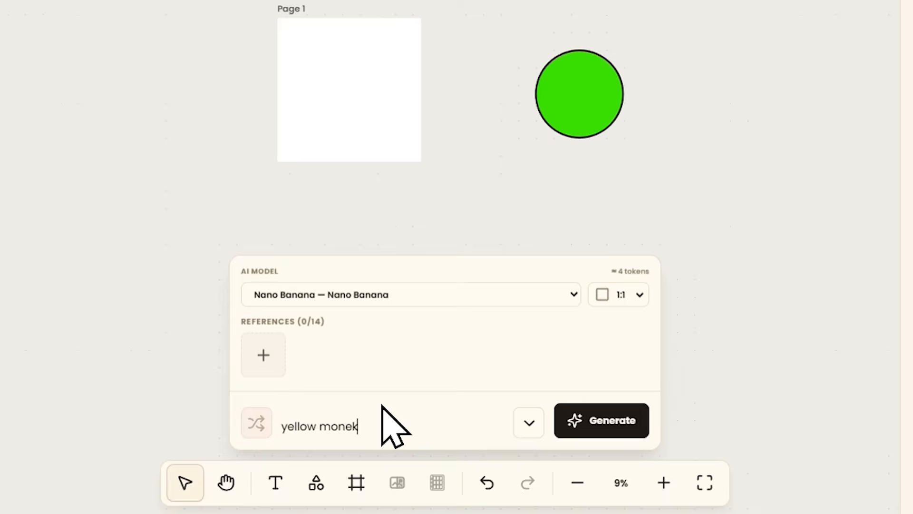
{"action": "type", "text": "y"}
{"action": "key", "text": "Return"}
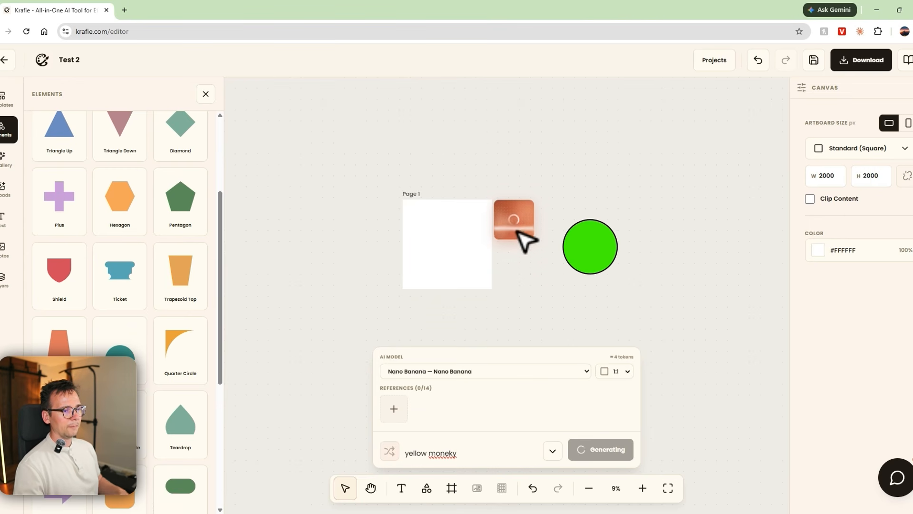
Step: Review the available image aspect ratios and keep 1:1
{"action": "scroll", "coordinate": [518, 238], "scroll_direction": "up", "scroll_amount": 2}
{"action": "left_click", "coordinate": [628, 371]}
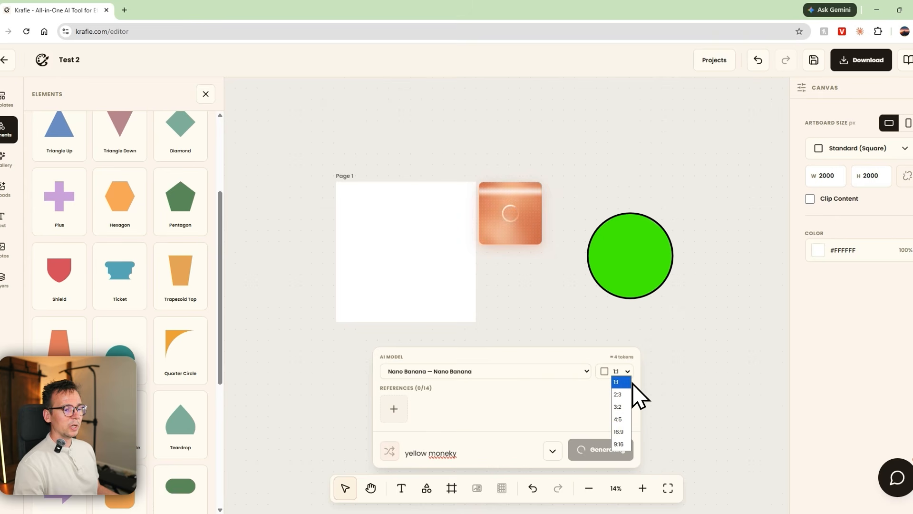
{"action": "left_click", "coordinate": [624, 381]}
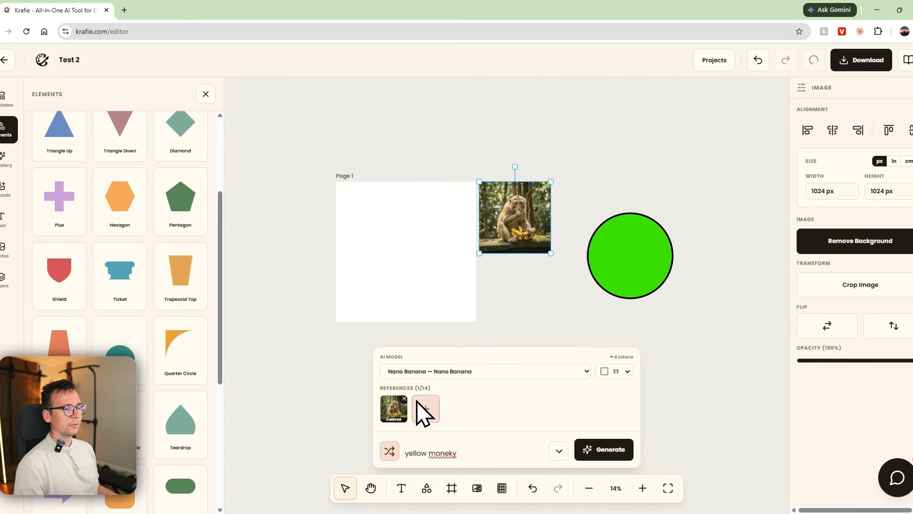
Step: Move the generated monkey image to the empty canvas area above Page 1 and deselect it
{"action": "left_click_drag", "start_coordinate": [529, 245], "coordinate": [443, 350]}
{"action": "scroll", "coordinate": [507, 135], "scroll_direction": "up", "scroll_amount": 3}
{"action": "left_click_drag", "start_coordinate": [408, 294], "coordinate": [430, 162]}
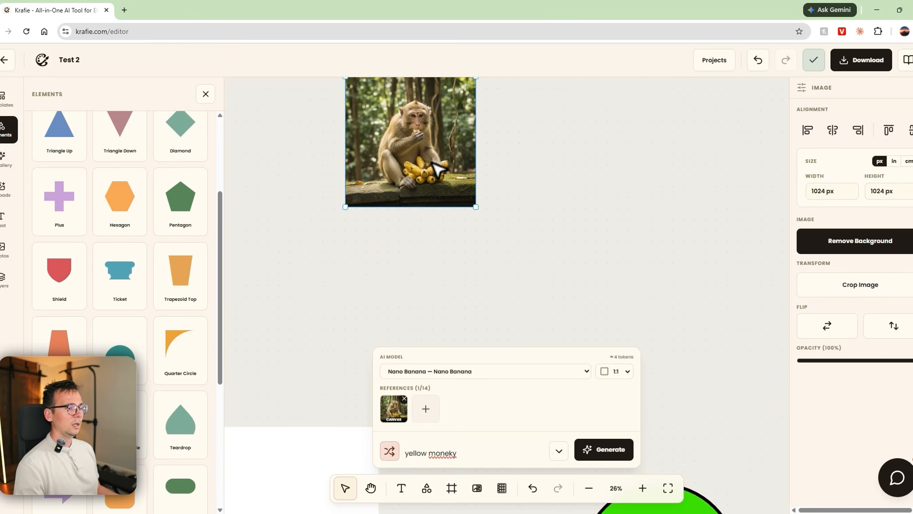
{"action": "left_click_drag", "start_coordinate": [487, 155], "coordinate": [497, 243]}
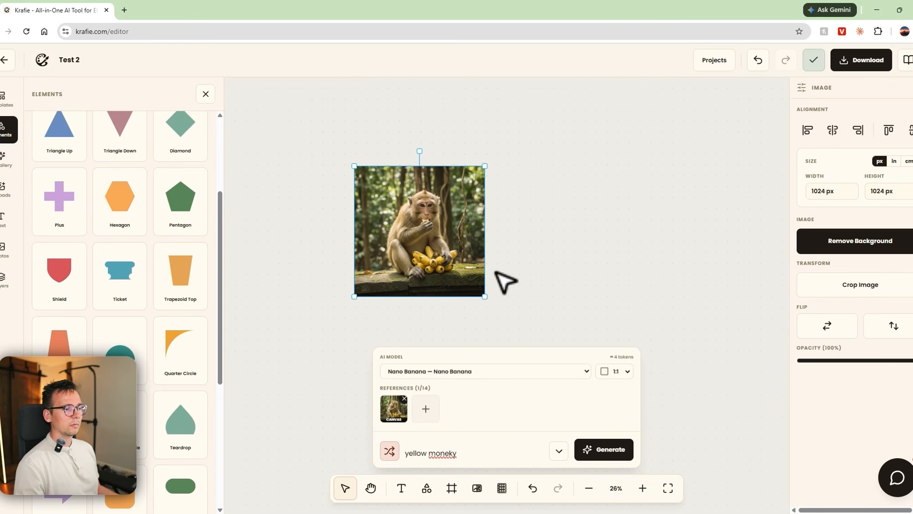
{"action": "left_click", "coordinate": [516, 260]}
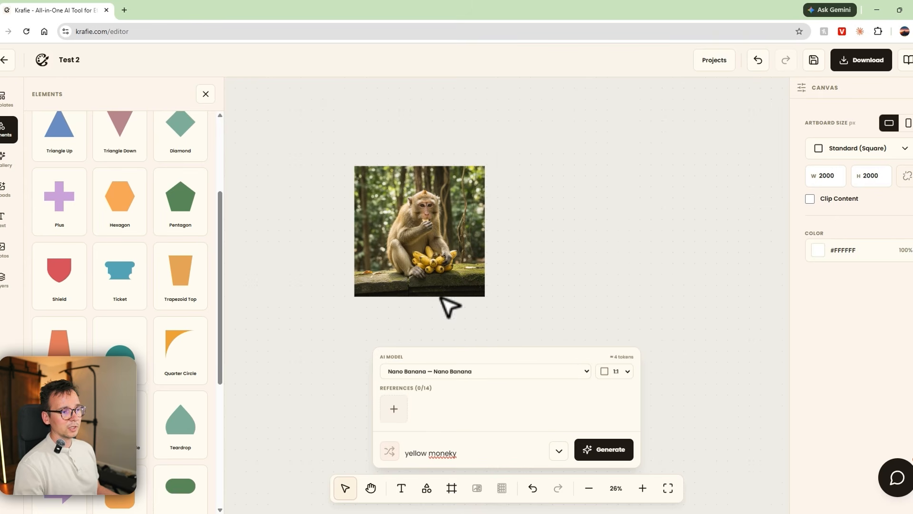
Step: Select the monkey image as the generation reference and clear the prompt text
{"action": "left_click", "coordinate": [444, 252]}
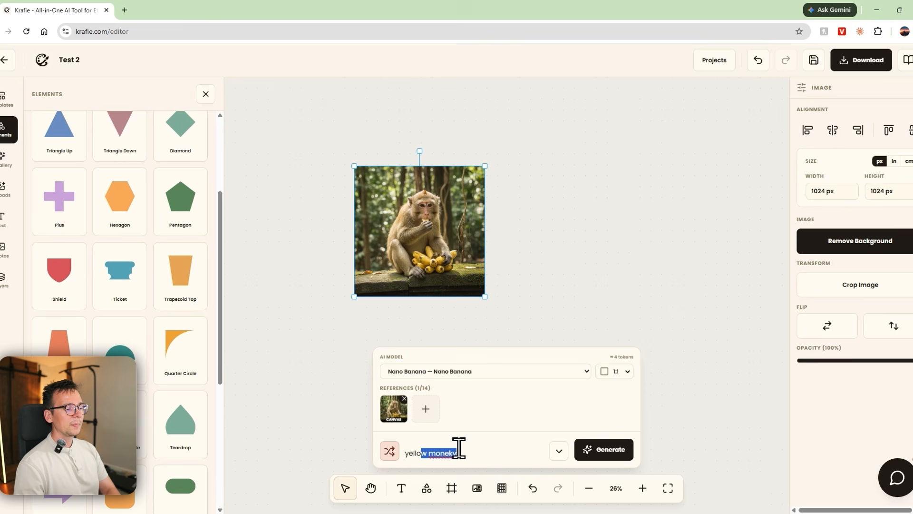
{"action": "key", "text": "BackSpace"}
{"action": "key", "text": "BackSpace"}
{"action": "key", "text": "BackSpace"}
{"action": "key", "text": "BackSpace"}
{"action": "key", "text": "BackSpace"}
{"action": "key", "text": "BackSpace"}
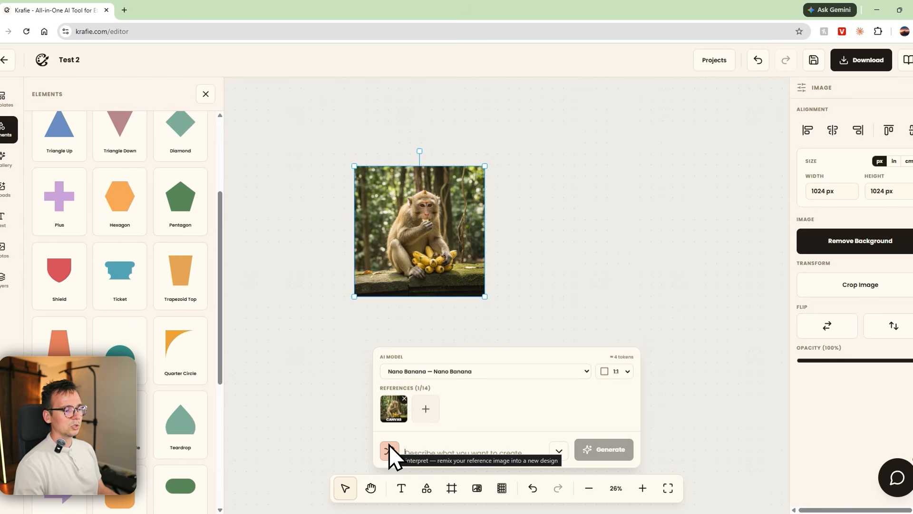
Step: Reinterpret the monkey image once with the instruction "eat apples"
{"action": "left_click", "coordinate": [389, 445]}
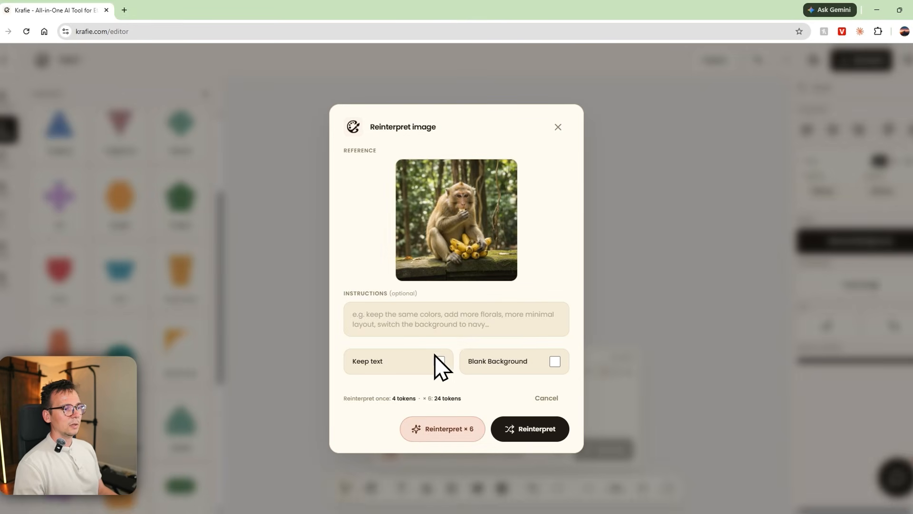
{"action": "left_click", "coordinate": [430, 322]}
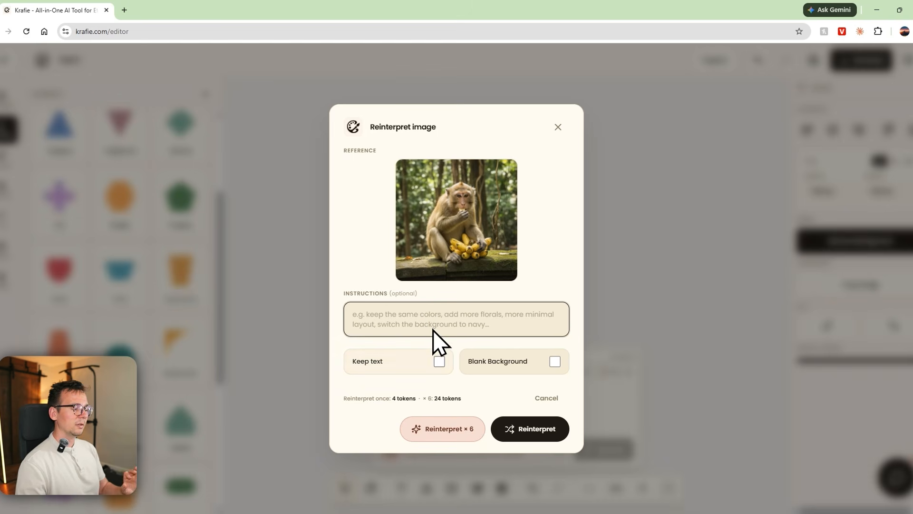
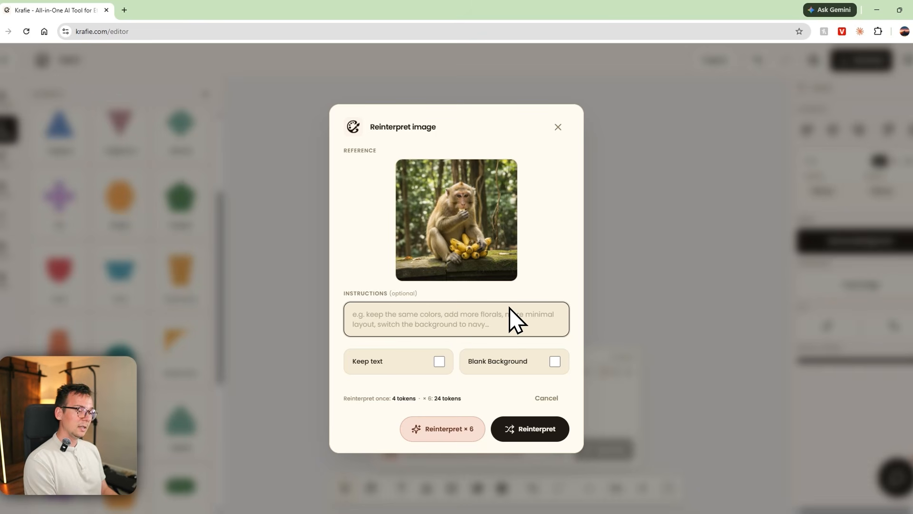
{"action": "key", "text": "BackSpace"}
{"action": "type", "text": "eat apples"}
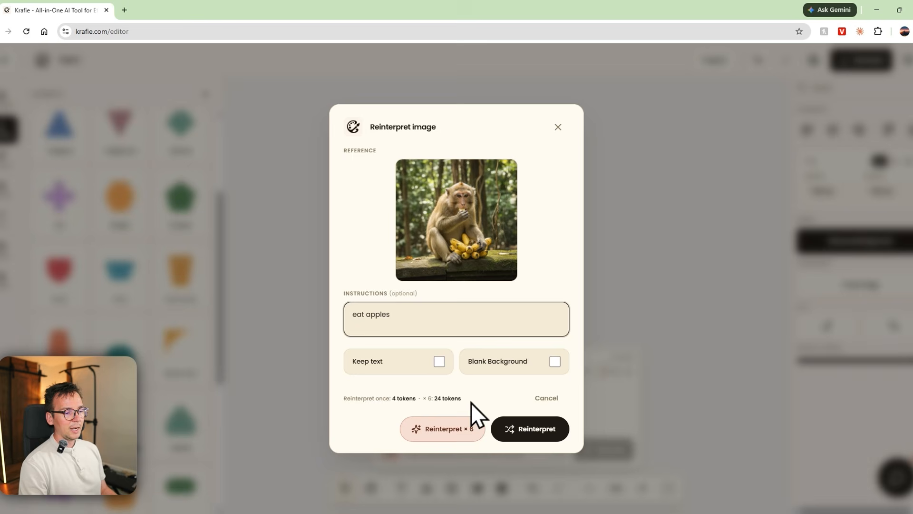
{"action": "left_click", "coordinate": [546, 440]}
Step: Compare the original monkey image with its reinterpreted version up close
{"action": "scroll", "coordinate": [542, 306], "scroll_direction": "down", "scroll_amount": 3}
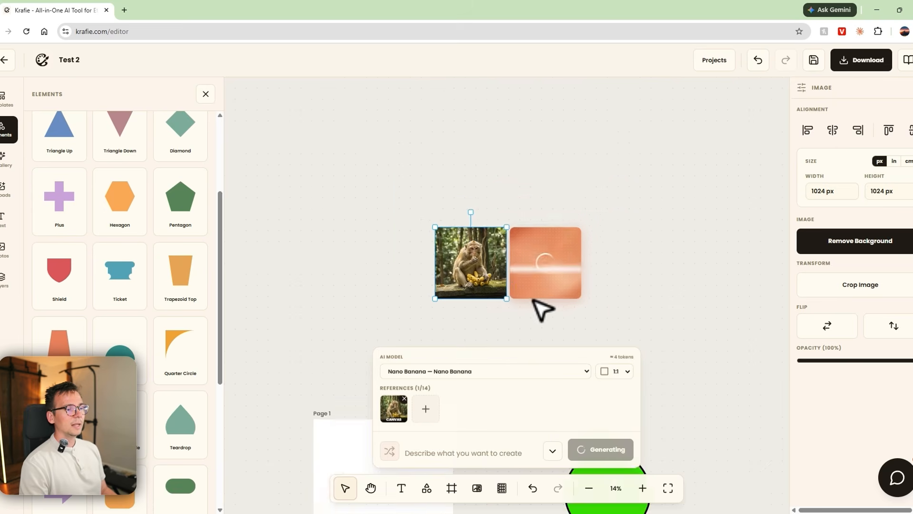
{"action": "left_click", "coordinate": [526, 313]}
{"action": "scroll", "coordinate": [473, 271], "scroll_direction": "up", "scroll_amount": 5}
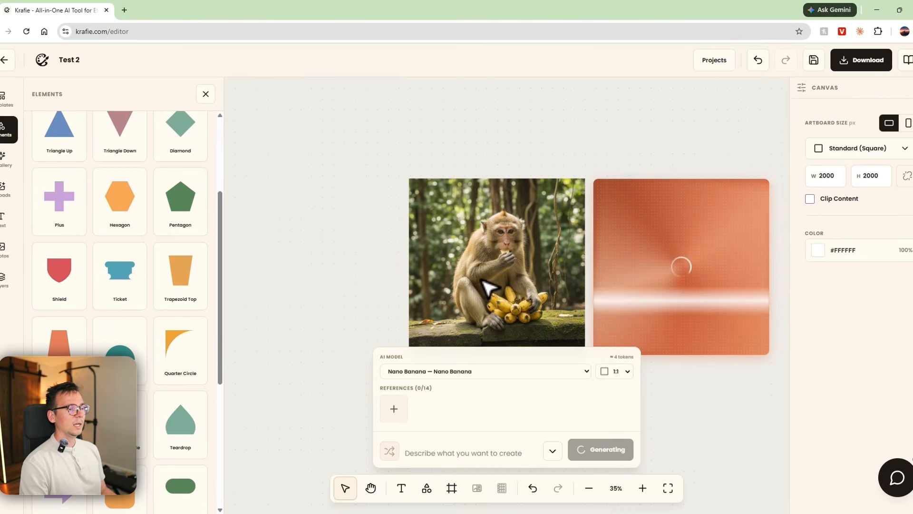
{"action": "left_click_drag", "start_coordinate": [402, 195], "coordinate": [329, 220]}
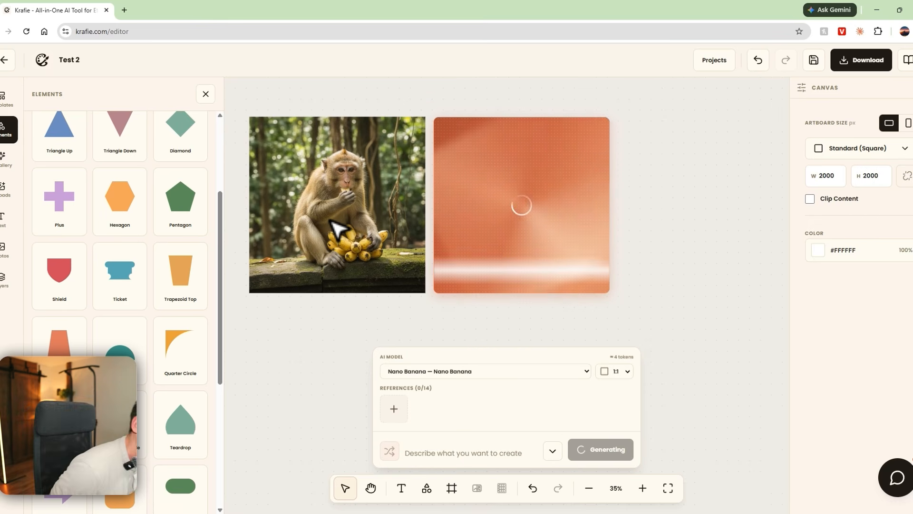
{"action": "scroll", "coordinate": [480, 306], "scroll_direction": "down", "scroll_amount": 5}
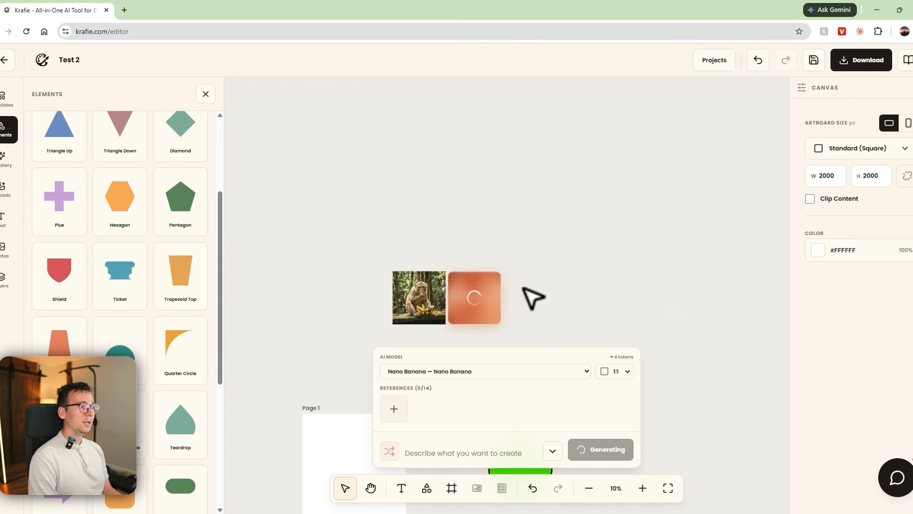
{"action": "left_click_drag", "start_coordinate": [522, 288], "coordinate": [542, 232]}
{"action": "scroll", "coordinate": [538, 231], "scroll_direction": "up", "scroll_amount": 6}
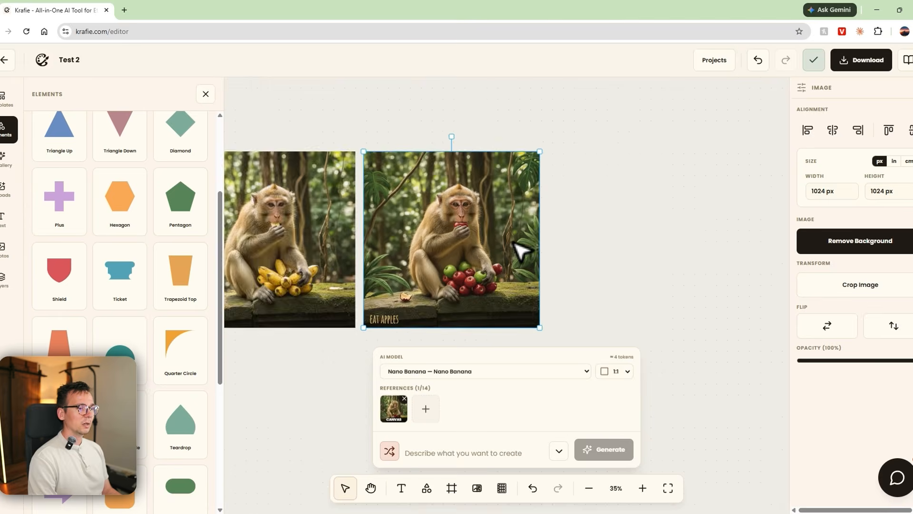
{"action": "left_click_drag", "start_coordinate": [510, 259], "coordinate": [619, 237]}
{"action": "left_click", "coordinate": [668, 233]}
{"action": "scroll", "coordinate": [668, 233], "scroll_direction": "down", "scroll_amount": 3}
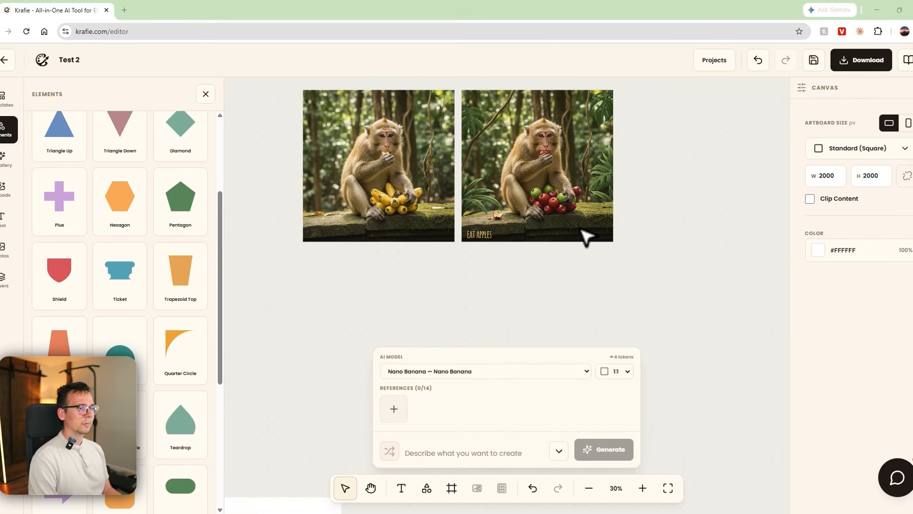
Step: Separate the reinterpreted monkey image from the original and delete the original monkey with bananas
{"action": "left_click_drag", "start_coordinate": [502, 297], "coordinate": [520, 420]}
{"action": "scroll", "coordinate": [478, 285], "scroll_direction": "down", "scroll_amount": 4}
{"action": "left_click_drag", "start_coordinate": [450, 280], "coordinate": [441, 163]}
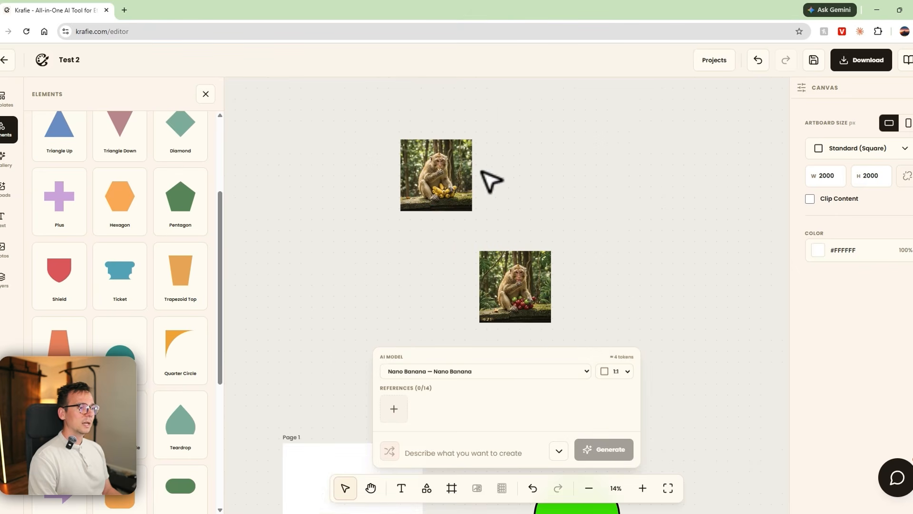
{"action": "left_click", "coordinate": [453, 178]}
{"action": "key", "text": "Delete"}
Step: Open the uploads library and look through the previously uploaded images
{"action": "left_click", "coordinate": [11, 183]}
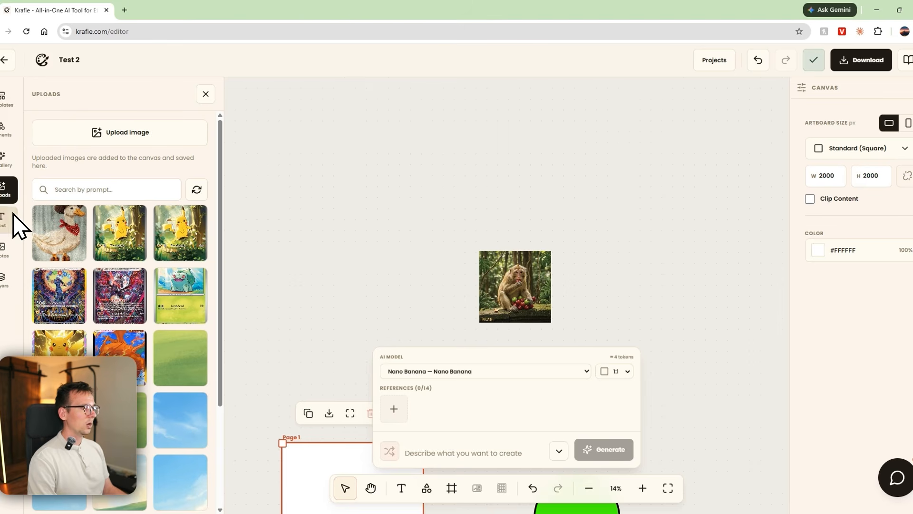
{"action": "scroll", "coordinate": [147, 310], "scroll_direction": "down", "scroll_amount": 4}
{"action": "scroll", "coordinate": [74, 245], "scroll_direction": "up", "scroll_amount": 5}
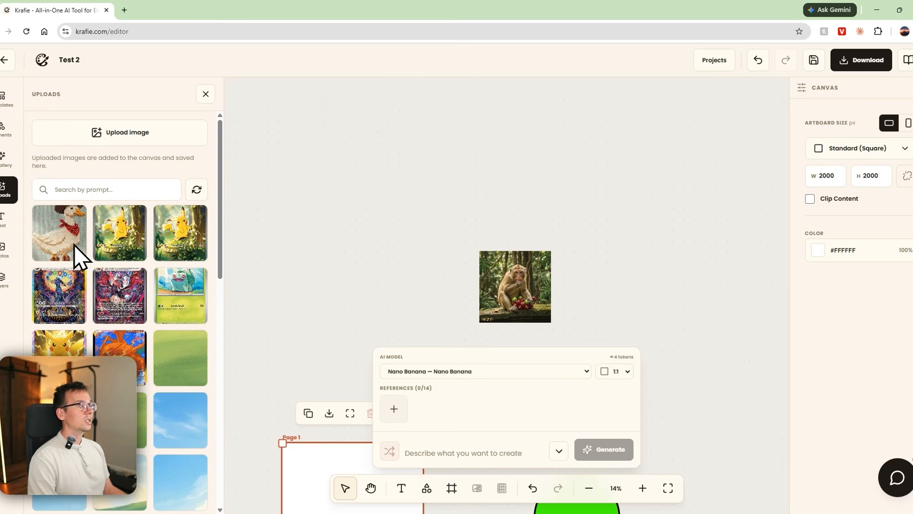
{"action": "mouse_move", "coordinate": [100, 223]}
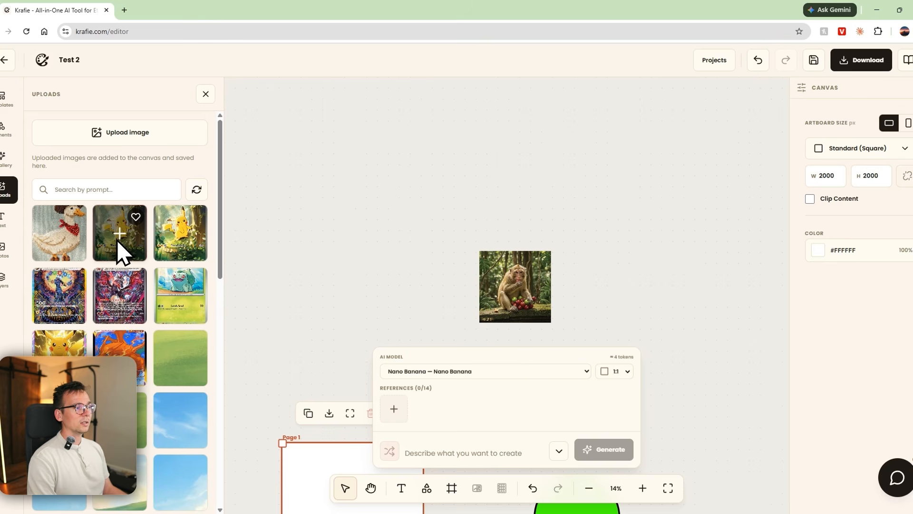
{"action": "scroll", "coordinate": [114, 276], "scroll_direction": "down", "scroll_amount": 3}
{"action": "scroll", "coordinate": [115, 272], "scroll_direction": "up", "scroll_amount": 3}
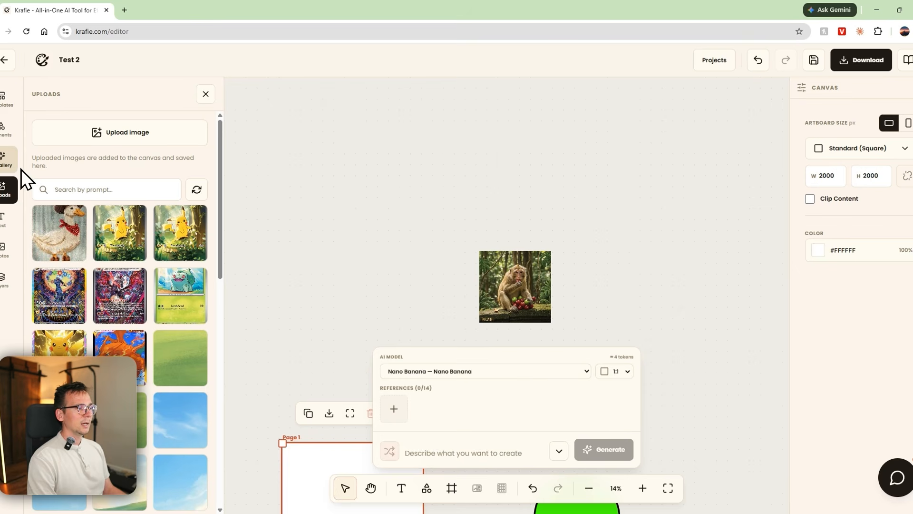
Step: Add the Tides Days image from the AI gallery to the canvas and place it above and left of the monkey image
{"action": "left_click", "coordinate": [10, 165]}
{"action": "scroll", "coordinate": [110, 214], "scroll_direction": "down", "scroll_amount": 5}
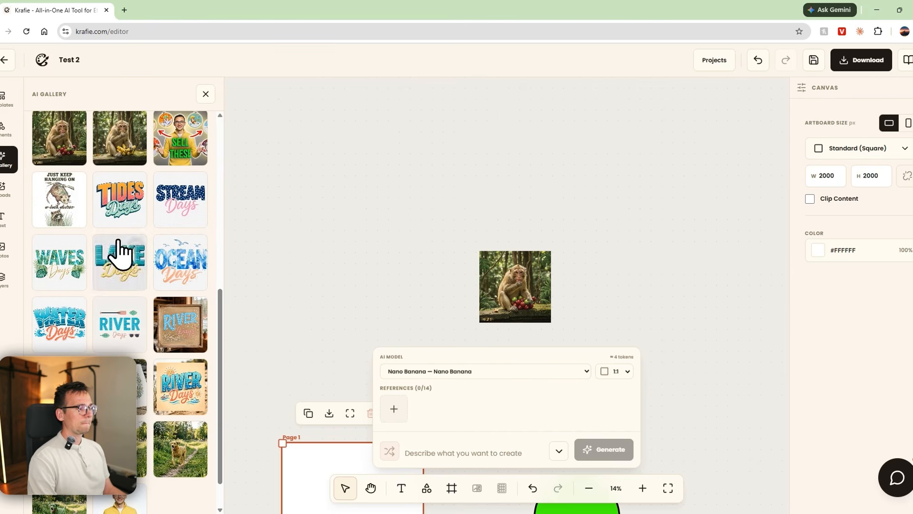
{"action": "left_click", "coordinate": [118, 199]}
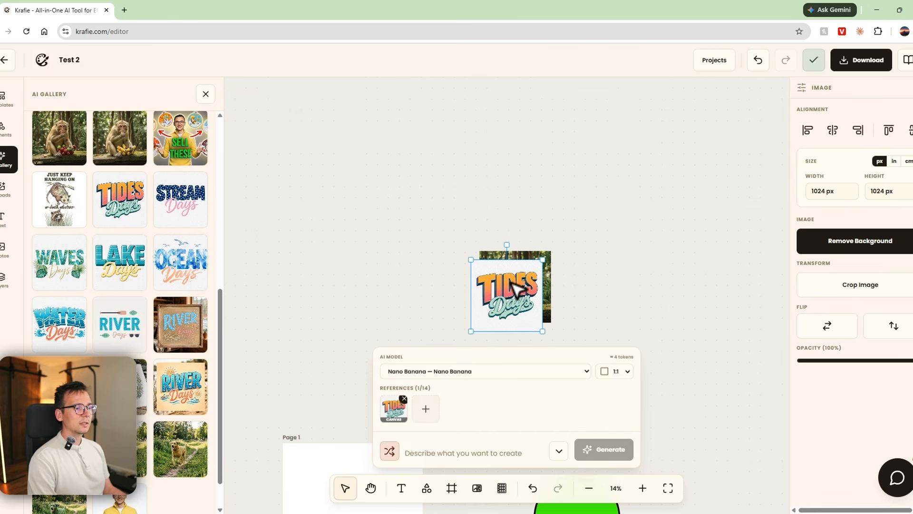
{"action": "left_click_drag", "start_coordinate": [522, 308], "coordinate": [447, 186]}
{"action": "left_click", "coordinate": [503, 169]}
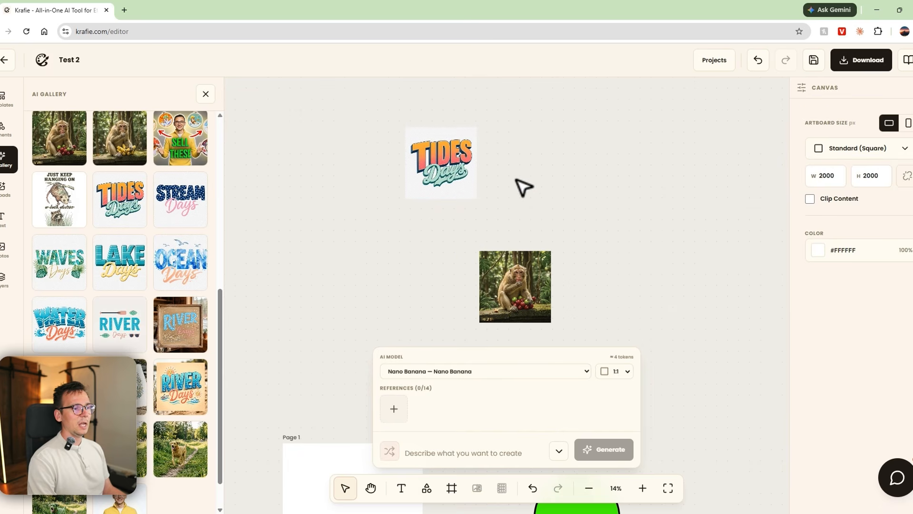
{"action": "left_click_drag", "start_coordinate": [516, 179], "coordinate": [533, 257]}
{"action": "left_click_drag", "start_coordinate": [443, 216], "coordinate": [445, 155]}
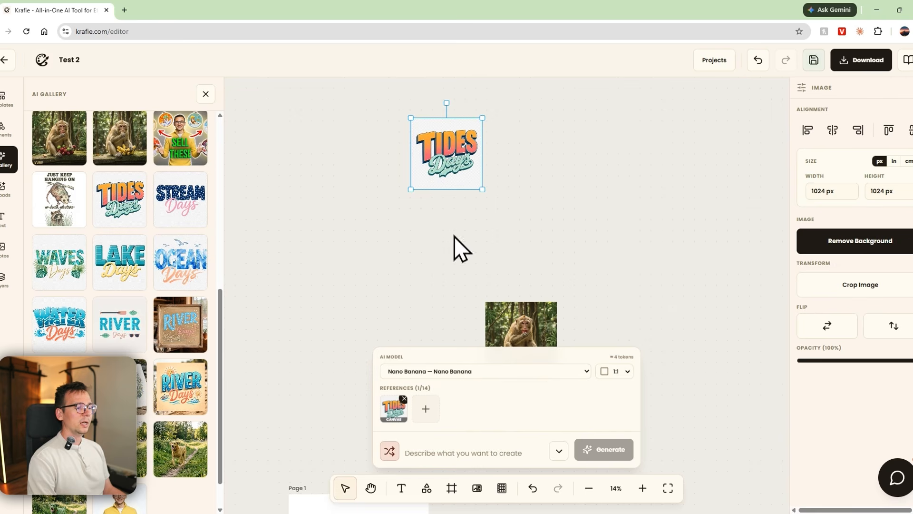
Step: Clear the reinterpretation instructions for the Tides Days image and leave the dialog
{"action": "left_click", "coordinate": [395, 448]}
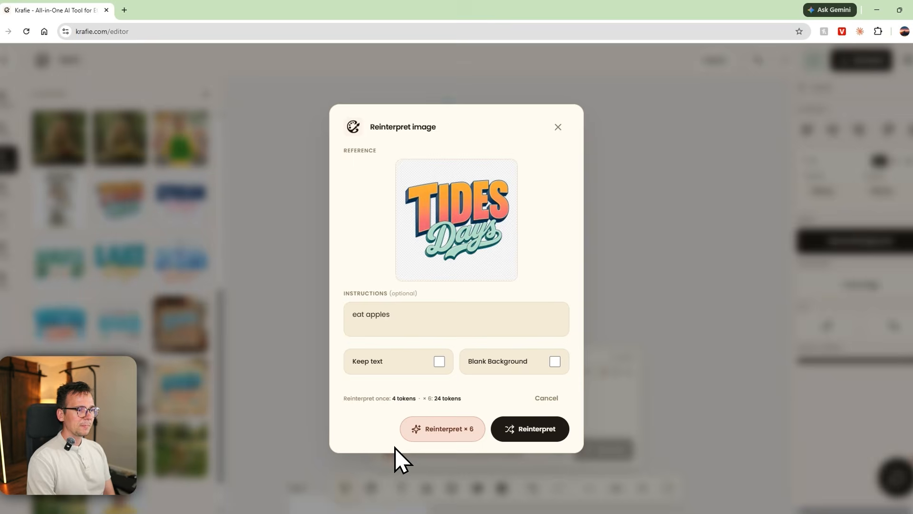
{"action": "key", "text": "Escape"}
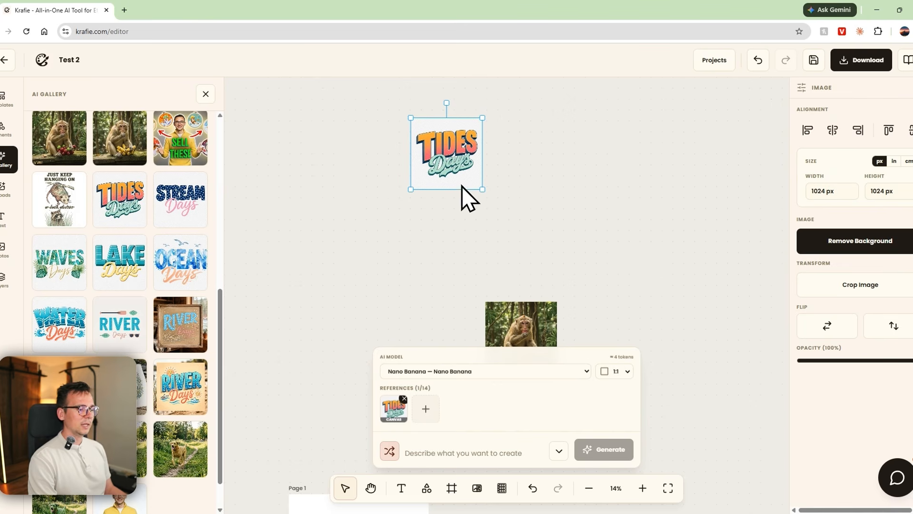
{"action": "left_click", "coordinate": [395, 444]}
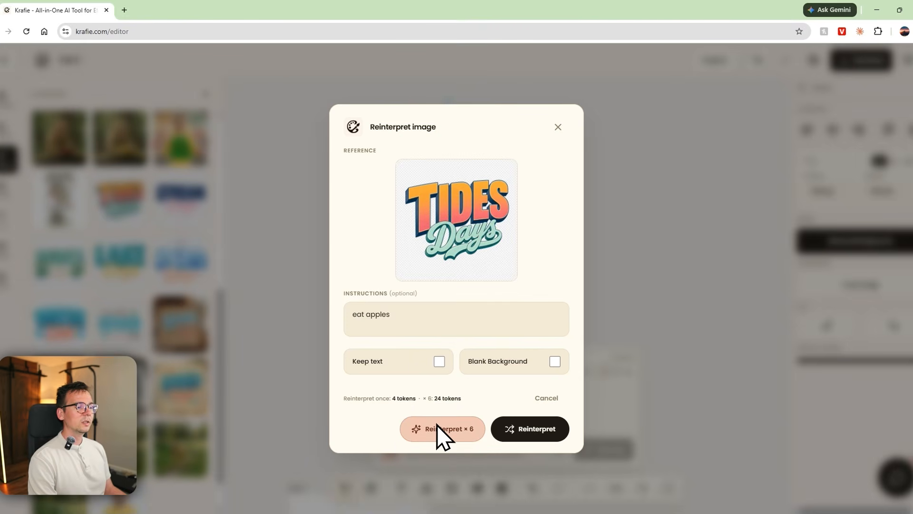
{"action": "left_click", "coordinate": [455, 335]}
{"action": "key", "text": "ctrl+a"}
{"action": "key", "text": "BackSpace"}
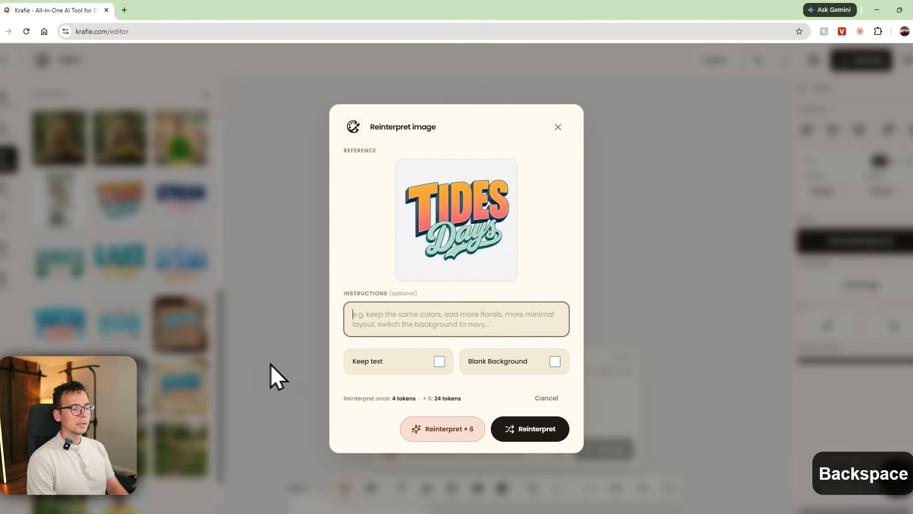
{"action": "left_click", "coordinate": [432, 430]}
{"action": "left_click", "coordinate": [431, 185]}
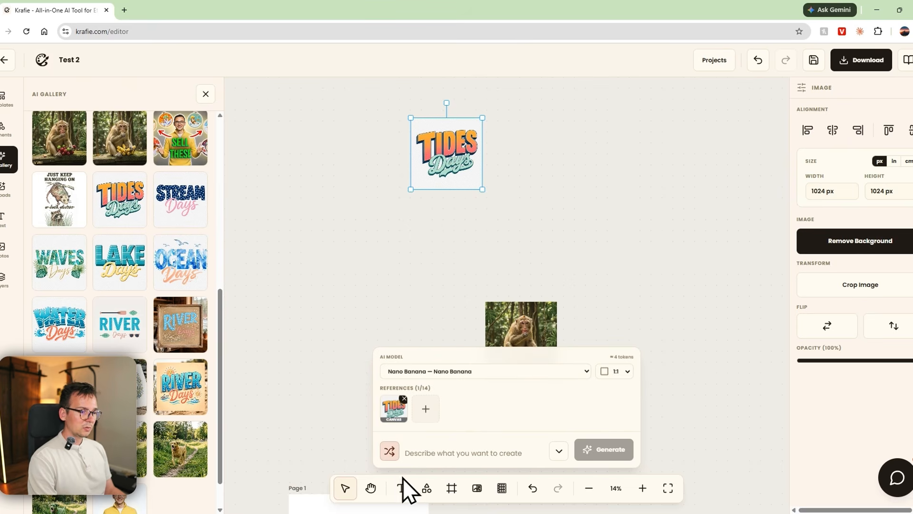
Step: Set the AI model to Nano Banana 2 and reinterpret the Tides Days image six times
{"action": "left_click", "coordinate": [493, 372]}
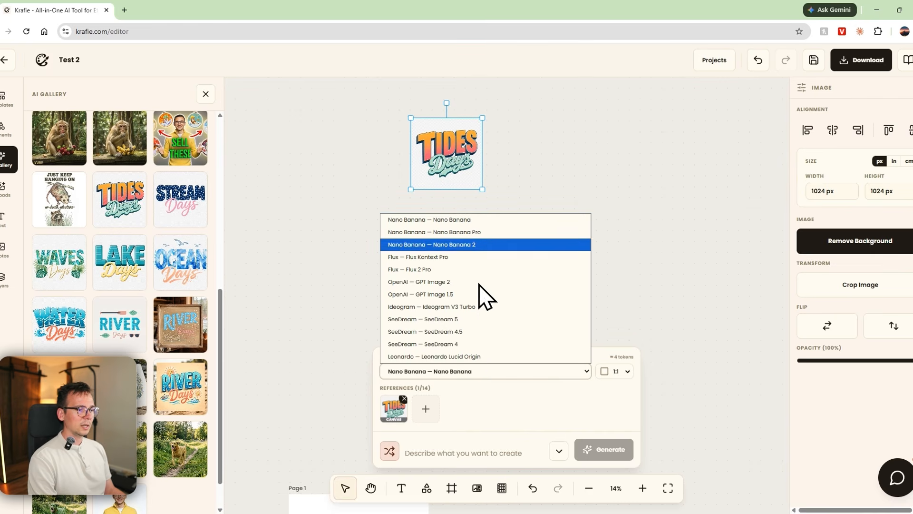
{"action": "left_click", "coordinate": [478, 244]}
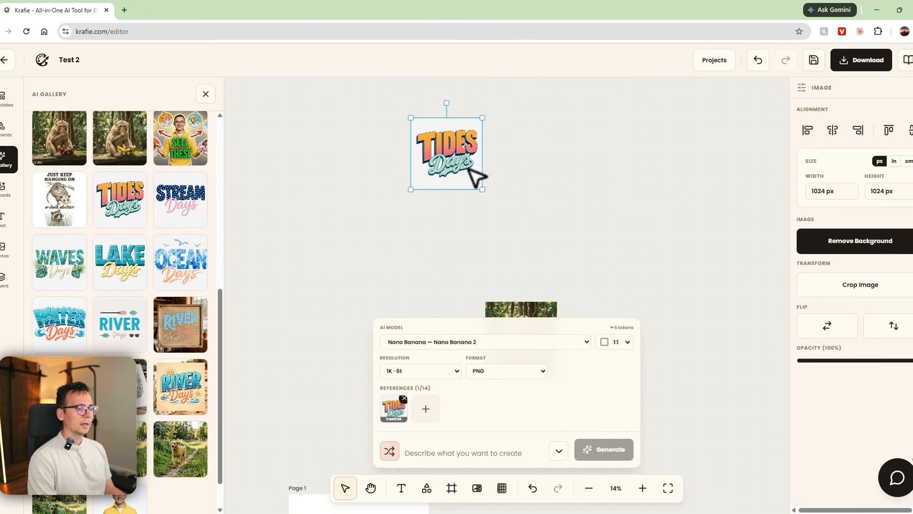
{"action": "left_click", "coordinate": [392, 447]}
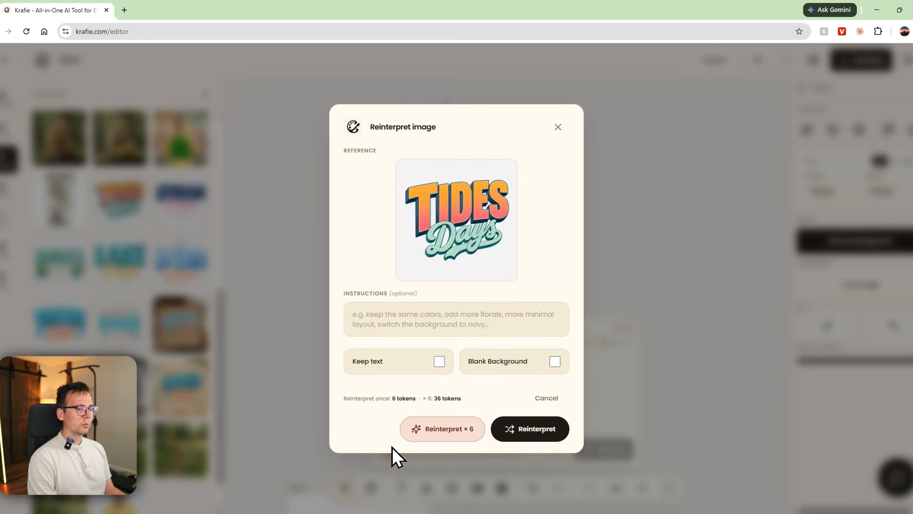
{"action": "left_click", "coordinate": [441, 429]}
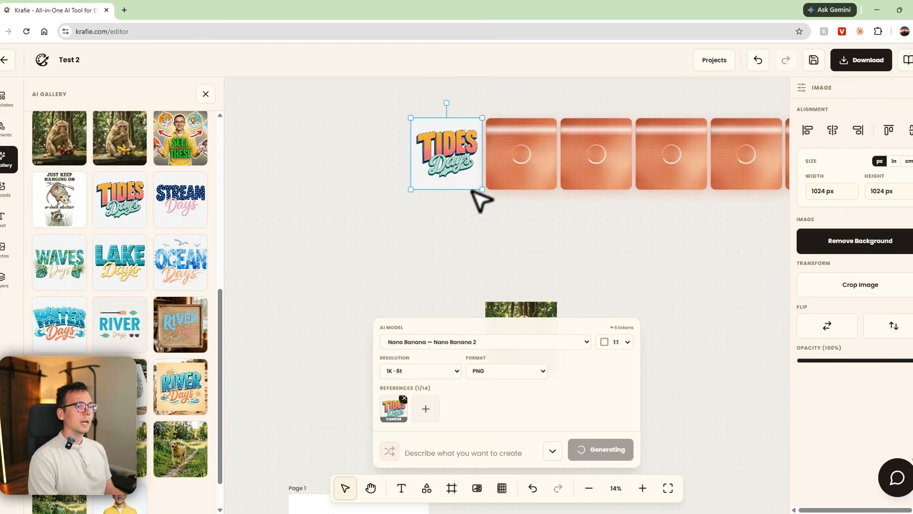
Step: Move the monkey image to the left of the Tides Days image and select both as references
{"action": "scroll", "coordinate": [358, 264], "scroll_direction": "down", "scroll_amount": 3}
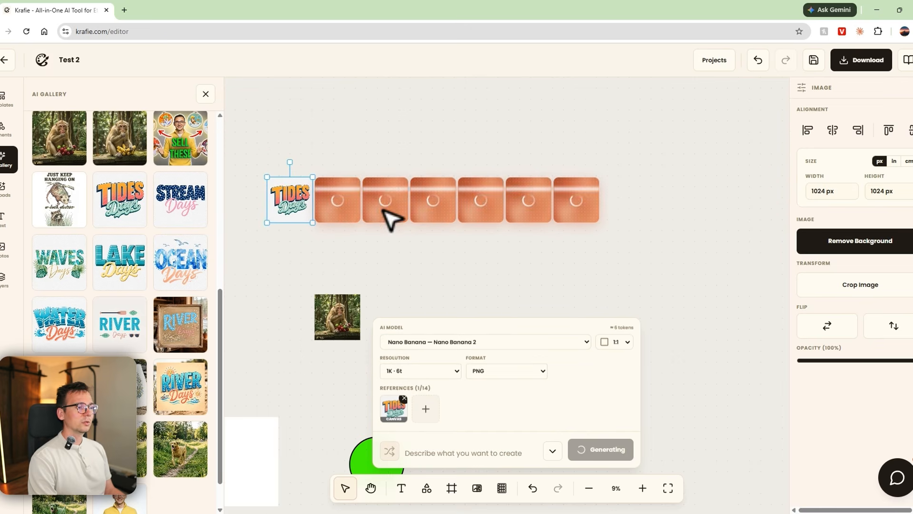
{"action": "left_click", "coordinate": [316, 167]}
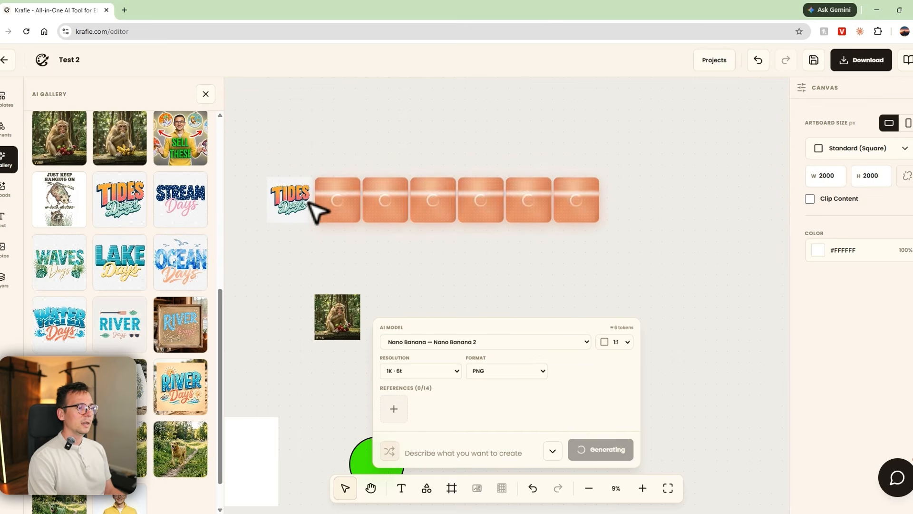
{"action": "scroll", "coordinate": [307, 213], "scroll_direction": "up", "scroll_amount": 3}
{"action": "scroll", "coordinate": [422, 222], "scroll_direction": "down", "scroll_amount": 3}
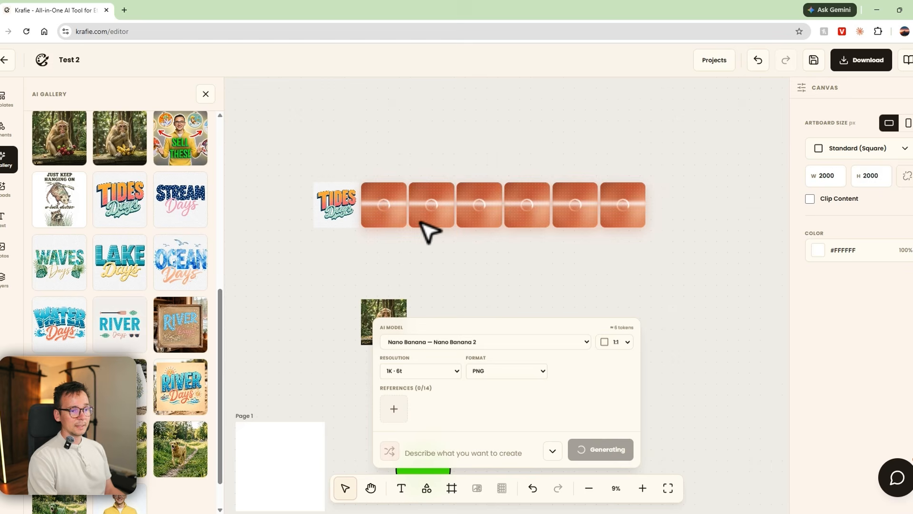
{"action": "left_click_drag", "start_coordinate": [392, 318], "coordinate": [280, 183]}
{"action": "left_click_drag", "start_coordinate": [363, 119], "coordinate": [255, 271]}
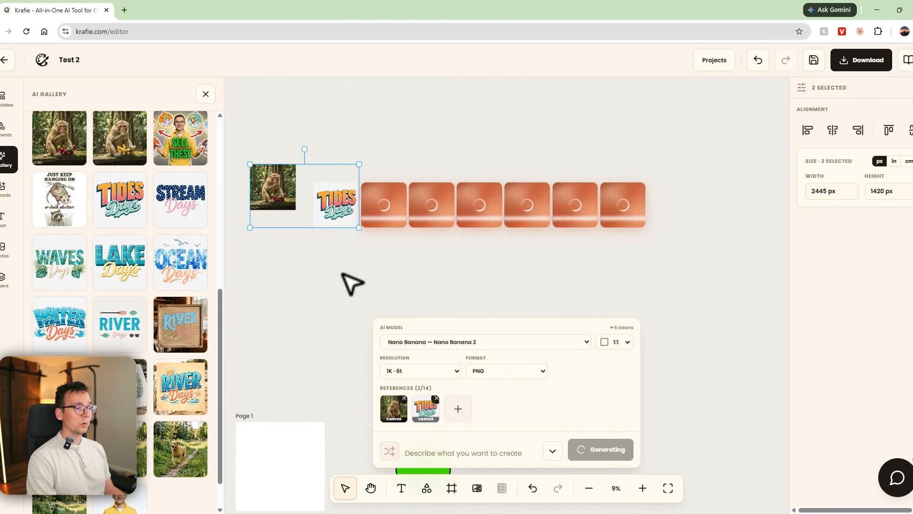
Step: Reselect the monkey and Tides Days images together and move them above the row of generating variations
{"action": "left_click", "coordinate": [350, 287]}
{"action": "left_click_drag", "start_coordinate": [251, 207], "coordinate": [384, 319]}
{"action": "left_click_drag", "start_coordinate": [360, 289], "coordinate": [352, 244]}
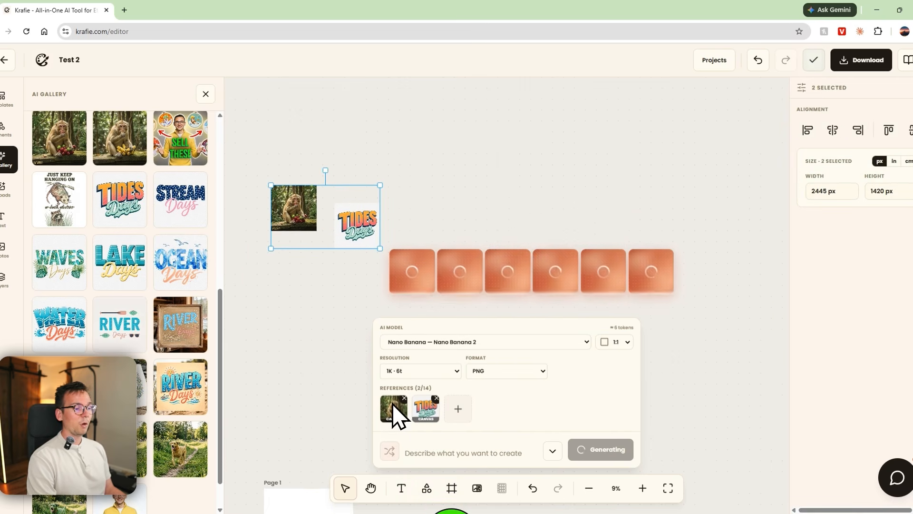
Step: Enter the prompt "make the monkey wear a shirt that says tides days" and move the two reference images slightly higher
{"action": "left_click", "coordinate": [425, 446]}
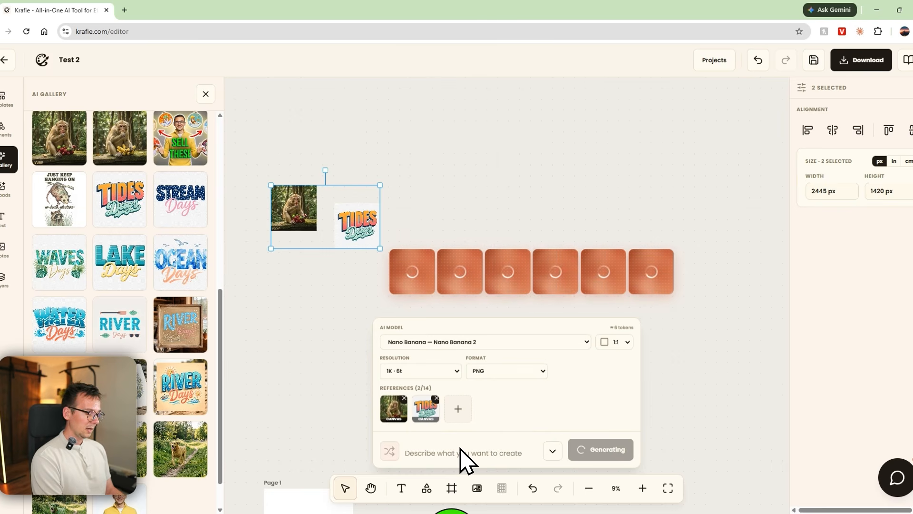
{"action": "type", "text": "make the monkey wea"}
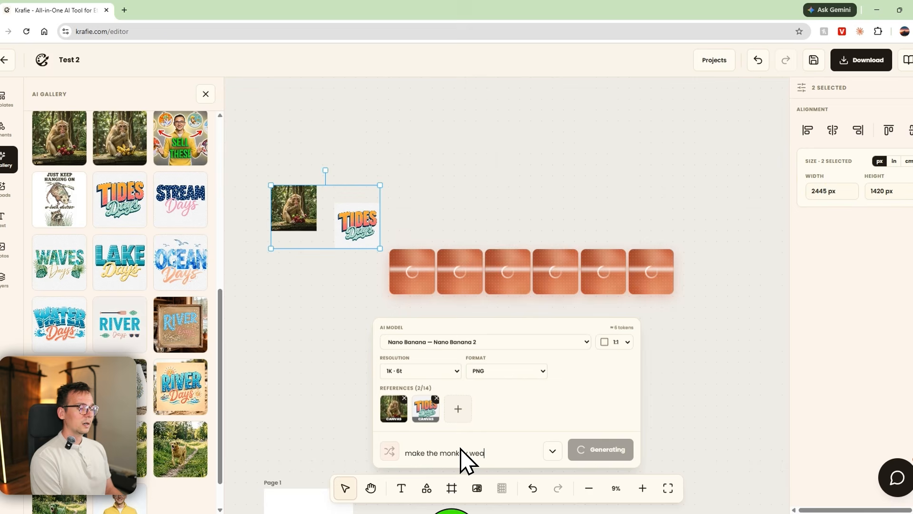
{"action": "type", "text": "r a shirt that"}
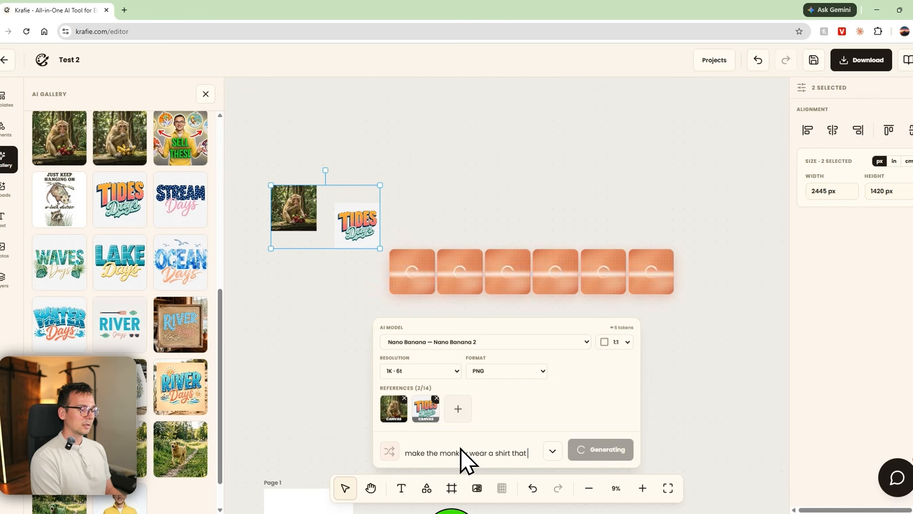
{"action": "type", "text": " says tides da"}
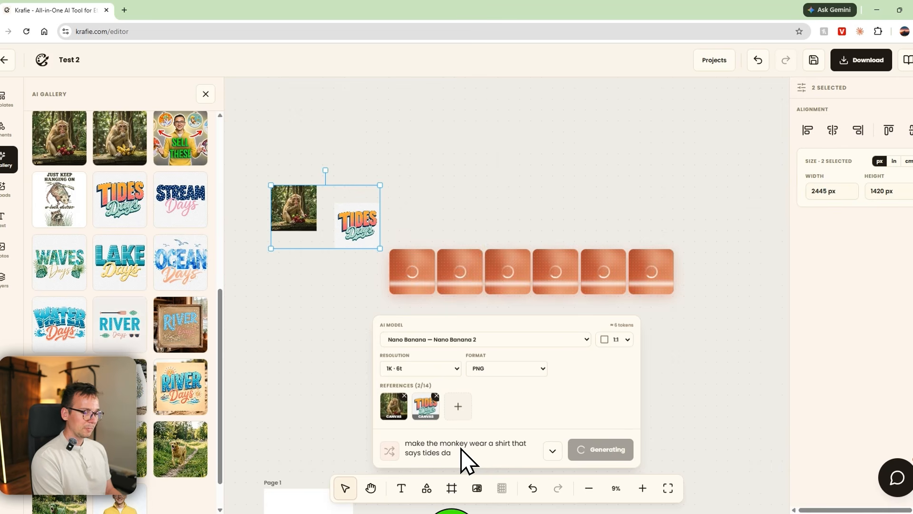
{"action": "type", "text": "ys"}
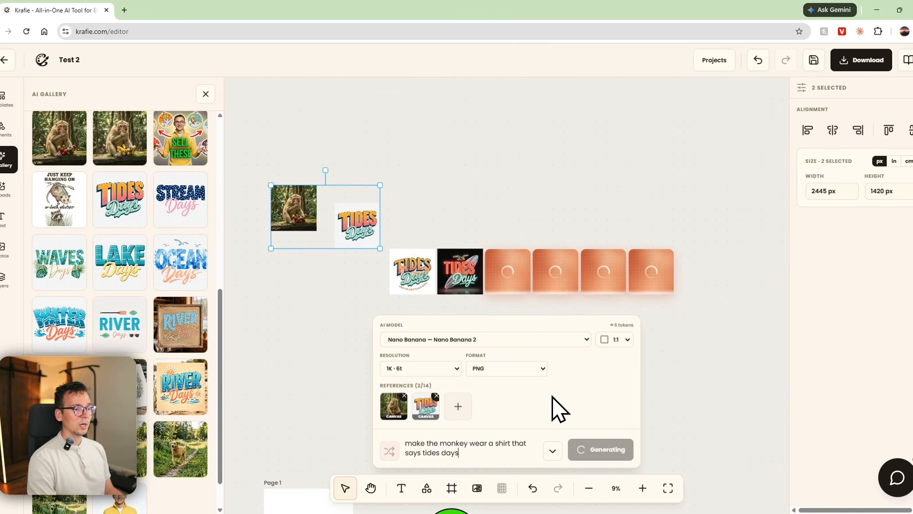
{"action": "left_click_drag", "start_coordinate": [357, 214], "coordinate": [364, 180]}
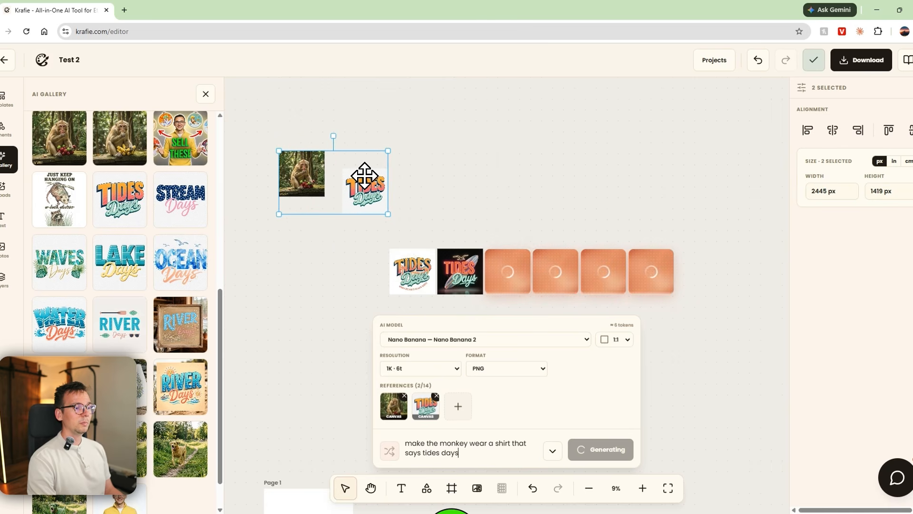
Step: Examine the six reinterpreted Tides Days variations up close along the row
{"action": "scroll", "coordinate": [425, 298], "scroll_direction": "up", "scroll_amount": 5}
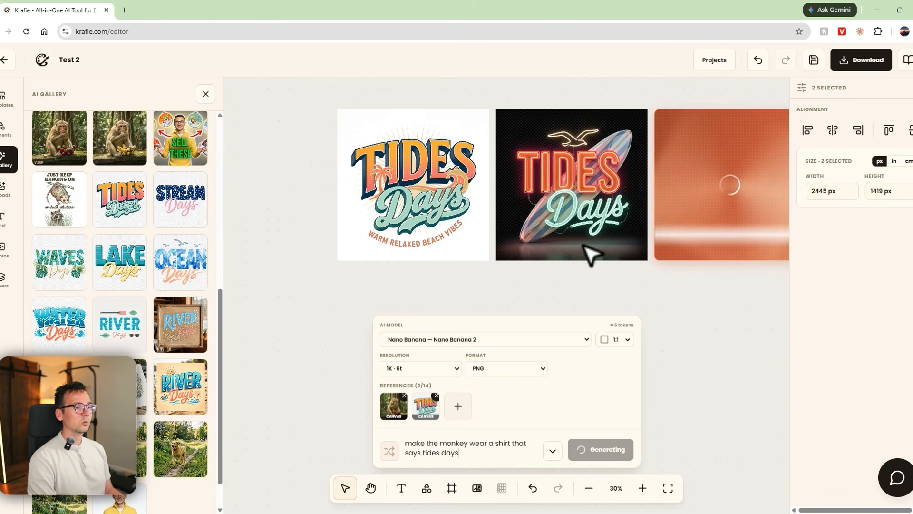
{"action": "scroll", "coordinate": [570, 286], "scroll_direction": "right", "scroll_amount": 5}
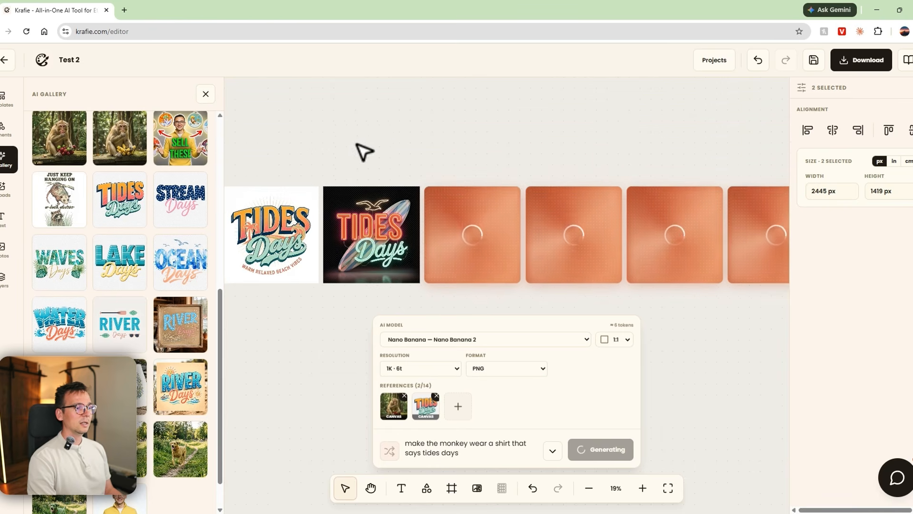
{"action": "left_click_drag", "start_coordinate": [351, 132], "coordinate": [397, 80]}
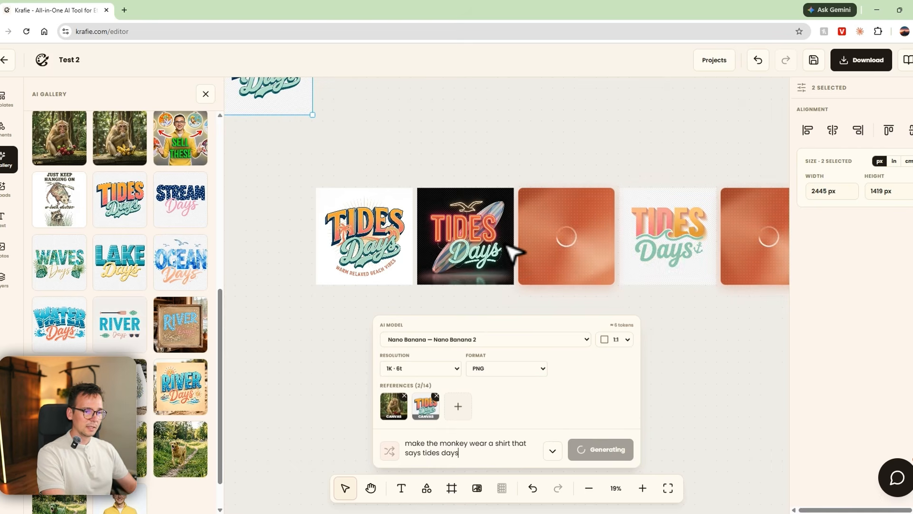
{"action": "left_click_drag", "start_coordinate": [557, 184], "coordinate": [411, 165]}
{"action": "left_click_drag", "start_coordinate": [554, 155], "coordinate": [438, 162]}
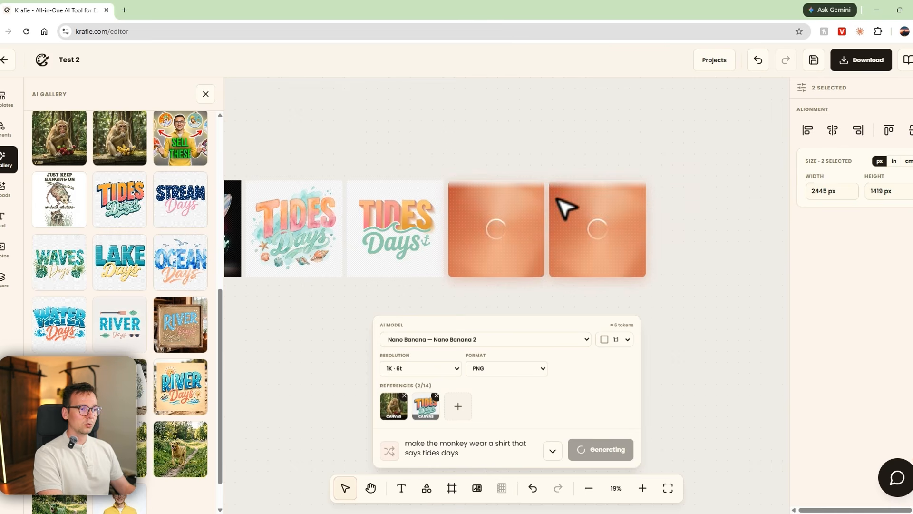
{"action": "scroll", "coordinate": [562, 295], "scroll_direction": "up", "scroll_amount": 5}
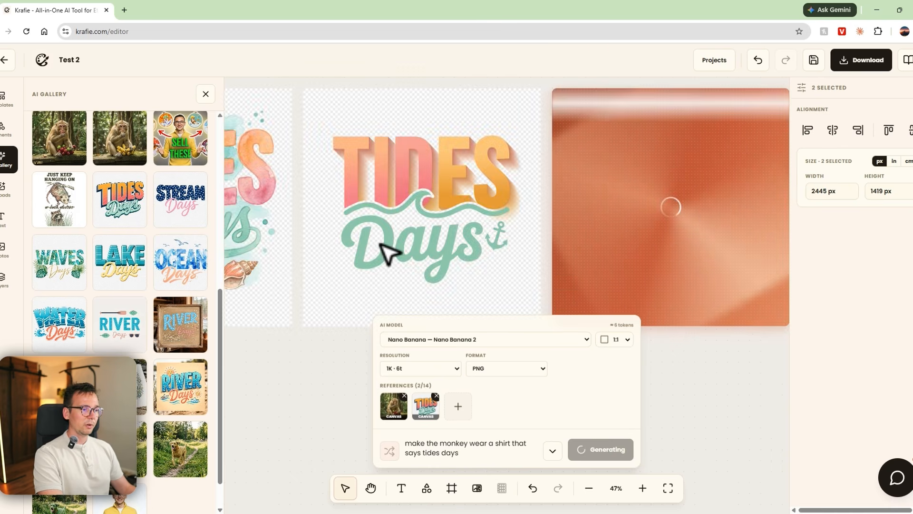
{"action": "scroll", "coordinate": [547, 229], "scroll_direction": "down", "scroll_amount": 3}
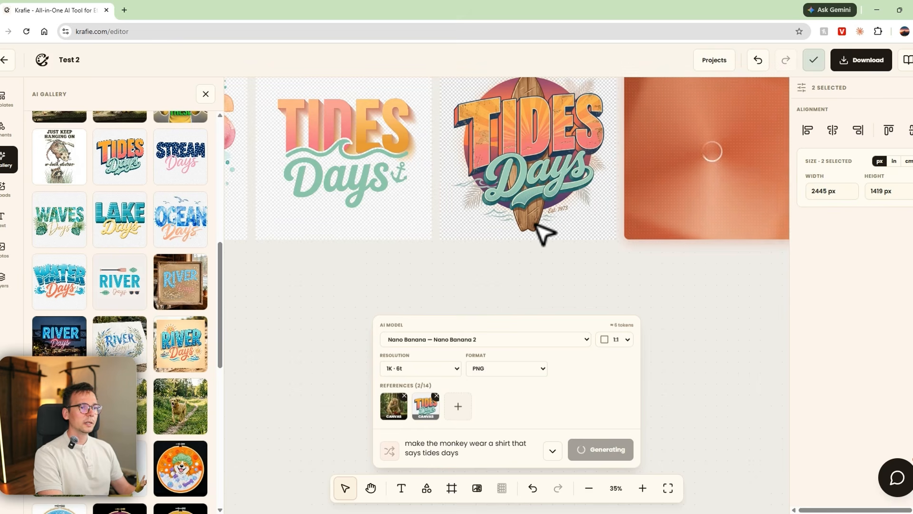
{"action": "scroll", "coordinate": [557, 221], "scroll_direction": "down", "scroll_amount": 3}
{"action": "scroll", "coordinate": [559, 209], "scroll_direction": "down", "scroll_amount": 3}
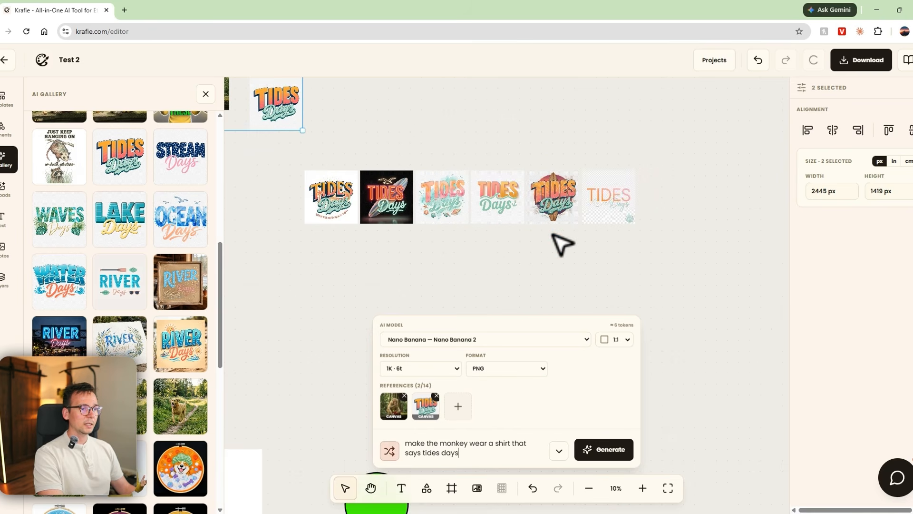
{"action": "scroll", "coordinate": [479, 315], "scroll_direction": "up", "scroll_amount": 5}
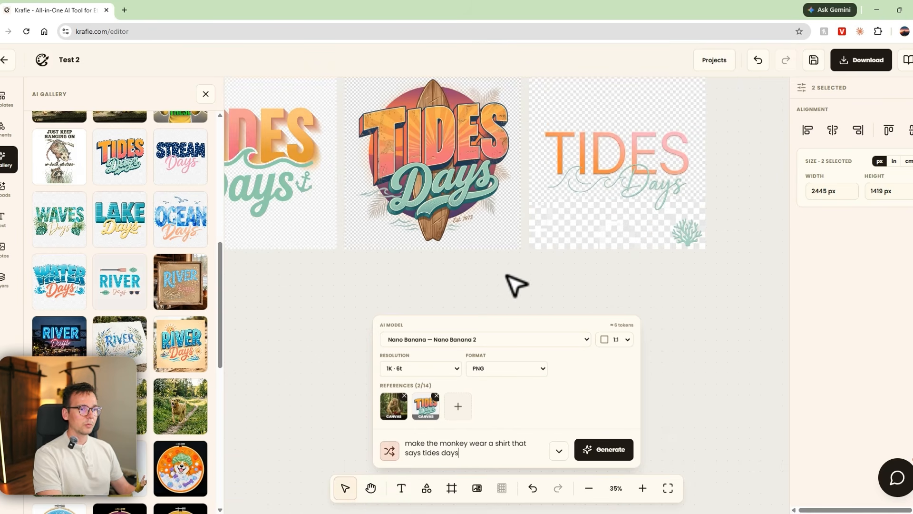
{"action": "scroll", "coordinate": [514, 287], "scroll_direction": "down", "scroll_amount": 5}
{"action": "scroll", "coordinate": [404, 155], "scroll_direction": "down", "scroll_amount": 1}
Step: Move the selected monkey and Tides Days pair farther up, away from the row of variations
{"action": "left_click_drag", "start_coordinate": [328, 125], "coordinate": [564, 276]}
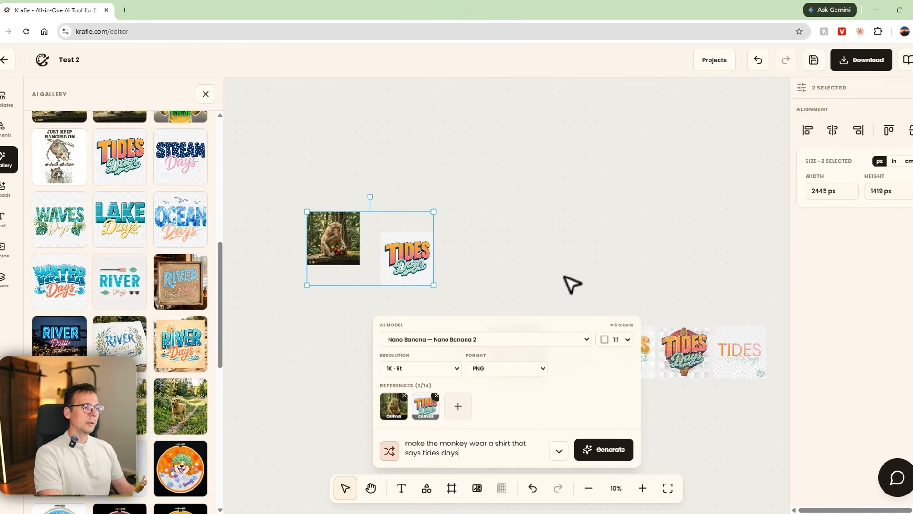
{"action": "left_click_drag", "start_coordinate": [405, 227], "coordinate": [409, 157]}
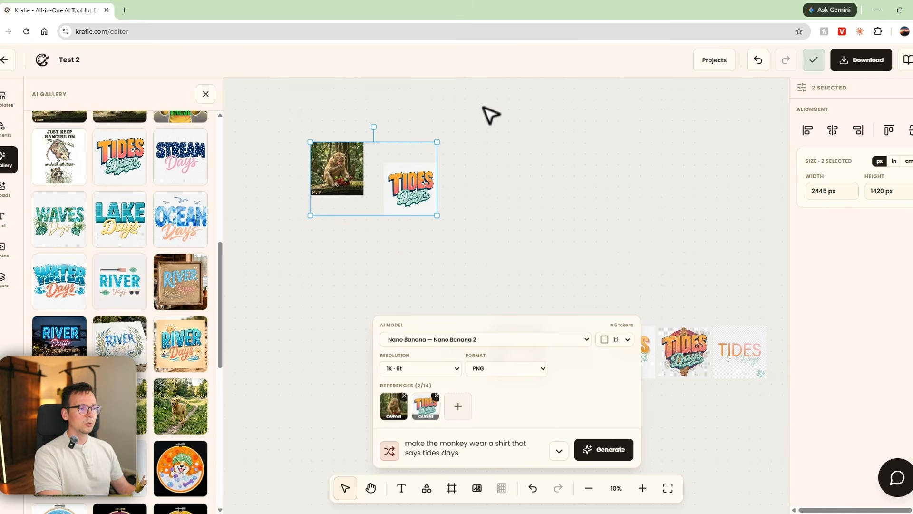
{"action": "mouse_move", "coordinate": [477, 122]}
{"action": "left_mouse_down"}
{"action": "mouse_move", "coordinate": [318, 161]}
{"action": "mouse_move", "coordinate": [288, 228]}
{"action": "left_mouse_up"}
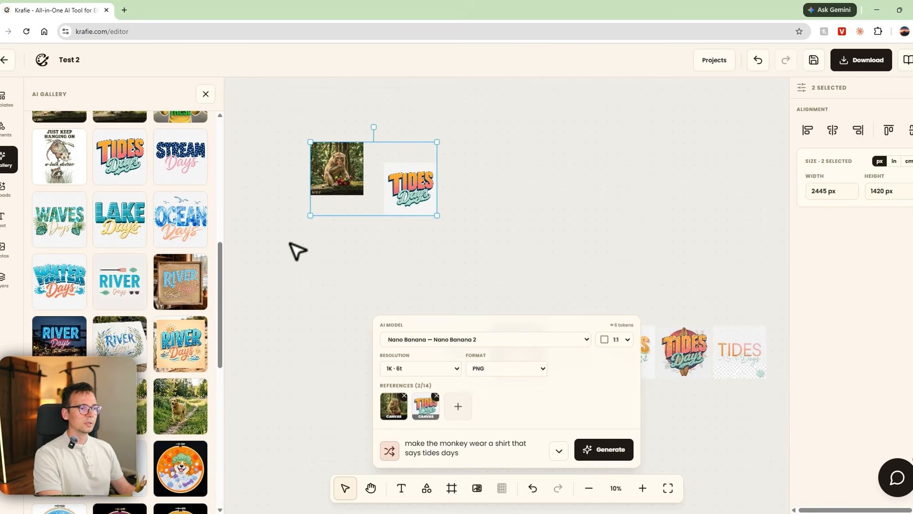
Step: Generate the image that combines the monkey and Tides Days references
{"action": "left_click", "coordinate": [600, 450]}
{"action": "left_click", "coordinate": [465, 209]}
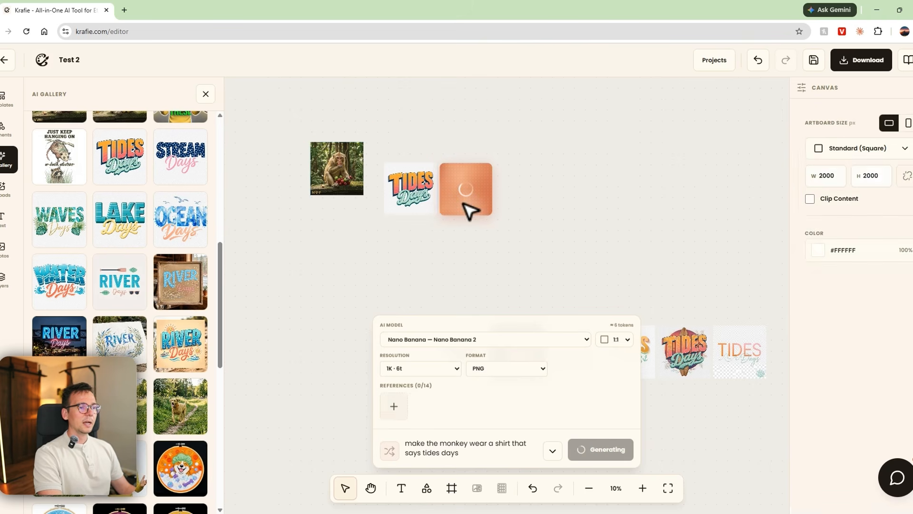
{"action": "scroll", "coordinate": [463, 204], "scroll_direction": "up", "scroll_amount": 4}
{"action": "scroll", "coordinate": [491, 208], "scroll_direction": "down", "scroll_amount": 2}
{"action": "scroll", "coordinate": [475, 200], "scroll_direction": "up", "scroll_amount": 2}
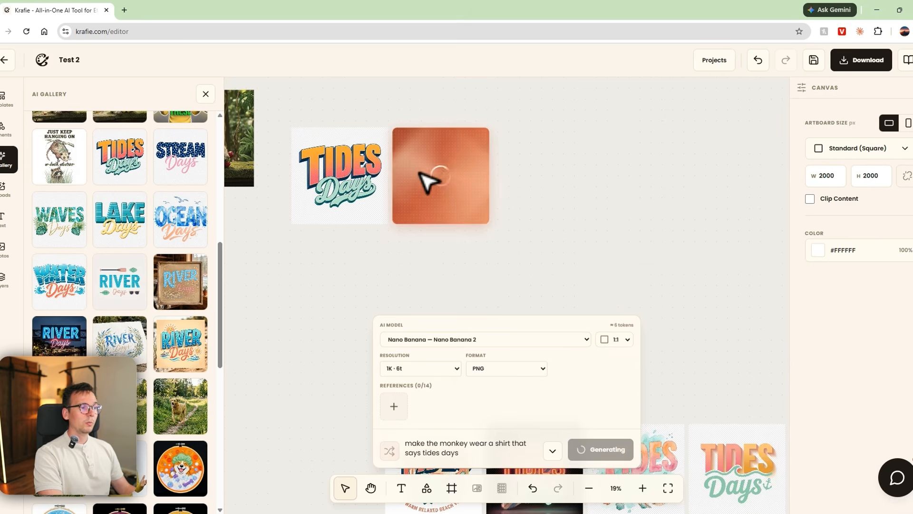
{"action": "scroll", "coordinate": [387, 123], "scroll_direction": "down", "scroll_amount": 3}
{"action": "left_click_drag", "start_coordinate": [385, 96], "coordinate": [280, 227]}
{"action": "left_click", "coordinate": [476, 284]}
{"action": "scroll", "coordinate": [475, 285], "scroll_direction": "down", "scroll_amount": 3}
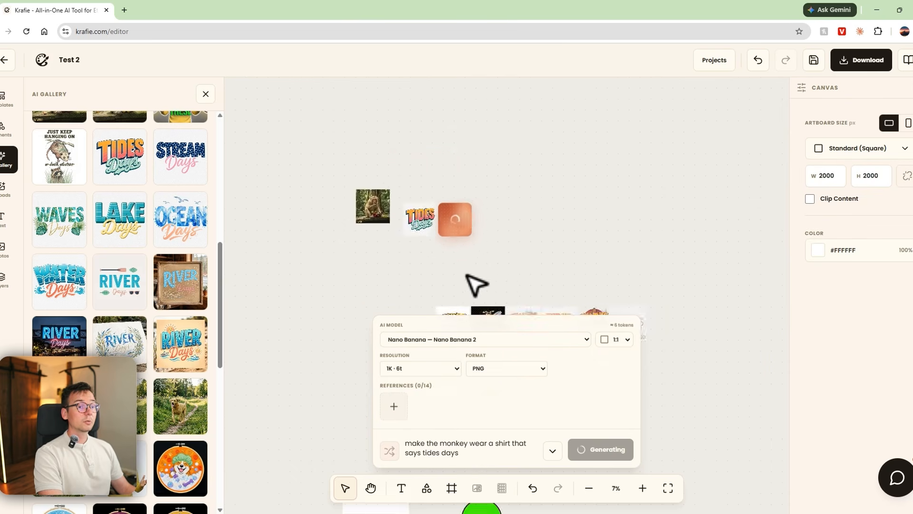
{"action": "scroll", "coordinate": [476, 284], "scroll_direction": "down", "scroll_amount": 3}
{"action": "scroll", "coordinate": [475, 272], "scroll_direction": "down", "scroll_amount": 1}
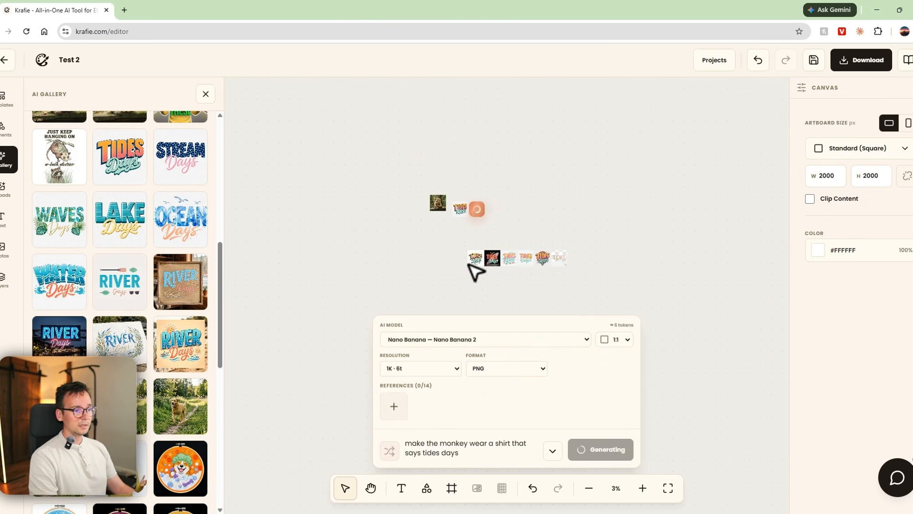
Step: Select the six Tides Days variations together and check the download options without downloading
{"action": "left_click_drag", "start_coordinate": [468, 265], "coordinate": [420, 196]}
{"action": "left_click_drag", "start_coordinate": [512, 177], "coordinate": [315, 231]}
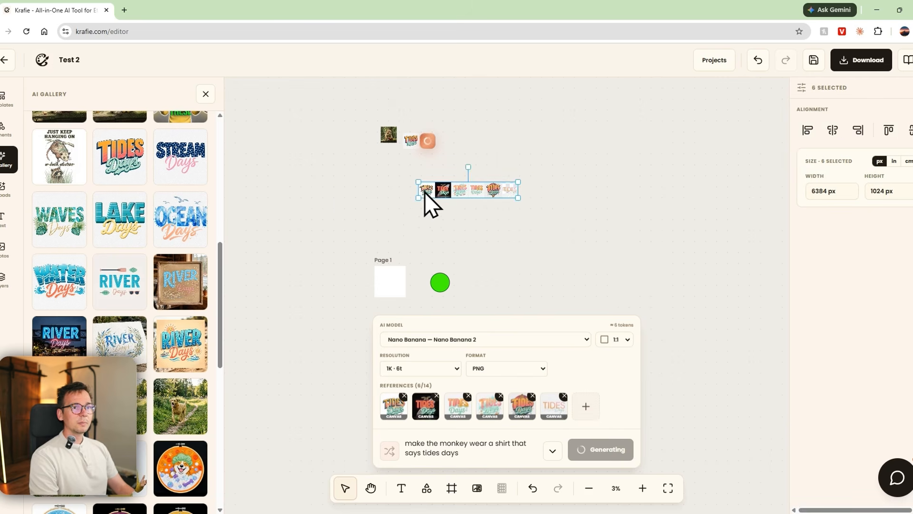
{"action": "left_click", "coordinate": [868, 60]}
{"action": "key", "text": "Escape"}
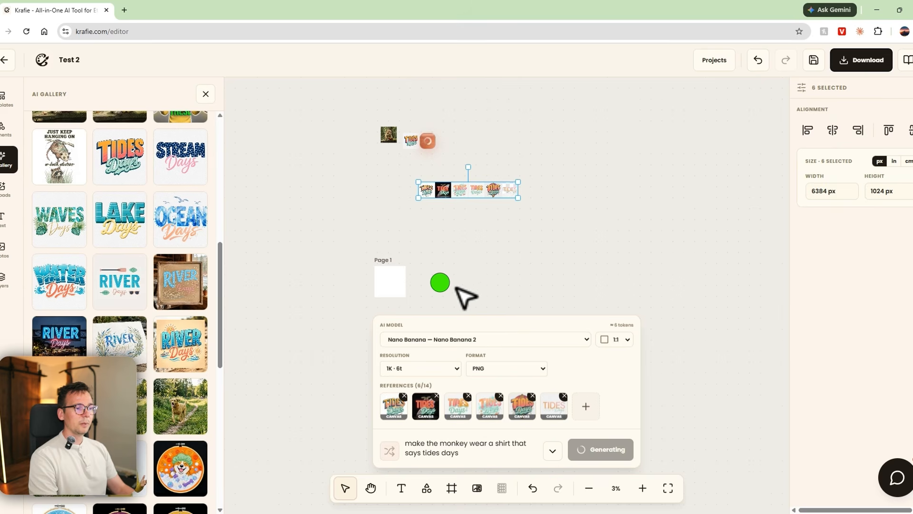
{"action": "left_click", "coordinate": [402, 275]}
{"action": "left_click", "coordinate": [380, 257]}
{"action": "left_click", "coordinate": [400, 249]}
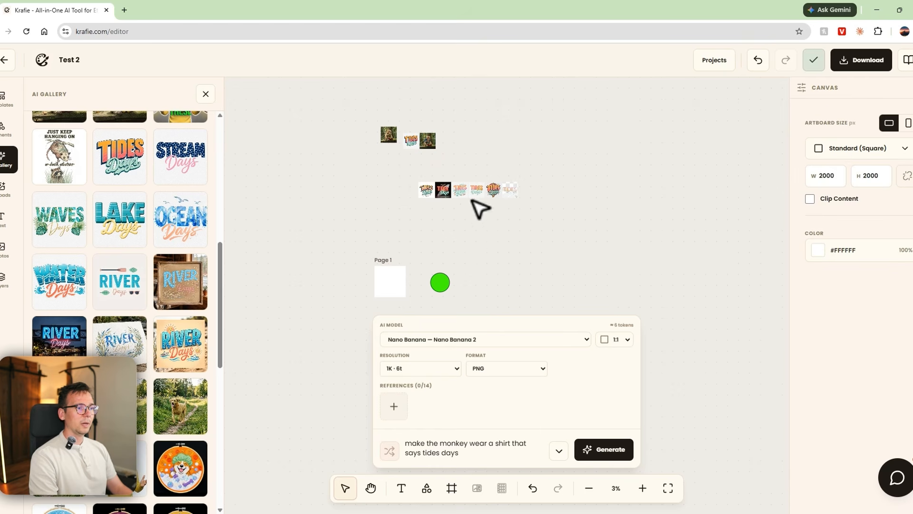
Step: Place the generated image of the monkey in the Tides Days shirt on Page 1 and enlarge it to fill the artboard
{"action": "scroll", "coordinate": [353, 261], "scroll_direction": "up", "scroll_amount": 10}
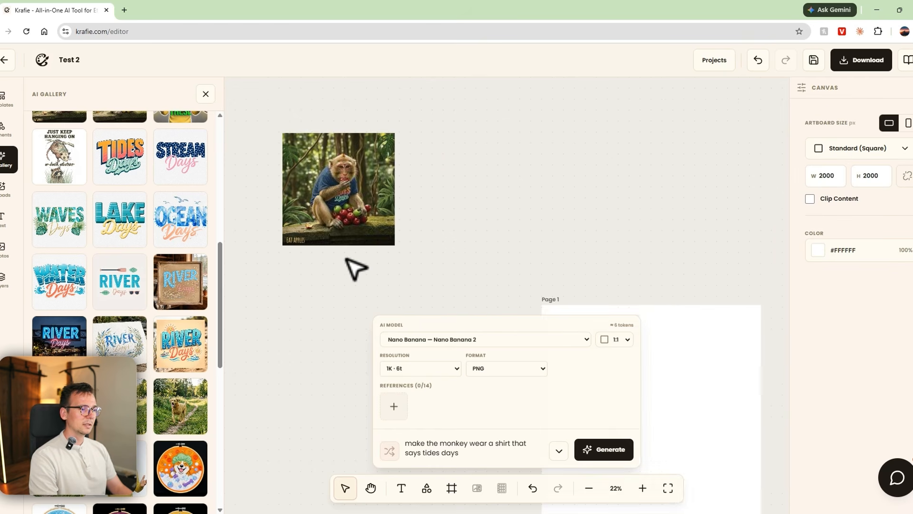
{"action": "left_click_drag", "start_coordinate": [445, 159], "coordinate": [526, 266]}
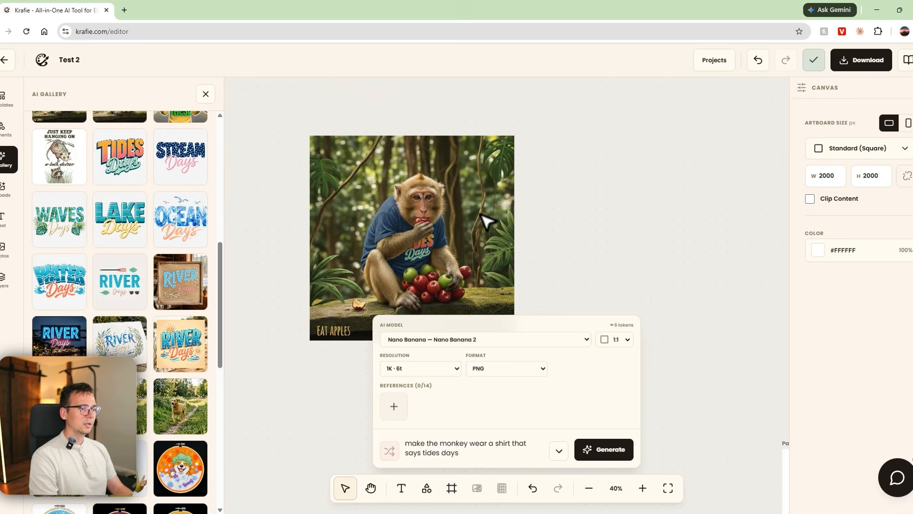
{"action": "scroll", "coordinate": [519, 276], "scroll_direction": "down", "scroll_amount": 5}
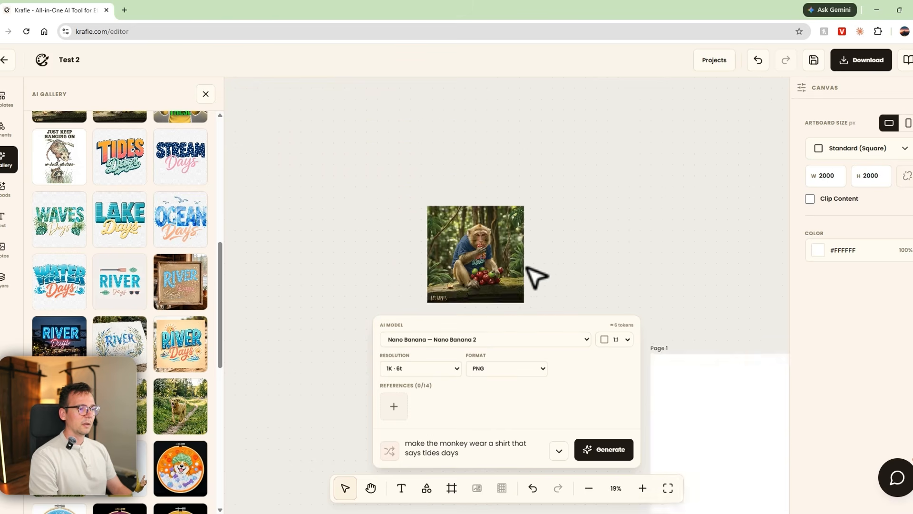
{"action": "left_click", "coordinate": [407, 231]}
{"action": "left_click_drag", "start_coordinate": [409, 221], "coordinate": [329, 147]}
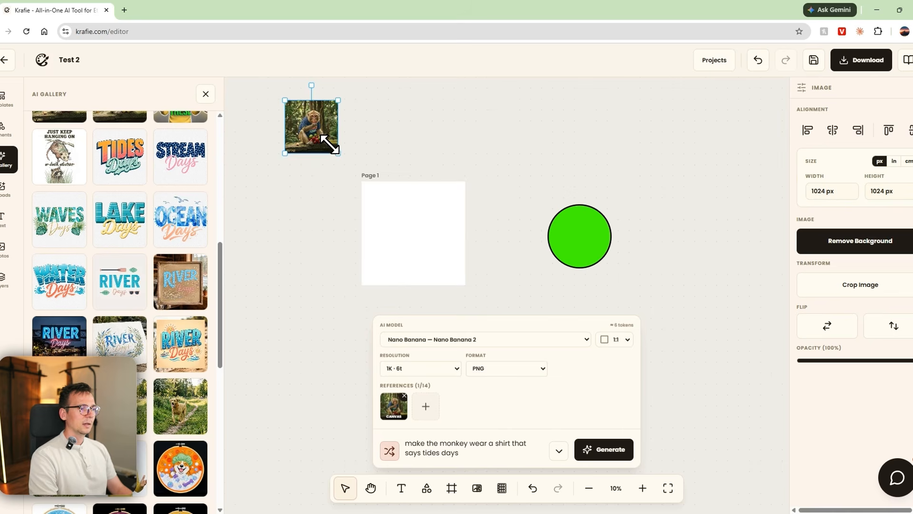
{"action": "left_click", "coordinate": [485, 241]}
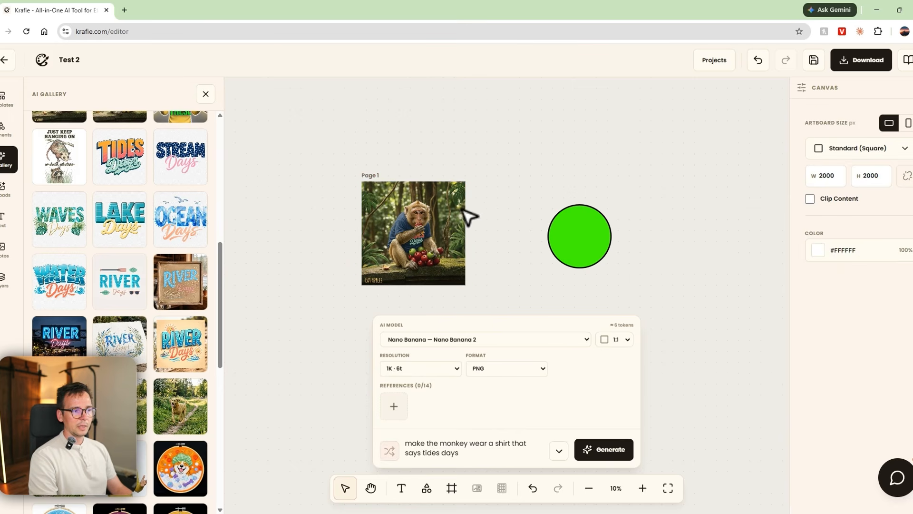
Step: Check the download options for Page 1, then cancel the download
{"action": "left_click", "coordinate": [446, 229]}
{"action": "left_click", "coordinate": [844, 59]}
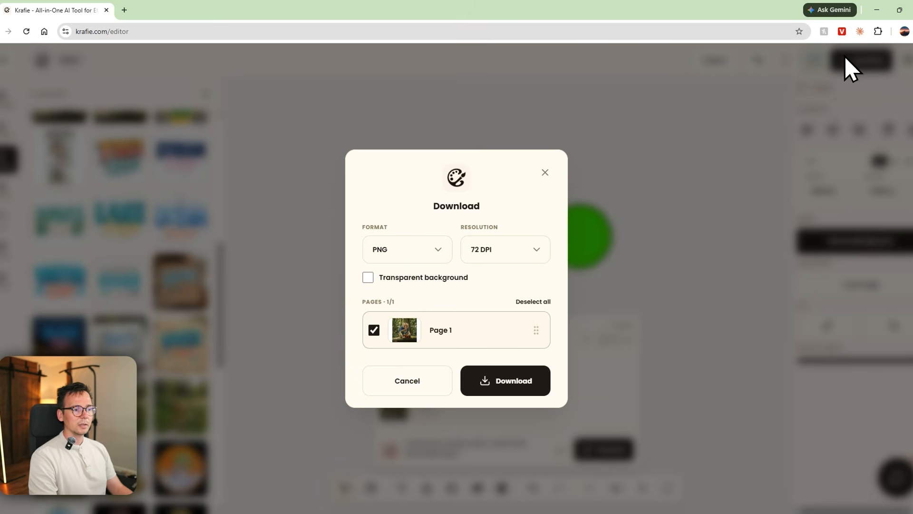
{"action": "left_click", "coordinate": [423, 381]}
{"action": "left_click", "coordinate": [477, 239]}
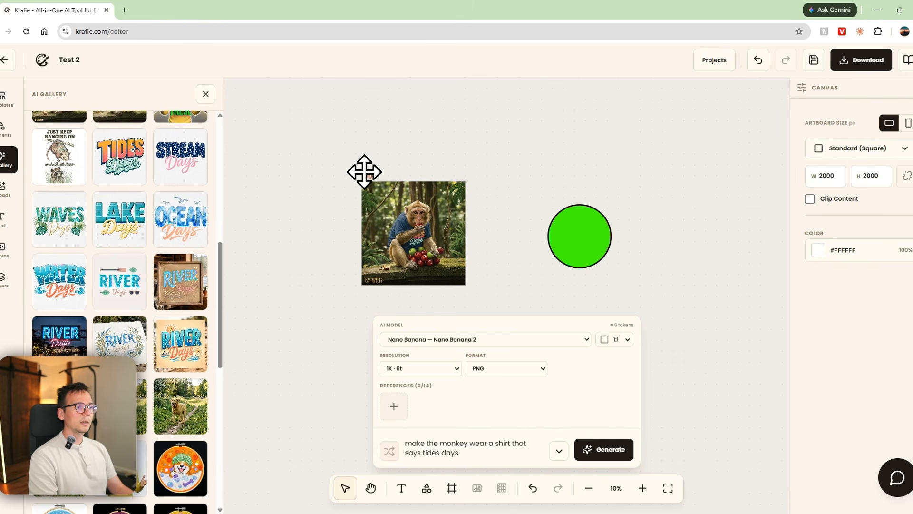
Step: Select the row of six Tides Days variations and move it farther up and to the right, clear of the artboard
{"action": "left_click_drag", "start_coordinate": [364, 172], "coordinate": [302, 65]}
{"action": "scroll", "coordinate": [359, 192], "scroll_direction": "down", "scroll_amount": 4}
{"action": "scroll", "coordinate": [365, 240], "scroll_direction": "up", "scroll_amount": 3}
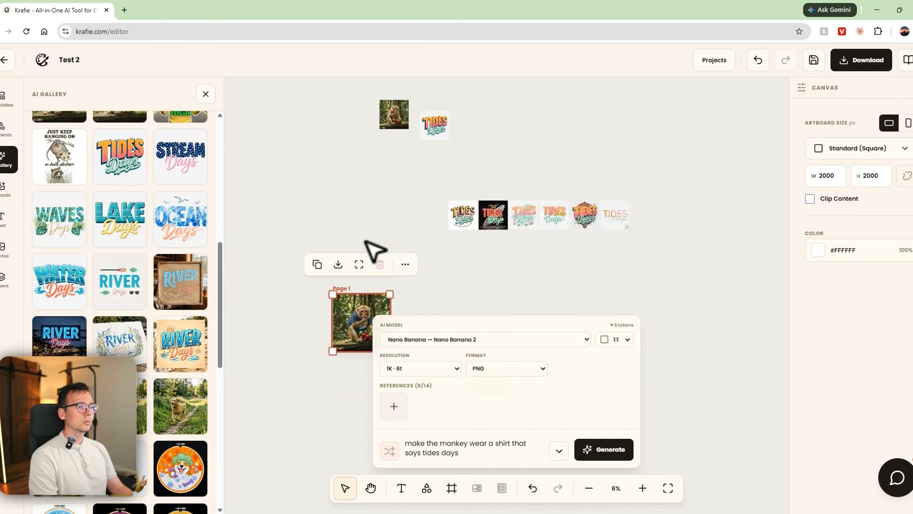
{"action": "left_click_drag", "start_coordinate": [425, 172], "coordinate": [687, 209]}
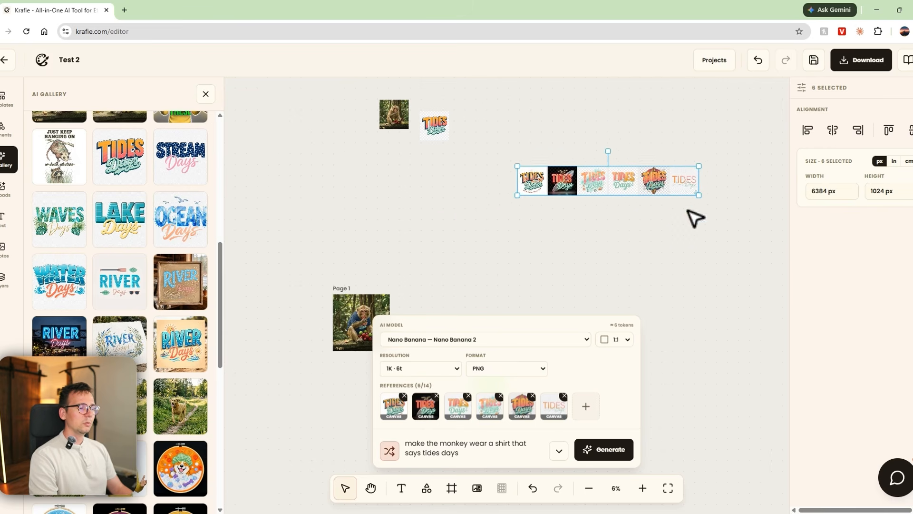
Step: Duplicate the Page 1 artboard and delete the copied monkey image so the second page is blank
{"action": "scroll", "coordinate": [588, 299], "scroll_direction": "down", "scroll_amount": 3}
{"action": "left_click", "coordinate": [335, 139]}
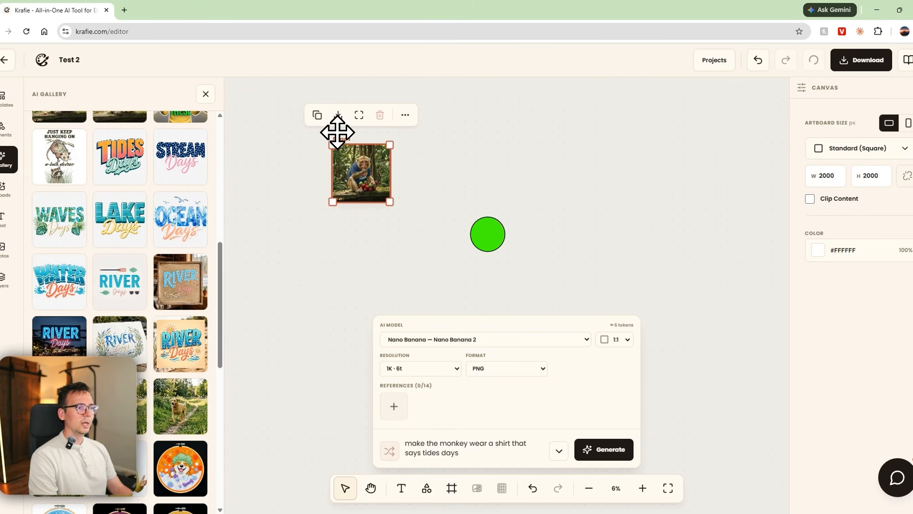
{"action": "left_click", "coordinate": [317, 115]}
{"action": "left_click", "coordinate": [409, 157]}
{"action": "key", "text": "Delete"}
Step: Move the neon Tides Days variation with the black background out of the row to Page 2 and enlarge it
{"action": "scroll", "coordinate": [486, 171], "scroll_direction": "up", "scroll_amount": 3}
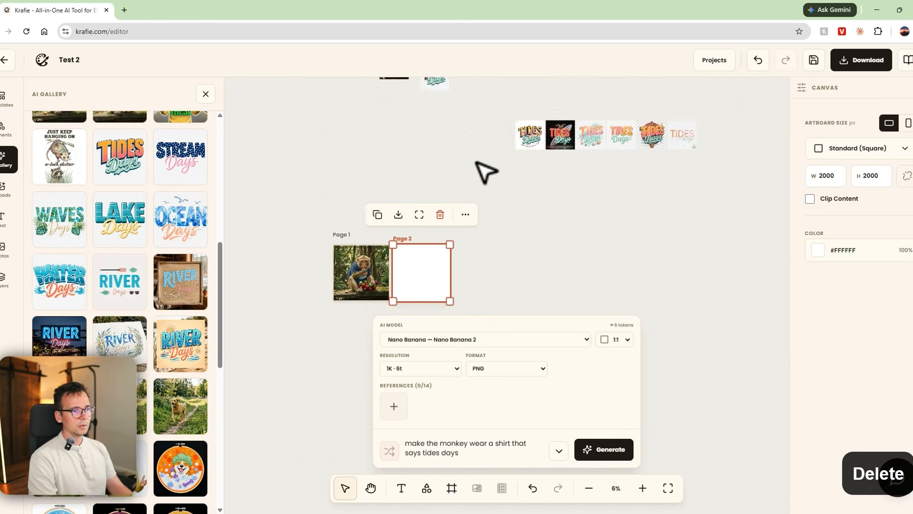
{"action": "left_click_drag", "start_coordinate": [560, 186], "coordinate": [425, 317]}
{"action": "scroll", "coordinate": [425, 316], "scroll_direction": "down", "scroll_amount": 3}
{"action": "left_click_drag", "start_coordinate": [427, 163], "coordinate": [567, 208]}
Step: Move Page 2 away from Page 1 and position the neon Tides Days design so it fills that artboard
{"action": "left_click_drag", "start_coordinate": [540, 172], "coordinate": [455, 147]}
{"action": "left_click", "coordinate": [534, 172]}
{"action": "left_click_drag", "start_coordinate": [399, 186], "coordinate": [472, 172]}
{"action": "left_click_drag", "start_coordinate": [406, 137], "coordinate": [430, 131]}
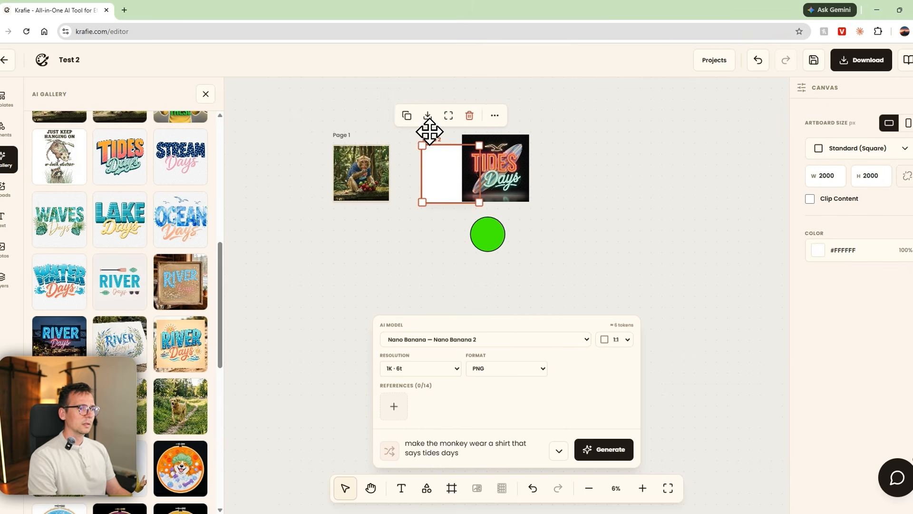
{"action": "left_click", "coordinate": [505, 152]}
{"action": "left_click_drag", "start_coordinate": [513, 159], "coordinate": [475, 166]}
{"action": "left_click", "coordinate": [546, 174]}
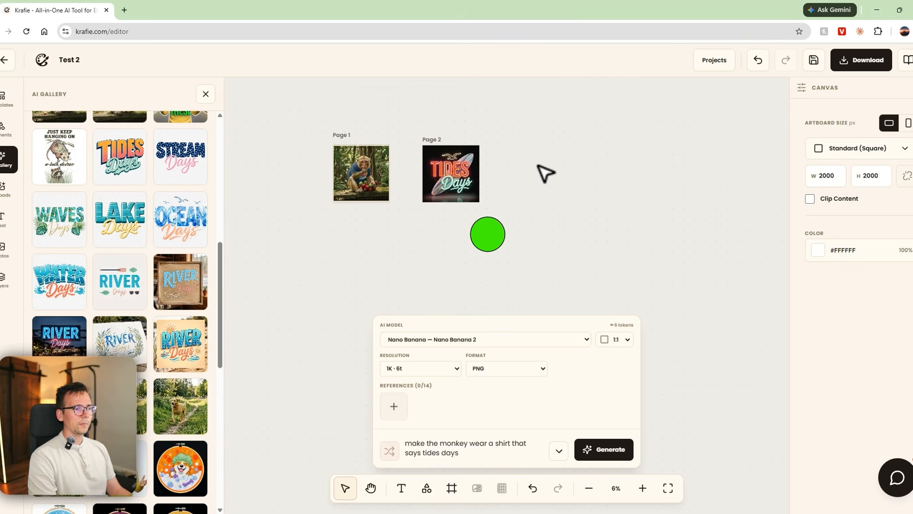
Step: Move the Page 2 artboard with its neon design around the canvas and set it beside Page 1
{"action": "left_click_drag", "start_coordinate": [429, 139], "coordinate": [489, 134]}
{"action": "left_click", "coordinate": [546, 121]}
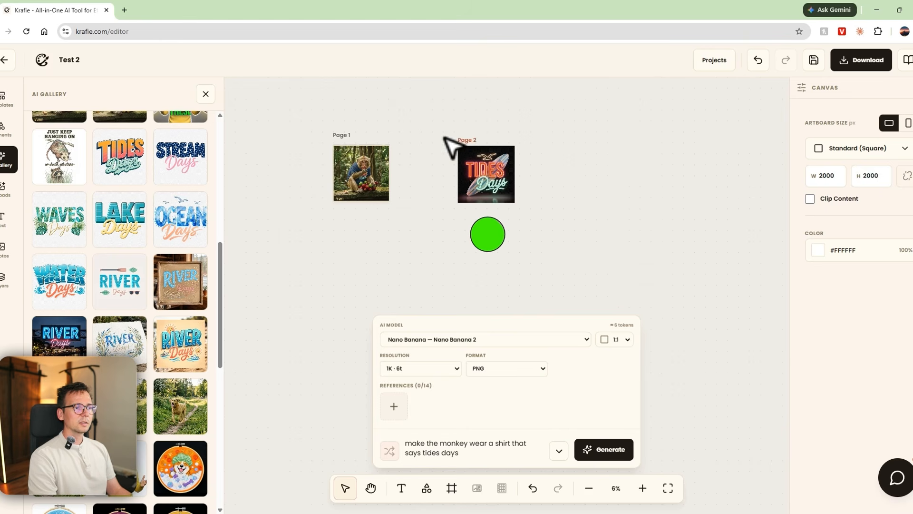
{"action": "left_click", "coordinate": [469, 137]}
{"action": "left_click_drag", "start_coordinate": [469, 138], "coordinate": [410, 127]}
{"action": "left_click", "coordinate": [497, 141]}
Step: Quick-export Page 2 as a PNG, open the downloaded file and close its viewer
{"action": "left_click", "coordinate": [409, 136]}
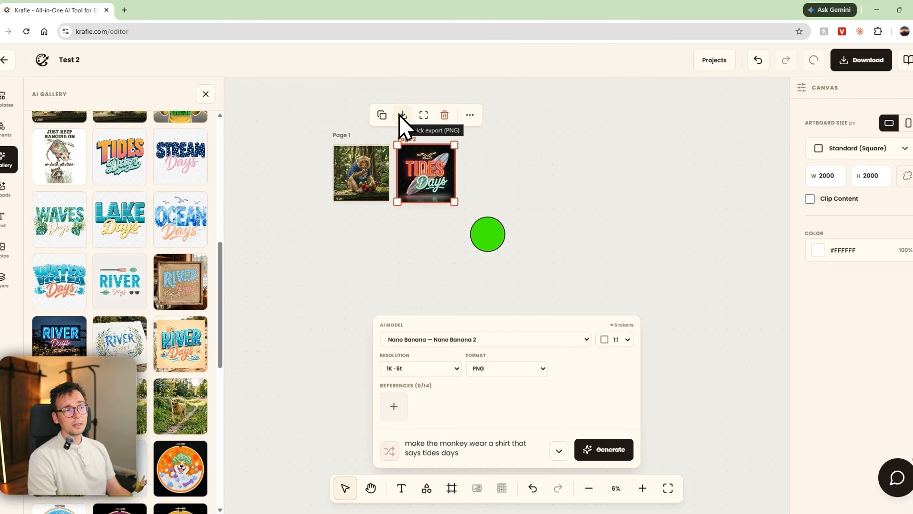
{"action": "left_click", "coordinate": [401, 115]}
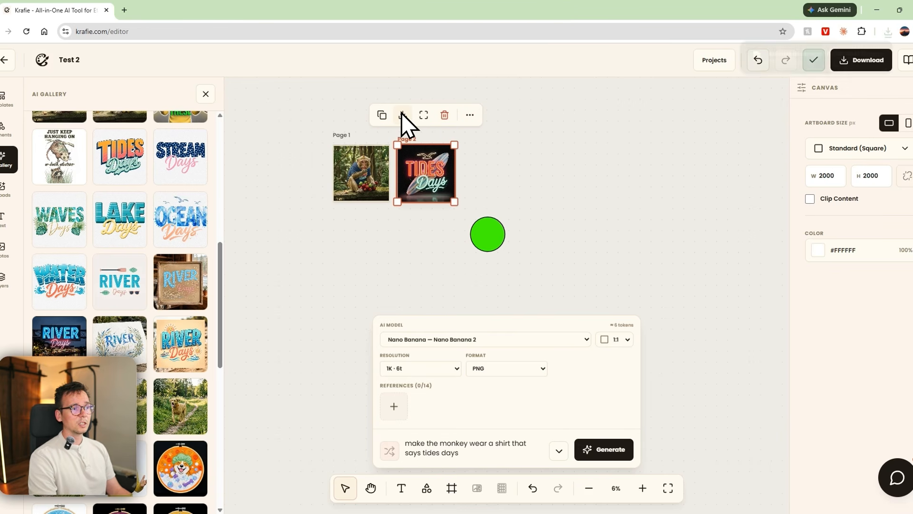
{"action": "left_click", "coordinate": [797, 71]}
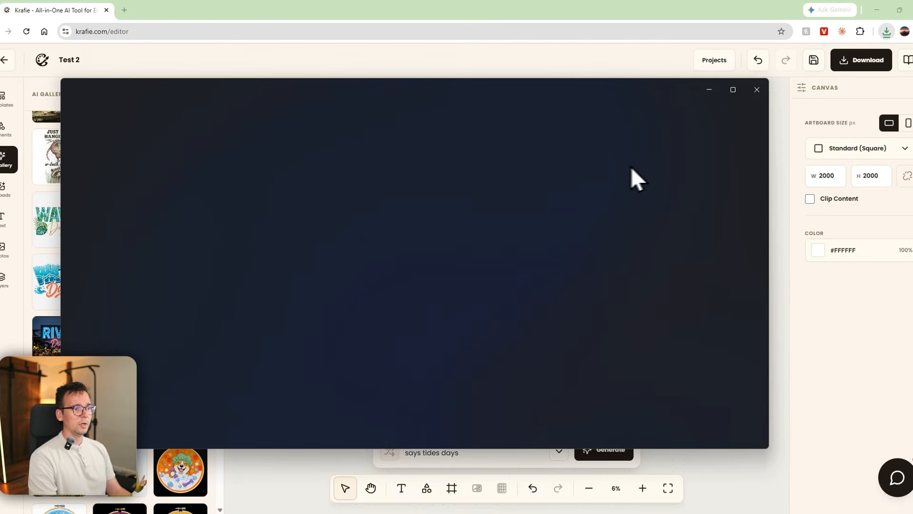
{"action": "left_click", "coordinate": [755, 90]}
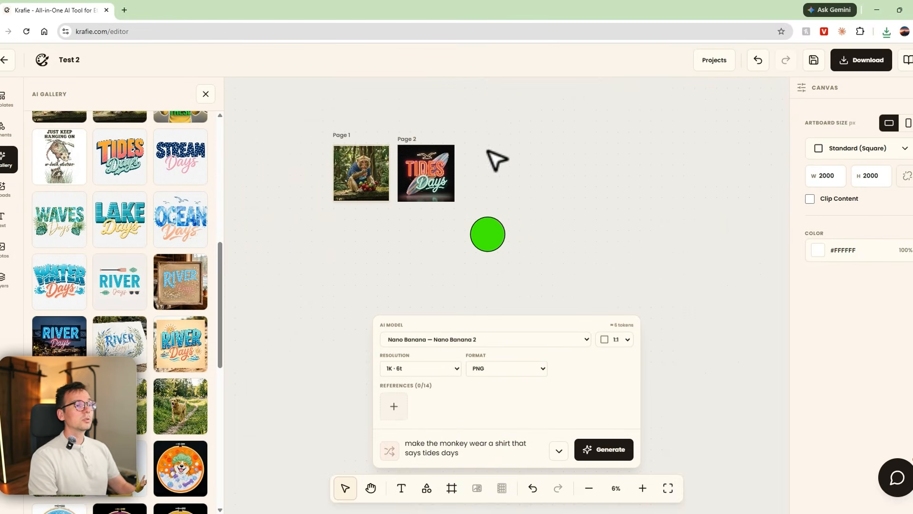
Step: Examine the neon Tides Days design on Page 2 up close, checking the lettering and the background
{"action": "left_click", "coordinate": [430, 173]}
{"action": "scroll", "coordinate": [507, 180], "scroll_direction": "up", "scroll_amount": 5}
{"action": "scroll", "coordinate": [518, 204], "scroll_direction": "left", "scroll_amount": 3}
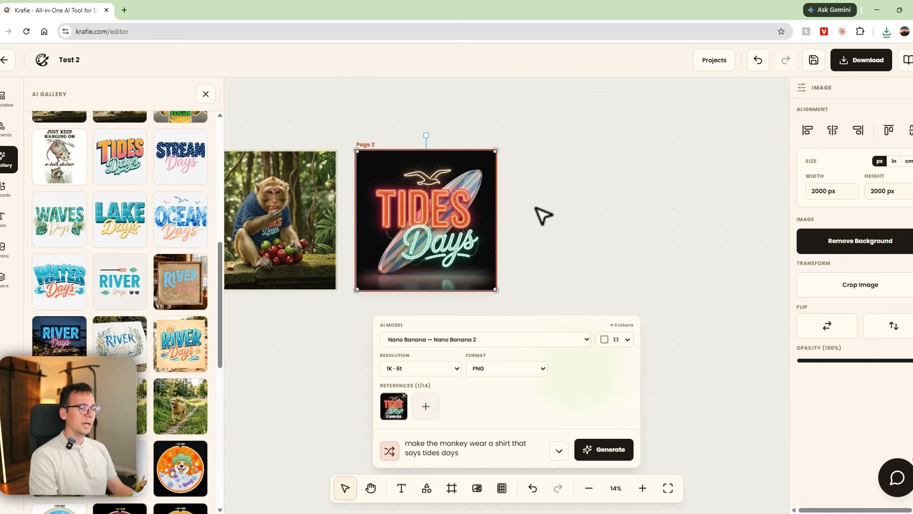
{"action": "left_click", "coordinate": [558, 113]}
{"action": "left_click", "coordinate": [503, 153]}
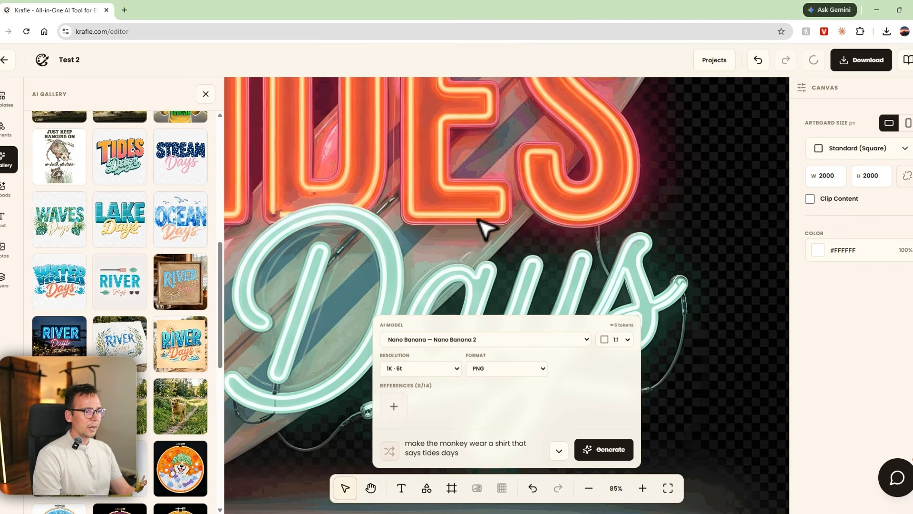
{"action": "scroll", "coordinate": [483, 228], "scroll_direction": "down", "scroll_amount": 5}
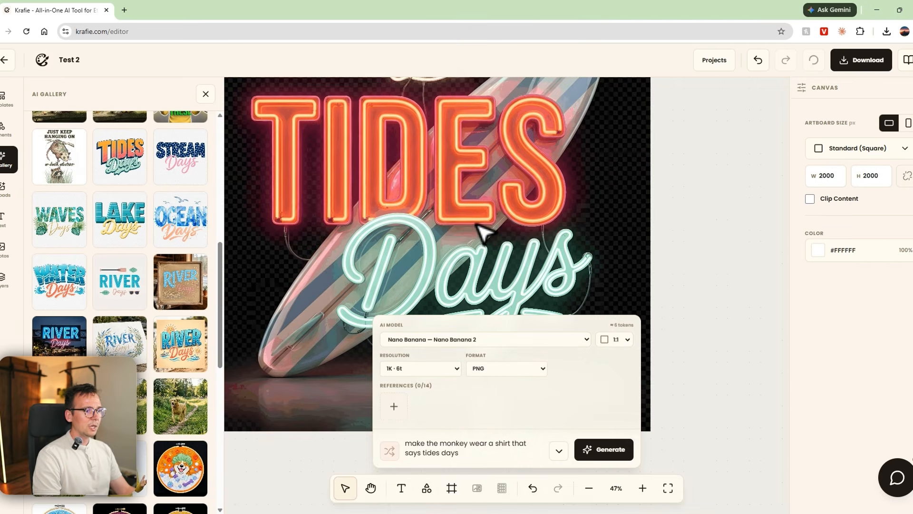
{"action": "scroll", "coordinate": [483, 234], "scroll_direction": "down", "scroll_amount": 2}
{"action": "left_click", "coordinate": [483, 211]}
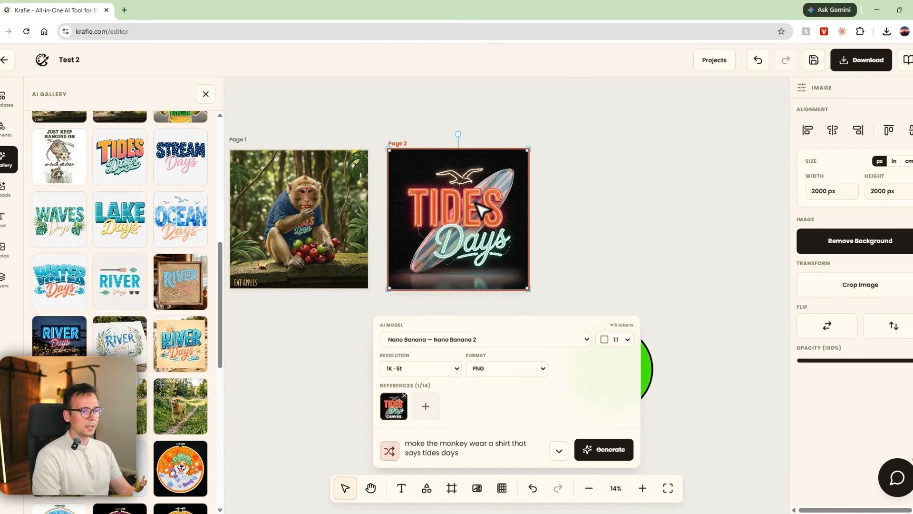
{"action": "left_click", "coordinate": [581, 185]}
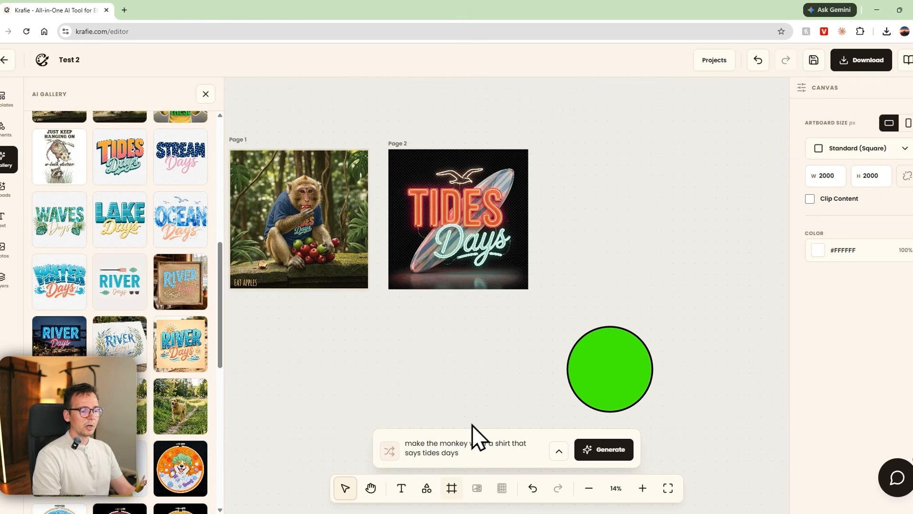
Step: Draw a third artboard beside Page 2, then move and resize it to about 1643 by 1835 px
{"action": "left_click", "coordinate": [451, 490]}
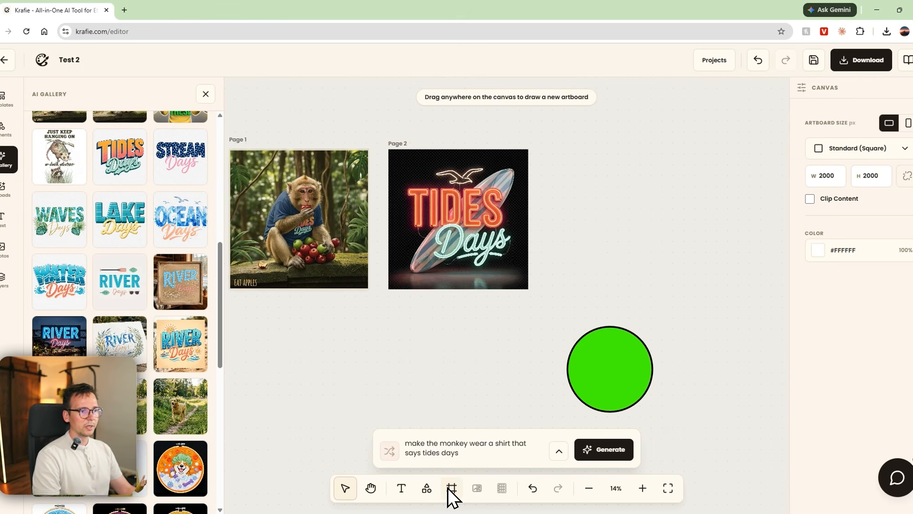
{"action": "left_click_drag", "start_coordinate": [582, 184], "coordinate": [730, 308]}
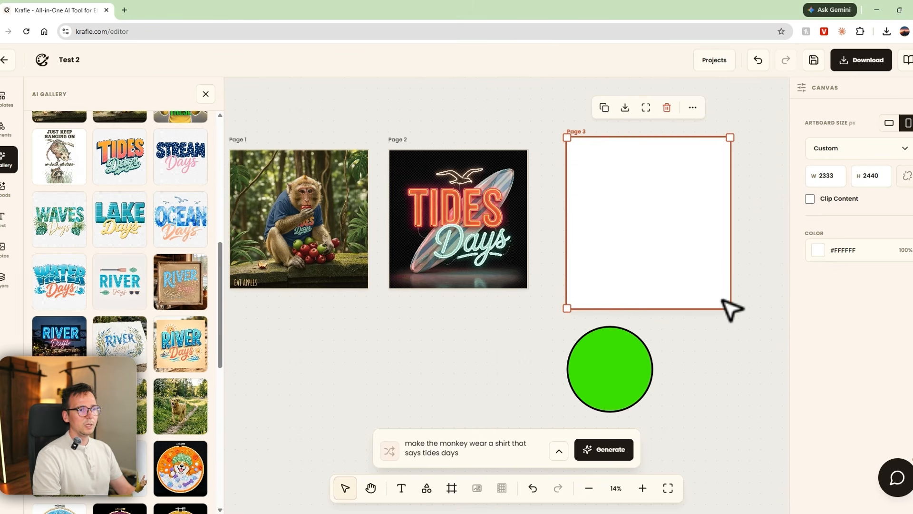
{"action": "left_click_drag", "start_coordinate": [662, 225], "coordinate": [600, 195]}
{"action": "left_click_drag", "start_coordinate": [581, 124], "coordinate": [547, 149]}
{"action": "left_click", "coordinate": [626, 188]}
{"action": "left_click", "coordinate": [588, 159]}
{"action": "left_click", "coordinate": [812, 175]}
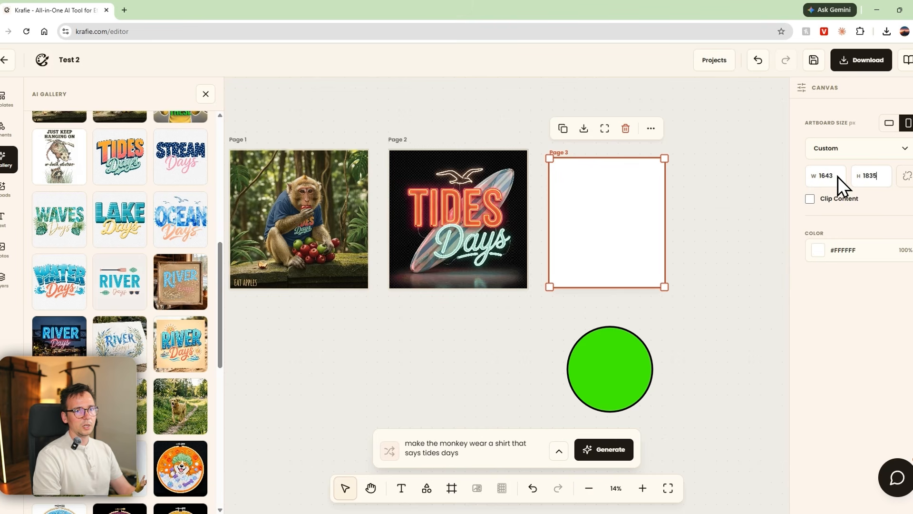
{"action": "left_click", "coordinate": [643, 326]}
Step: Look through the shape elements, AI gallery and uploads, and add the uploaded Pikachu card image to the canvas
{"action": "scroll", "coordinate": [587, 245], "scroll_direction": "down", "scroll_amount": 5}
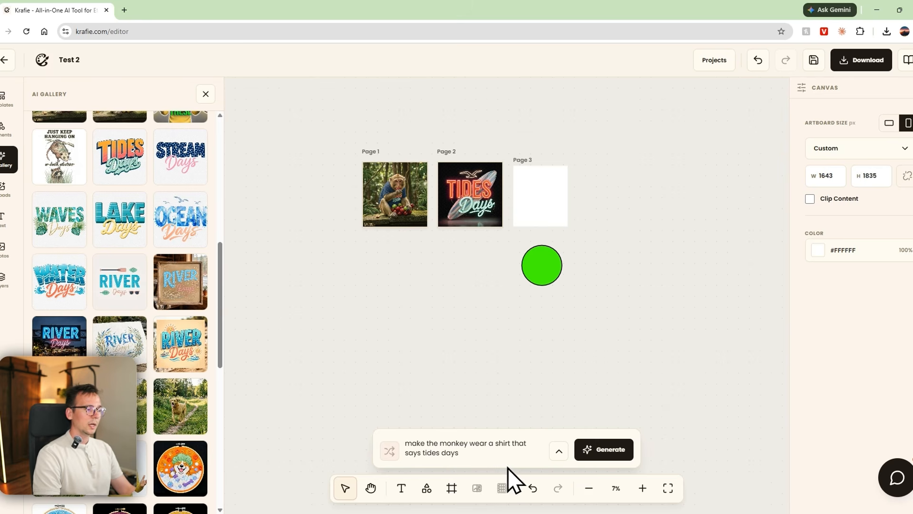
{"action": "left_click", "coordinate": [7, 127]}
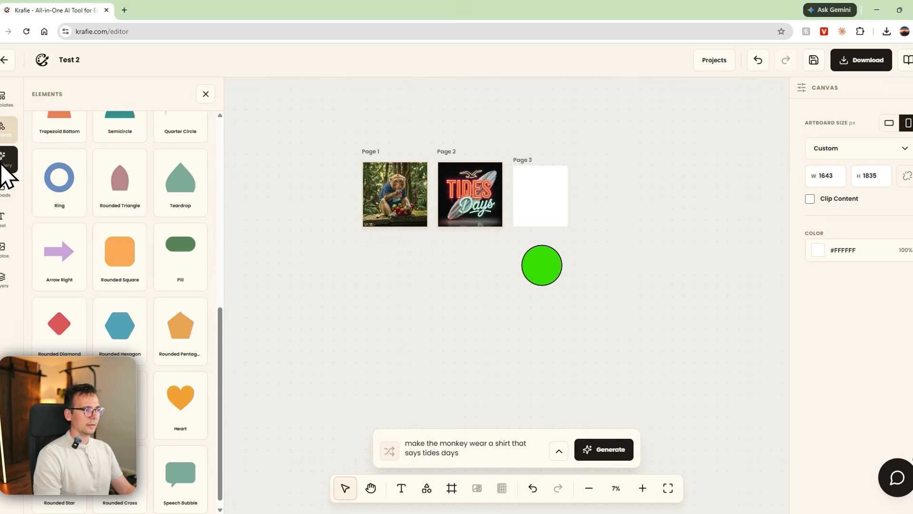
{"action": "scroll", "coordinate": [76, 180], "scroll_direction": "up", "scroll_amount": 5}
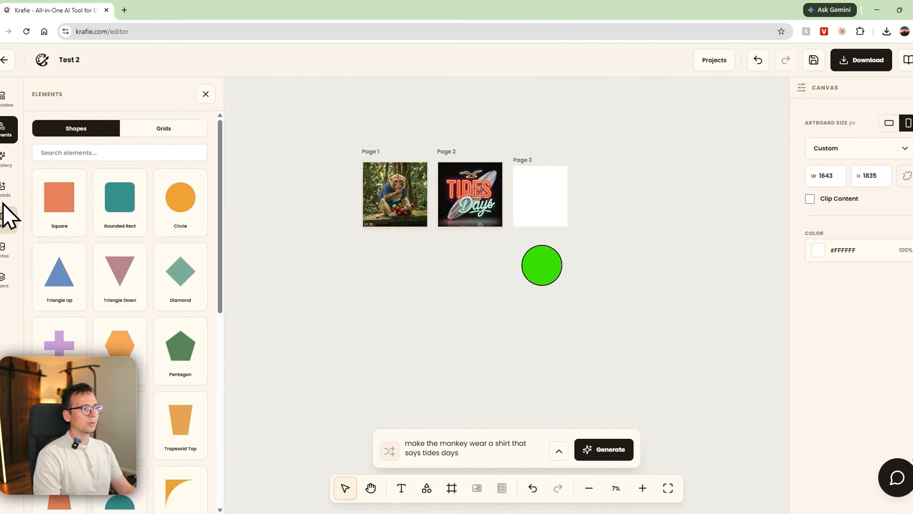
{"action": "left_click", "coordinate": [3, 168]}
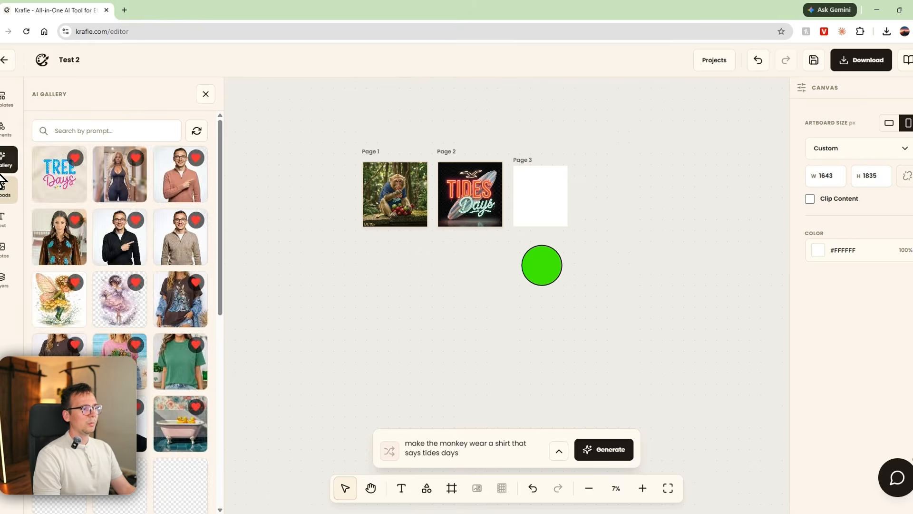
{"action": "left_click", "coordinate": [1, 190]}
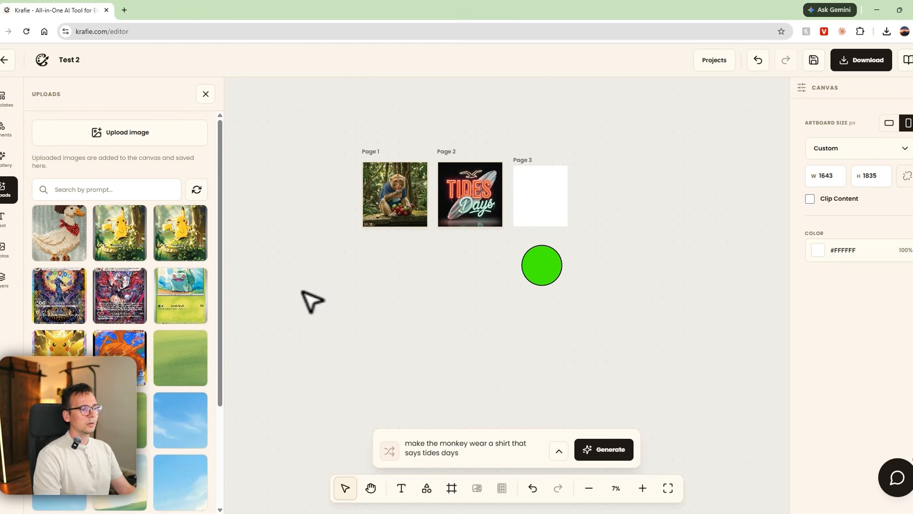
{"action": "scroll", "coordinate": [332, 281], "scroll_direction": "down", "scroll_amount": 3}
{"action": "scroll", "coordinate": [332, 280], "scroll_direction": "left", "scroll_amount": 3}
{"action": "left_click", "coordinate": [121, 227]}
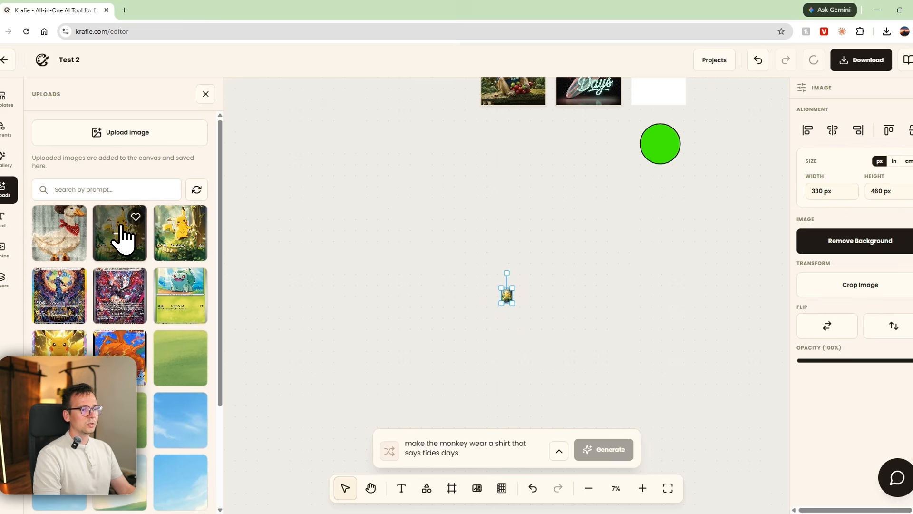
Step: Enlarge the Pikachu card image to about 2220 by 3094 px and position it below the artboards
{"action": "left_click_drag", "start_coordinate": [505, 279], "coordinate": [617, 240]}
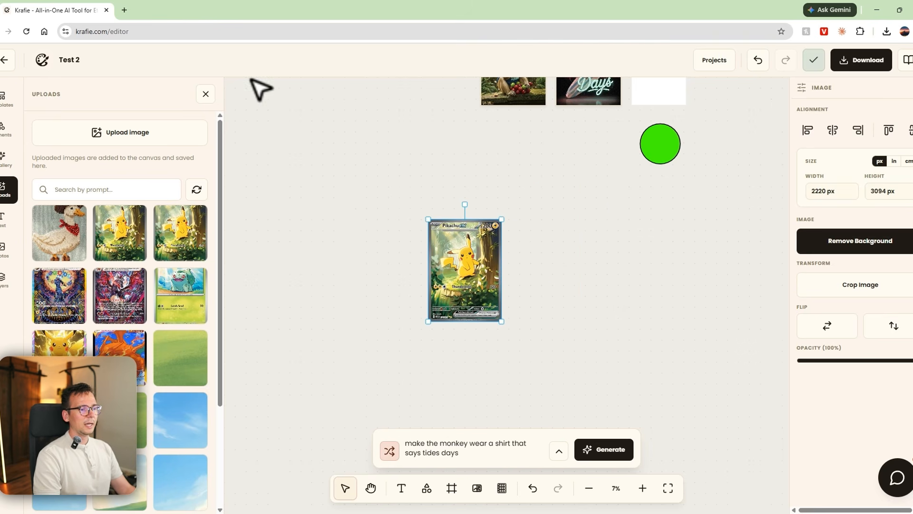
{"action": "left_click", "coordinate": [402, 191]}
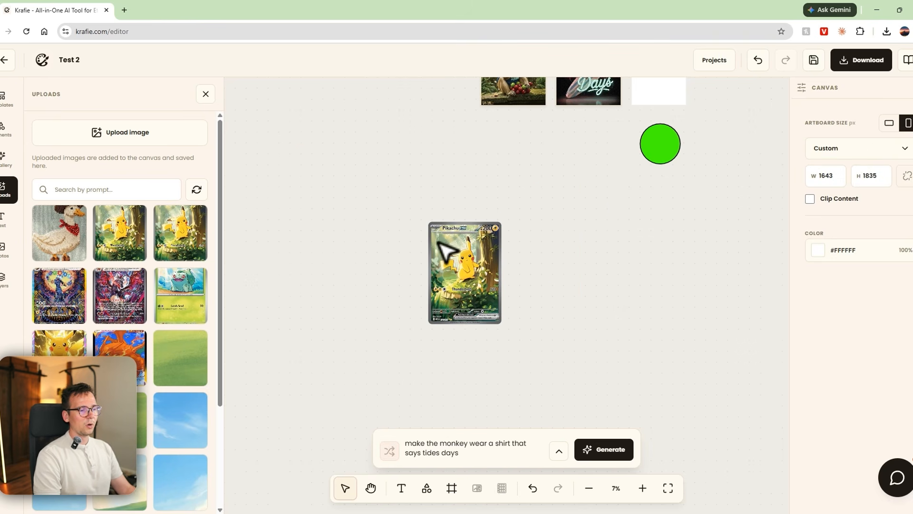
{"action": "left_click_drag", "start_coordinate": [444, 244], "coordinate": [473, 222]}
{"action": "left_click_drag", "start_coordinate": [513, 257], "coordinate": [431, 227]}
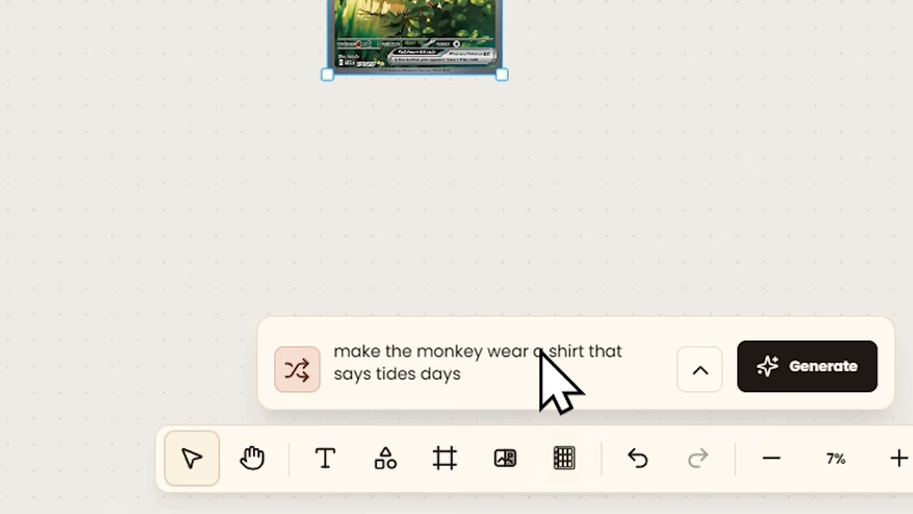
Step: Create a binder page from the selected Pikachu card, comparing the paper sizes and choosing Both
{"action": "left_click", "coordinate": [564, 458]}
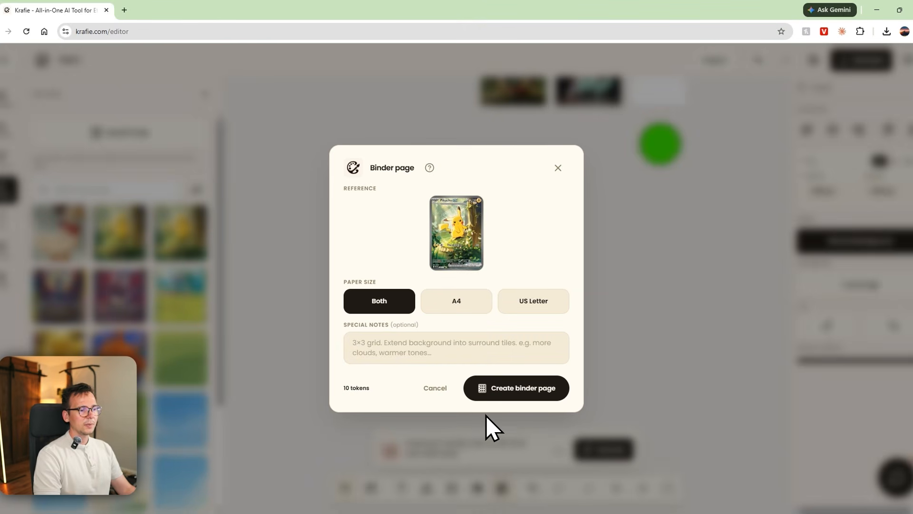
{"action": "left_click", "coordinate": [447, 296]}
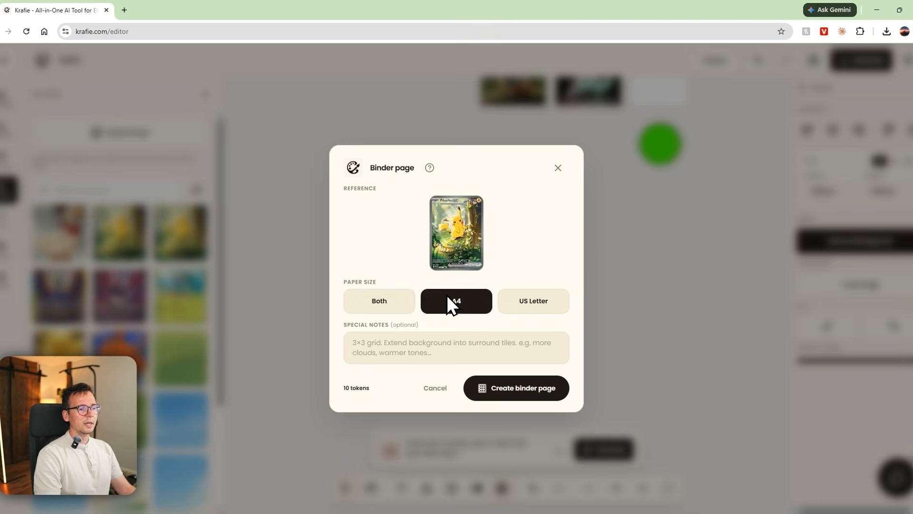
{"action": "left_click", "coordinate": [527, 297]}
{"action": "left_click", "coordinate": [370, 298]}
{"action": "left_click", "coordinate": [463, 304]}
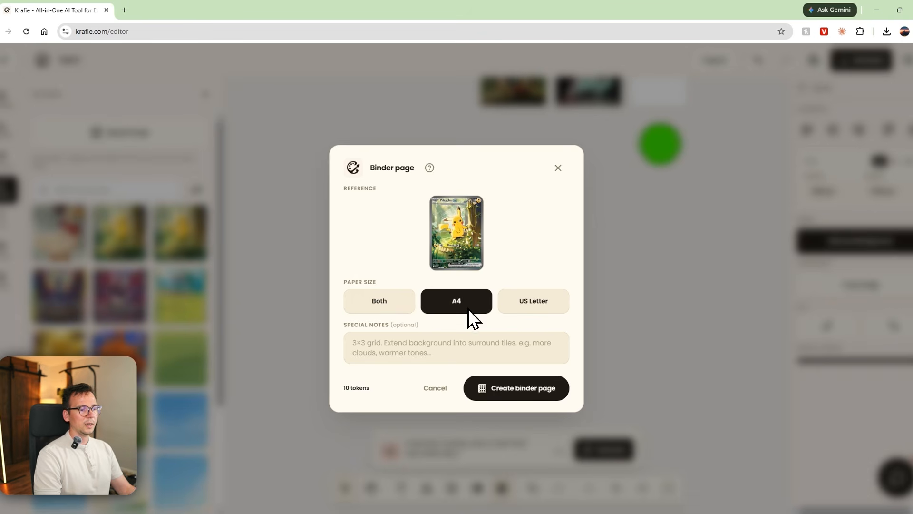
{"action": "left_click", "coordinate": [544, 307]}
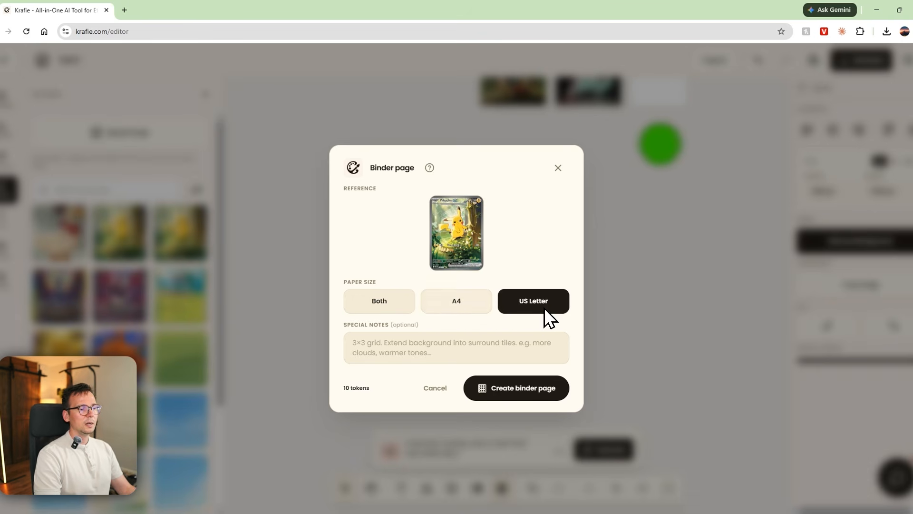
{"action": "left_click", "coordinate": [405, 301]}
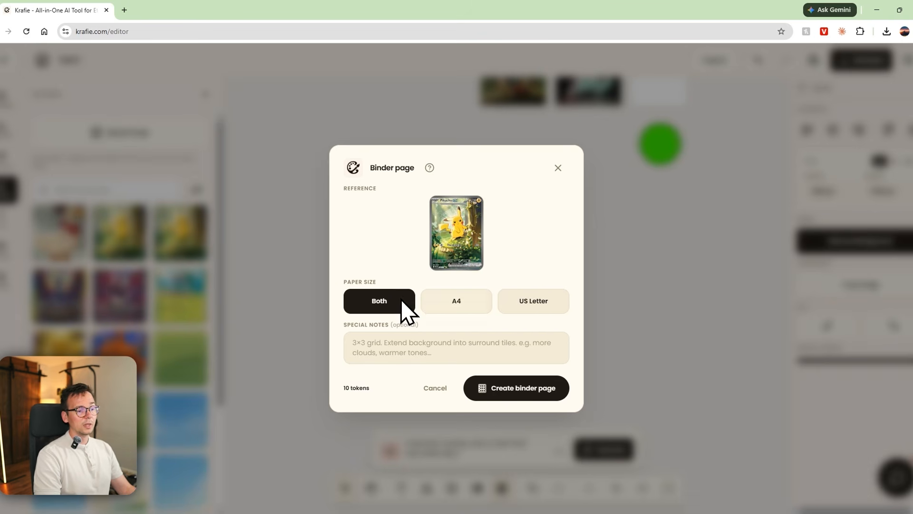
{"action": "left_click", "coordinate": [512, 394]}
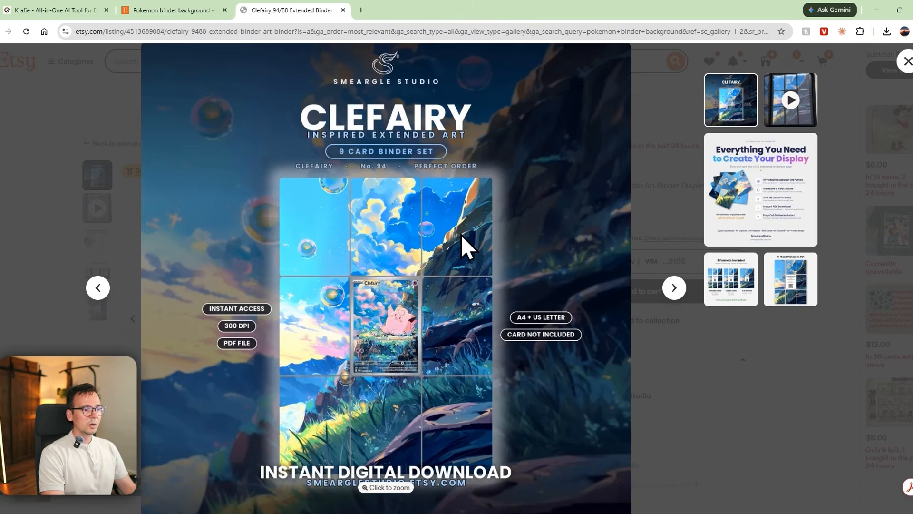
Step: Examine the Clefairy extended binder art listing on Etsy, viewing its enlarged cover image and product video
{"action": "key", "text": "Escape"}
{"action": "left_click", "coordinate": [188, 427]}
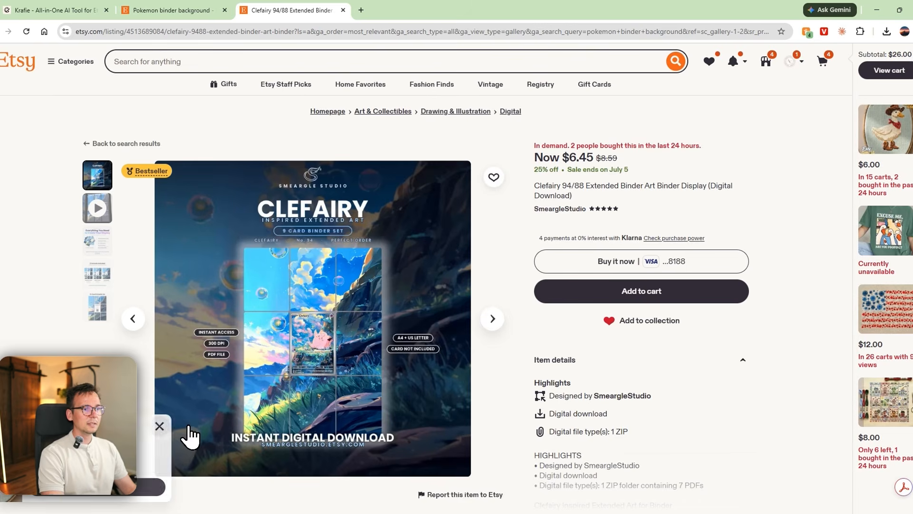
{"action": "left_click", "coordinate": [310, 309]}
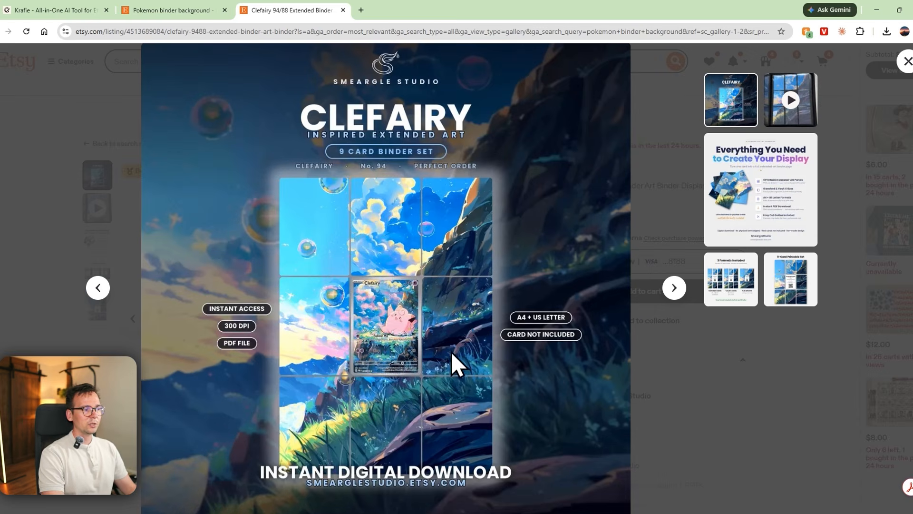
{"action": "key", "text": "Escape"}
{"action": "left_click", "coordinate": [105, 216]}
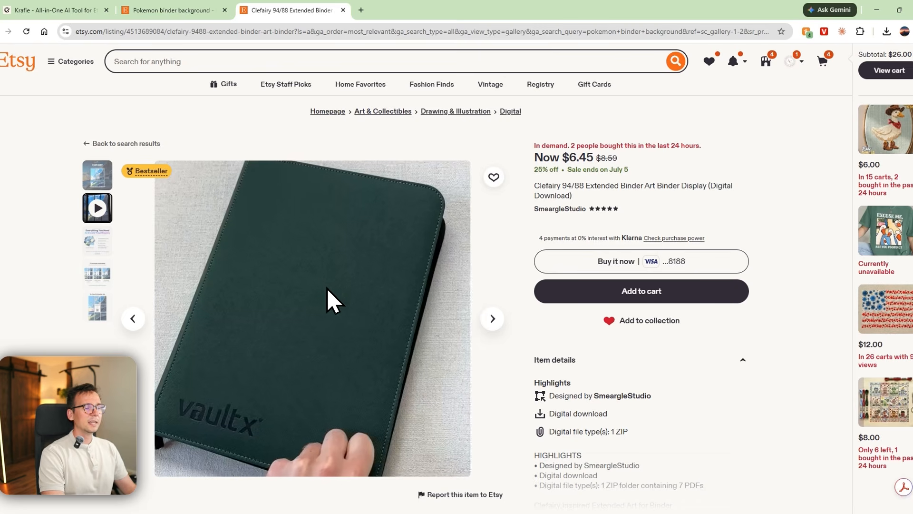
Step: Return to the Krafie editor, inspect the generated binder pages up close and shift the A4 artboard away from the US Letter one
{"action": "left_click", "coordinate": [10, 11]}
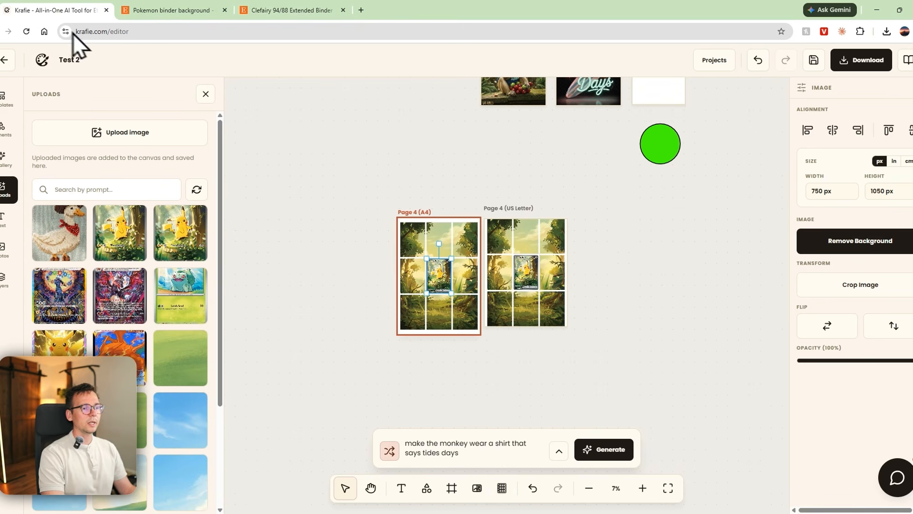
{"action": "left_click", "coordinate": [394, 208]}
{"action": "scroll", "coordinate": [393, 208], "scroll_direction": "up", "scroll_amount": 2}
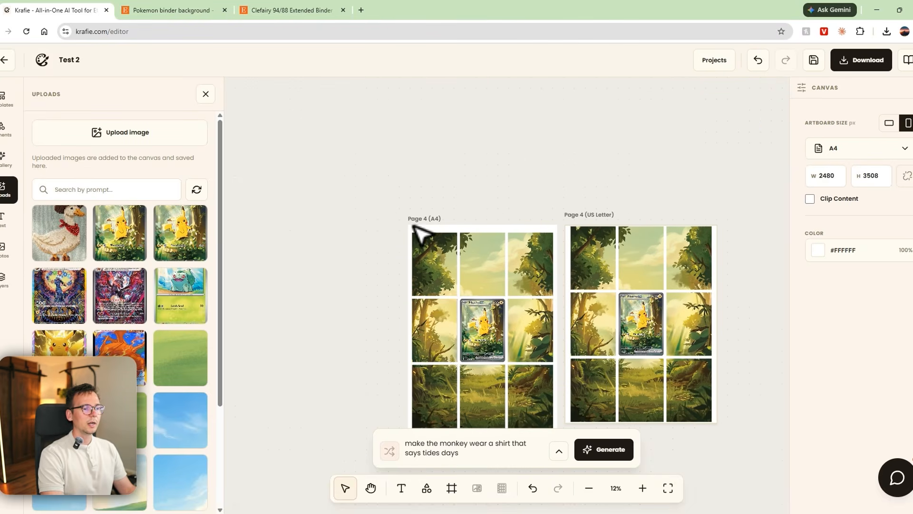
{"action": "scroll", "coordinate": [417, 230], "scroll_direction": "down", "scroll_amount": 2}
{"action": "scroll", "coordinate": [381, 212], "scroll_direction": "up", "scroll_amount": 5}
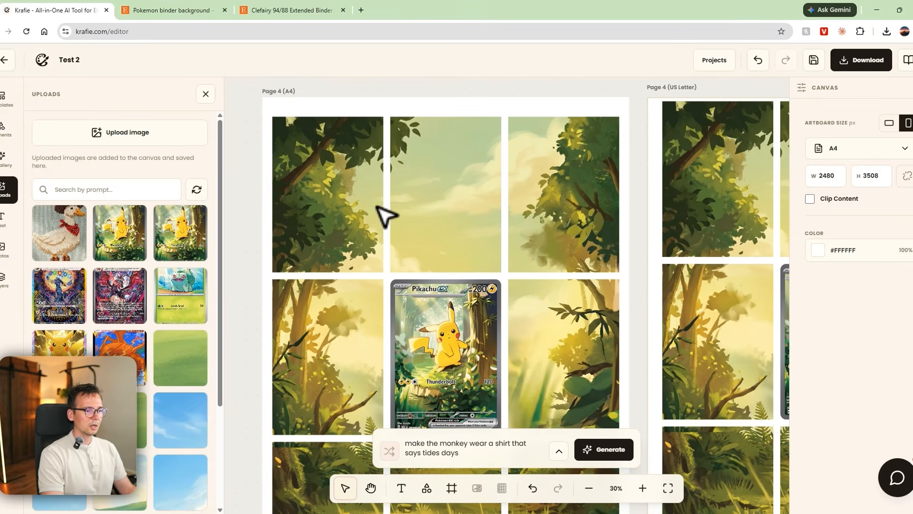
{"action": "scroll", "coordinate": [387, 143], "scroll_direction": "down", "scroll_amount": 2}
{"action": "scroll", "coordinate": [376, 70], "scroll_direction": "down", "scroll_amount": 3}
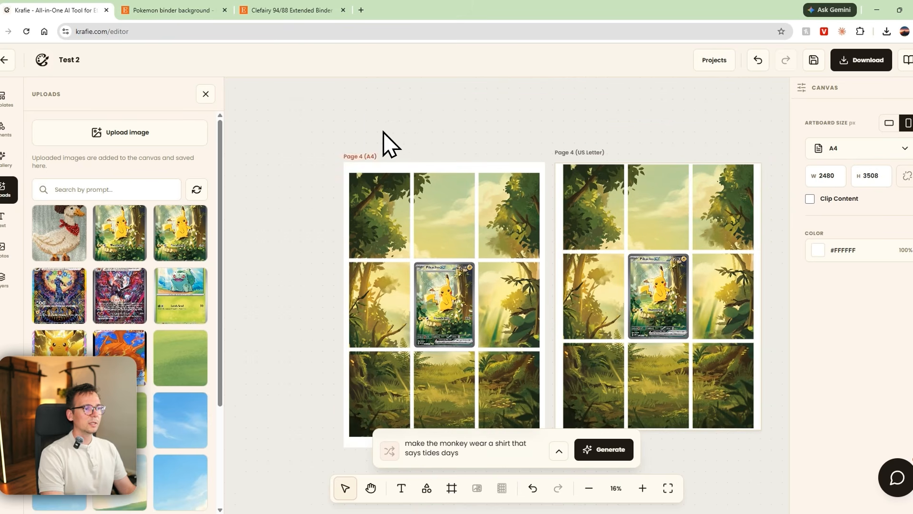
{"action": "left_click_drag", "start_coordinate": [371, 153], "coordinate": [319, 125]}
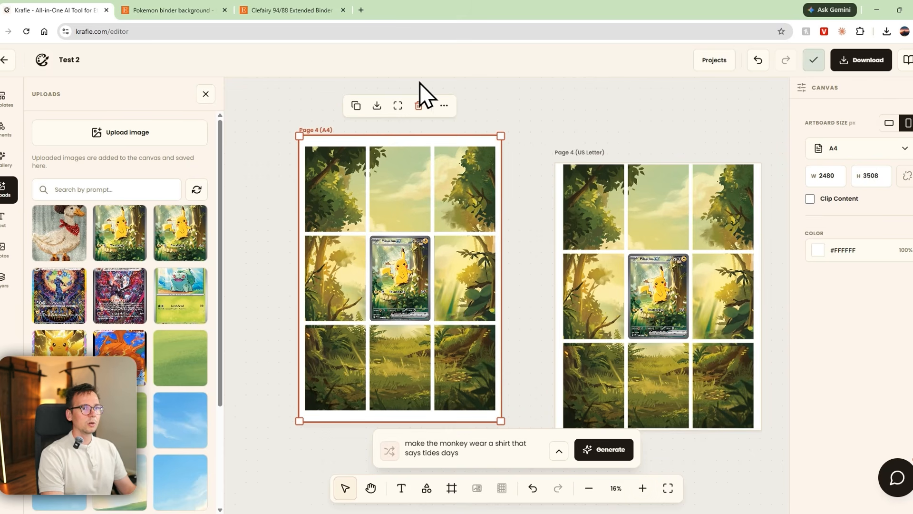
Step: Download only Page 4 and Page 5 as a PDF at 300 DPI
{"action": "left_click", "coordinate": [877, 61]}
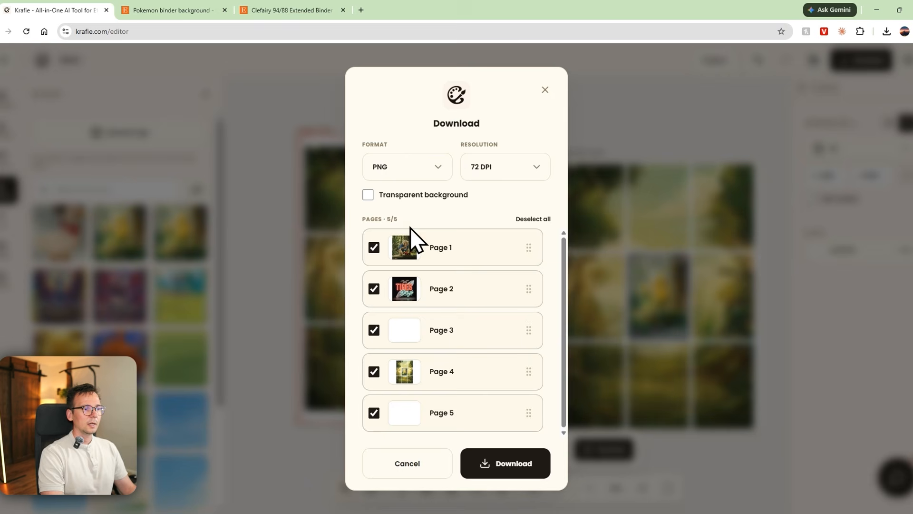
{"action": "left_click", "coordinate": [374, 251]}
{"action": "left_click", "coordinate": [374, 288]}
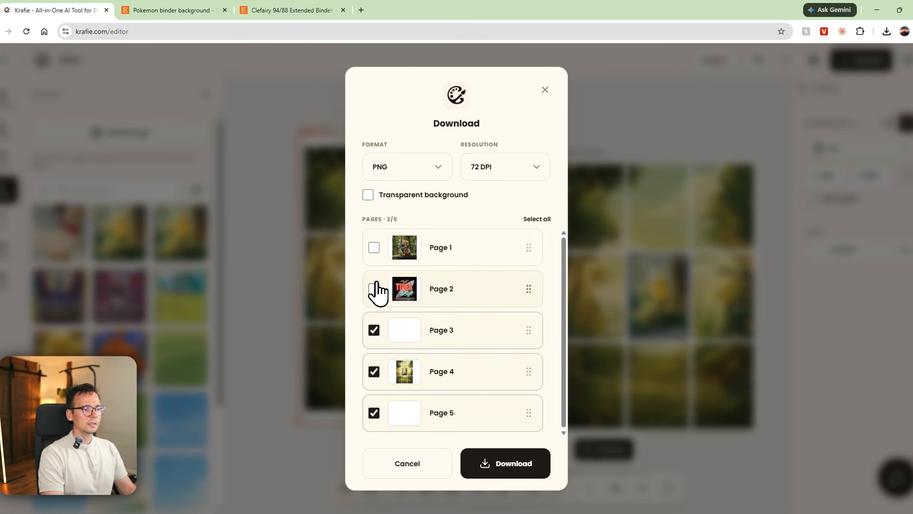
{"action": "left_click", "coordinate": [374, 329]}
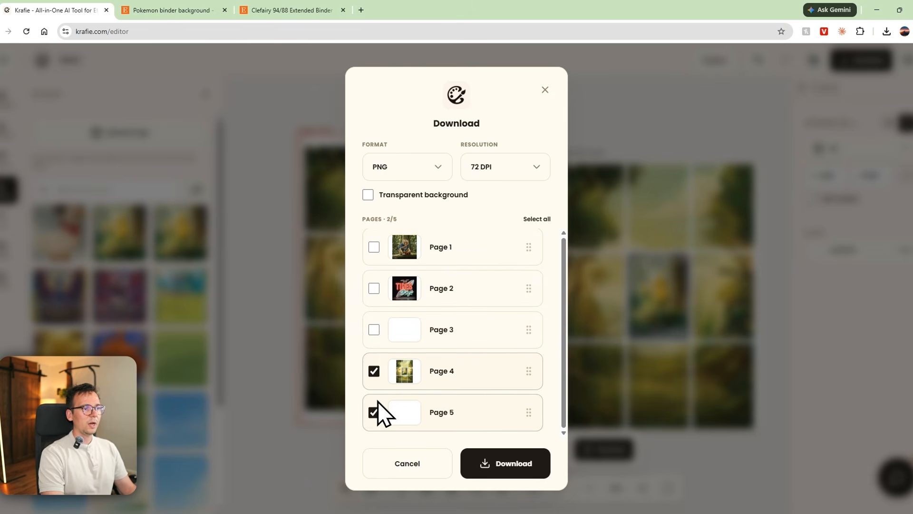
{"action": "left_click", "coordinate": [402, 171]}
{"action": "left_click", "coordinate": [408, 231]}
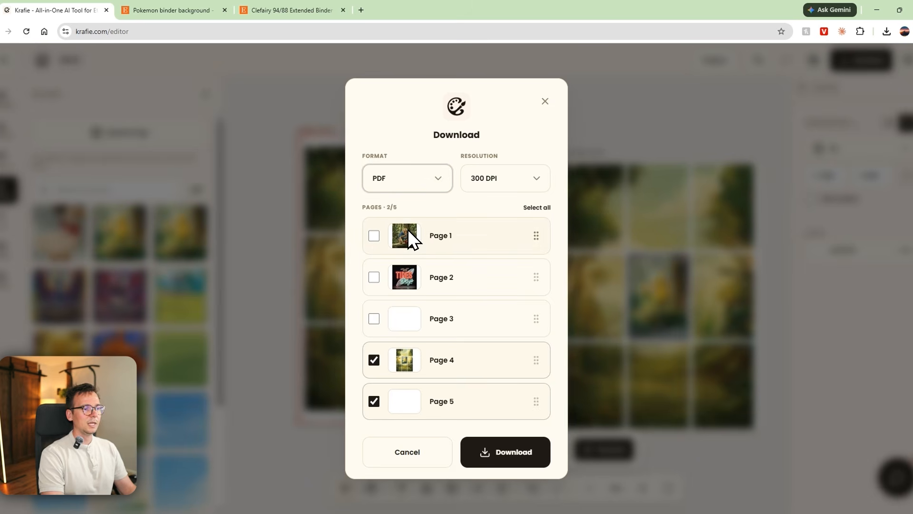
{"action": "left_click", "coordinate": [476, 452]}
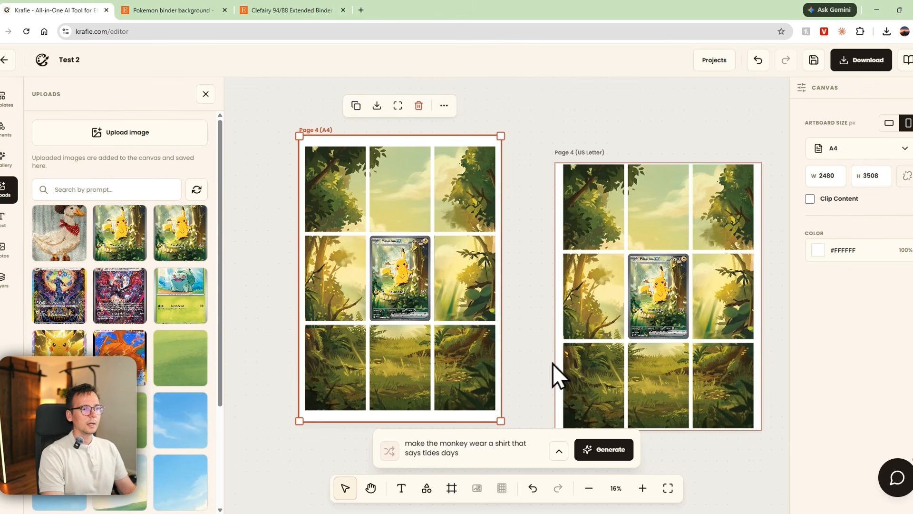
Step: Line up the US Letter binder page artboard beside the A4 one and inspect their tiles up close
{"action": "left_click", "coordinate": [592, 123]}
{"action": "left_click_drag", "start_coordinate": [585, 119], "coordinate": [572, 129]}
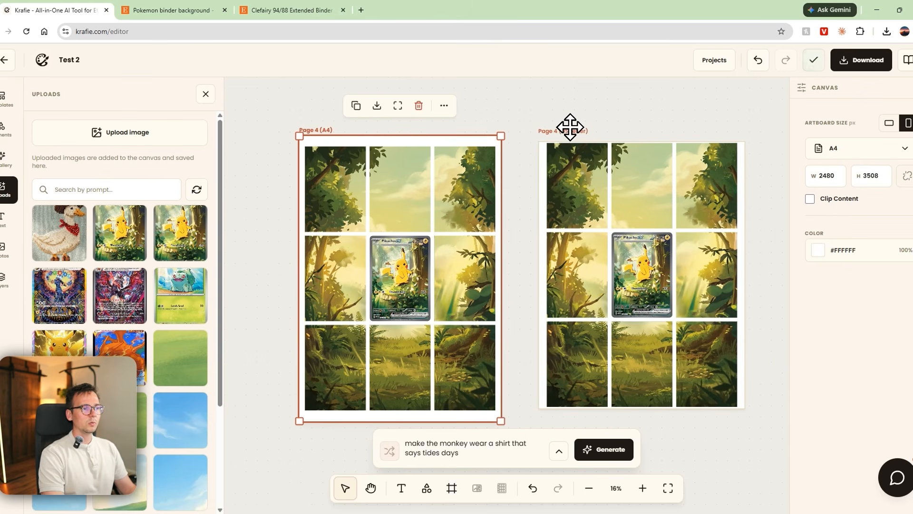
{"action": "left_click", "coordinate": [564, 132]}
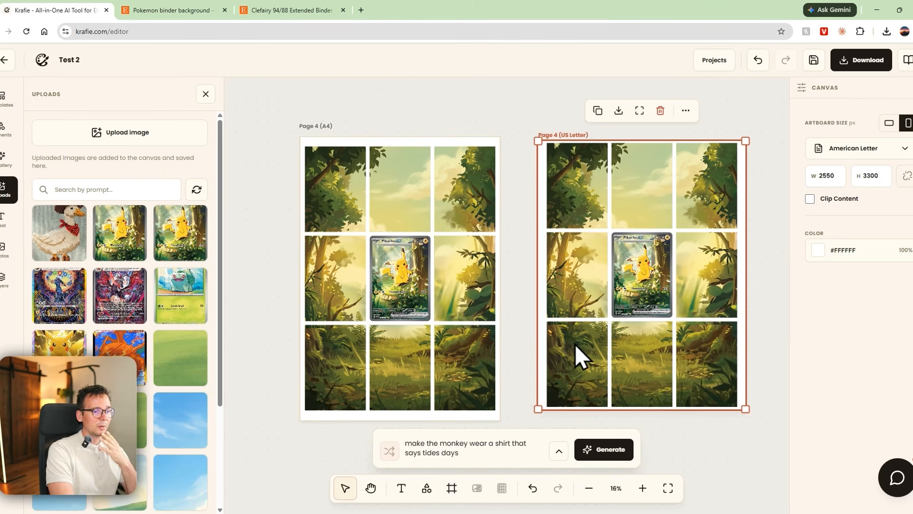
{"action": "scroll", "coordinate": [619, 316], "scroll_direction": "up", "scroll_amount": 5}
{"action": "scroll", "coordinate": [489, 312], "scroll_direction": "down", "scroll_amount": 8}
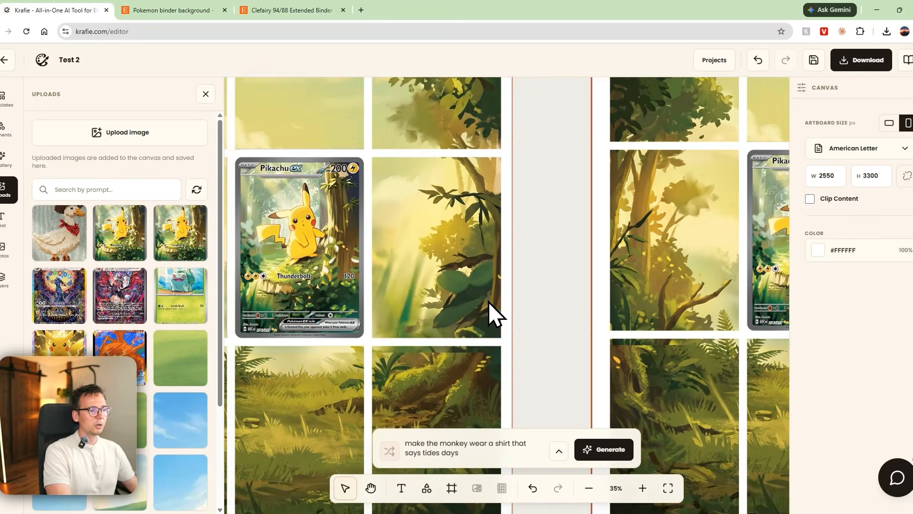
Step: Open the Mockup Generator and pick the Ocean Days image from the history as the design
{"action": "left_click", "coordinate": [705, 321]}
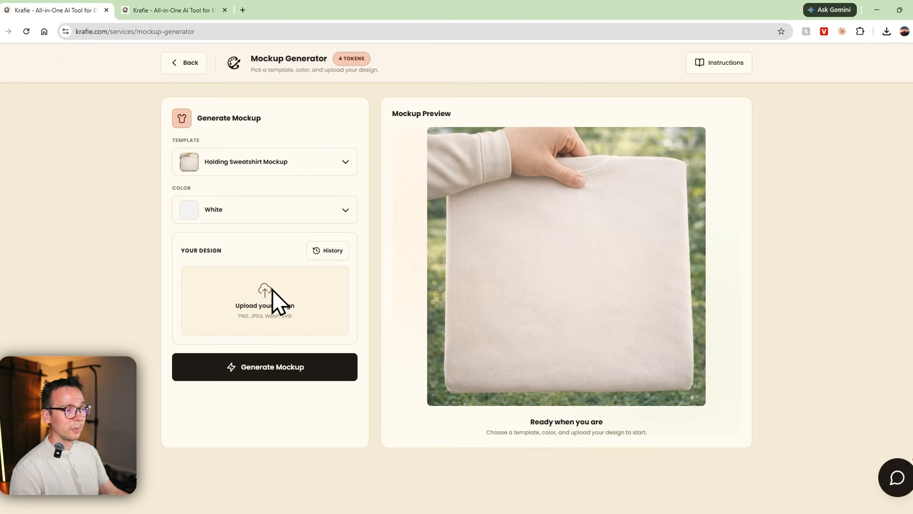
{"action": "left_click", "coordinate": [325, 251]}
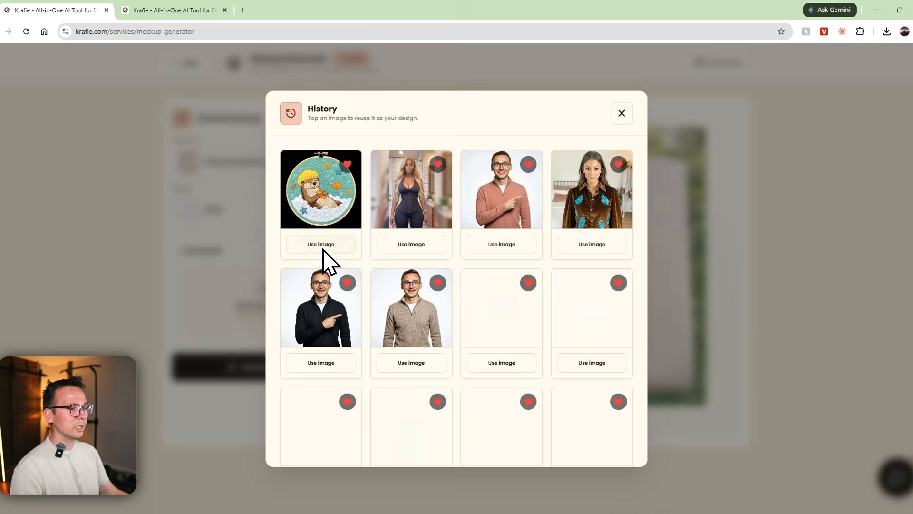
{"action": "scroll", "coordinate": [440, 307], "scroll_direction": "down", "scroll_amount": 2}
{"action": "scroll", "coordinate": [440, 307], "scroll_direction": "down", "scroll_amount": 9}
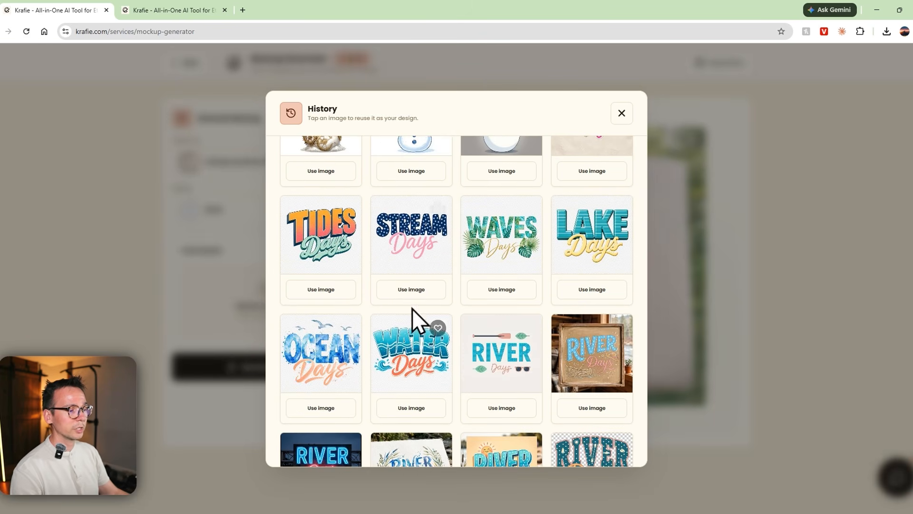
{"action": "left_click", "coordinate": [319, 408]}
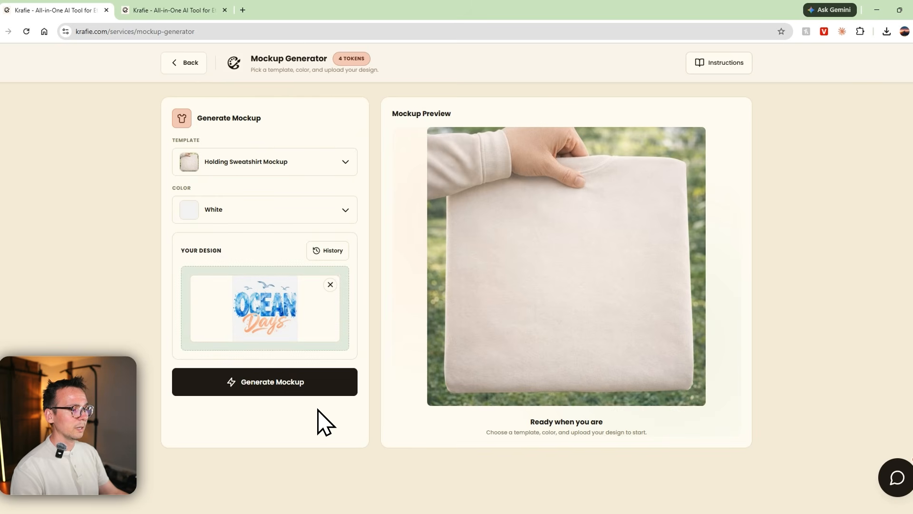
Step: Generate a mockup of the design with the T Shirt Mockup template in Violet
{"action": "left_click", "coordinate": [333, 160]}
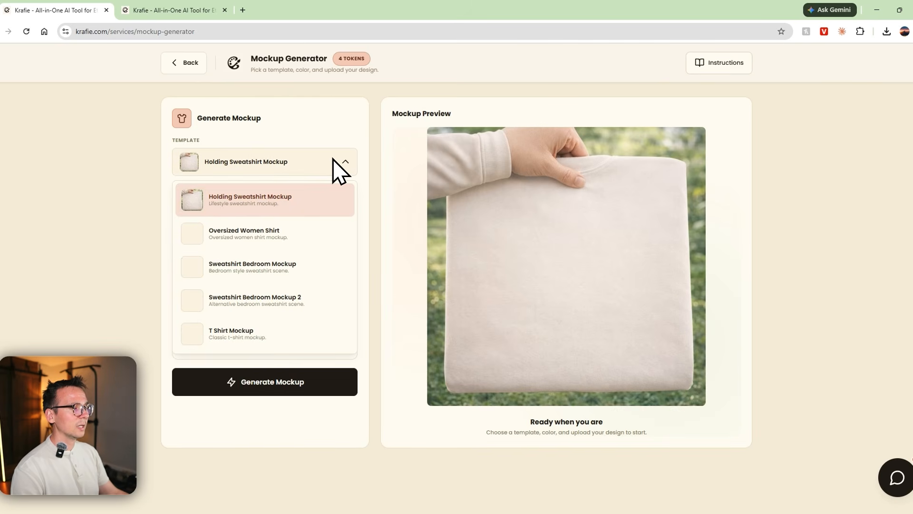
{"action": "left_click", "coordinate": [267, 334]}
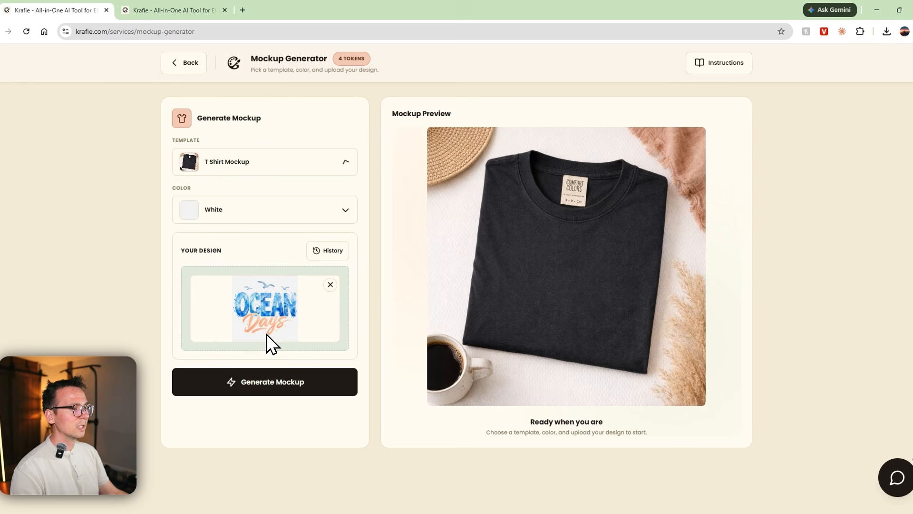
{"action": "left_click", "coordinate": [302, 215]}
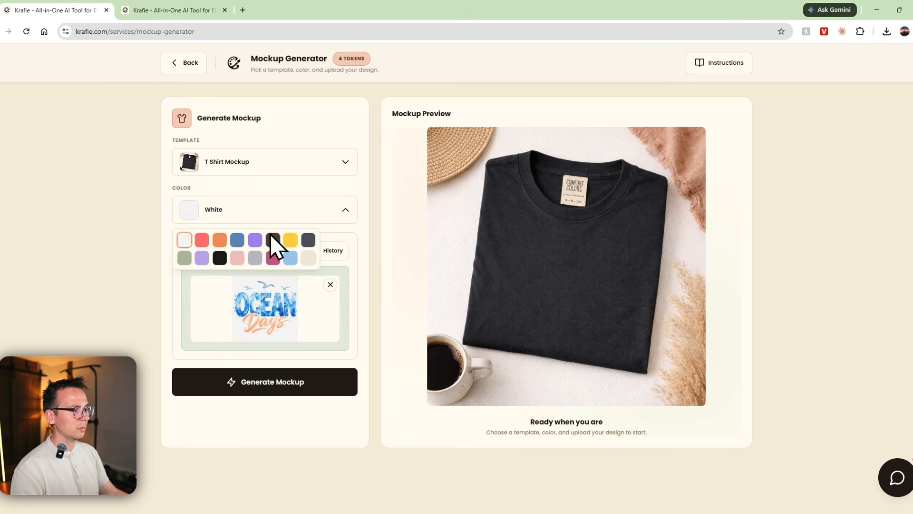
{"action": "left_click", "coordinate": [255, 240]}
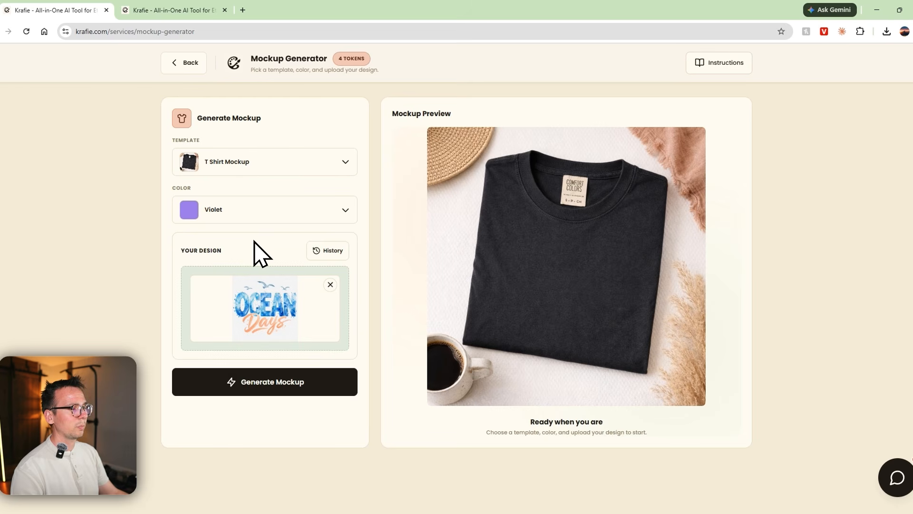
{"action": "left_click", "coordinate": [296, 379]}
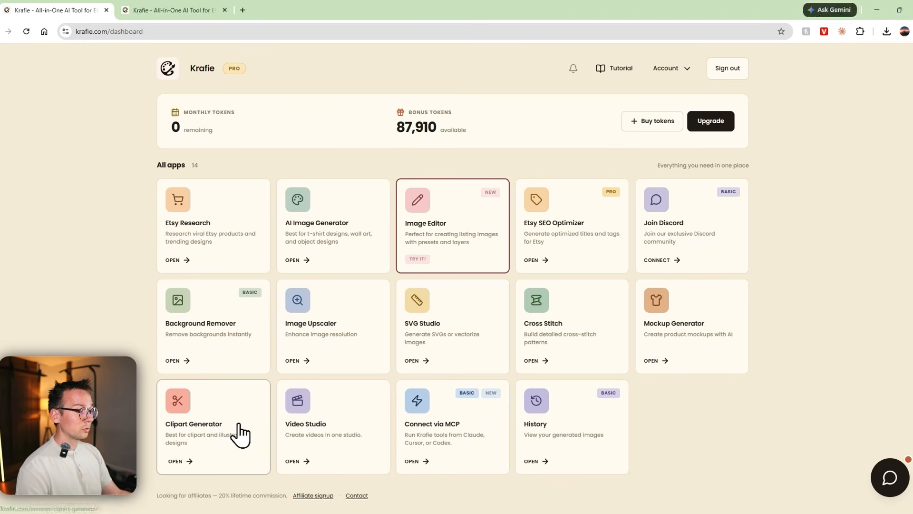
Step: Open the Clipart Generator, choose Custom Style and add the red-and-white striped heart as the reference image
{"action": "left_click", "coordinate": [238, 432]}
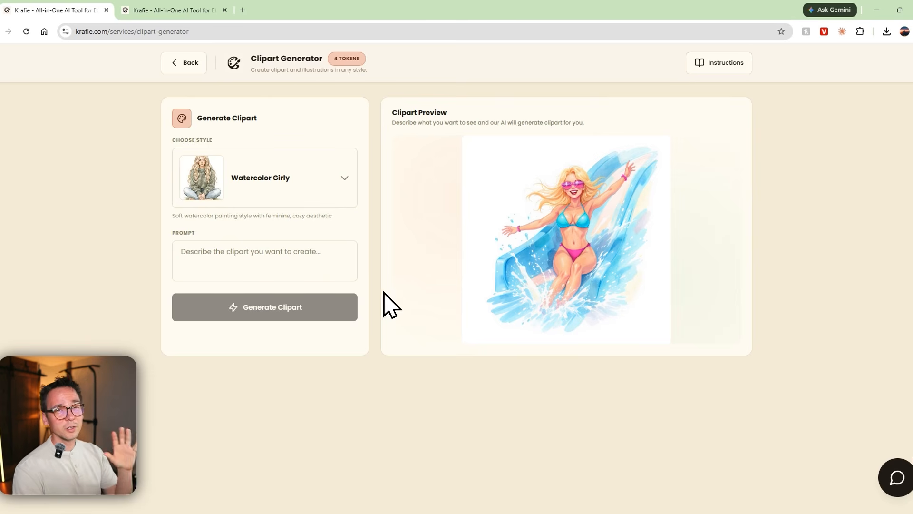
{"action": "left_click", "coordinate": [340, 201]}
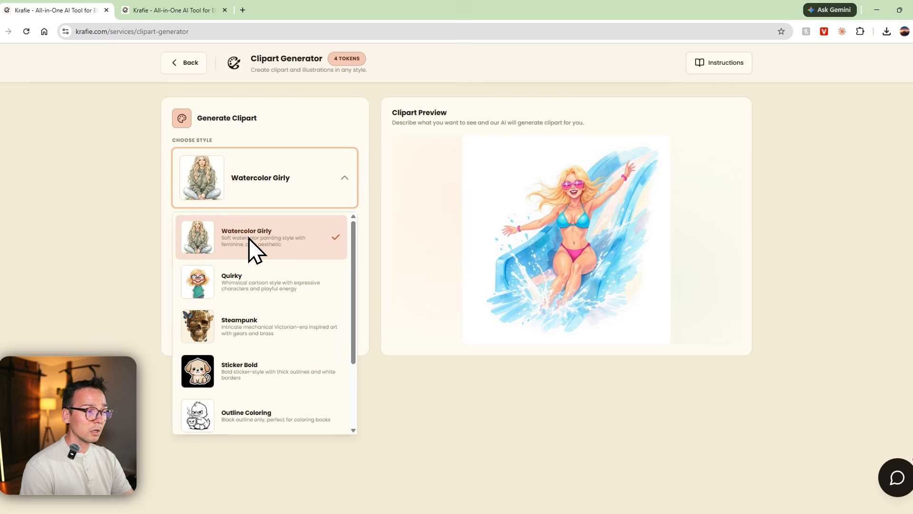
{"action": "scroll", "coordinate": [219, 295], "scroll_direction": "down", "scroll_amount": 1}
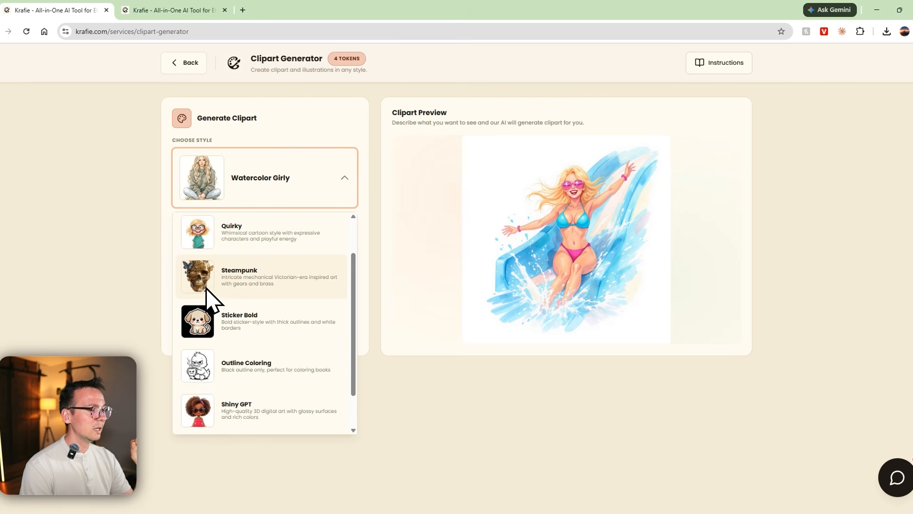
{"action": "scroll", "coordinate": [213, 325], "scroll_direction": "down", "scroll_amount": 1}
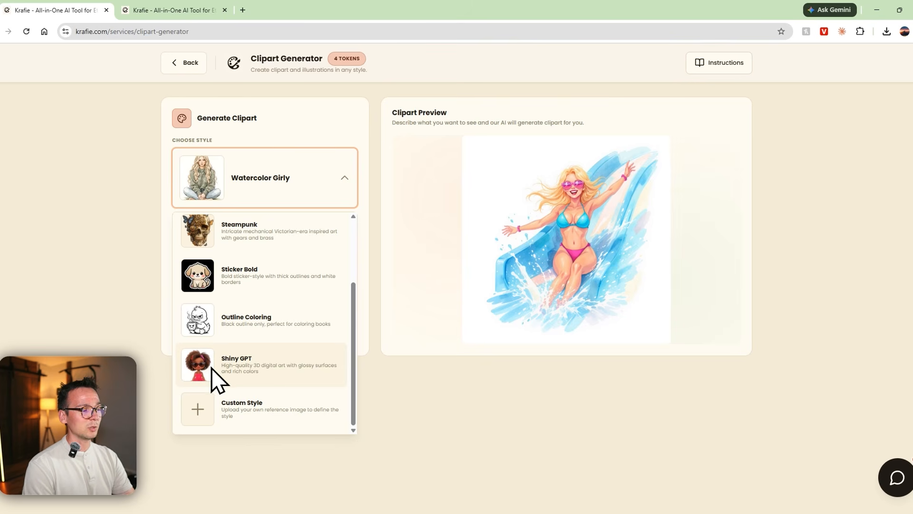
{"action": "left_click", "coordinate": [232, 414]}
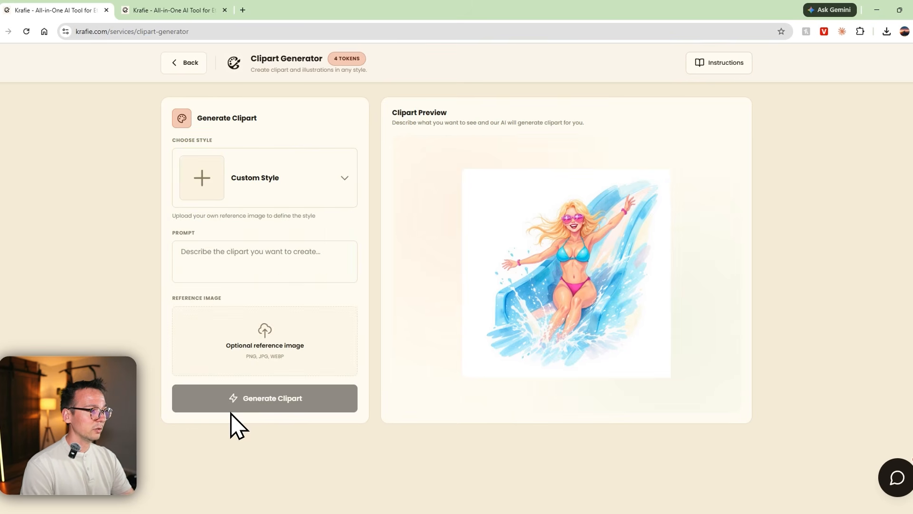
{"action": "left_click", "coordinate": [213, 181]}
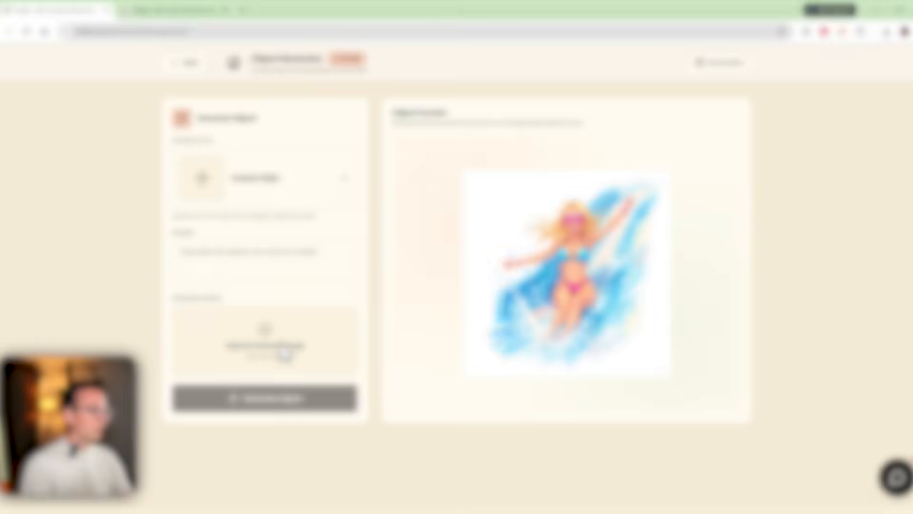
{"action": "left_click", "coordinate": [277, 353]}
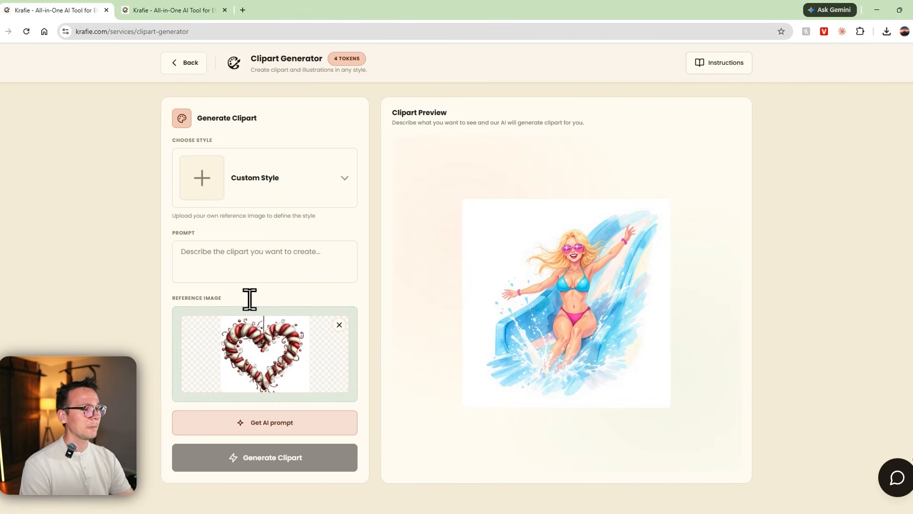
Step: Enter "snowman" as the clipart prompt, switch the style to Quirky and generate the clipart
{"action": "left_click", "coordinate": [319, 272]}
{"action": "type", "text": "snowman"}
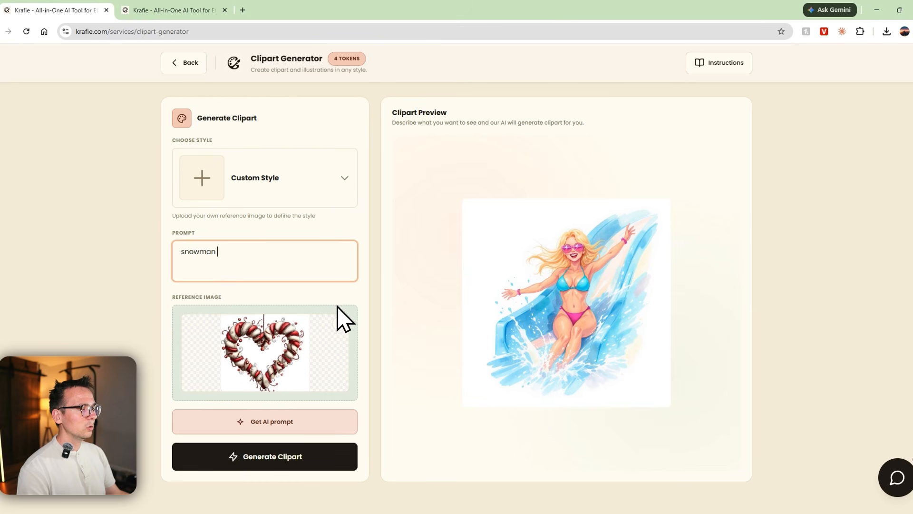
{"action": "left_click", "coordinate": [313, 189]}
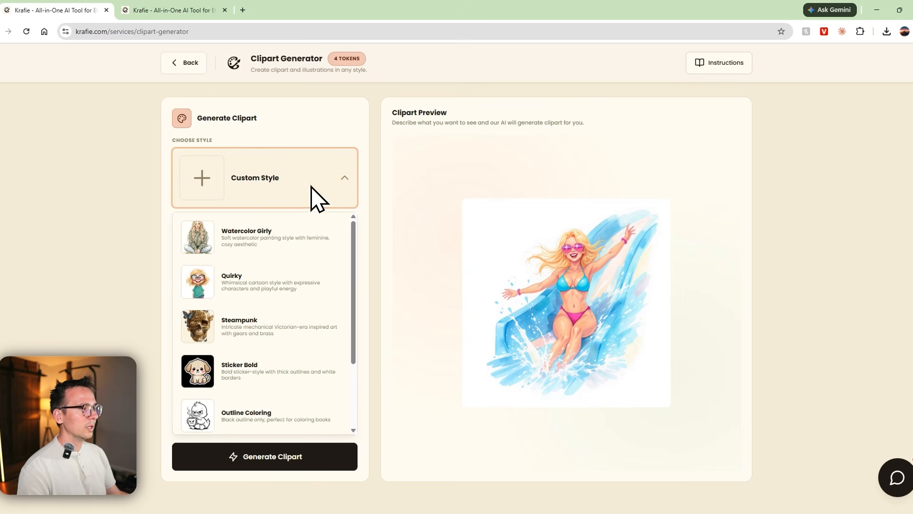
{"action": "left_click", "coordinate": [281, 287]}
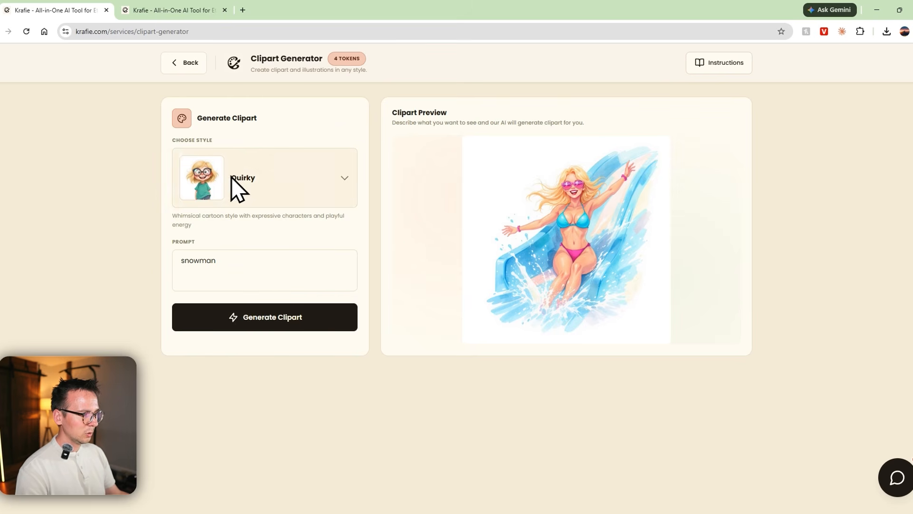
{"action": "left_click", "coordinate": [283, 318]}
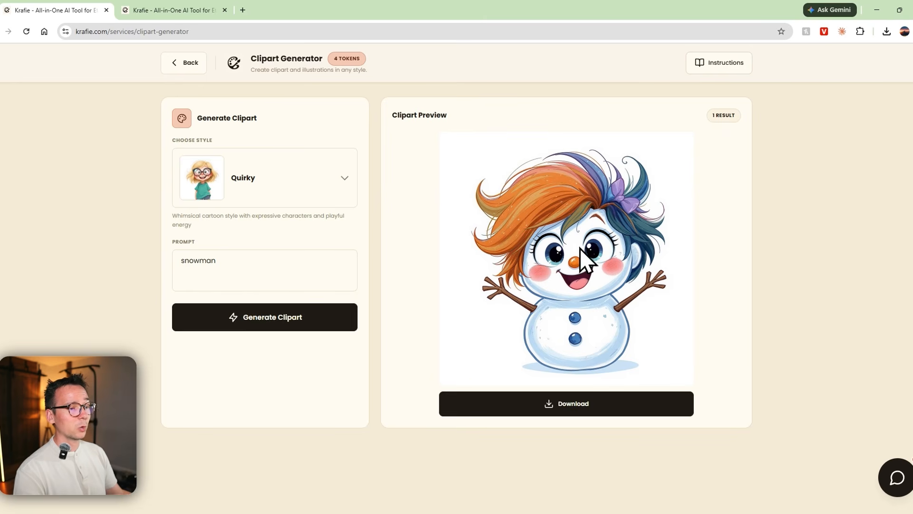
Step: Generate the snowman clipart again in the Steampunk style
{"action": "left_click", "coordinate": [307, 179]}
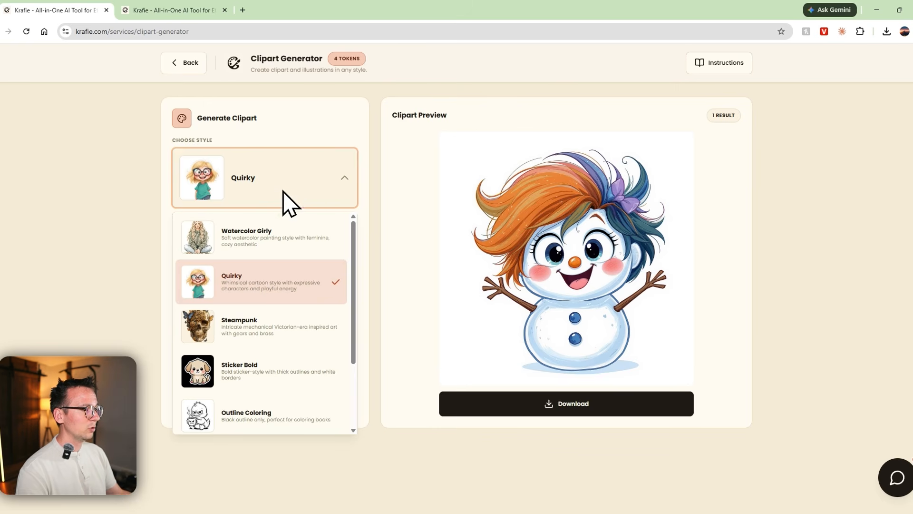
{"action": "left_click", "coordinate": [261, 317]}
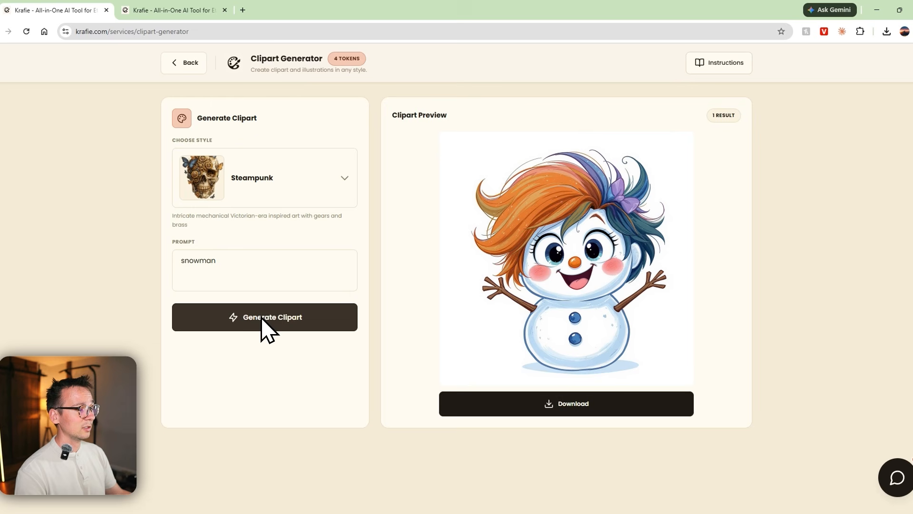
{"action": "left_click", "coordinate": [259, 320]}
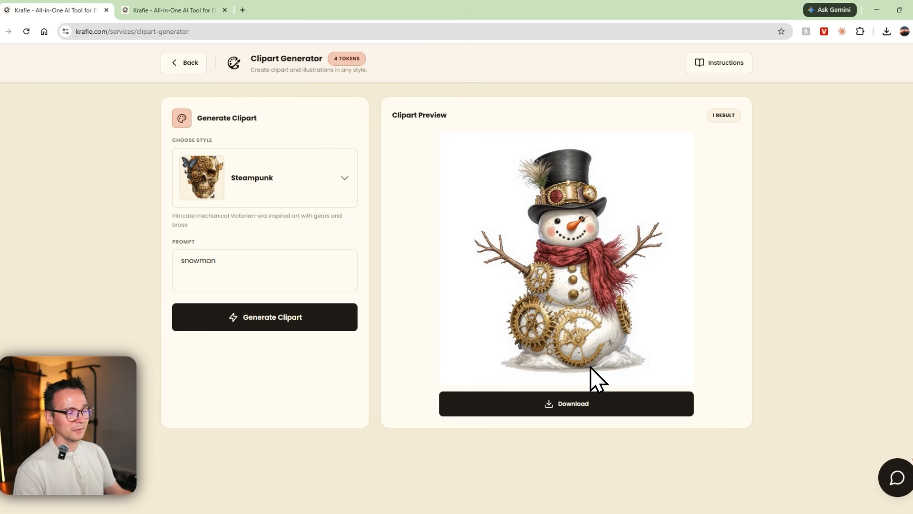
Step: Look through the chart block pages of the cross stitch pattern in 1 (2).pdf and close the file
{"action": "key", "text": "ctrl+w"}
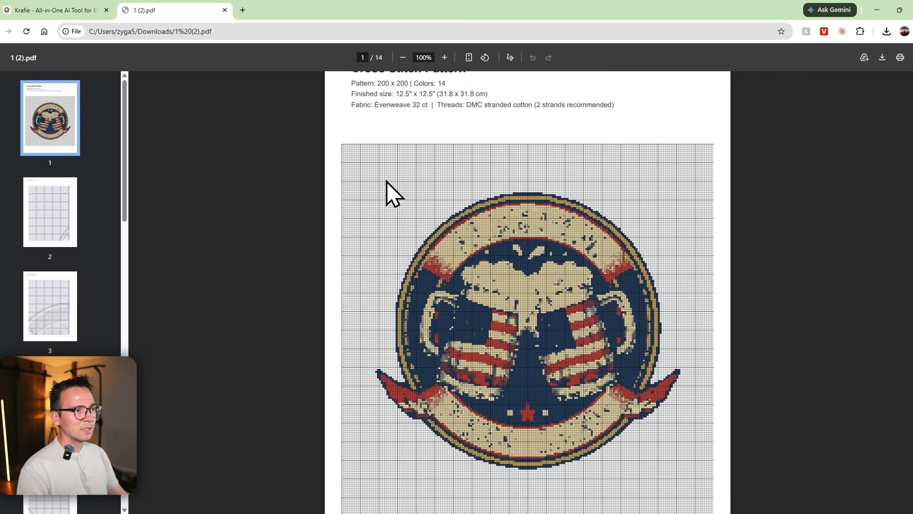
{"action": "scroll", "coordinate": [386, 186], "scroll_direction": "down", "scroll_amount": 10}
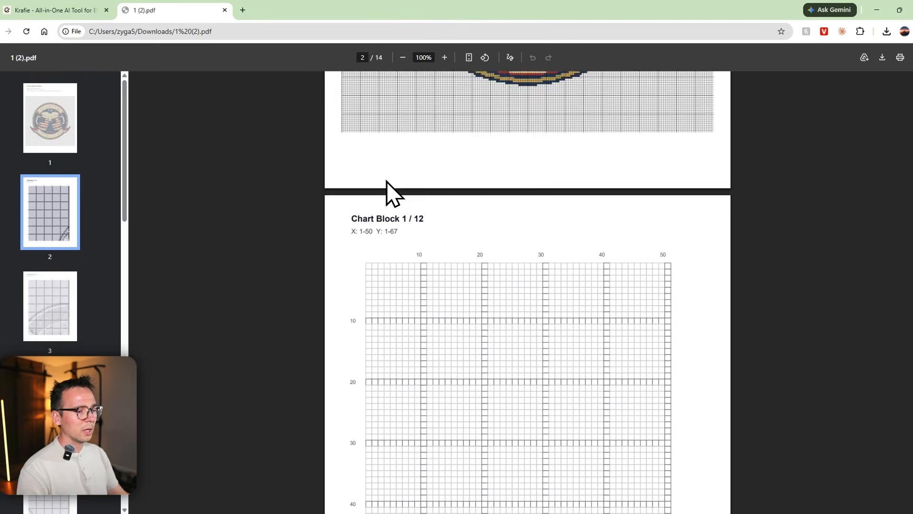
{"action": "scroll", "coordinate": [556, 240], "scroll_direction": "up", "scroll_amount": 7}
{"action": "scroll", "coordinate": [480, 297], "scroll_direction": "down", "scroll_amount": 15}
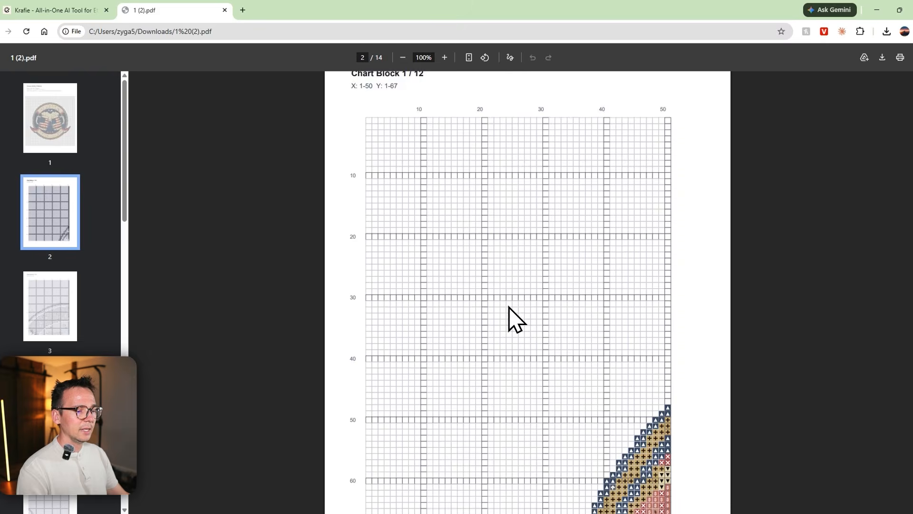
{"action": "scroll", "coordinate": [580, 296], "scroll_direction": "down", "scroll_amount": 20}
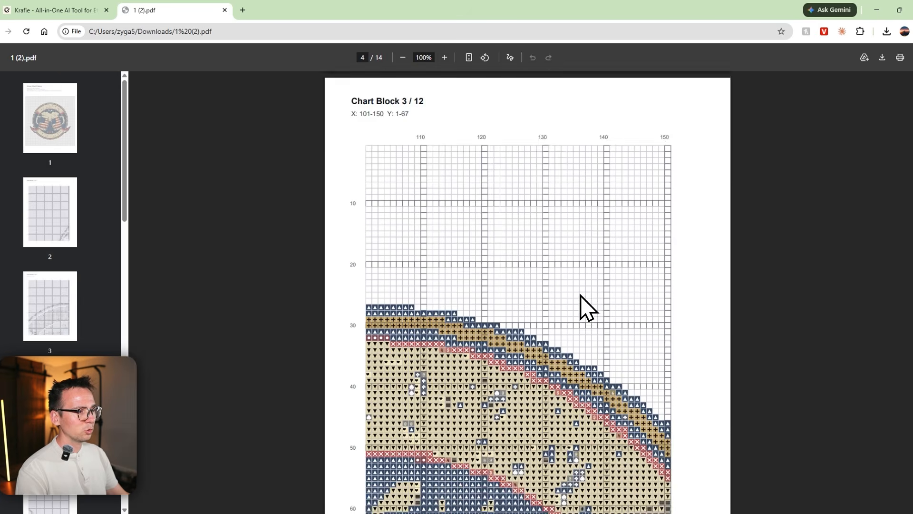
{"action": "scroll", "coordinate": [589, 307], "scroll_direction": "down", "scroll_amount": 12}
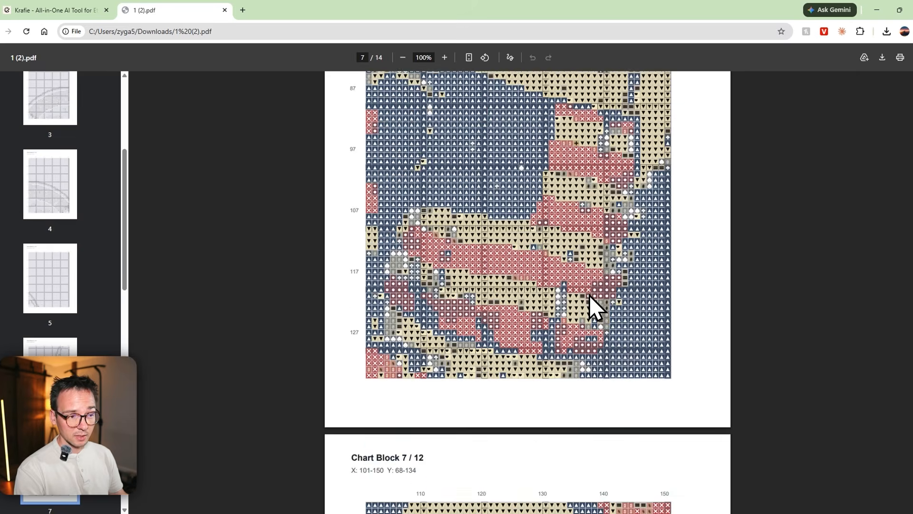
{"action": "scroll", "coordinate": [613, 296], "scroll_direction": "down", "scroll_amount": 12}
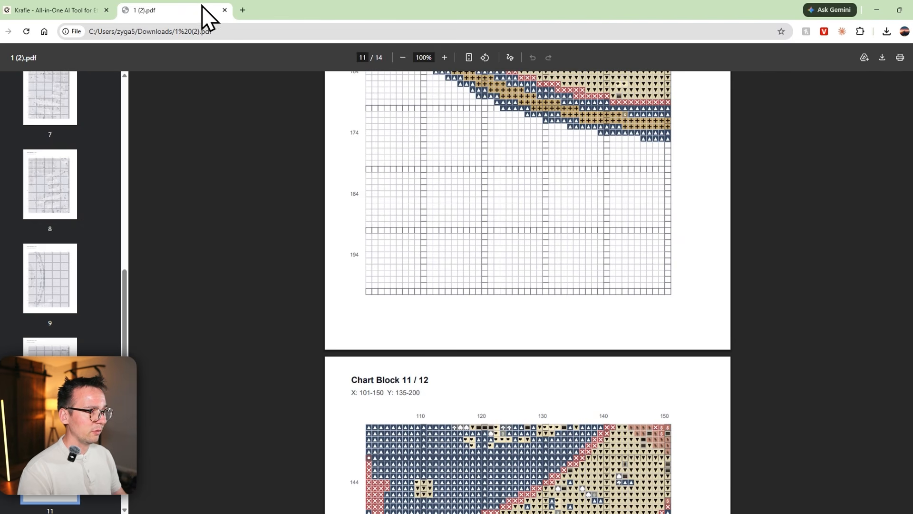
{"action": "left_click", "coordinate": [224, 10]}
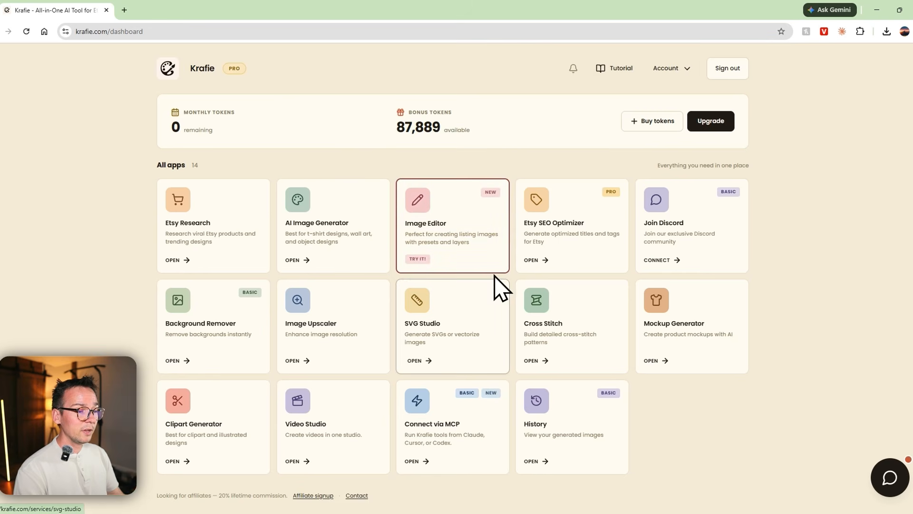
Step: Start a Cross Stitch pattern with a maximum of 26 colors and Aida 18 ct fabric, and continue to the reference image
{"action": "left_click", "coordinate": [544, 328]}
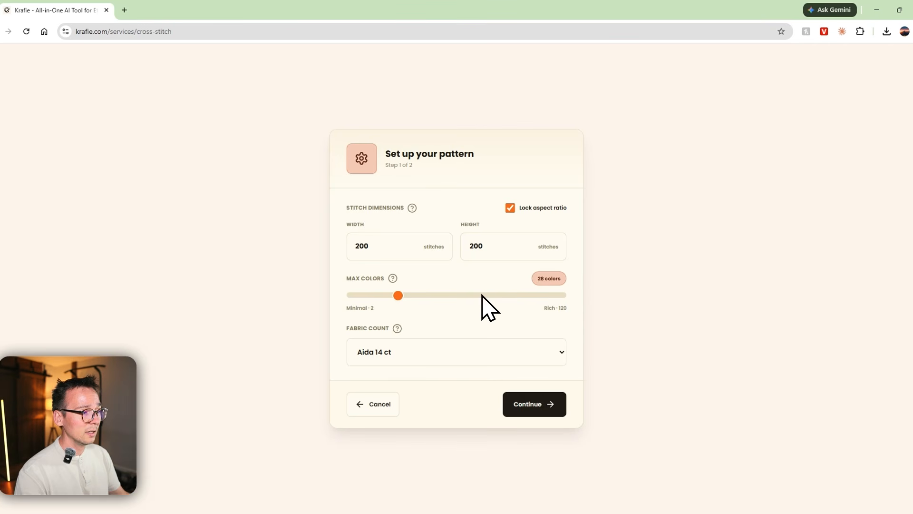
{"action": "left_click_drag", "start_coordinate": [382, 294], "coordinate": [394, 296]}
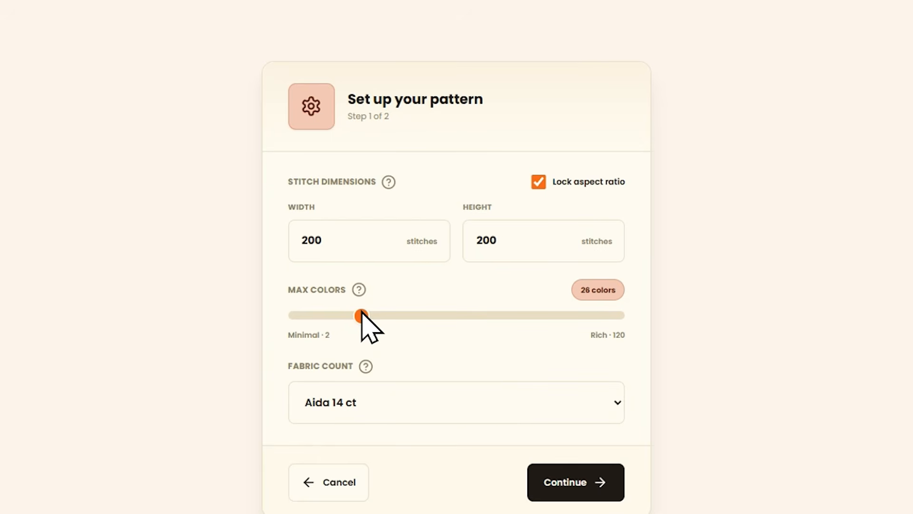
{"action": "left_click", "coordinate": [426, 350]}
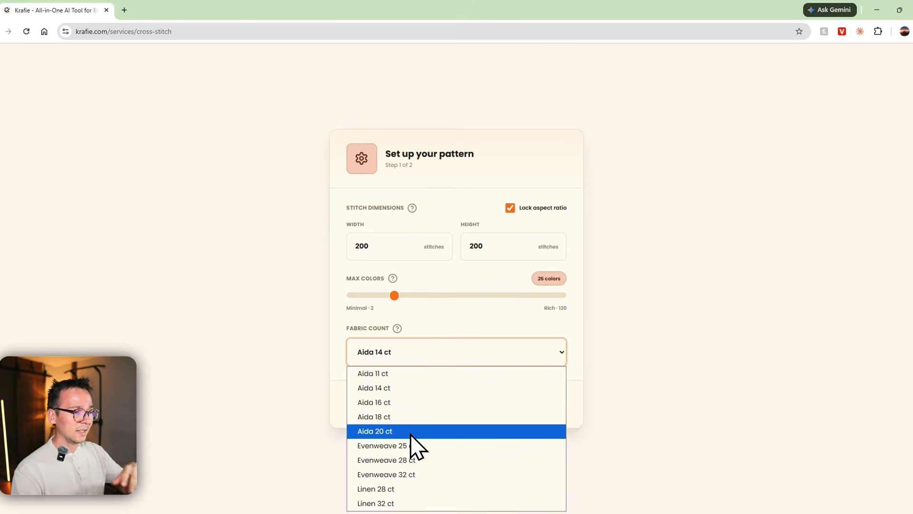
{"action": "left_click", "coordinate": [427, 417]}
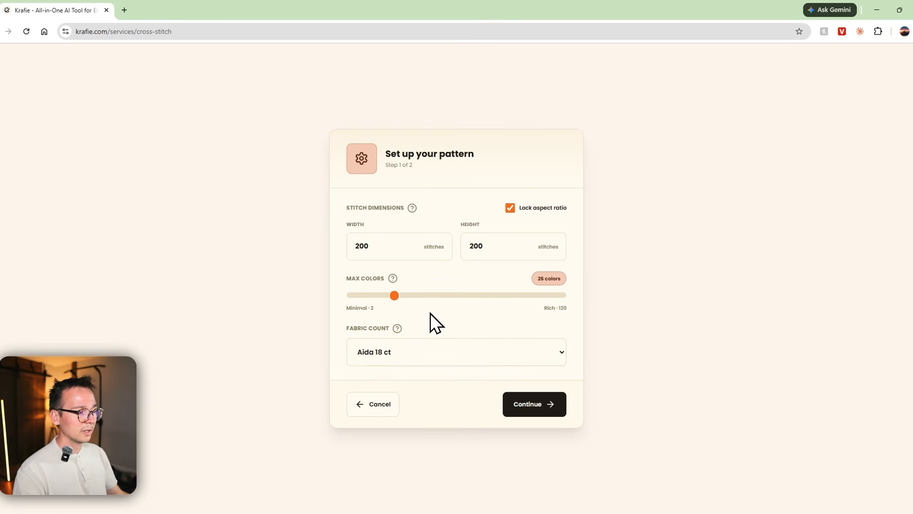
{"action": "left_click", "coordinate": [508, 395]}
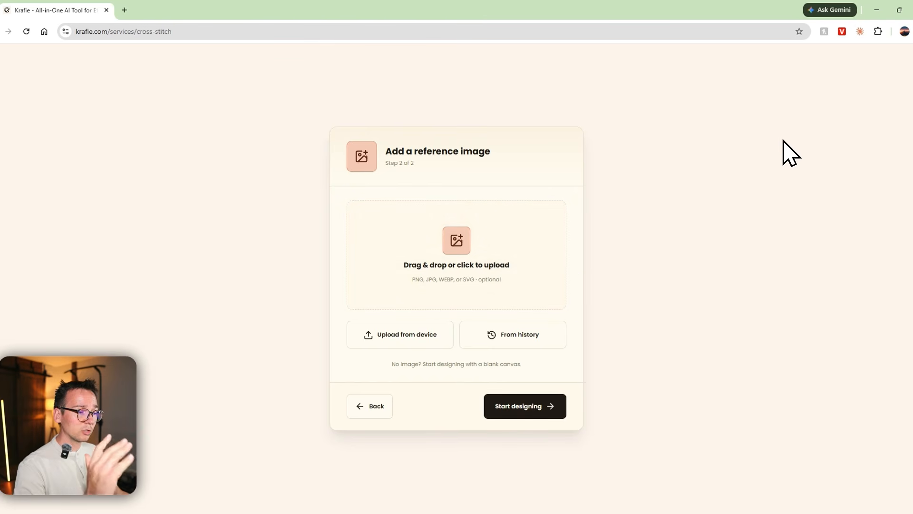
Step: Use the Water Days image from the history as the cross stitch reference and remove its background
{"action": "left_click", "coordinate": [552, 333]}
{"action": "scroll", "coordinate": [552, 296], "scroll_direction": "down", "scroll_amount": 7}
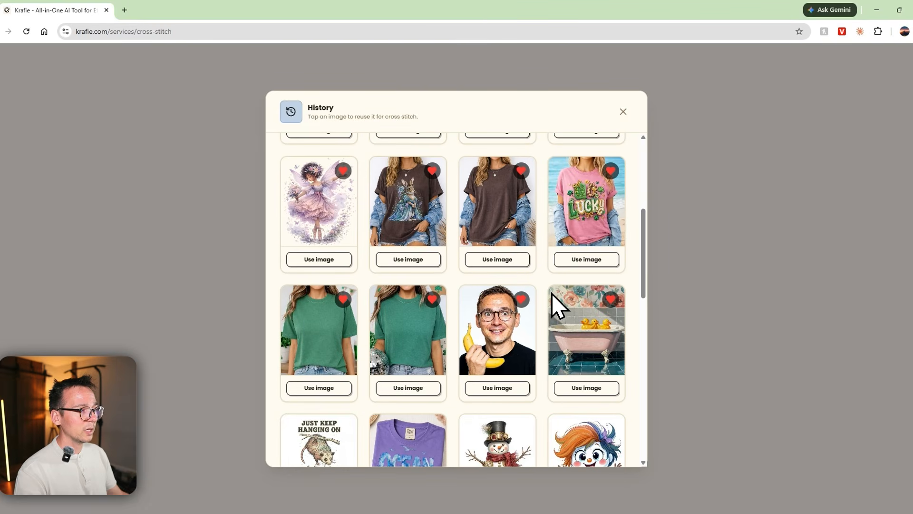
{"action": "scroll", "coordinate": [546, 295], "scroll_direction": "down", "scroll_amount": 5}
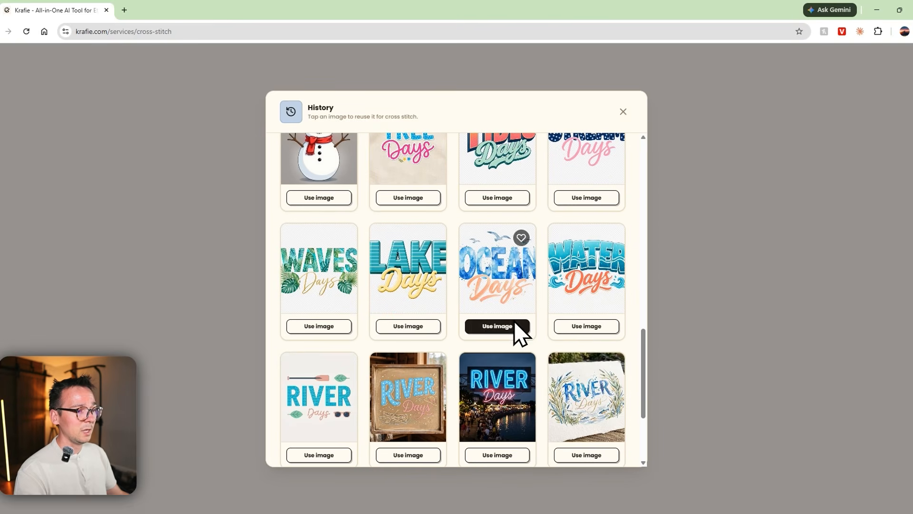
{"action": "left_click", "coordinate": [588, 329]}
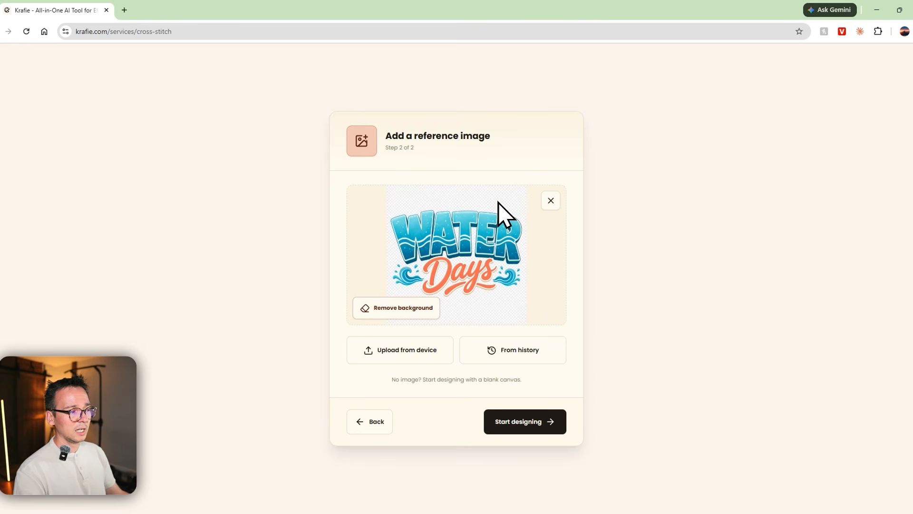
{"action": "left_click", "coordinate": [415, 299]}
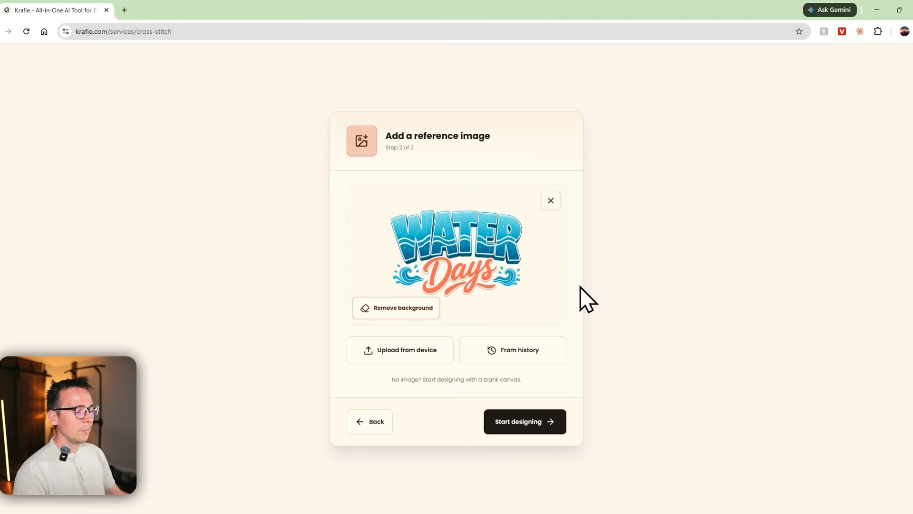
Step: Generate the Water Days cross stitch pattern, export it as a PNG and view the downloaded image
{"action": "left_click", "coordinate": [527, 414]}
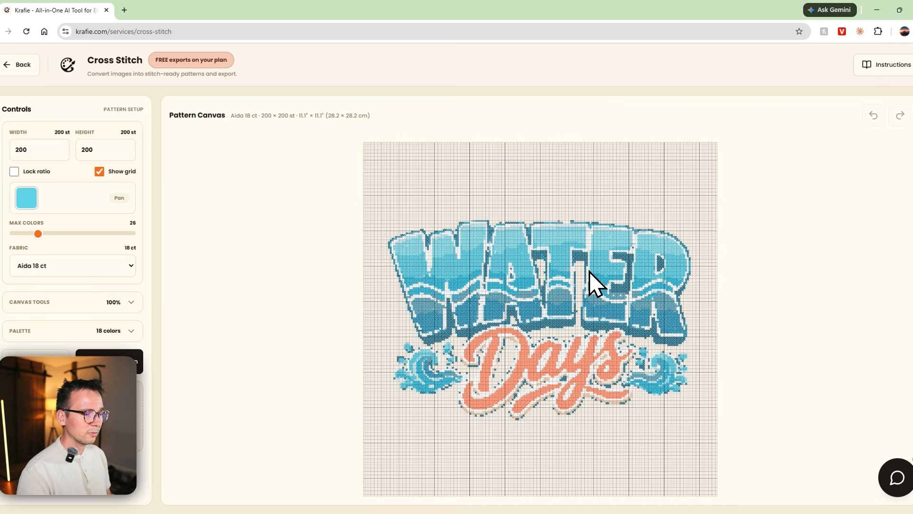
{"action": "left_click", "coordinate": [109, 362]}
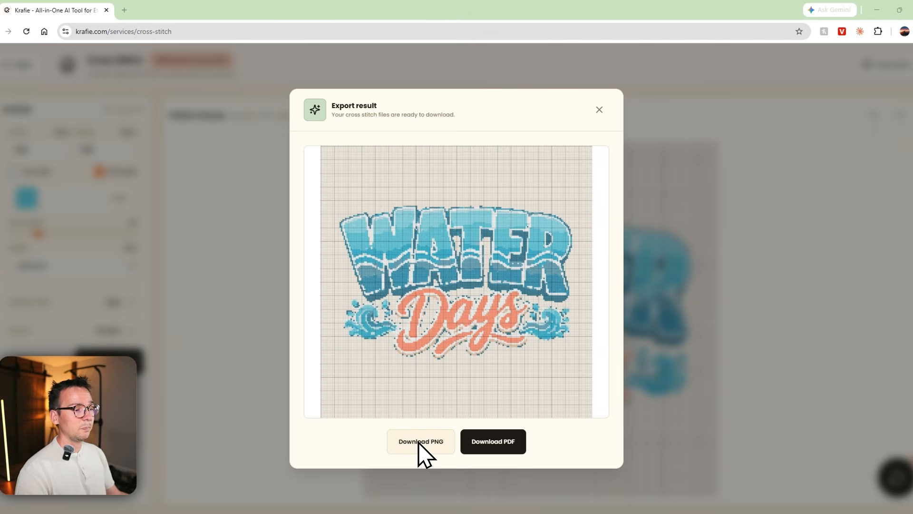
{"action": "left_click", "coordinate": [418, 442]}
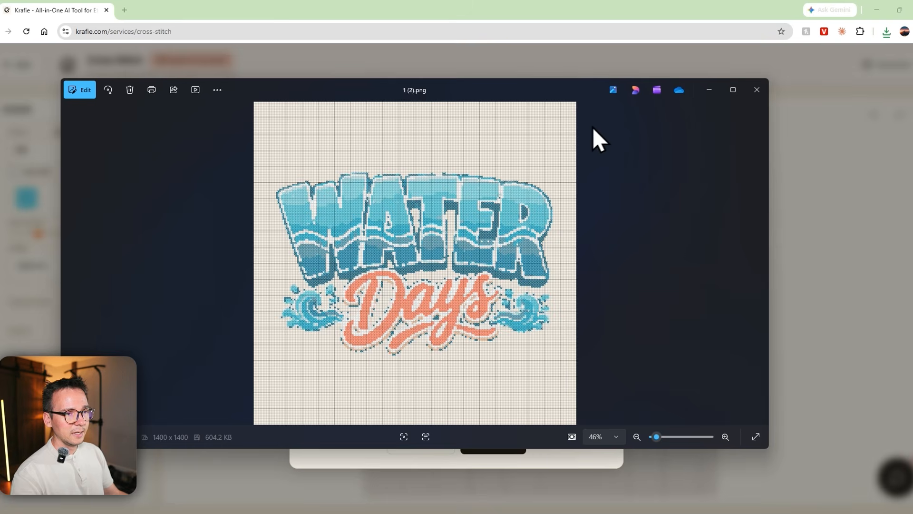
{"action": "left_click", "coordinate": [757, 90]}
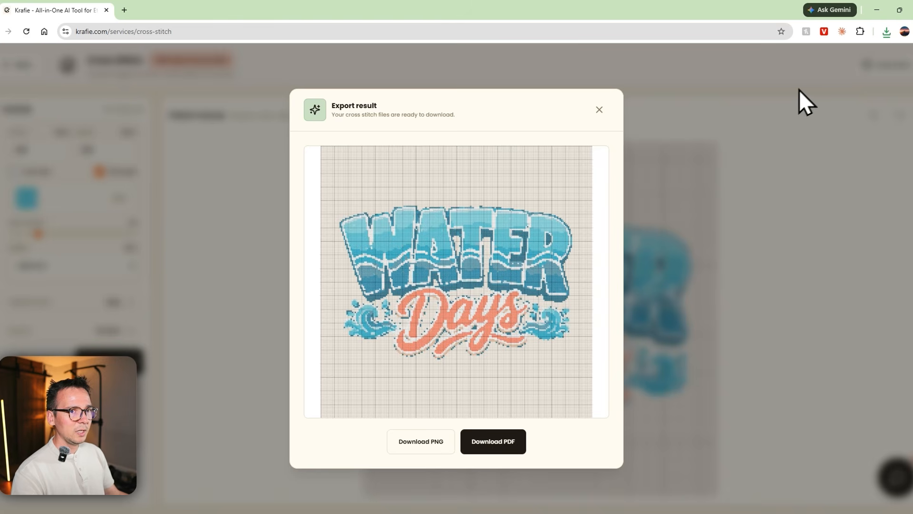
Step: Look through the chart block pages of the downloaded 2 (2).pdf, and return to the pattern by closing the export result
{"action": "left_click", "coordinate": [884, 30]}
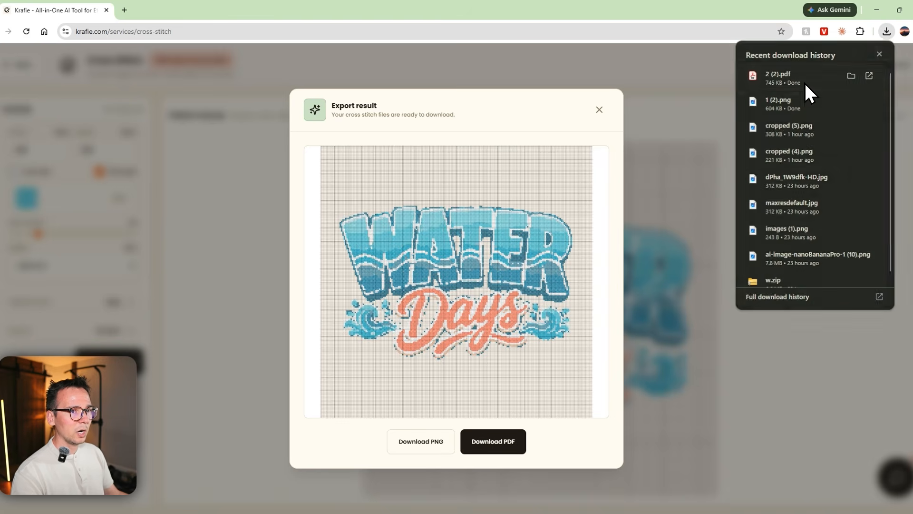
{"action": "left_click", "coordinate": [804, 84]}
{"action": "scroll", "coordinate": [563, 251], "scroll_direction": "down", "scroll_amount": 20}
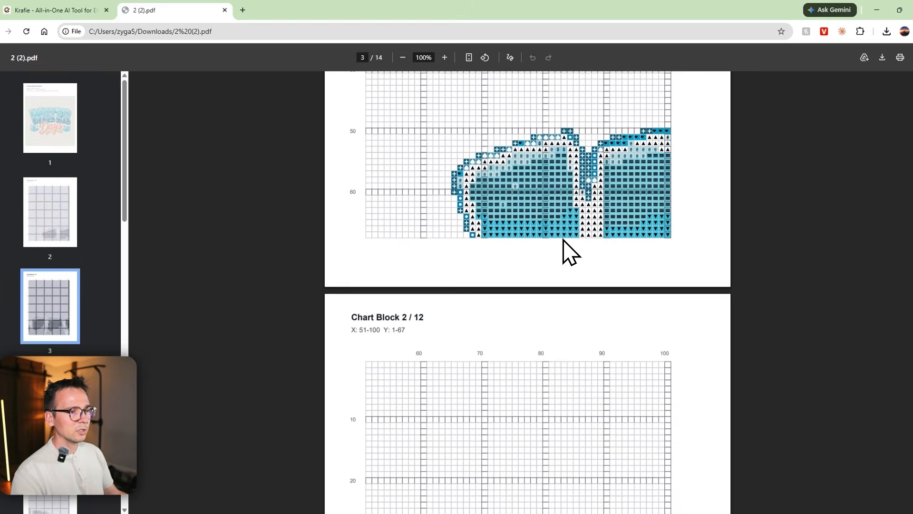
{"action": "scroll", "coordinate": [563, 250], "scroll_direction": "down", "scroll_amount": 20}
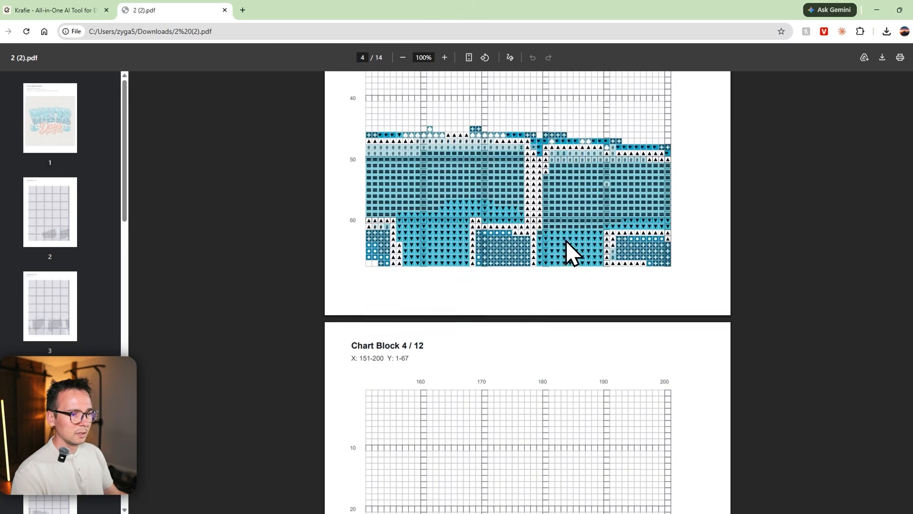
{"action": "scroll", "coordinate": [565, 240], "scroll_direction": "down", "scroll_amount": 12}
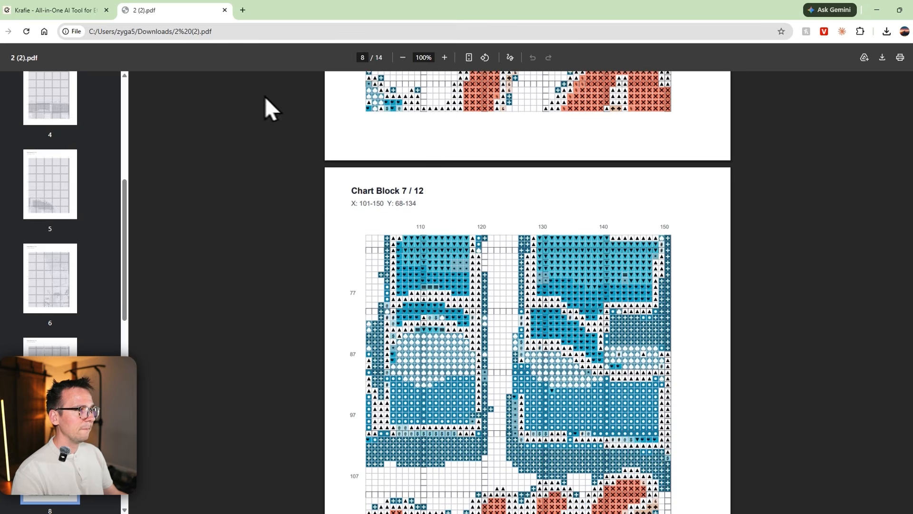
{"action": "left_click", "coordinate": [59, 10]}
{"action": "left_click", "coordinate": [597, 116]}
Step: Examine the stitches of the Water Days pattern up close across the canvas, and restore the full view
{"action": "scroll", "coordinate": [530, 246], "scroll_direction": "up", "scroll_amount": 8}
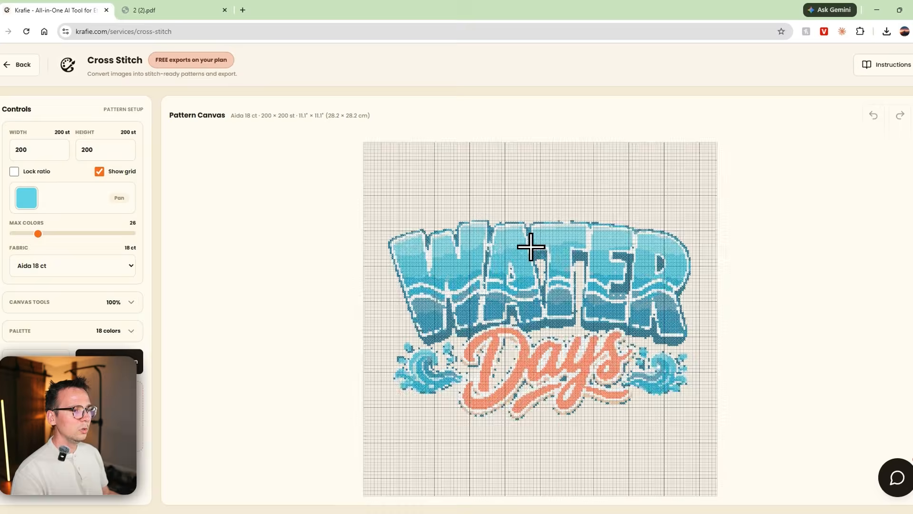
{"action": "scroll", "coordinate": [531, 247], "scroll_direction": "up", "scroll_amount": 2}
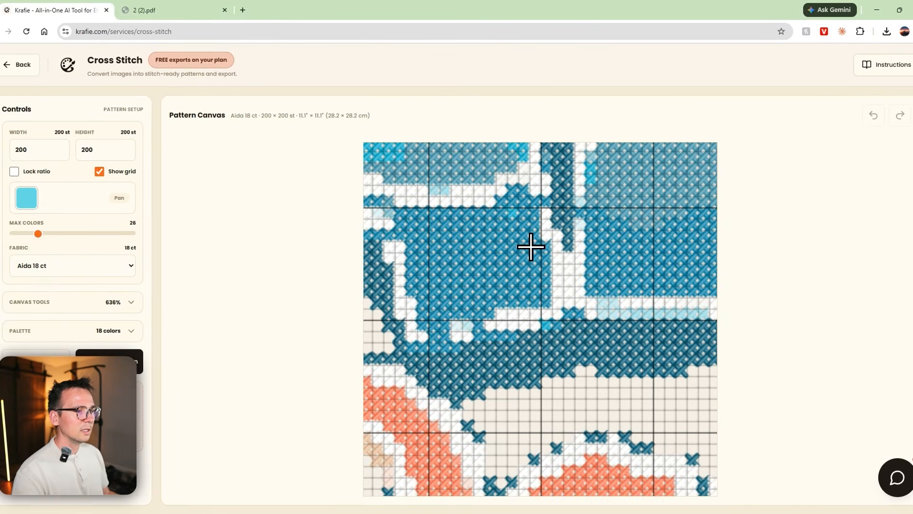
{"action": "left_click_drag", "start_coordinate": [510, 210], "coordinate": [572, 409]}
{"action": "left_click_drag", "start_coordinate": [500, 218], "coordinate": [701, 404]}
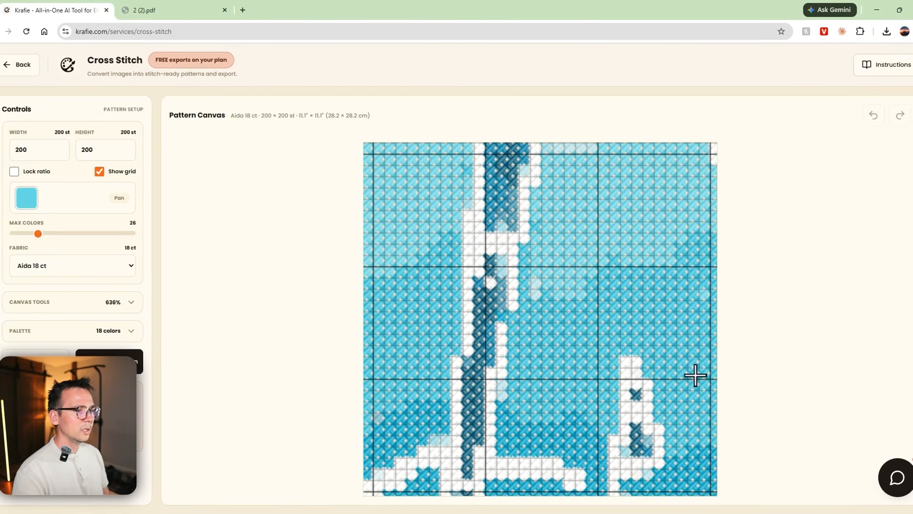
{"action": "scroll", "coordinate": [504, 160], "scroll_direction": "down", "scroll_amount": 1}
{"action": "left_click_drag", "start_coordinate": [495, 150], "coordinate": [523, 222]}
{"action": "scroll", "coordinate": [523, 222], "scroll_direction": "down", "scroll_amount": 10}
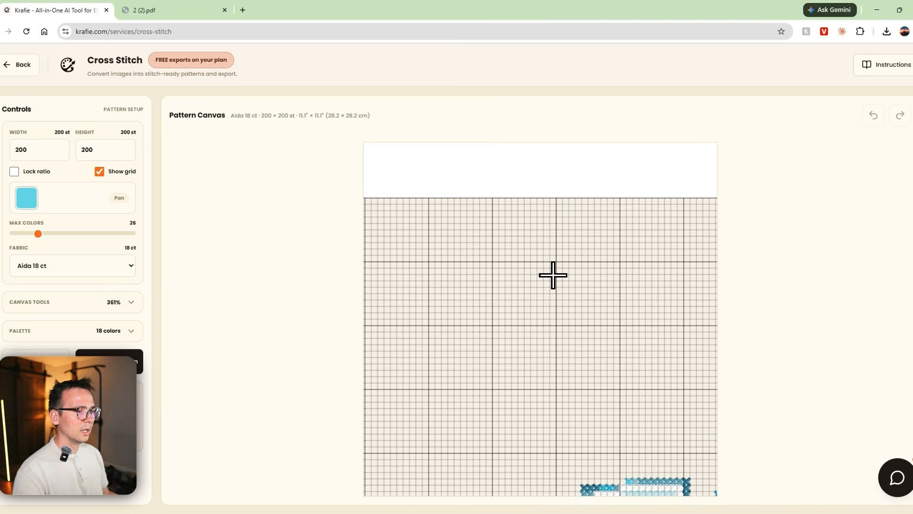
{"action": "left_click_drag", "start_coordinate": [599, 381], "coordinate": [475, 69]}
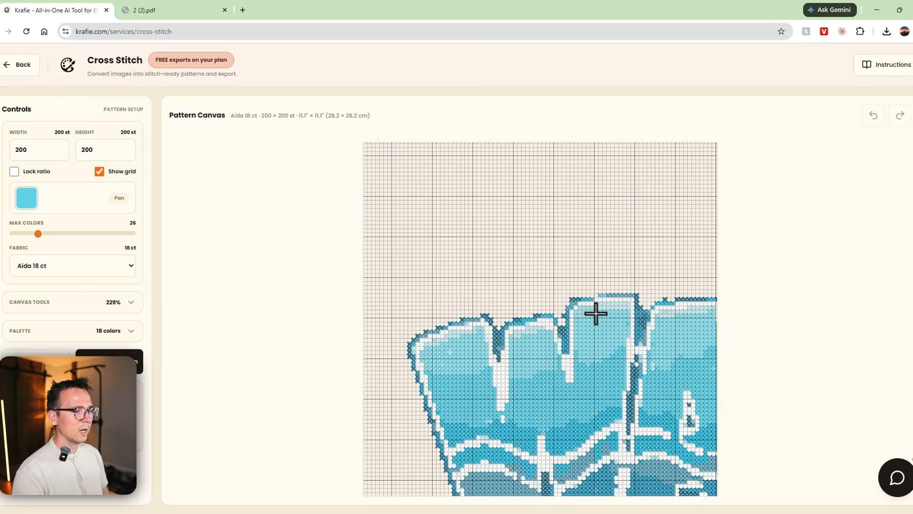
{"action": "left_click_drag", "start_coordinate": [651, 421], "coordinate": [503, 220]}
{"action": "scroll", "coordinate": [589, 280], "scroll_direction": "down", "scroll_amount": 7}
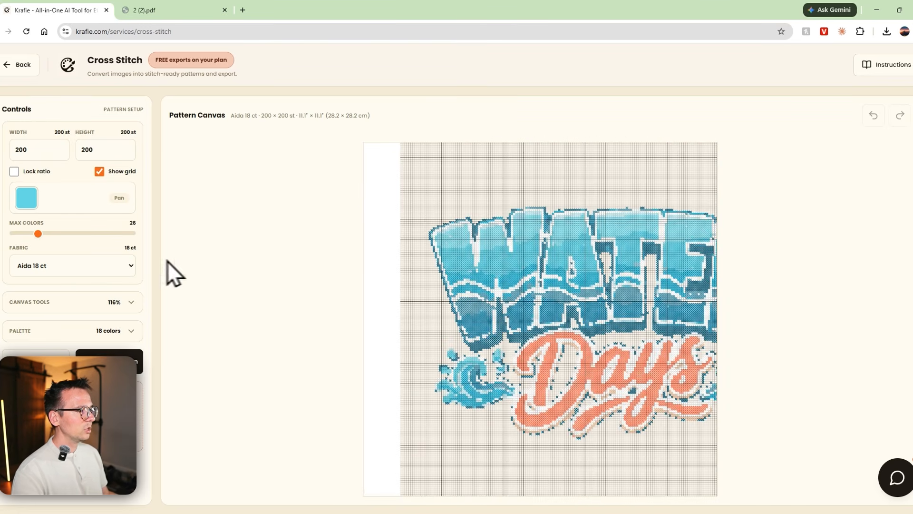
{"action": "left_click", "coordinate": [74, 305]}
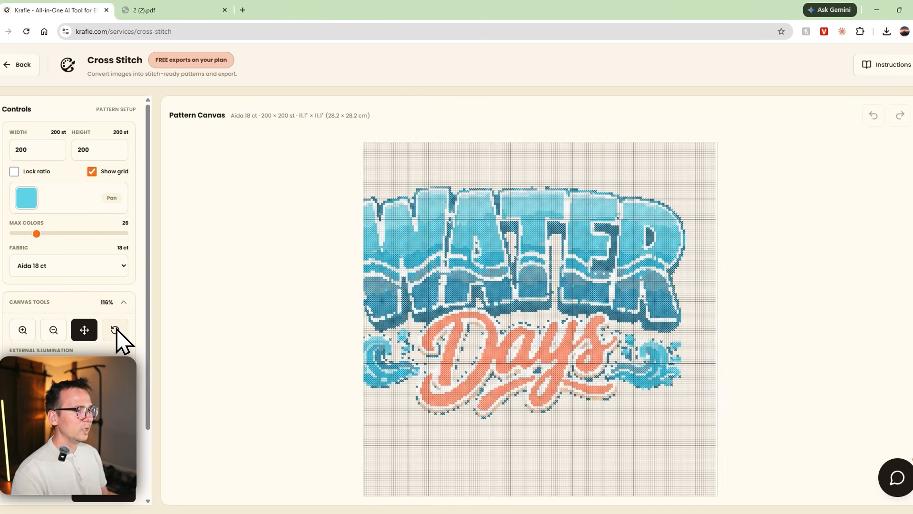
{"action": "left_click", "coordinate": [116, 329]}
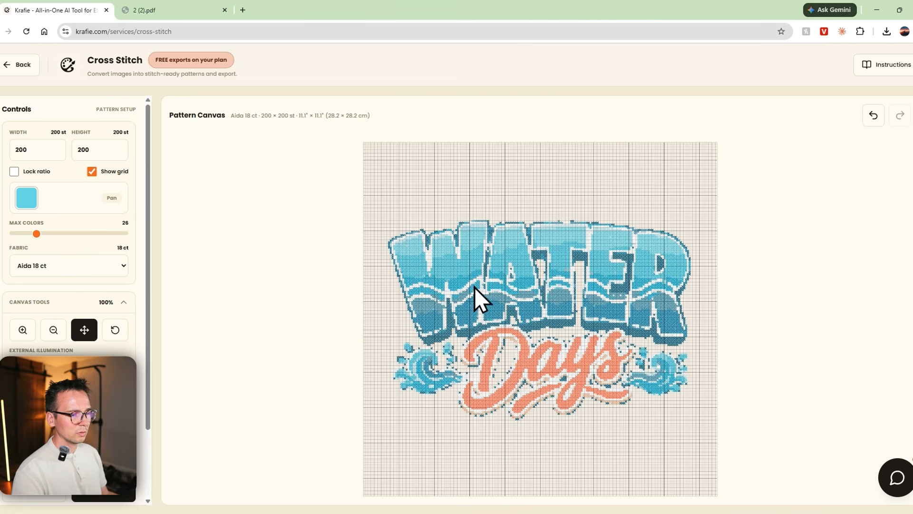
Step: Paint freehand light blue strokes above the word WATER with the Paint tool
{"action": "left_click", "coordinate": [84, 329]}
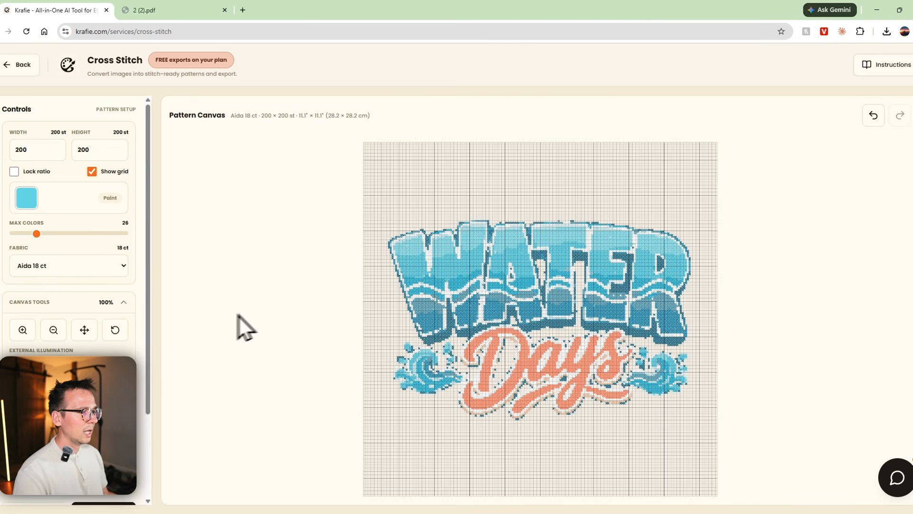
{"action": "mouse_move", "coordinate": [499, 216]}
{"action": "left_mouse_down"}
{"action": "mouse_move", "coordinate": [459, 214]}
{"action": "mouse_move", "coordinate": [503, 167]}
{"action": "left_mouse_up"}
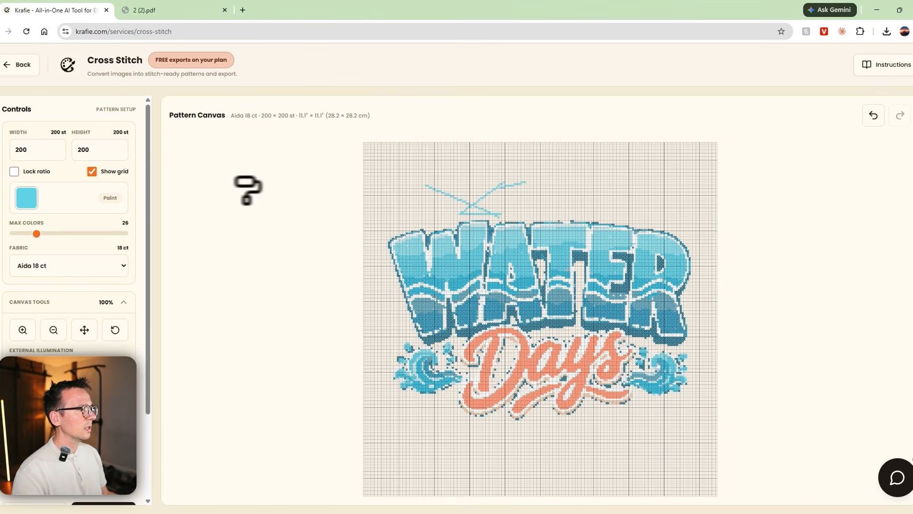
{"action": "scroll", "coordinate": [24, 208], "scroll_direction": "down", "scroll_amount": 1}
{"action": "scroll", "coordinate": [41, 257], "scroll_direction": "down", "scroll_amount": 2}
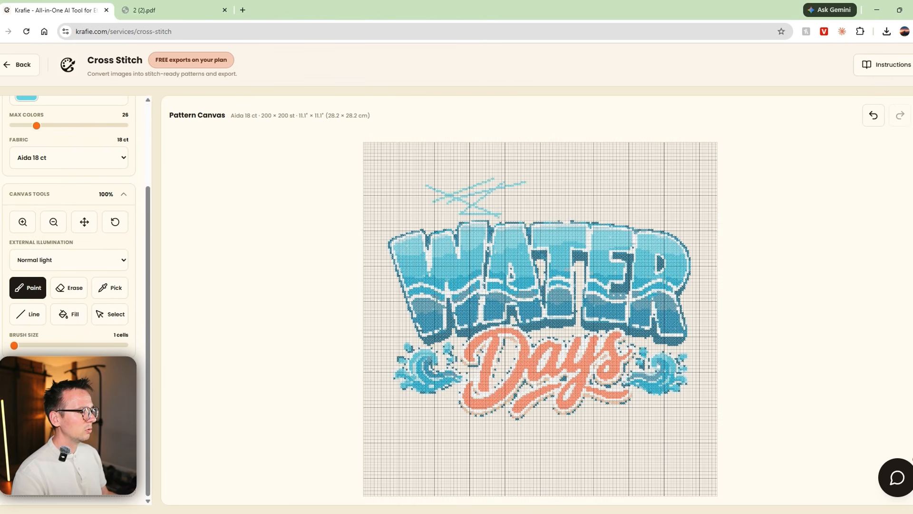
Step: Change the light blue #6BDDE4 palette color to red #E3314B
{"action": "scroll", "coordinate": [41, 330], "scroll_direction": "down", "scroll_amount": 3}
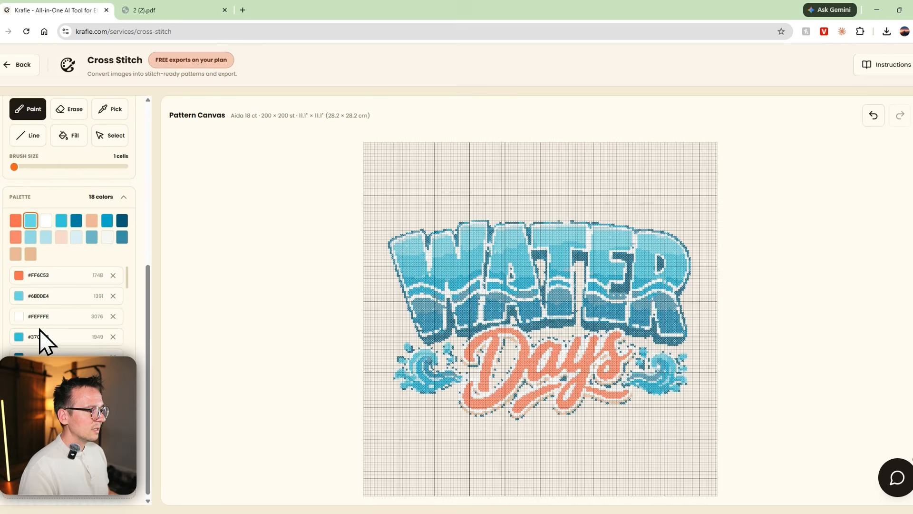
{"action": "scroll", "coordinate": [42, 330], "scroll_direction": "up", "scroll_amount": 3}
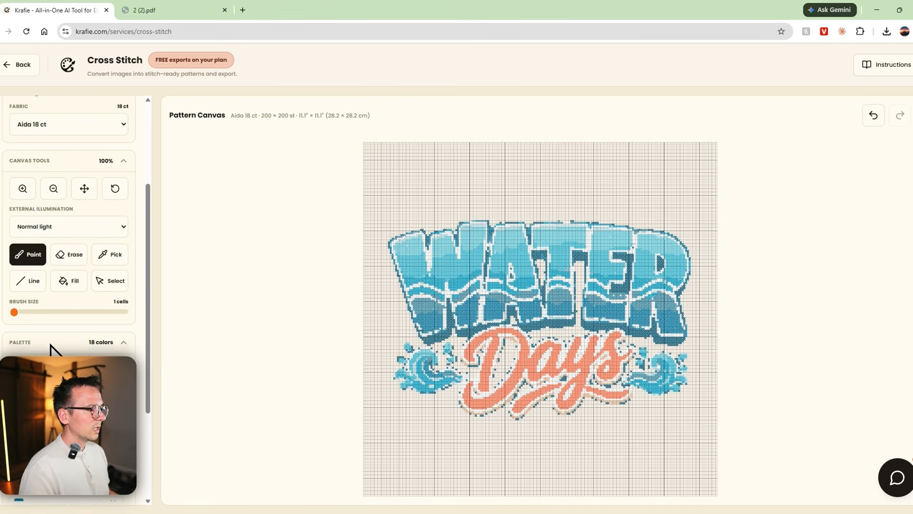
{"action": "scroll", "coordinate": [52, 346], "scroll_direction": "down", "scroll_amount": 3}
{"action": "left_click", "coordinate": [50, 370]}
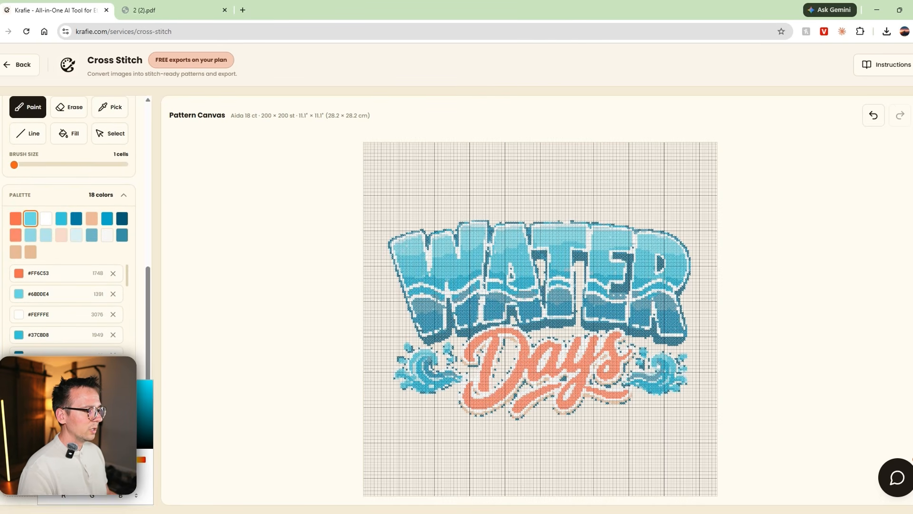
{"action": "left_click", "coordinate": [86, 460]}
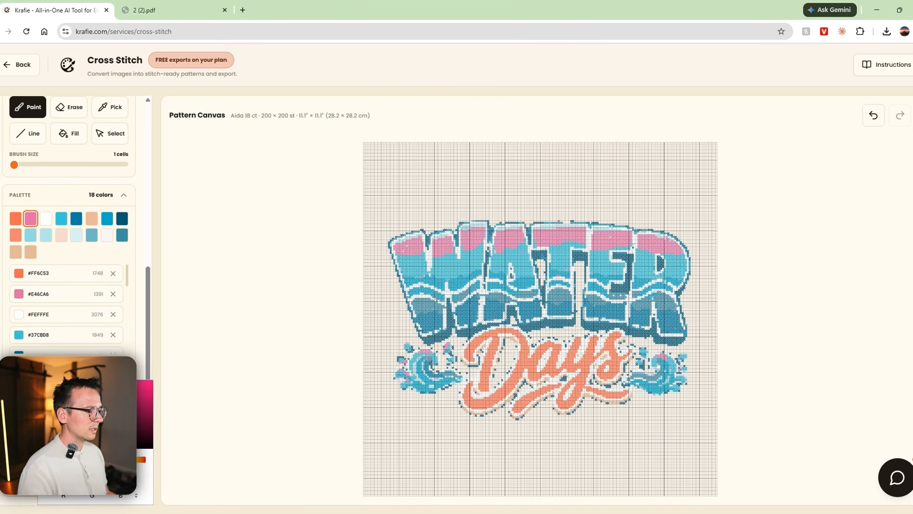
{"action": "left_click", "coordinate": [141, 383]}
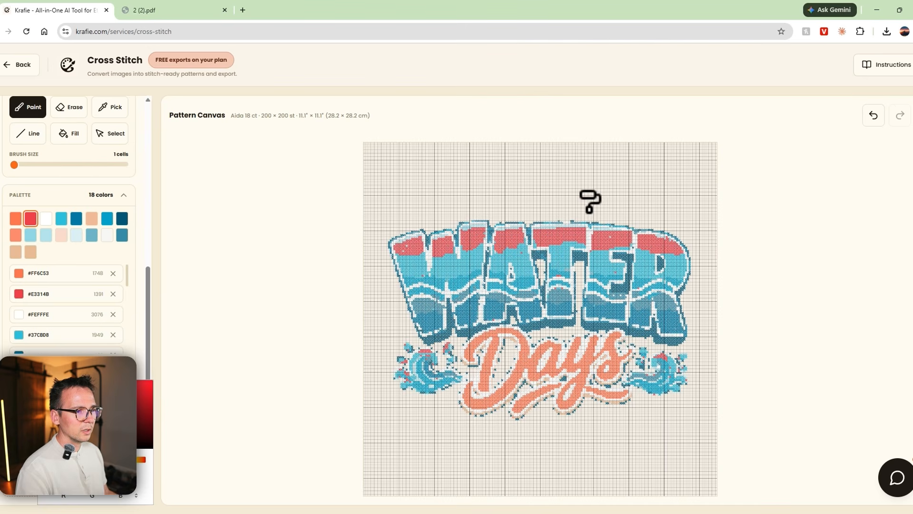
Step: Paint freehand strokes in the new red above the word WATER
{"action": "left_click", "coordinate": [588, 193]}
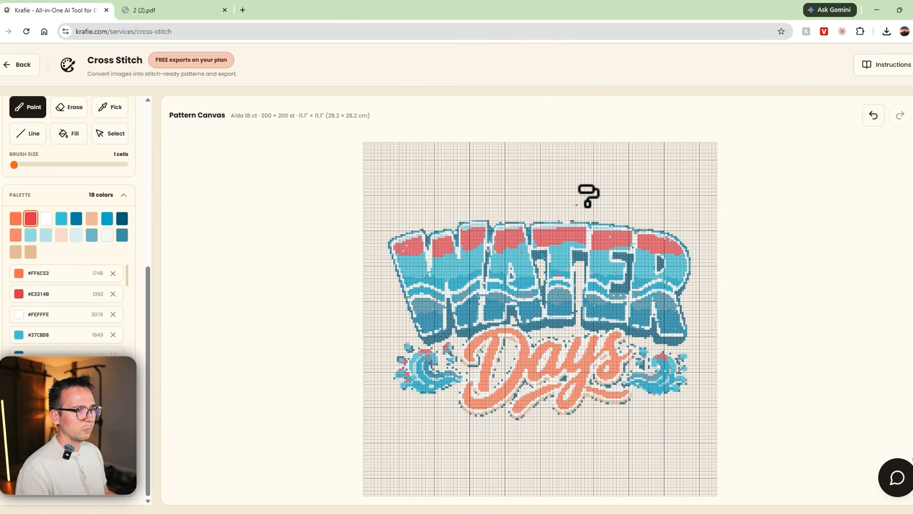
{"action": "left_click_drag", "start_coordinate": [578, 204], "coordinate": [490, 197]}
{"action": "left_click_drag", "start_coordinate": [626, 204], "coordinate": [575, 193]}
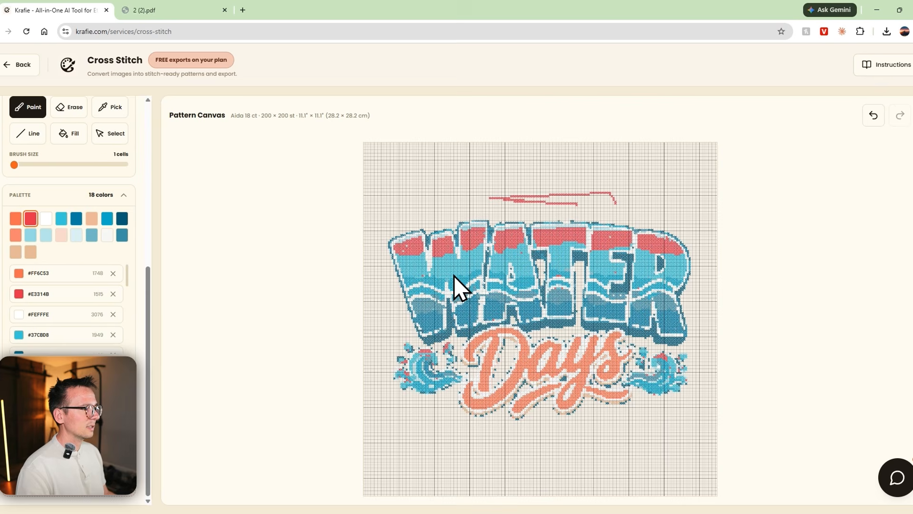
Step: Pick the orange color from the word Days and paint a few strokes with it near the W of WATER
{"action": "scroll", "coordinate": [81, 180], "scroll_direction": "up", "scroll_amount": 3}
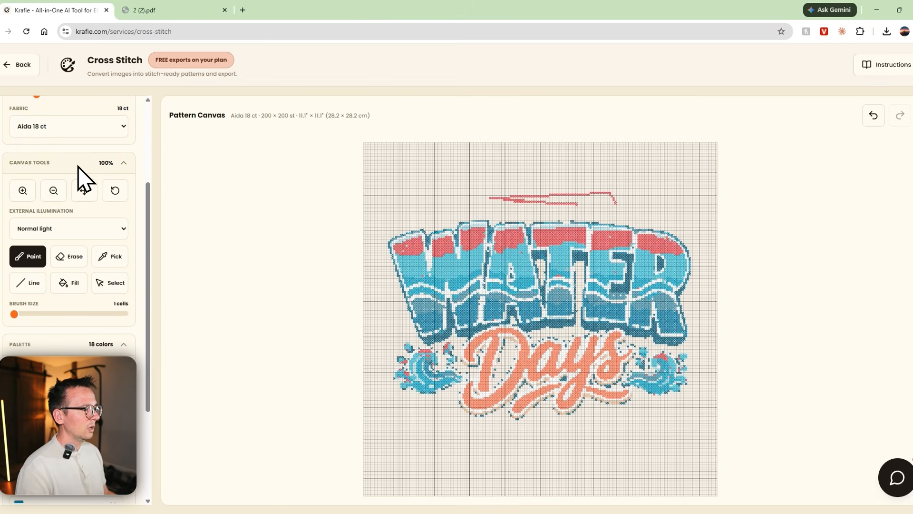
{"action": "left_click", "coordinate": [105, 255]}
{"action": "left_click", "coordinate": [505, 329]}
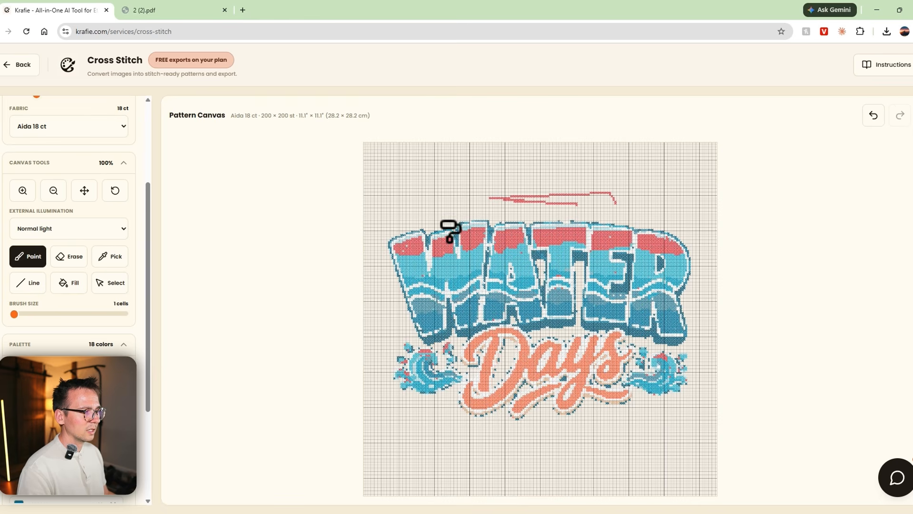
{"action": "left_click_drag", "start_coordinate": [451, 209], "coordinate": [410, 215]}
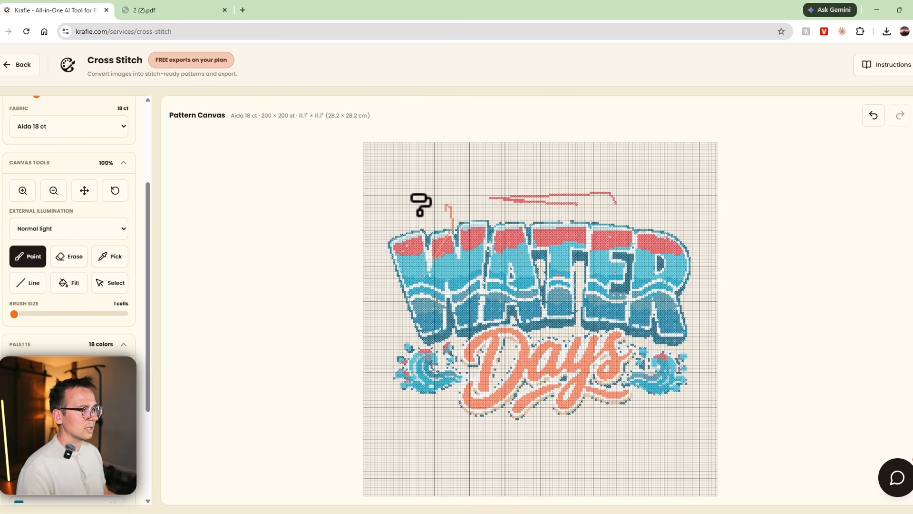
Step: Fill the empty background around the lettering with the picked orange, and reset the canvas
{"action": "left_click", "coordinate": [78, 282]}
{"action": "left_click", "coordinate": [466, 177]}
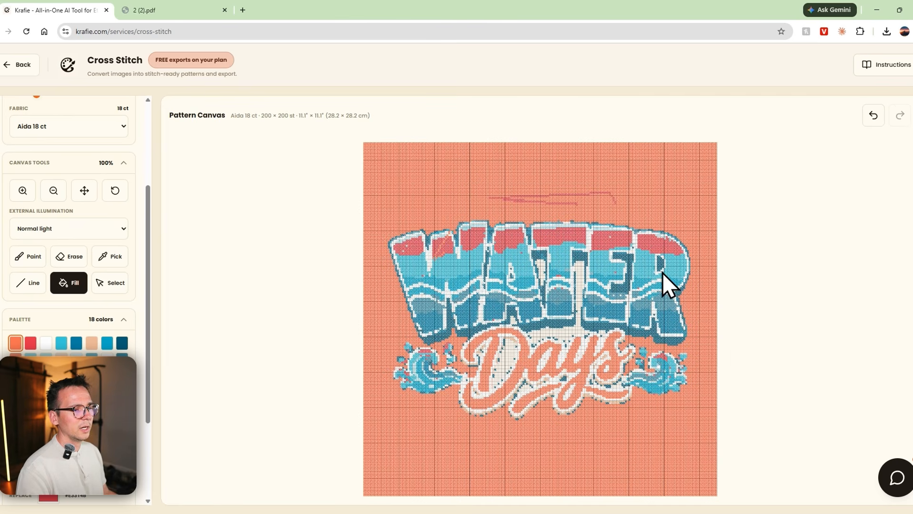
{"action": "scroll", "coordinate": [640, 251], "scroll_direction": "up", "scroll_amount": 5}
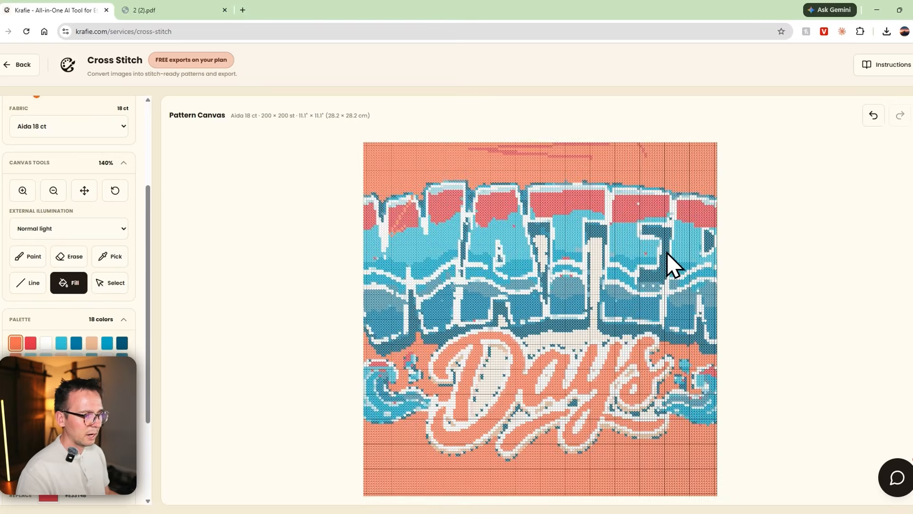
{"action": "scroll", "coordinate": [613, 274], "scroll_direction": "down", "scroll_amount": 7}
{"action": "scroll", "coordinate": [613, 274], "scroll_direction": "down", "scroll_amount": 1}
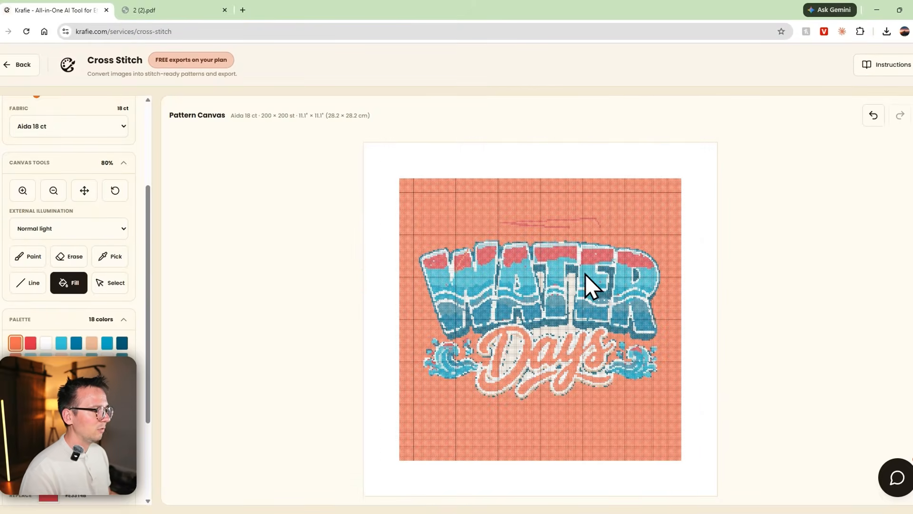
{"action": "left_click", "coordinate": [115, 191]}
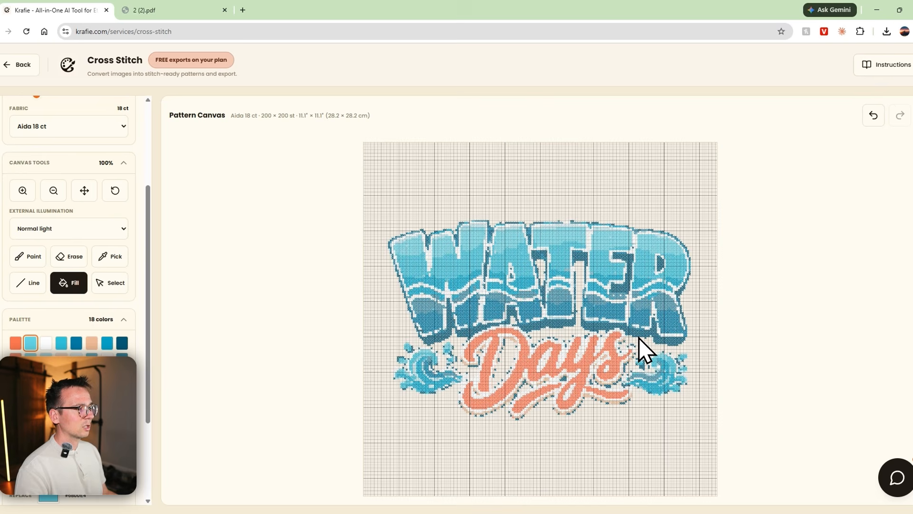
Step: Set the cross stitch pattern's width to 400 stitches
{"action": "scroll", "coordinate": [72, 314], "scroll_direction": "up", "scroll_amount": 3}
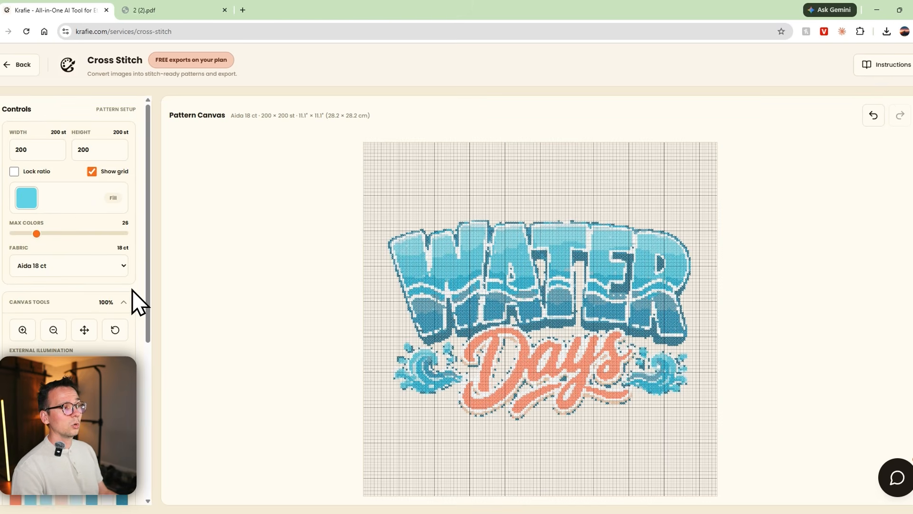
{"action": "left_click", "coordinate": [34, 142]}
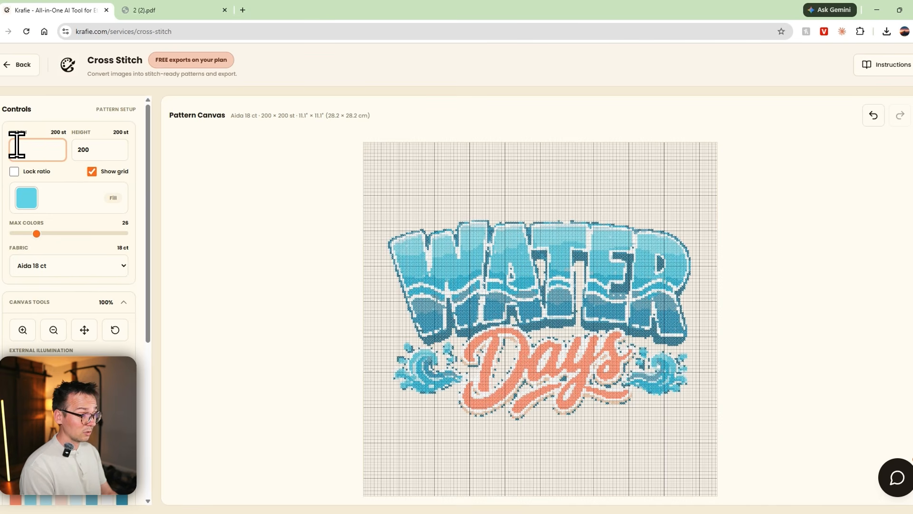
{"action": "key", "text": "BackSpace"}
{"action": "type", "text": "300"}
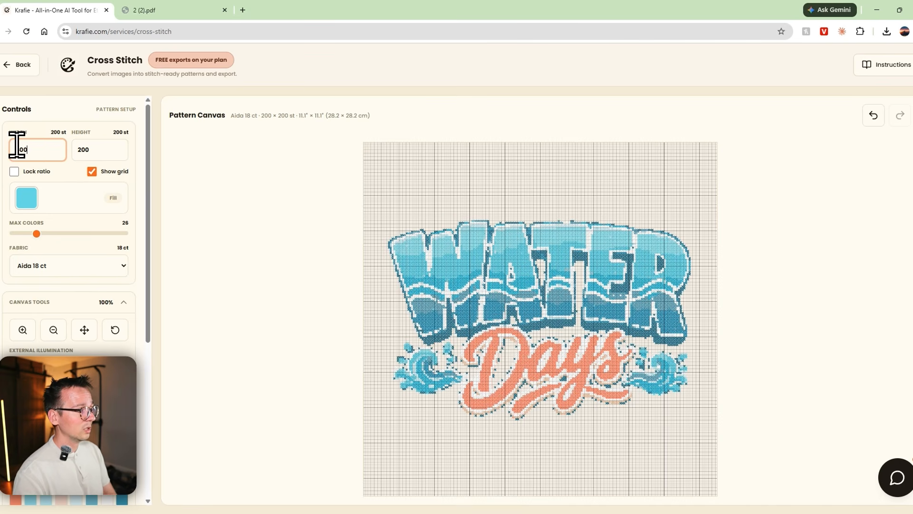
{"action": "key", "text": "Return"}
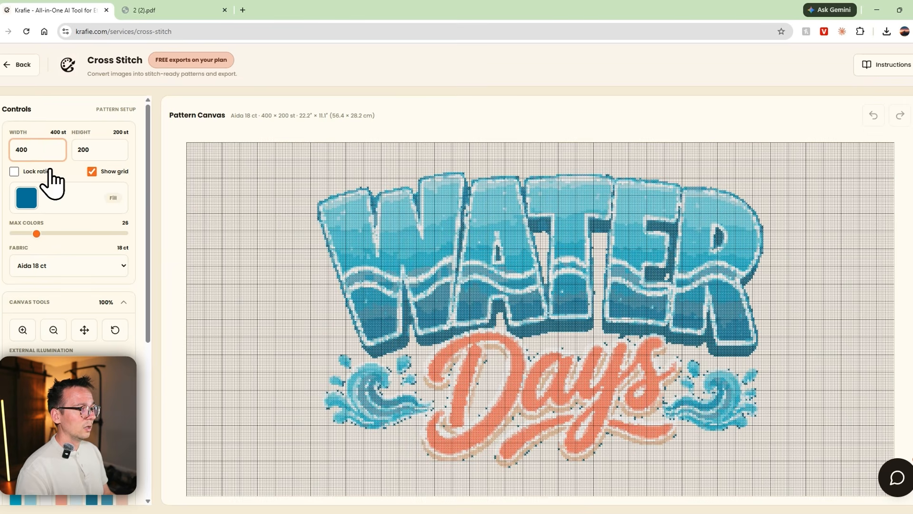
Step: Lock the pattern's width-to-height ratio and resize the pattern to 600 × 400 stitches
{"action": "left_click", "coordinate": [26, 174]}
{"action": "left_click", "coordinate": [46, 153]}
{"action": "key", "text": "BackSpace"}
{"action": "key", "text": "BackSpace"}
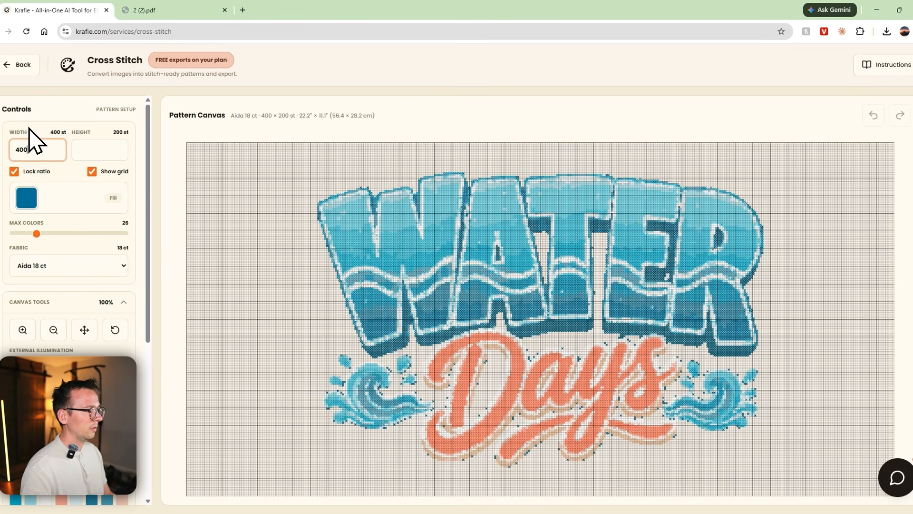
{"action": "type", "text": "00"}
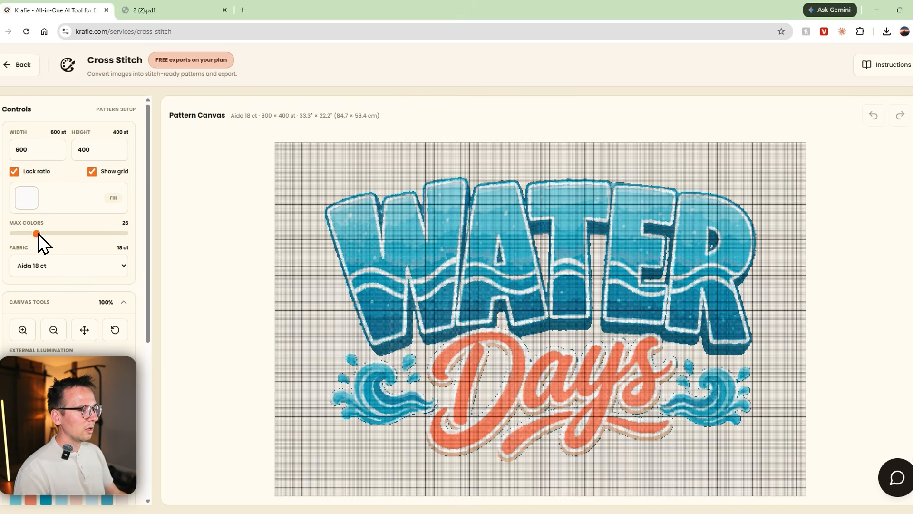
Step: Set the pattern's maximum colors to 74 and choose Evenweave 25 ct as the fabric
{"action": "left_click_drag", "start_coordinate": [78, 233], "coordinate": [80, 233]}
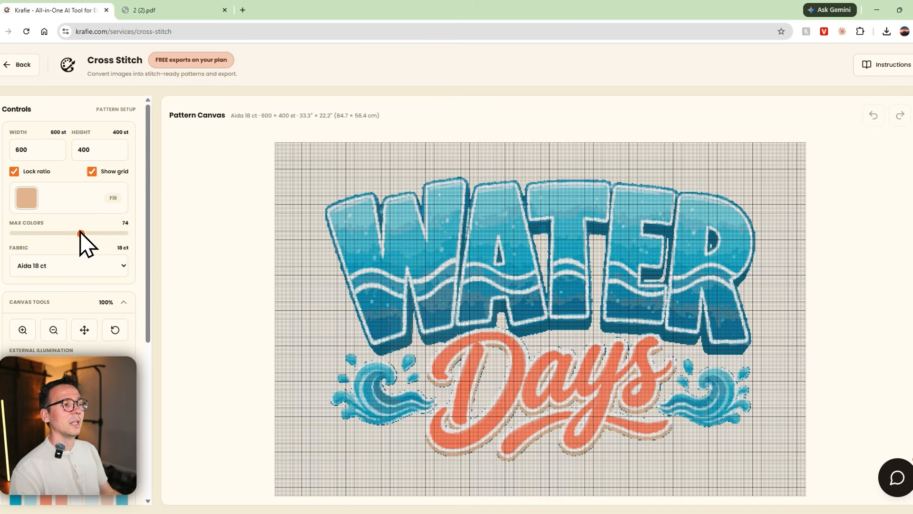
{"action": "left_click", "coordinate": [59, 266]}
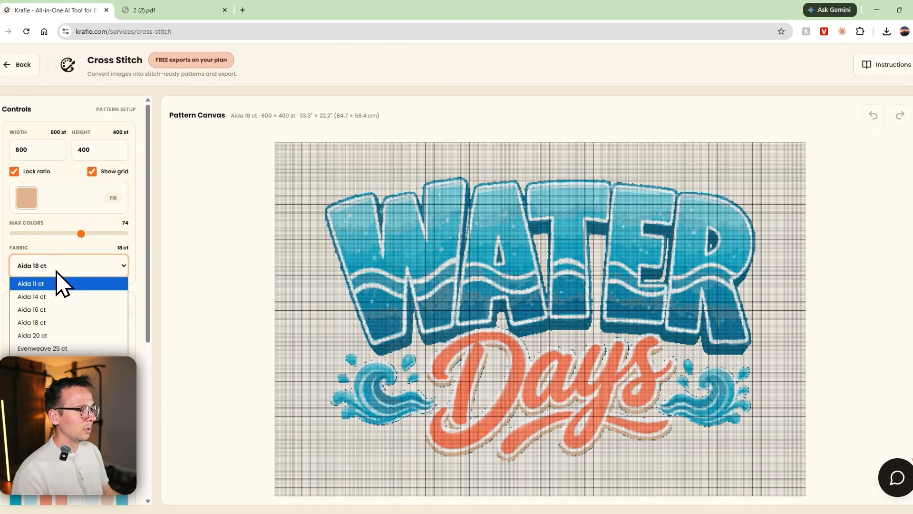
{"action": "left_click", "coordinate": [50, 347]}
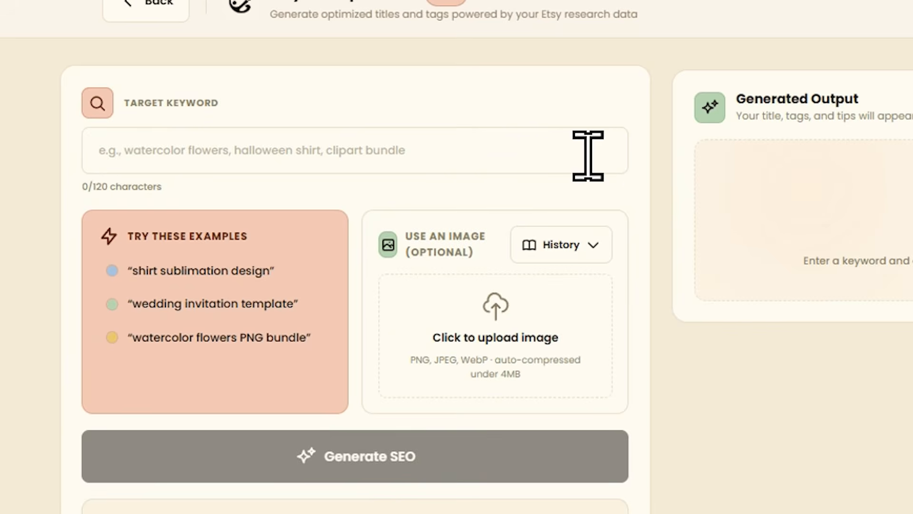
Step: Generate Etsy SEO for the target keyword "Chrsitmas Clipart" and correct the keyword's spelling to "Christmas Clipart"
{"action": "left_click", "coordinate": [586, 155]}
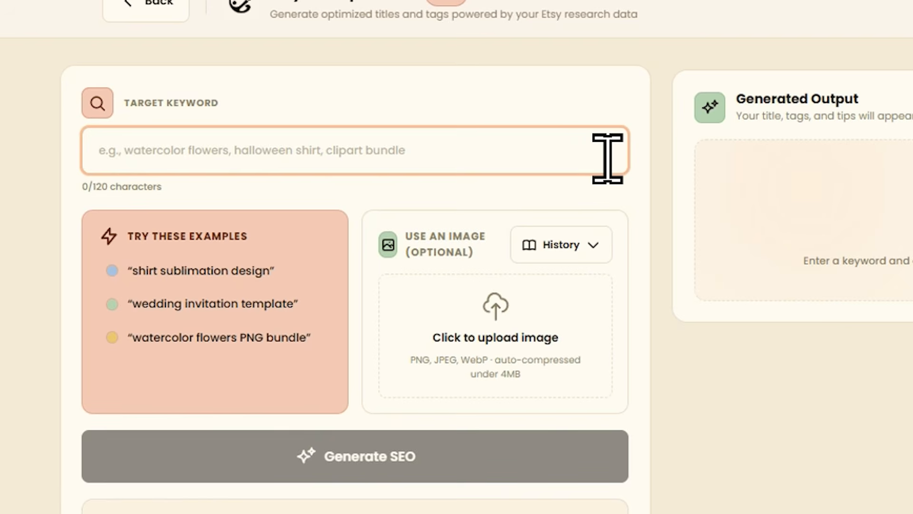
{"action": "type", "text": "Chrsitmas Clipart"}
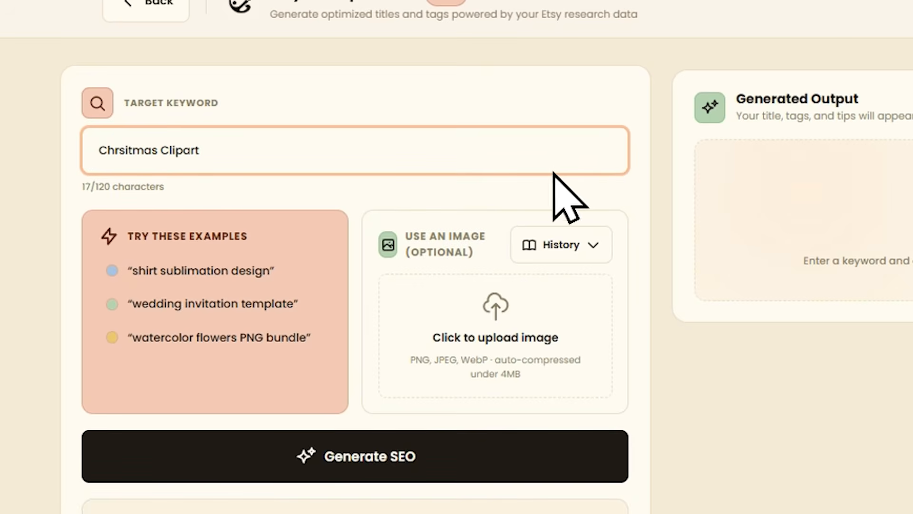
{"action": "left_click", "coordinate": [438, 471]}
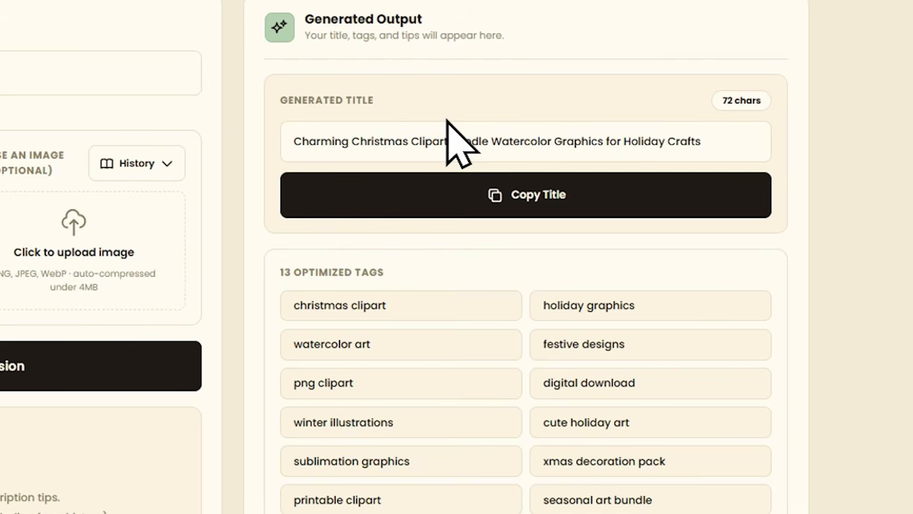
{"action": "left_click", "coordinate": [47, 73]}
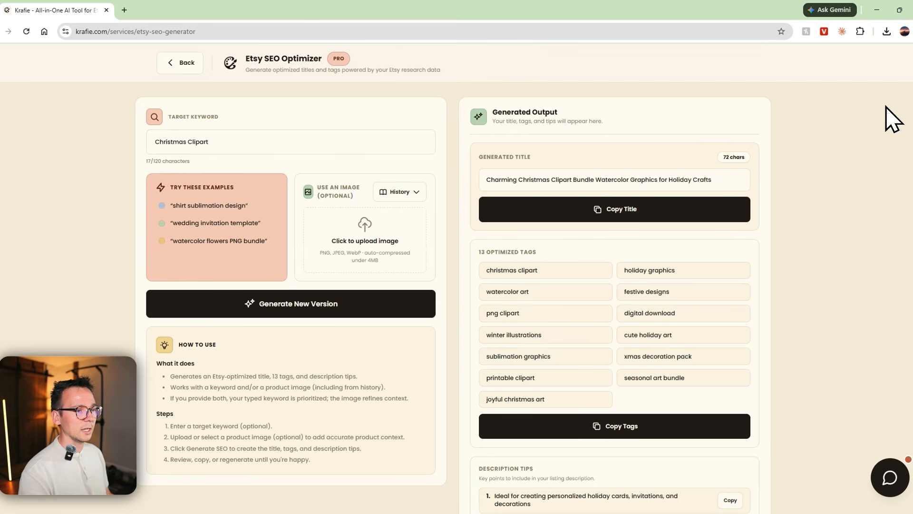
Step: Copy the generated Etsy title and the set of optimized tags
{"action": "left_click", "coordinate": [703, 213]}
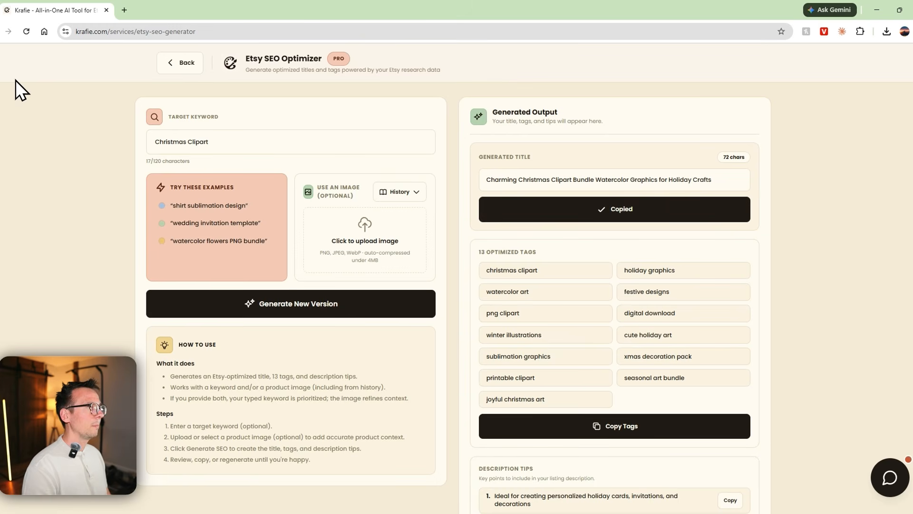
{"action": "scroll", "coordinate": [405, 180], "scroll_direction": "down", "scroll_amount": 2}
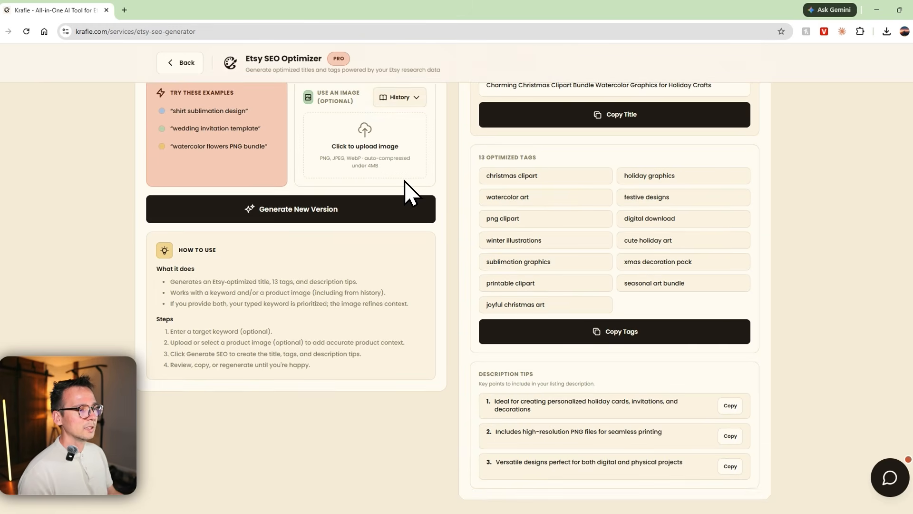
{"action": "left_click", "coordinate": [586, 328]}
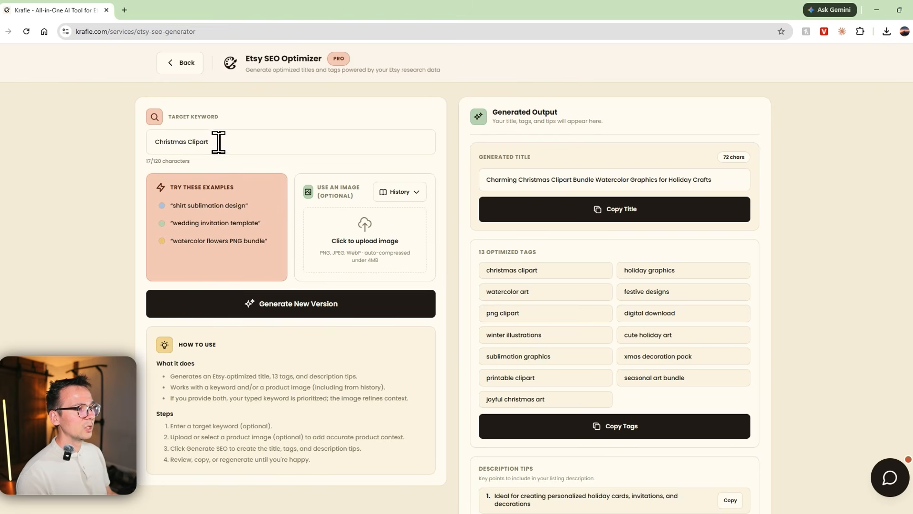
Step: Add the candy-cane heart image to the Christmas Clipart keyword and generate a new SEO version
{"action": "left_click_drag", "start_coordinate": [218, 141], "coordinate": [131, 147]}
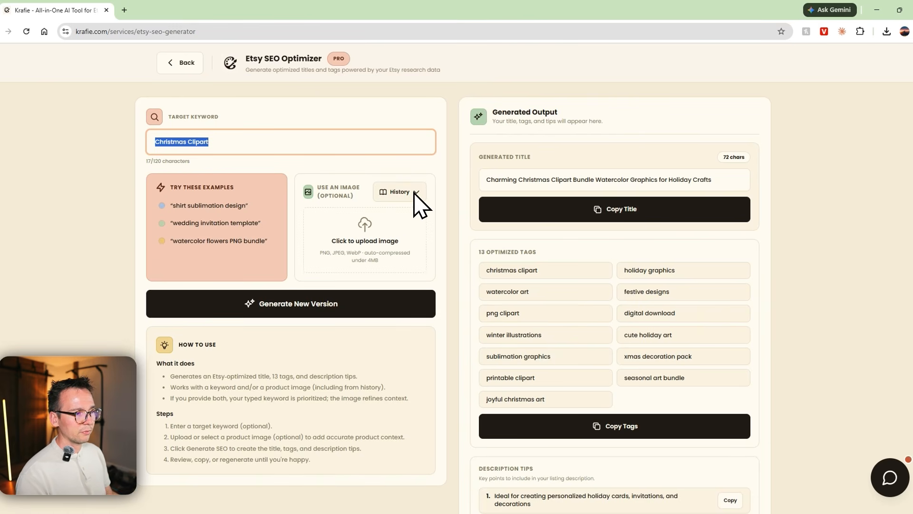
{"action": "left_click", "coordinate": [360, 252]}
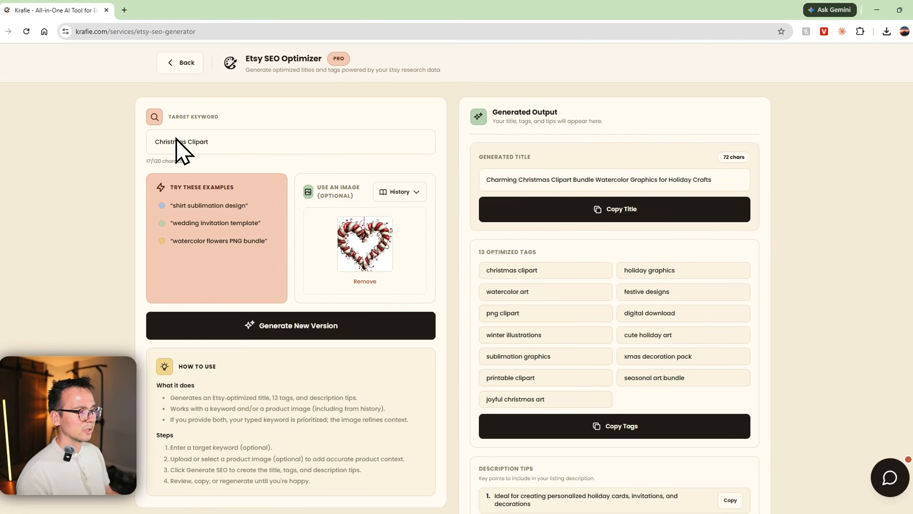
{"action": "left_click", "coordinate": [340, 332]}
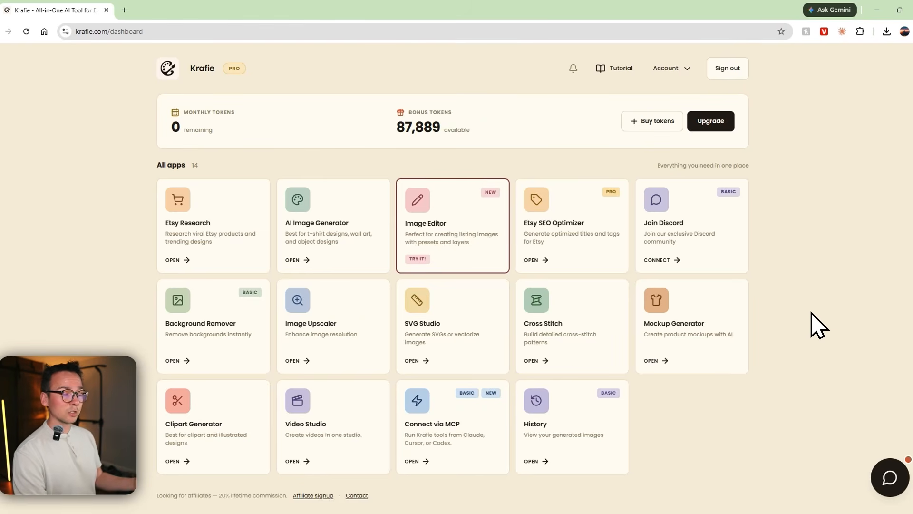
Step: Open SVG Studio and generate an SVG from the prompt "yellow dog" with a 4:3 aspect ratio in the Engraving style
{"action": "left_click", "coordinate": [465, 307]}
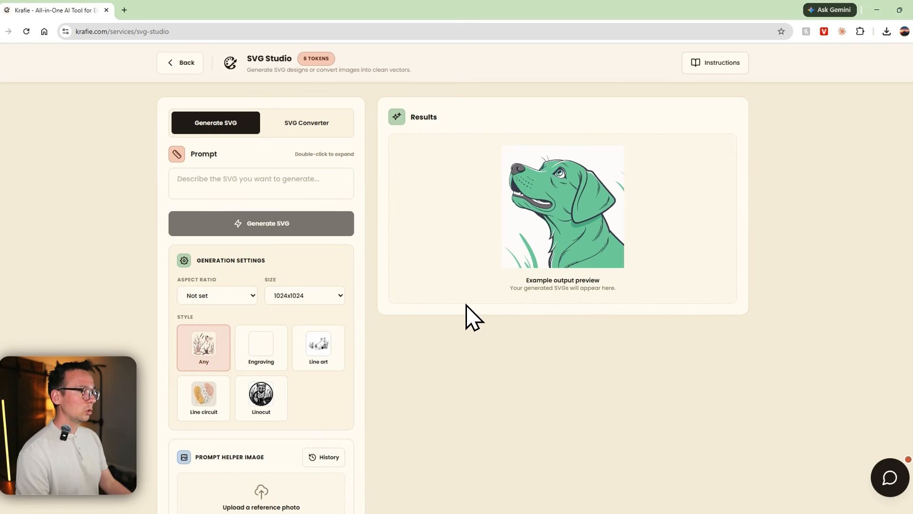
{"action": "left_click", "coordinate": [302, 192]}
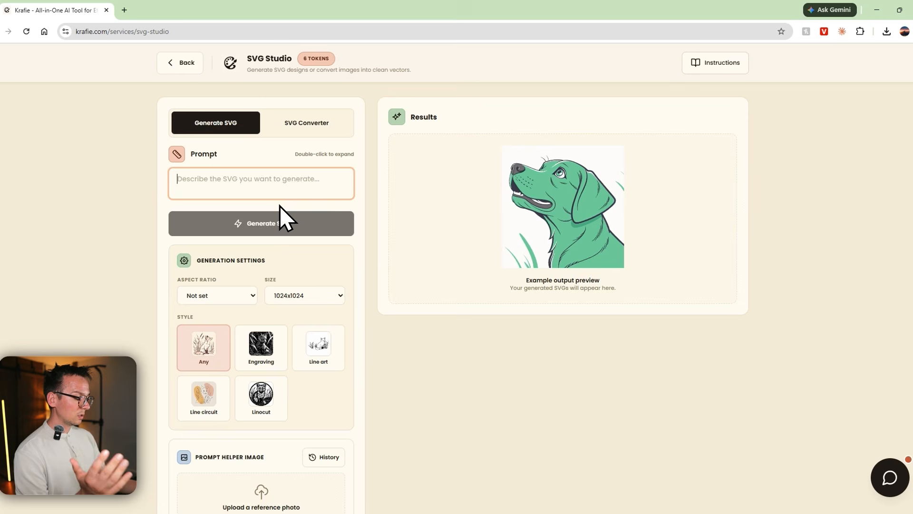
{"action": "type", "text": "yellow dog"}
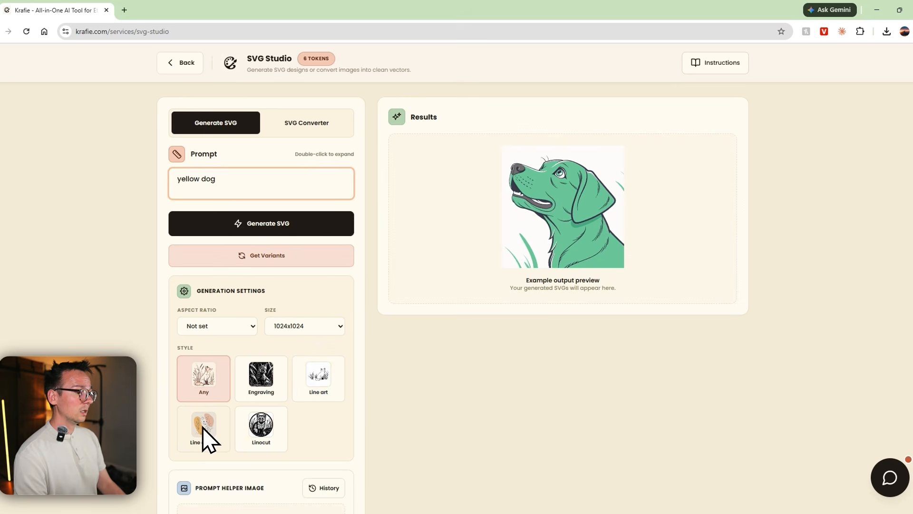
{"action": "left_click", "coordinate": [210, 372]}
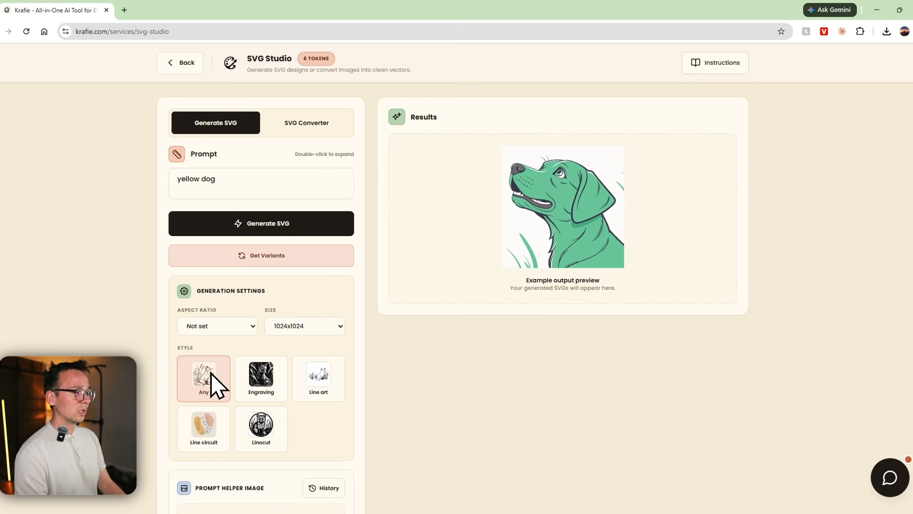
{"action": "left_click", "coordinate": [228, 326]}
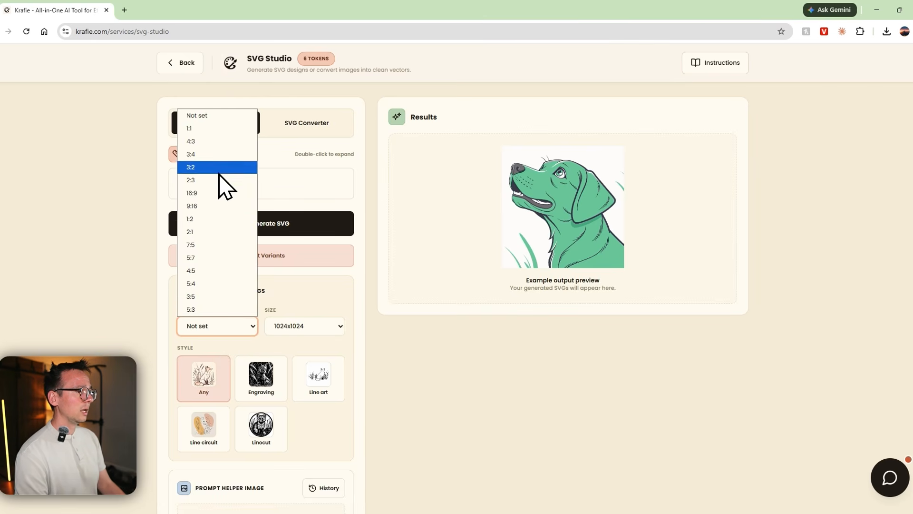
{"action": "left_click", "coordinate": [218, 141]}
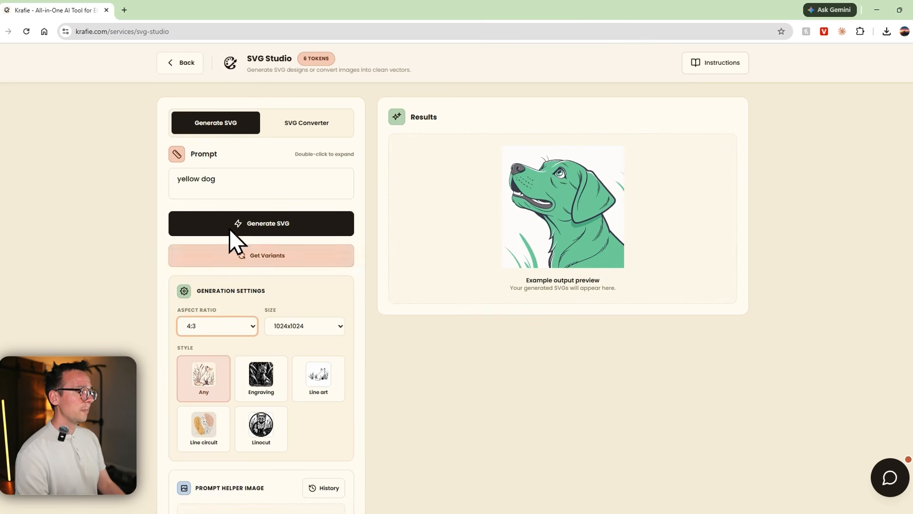
{"action": "left_click", "coordinate": [263, 376]}
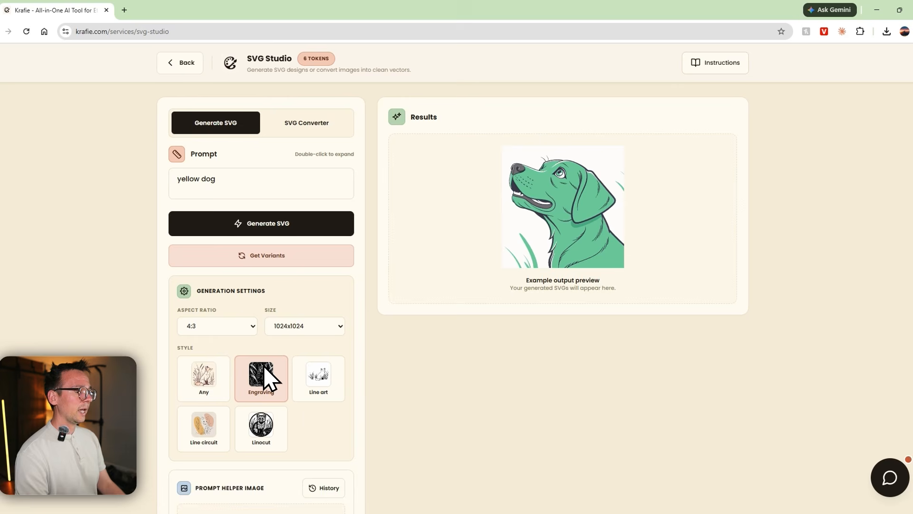
{"action": "left_click", "coordinate": [276, 221]}
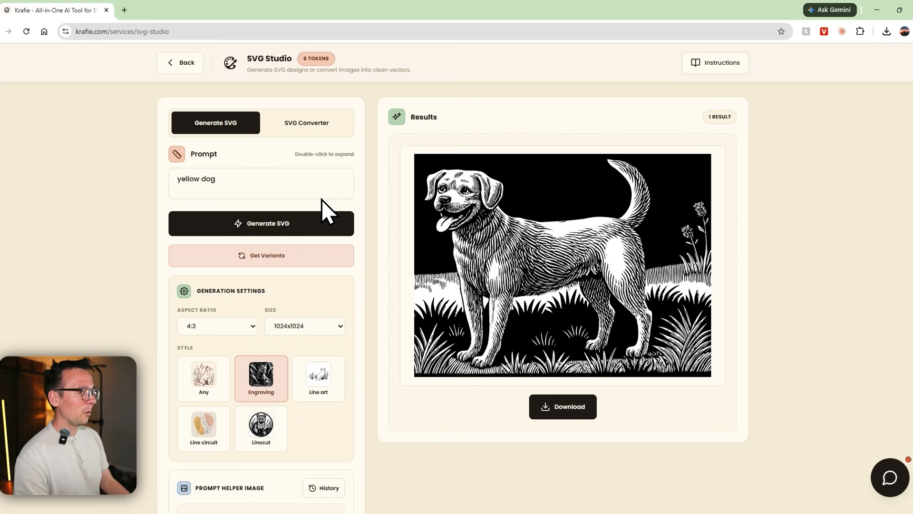
Step: Regenerate the yellow dog SVG in the Any style and get prompt variants for it
{"action": "left_click", "coordinate": [202, 378]}
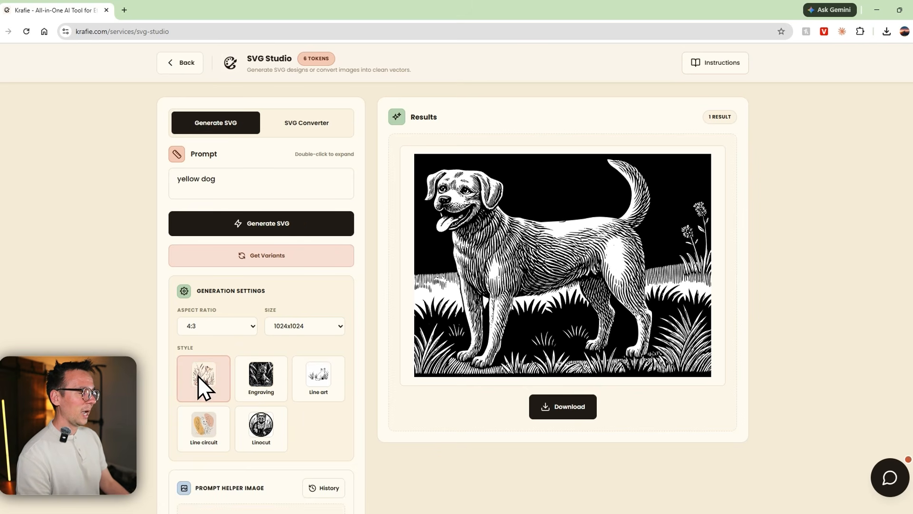
{"action": "left_click", "coordinate": [244, 223]}
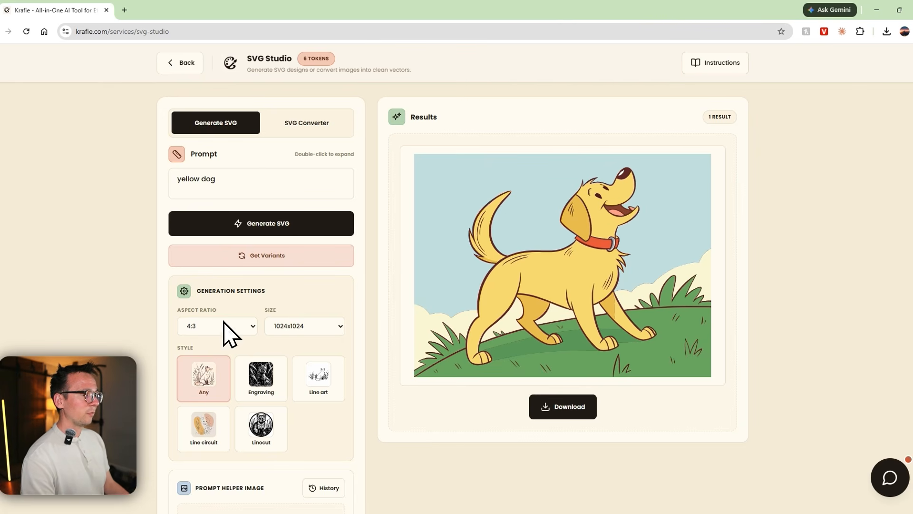
{"action": "left_click", "coordinate": [257, 266]}
{"action": "scroll", "coordinate": [259, 280], "scroll_direction": "down", "scroll_amount": 1}
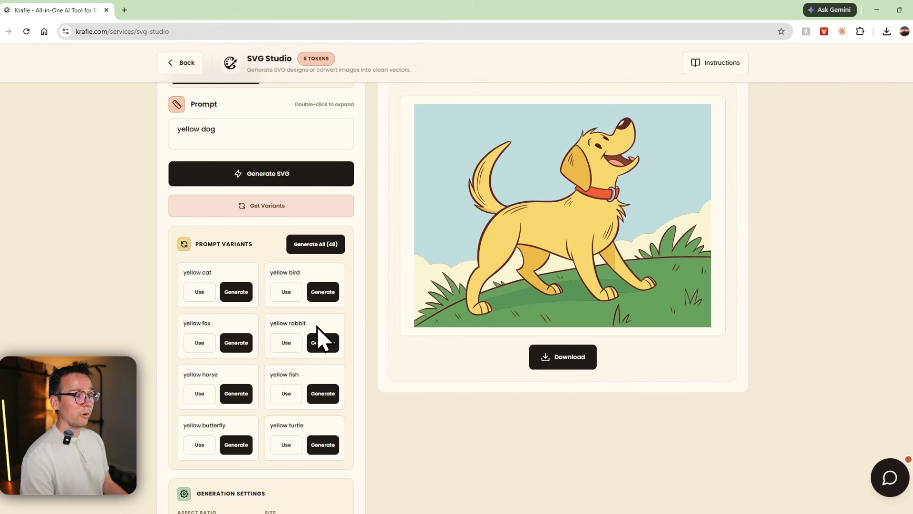
Step: Generate SVGs for all the yellow animal prompt variants and look through the results
{"action": "left_click", "coordinate": [315, 244]}
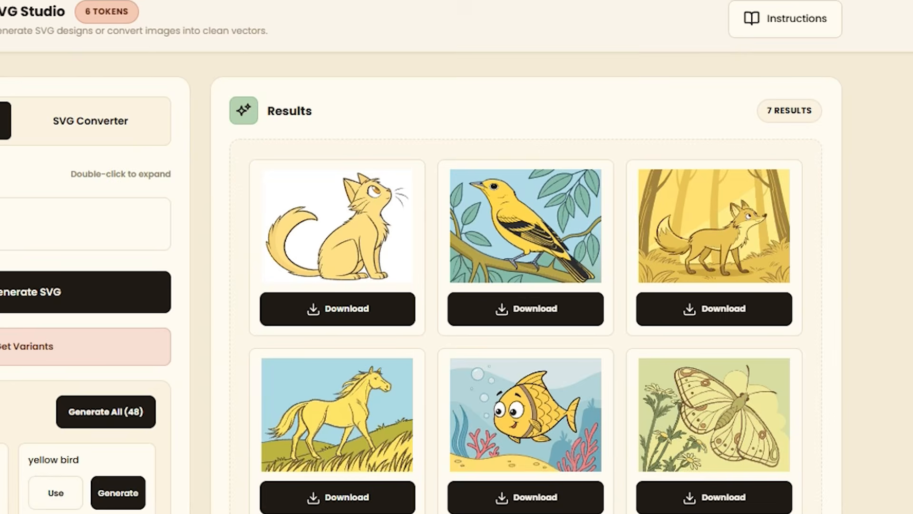
{"action": "scroll", "coordinate": [561, 286], "scroll_direction": "down", "scroll_amount": 3}
{"action": "scroll", "coordinate": [561, 286], "scroll_direction": "up", "scroll_amount": 3}
{"action": "scroll", "coordinate": [523, 286], "scroll_direction": "down", "scroll_amount": 3}
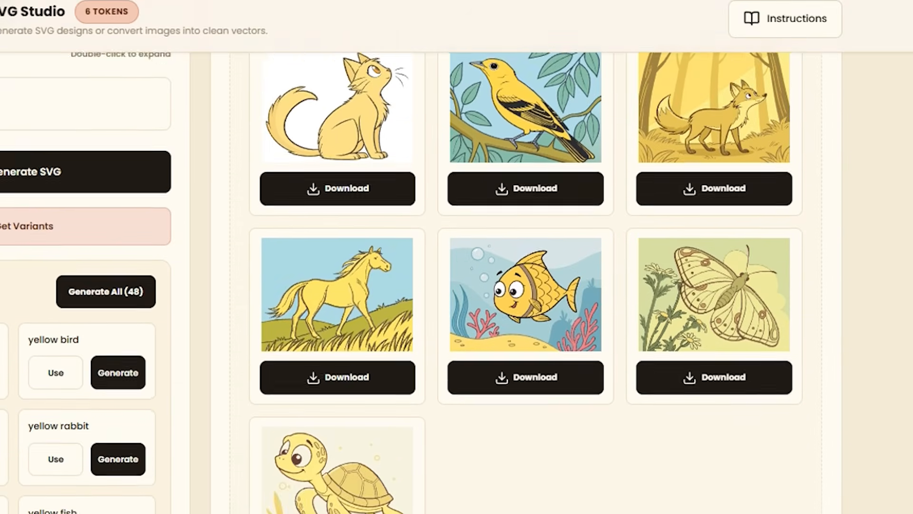
{"action": "scroll", "coordinate": [523, 285], "scroll_direction": "up", "scroll_amount": 3}
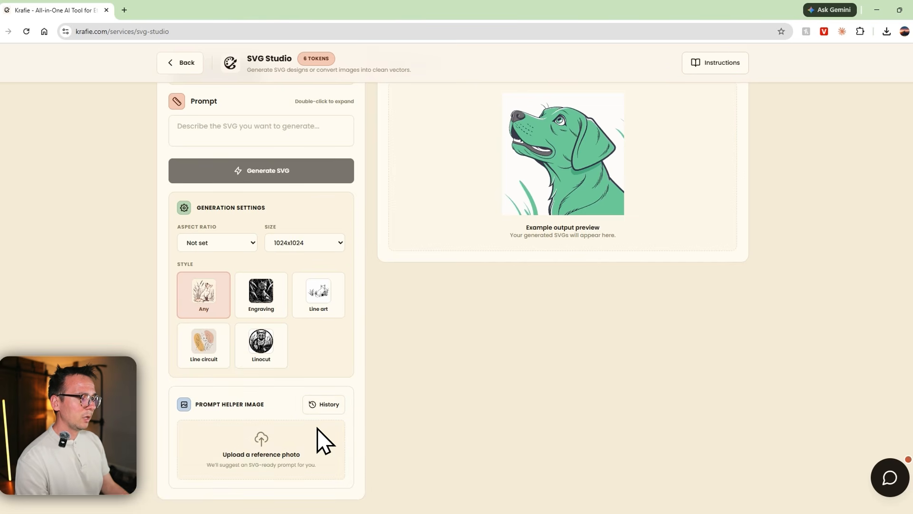
Step: Add the flower fairy image from the history as the prompt helper reference
{"action": "left_click", "coordinate": [335, 406]}
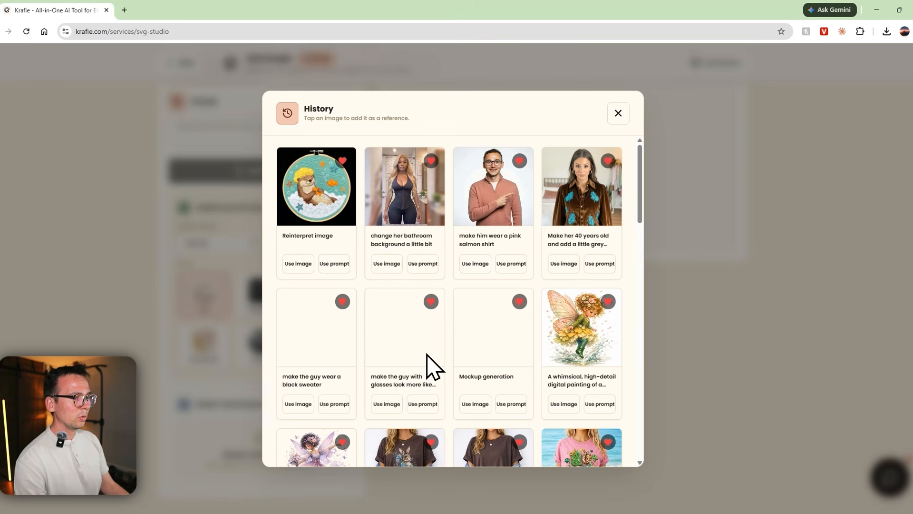
{"action": "scroll", "coordinate": [476, 364], "scroll_direction": "down", "scroll_amount": 1}
{"action": "left_click", "coordinate": [569, 358]}
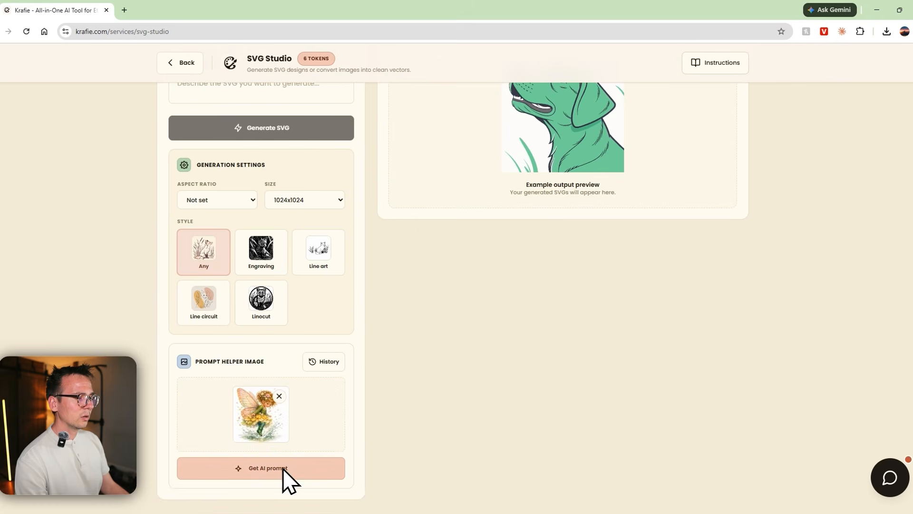
Step: Get an AI prompt from the flower fairy reference image and generate an SVG from it in the Any style
{"action": "left_click", "coordinate": [264, 470]}
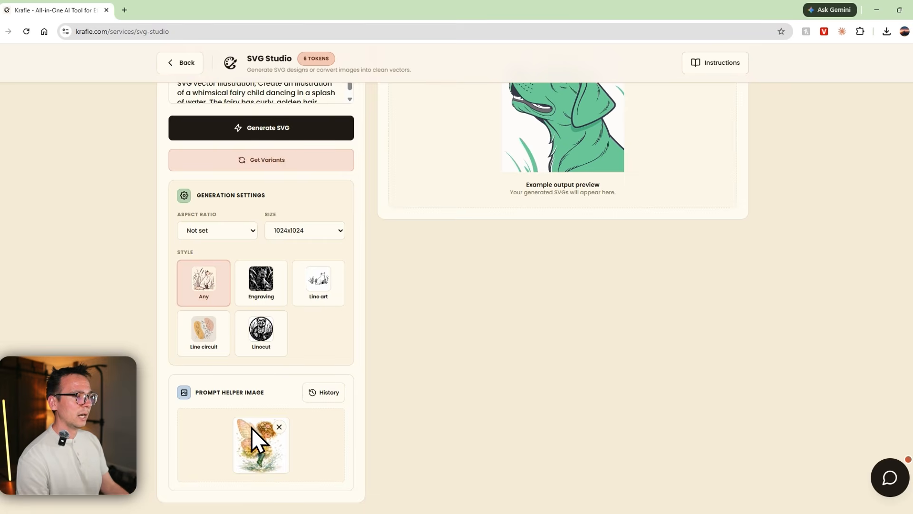
{"action": "scroll", "coordinate": [252, 426], "scroll_direction": "up", "scroll_amount": 3}
{"action": "scroll", "coordinate": [245, 181], "scroll_direction": "down", "scroll_amount": 3}
{"action": "scroll", "coordinate": [246, 181], "scroll_direction": "up", "scroll_amount": 3}
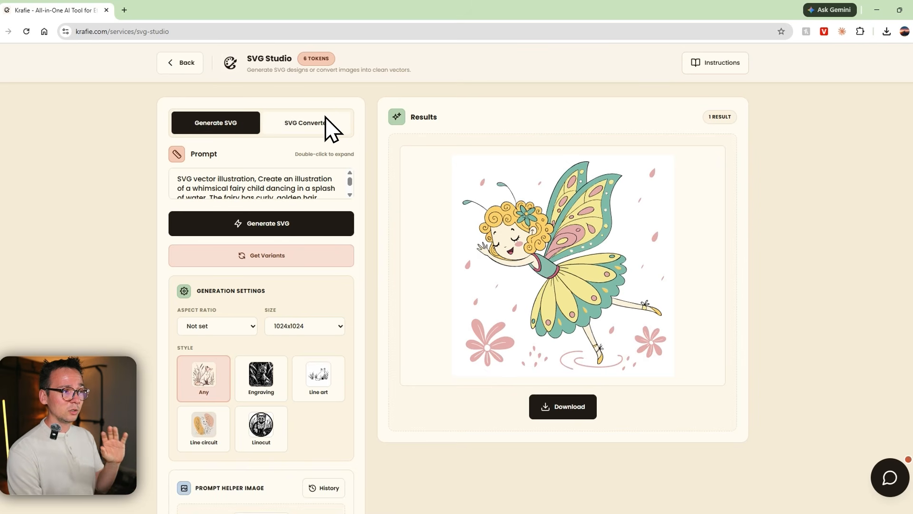
Step: Switch to the SVG Converter, load the flower fairy image from the history, and convert it to SVG
{"action": "left_click", "coordinate": [314, 122]}
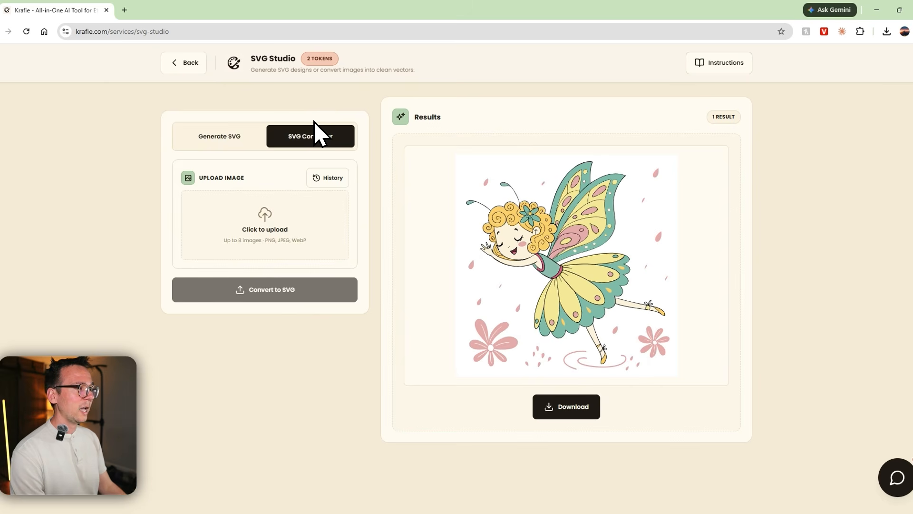
{"action": "left_click", "coordinate": [332, 180]}
{"action": "left_click", "coordinate": [585, 403]}
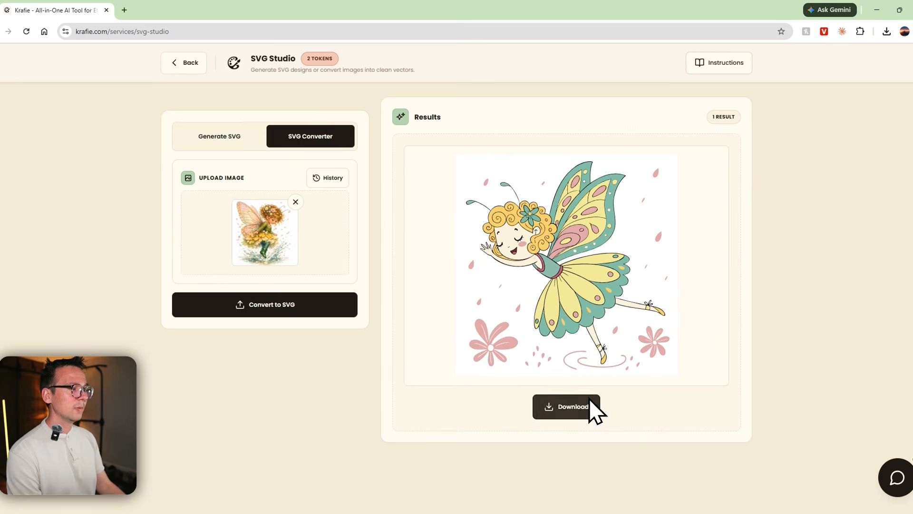
{"action": "left_click", "coordinate": [281, 292]}
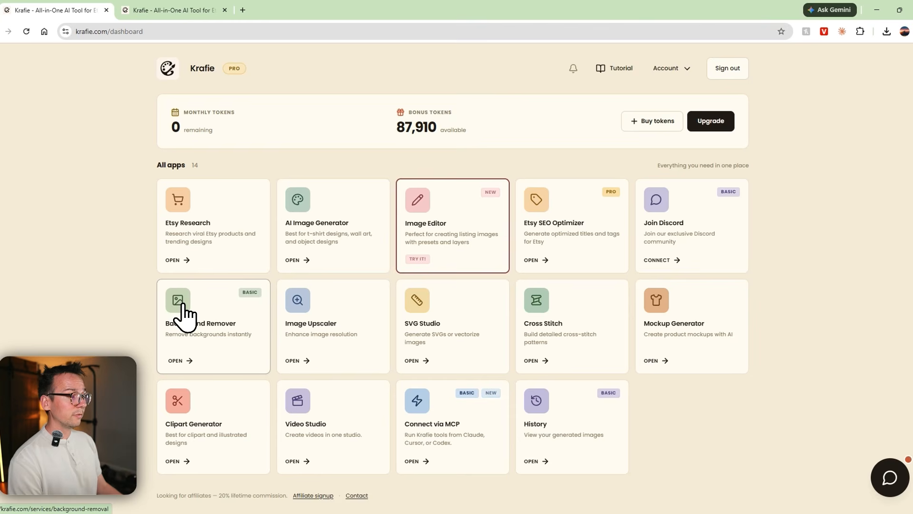
Step: Open Background Remover and remove the background of the pink "Lucky" T-shirt image from the history with the BiRefNet model
{"action": "left_click", "coordinate": [184, 315]}
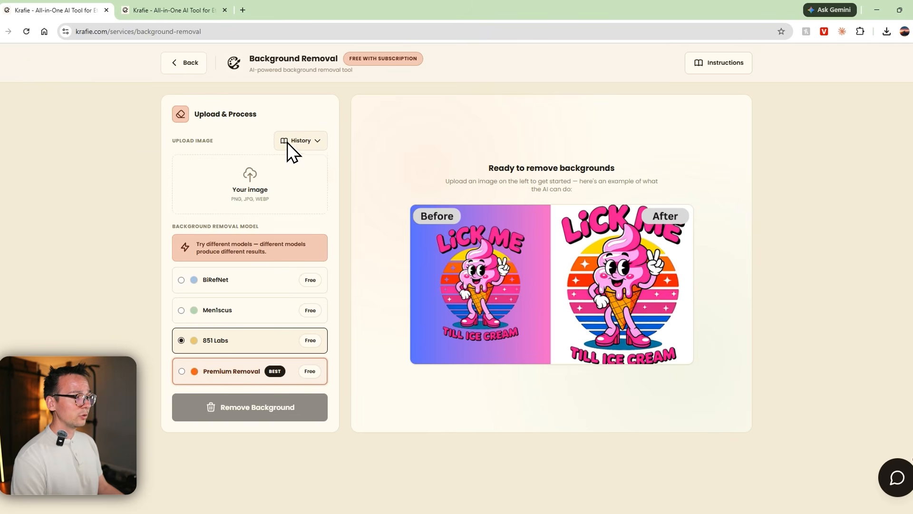
{"action": "left_click", "coordinate": [259, 125]}
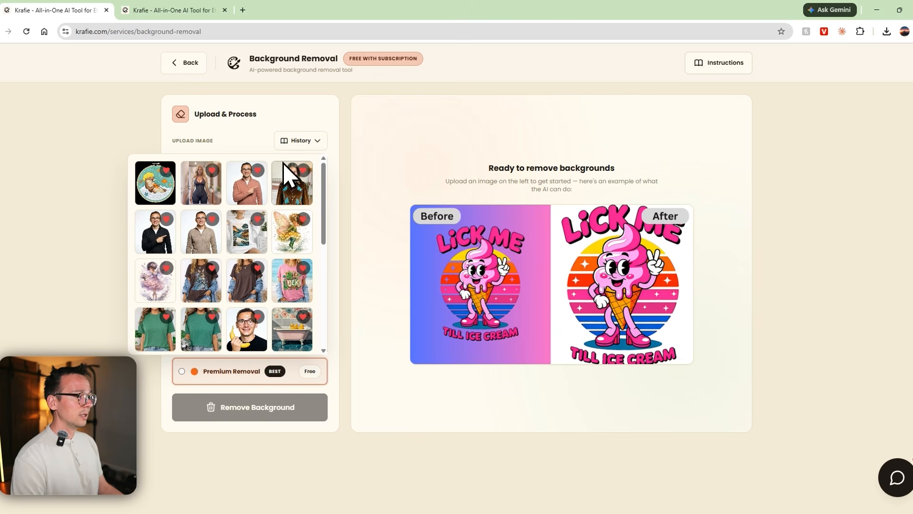
{"action": "left_click", "coordinate": [290, 283]}
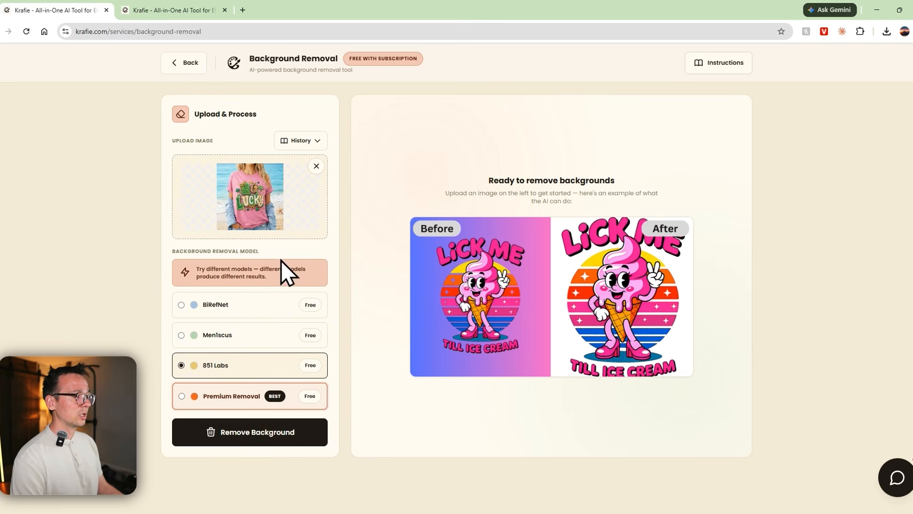
{"action": "left_click", "coordinate": [186, 310]}
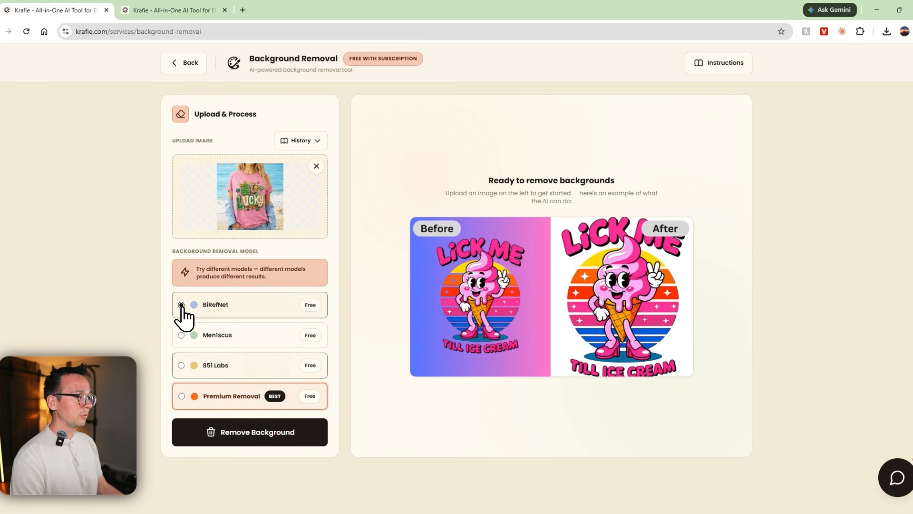
{"action": "left_click", "coordinate": [222, 434]}
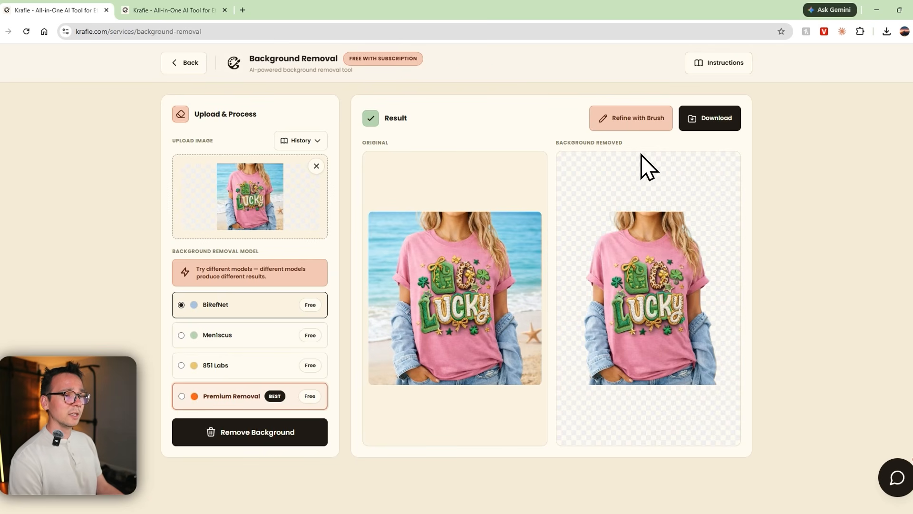
Step: Open the T-shirt cutout for brush refinement and restore patches of the blue background beside the woman's hair and shoulder
{"action": "left_click", "coordinate": [624, 124]}
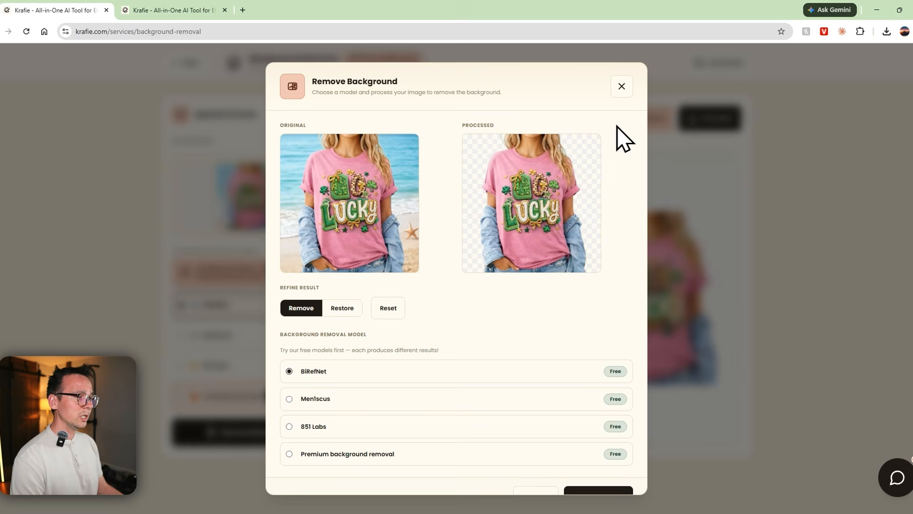
{"action": "left_click", "coordinate": [486, 149]}
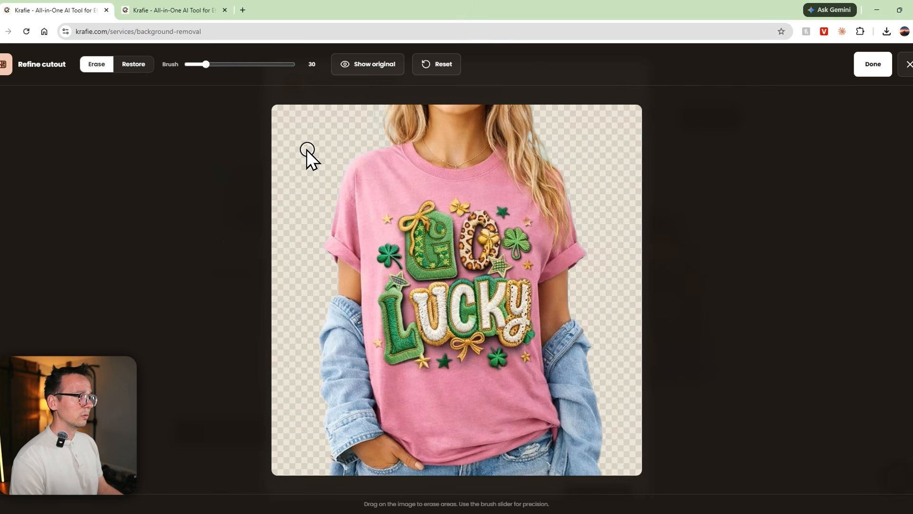
{"action": "left_click", "coordinate": [144, 64]}
{"action": "mouse_move", "coordinate": [304, 125]}
{"action": "left_mouse_down"}
{"action": "mouse_move", "coordinate": [334, 164]}
{"action": "mouse_move", "coordinate": [348, 144]}
{"action": "mouse_move", "coordinate": [304, 123]}
{"action": "mouse_move", "coordinate": [237, 134]}
{"action": "left_mouse_up"}
{"action": "left_click", "coordinate": [96, 64]}
{"action": "mouse_move", "coordinate": [333, 164]}
{"action": "left_mouse_down"}
{"action": "mouse_move", "coordinate": [320, 149]}
{"action": "mouse_move", "coordinate": [350, 116]}
{"action": "left_mouse_up"}
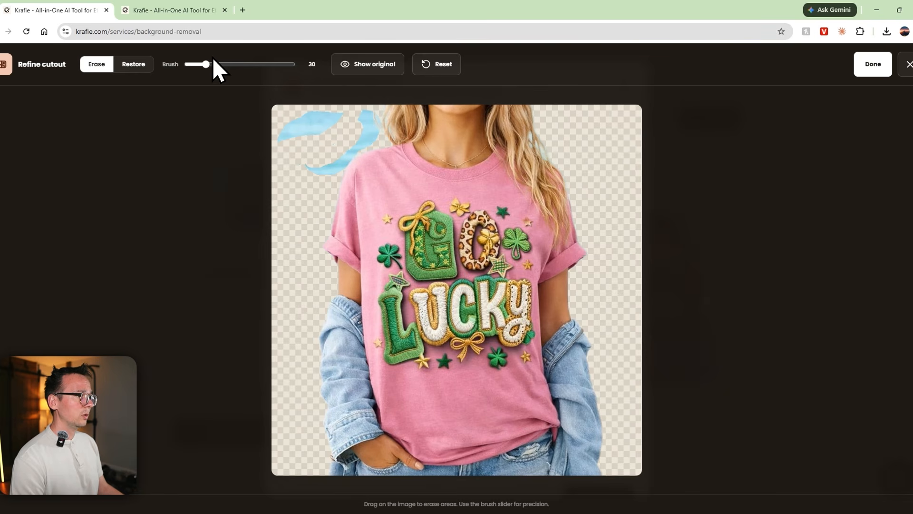
Step: Set the eraser brush size to 143, erase a large area across the T-shirt, and apply the changes
{"action": "left_click_drag", "start_coordinate": [206, 65], "coordinate": [286, 65]}
{"action": "mouse_move", "coordinate": [320, 122]}
{"action": "left_mouse_down"}
{"action": "mouse_move", "coordinate": [414, 174]}
{"action": "mouse_move", "coordinate": [516, 250]}
{"action": "mouse_move", "coordinate": [472, 238]}
{"action": "mouse_move", "coordinate": [413, 271]}
{"action": "left_mouse_up"}
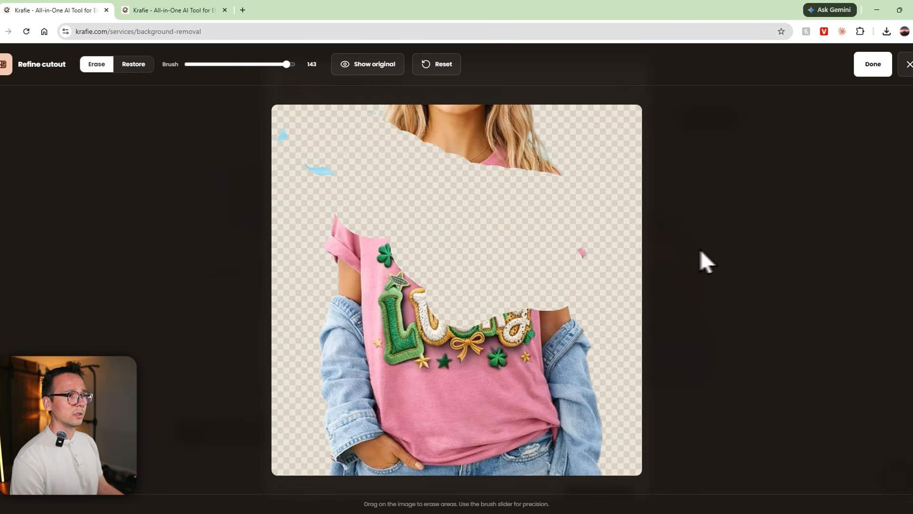
{"action": "left_click", "coordinate": [875, 66]}
{"action": "scroll", "coordinate": [475, 291], "scroll_direction": "down", "scroll_amount": 1}
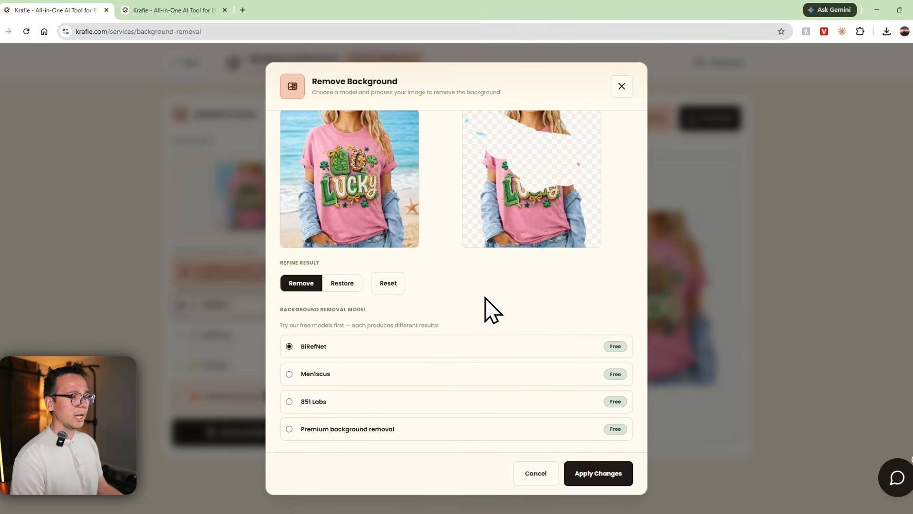
{"action": "left_click", "coordinate": [595, 471]}
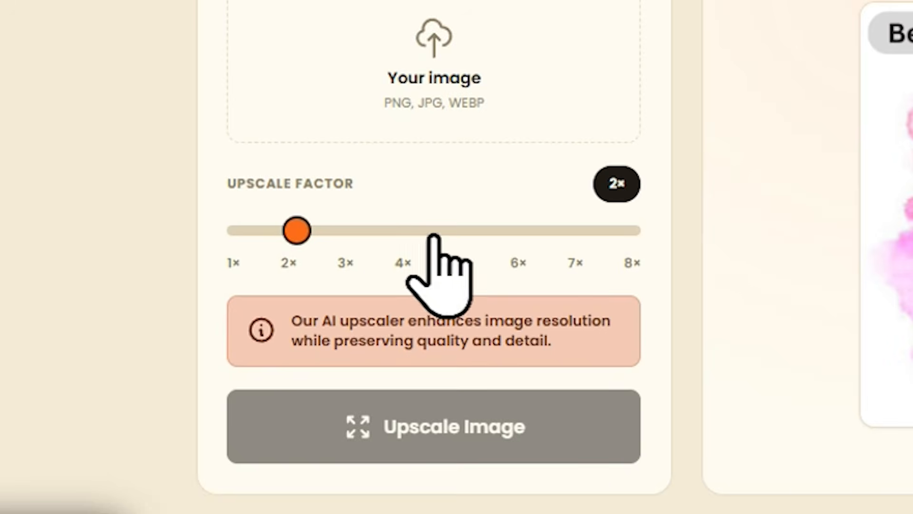
Step: Try the 8× upscale factor in AI Image Upscaler and return it to 2×
{"action": "left_click_drag", "start_coordinate": [282, 238], "coordinate": [629, 259]}
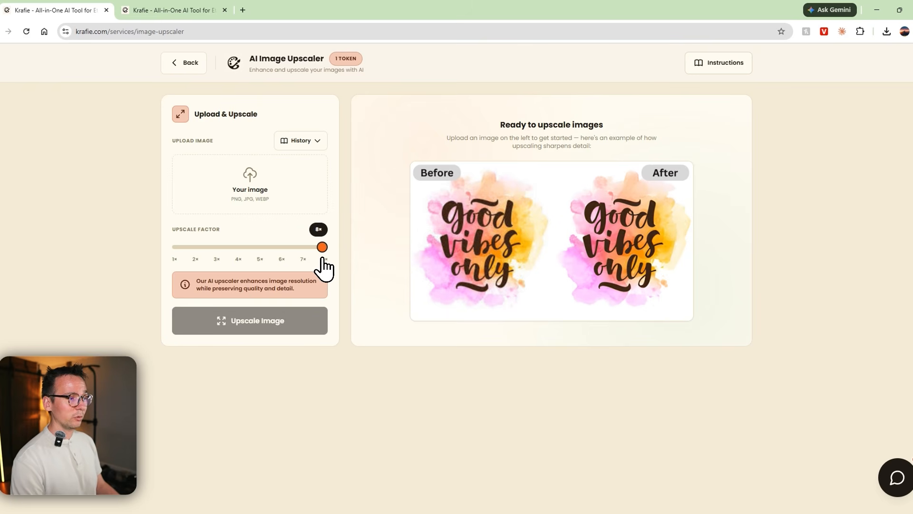
{"action": "left_click", "coordinate": [512, 258]}
{"action": "left_click_drag", "start_coordinate": [278, 256], "coordinate": [199, 254]}
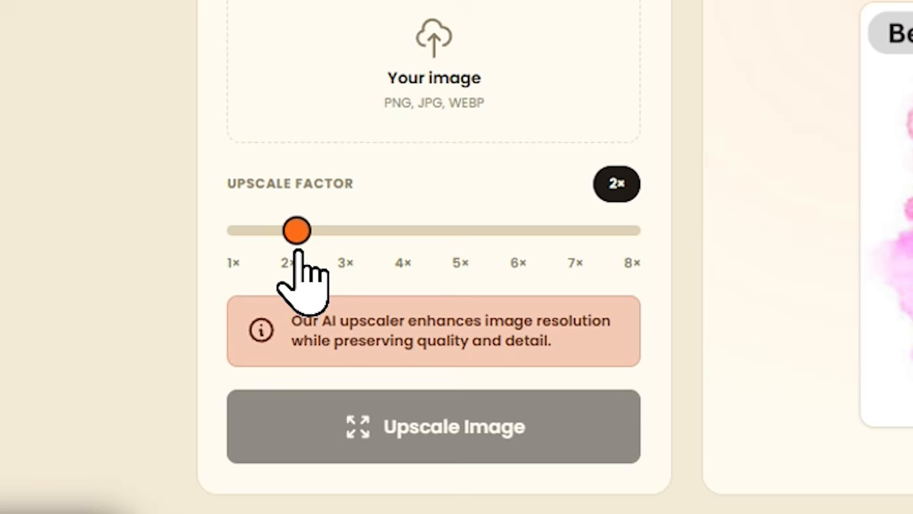
{"action": "left_click_drag", "start_coordinate": [284, 253], "coordinate": [718, 295]}
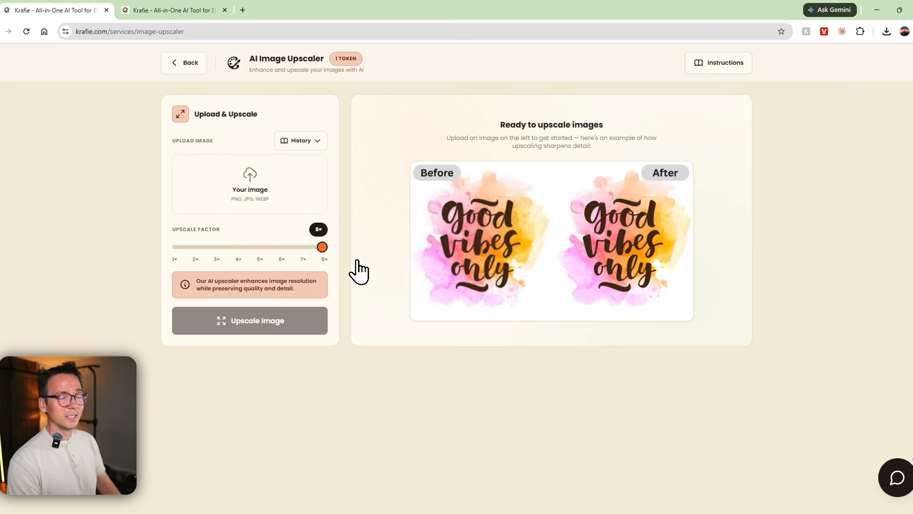
{"action": "left_click_drag", "start_coordinate": [322, 247], "coordinate": [198, 246]}
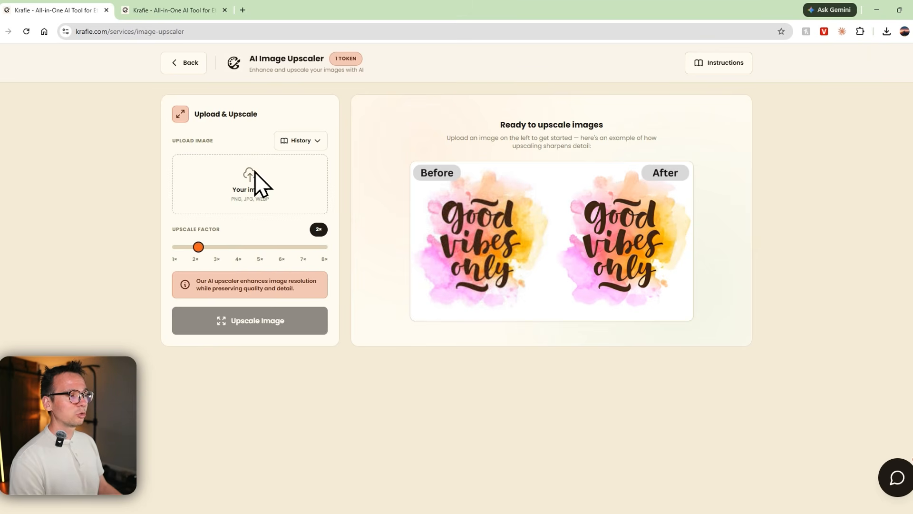
Step: Load the portrait of the man holding a banana from the history and upscale it 2×
{"action": "left_click", "coordinate": [294, 141]}
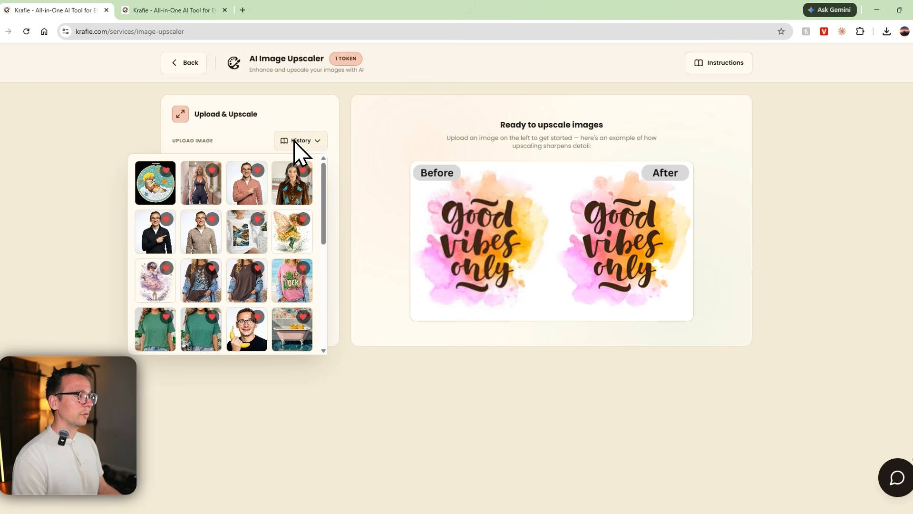
{"action": "scroll", "coordinate": [291, 267], "scroll_direction": "down", "scroll_amount": 3}
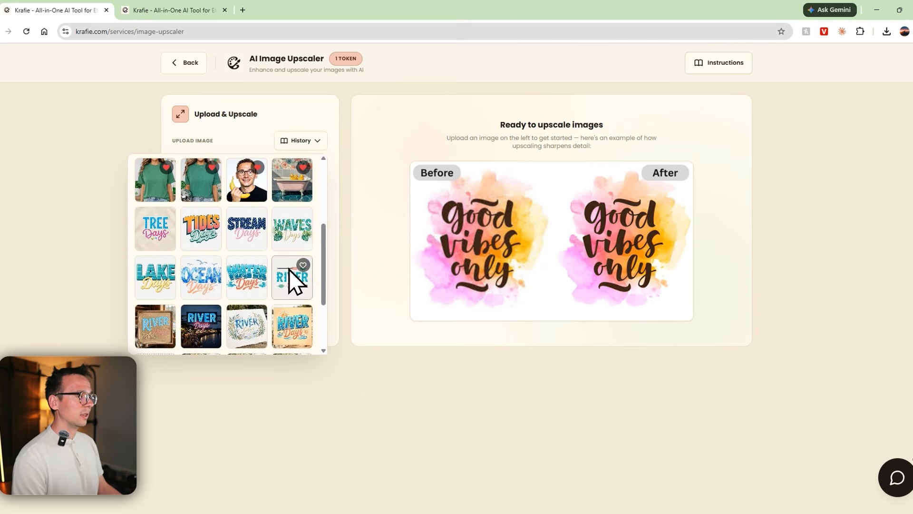
{"action": "left_click", "coordinate": [247, 200]}
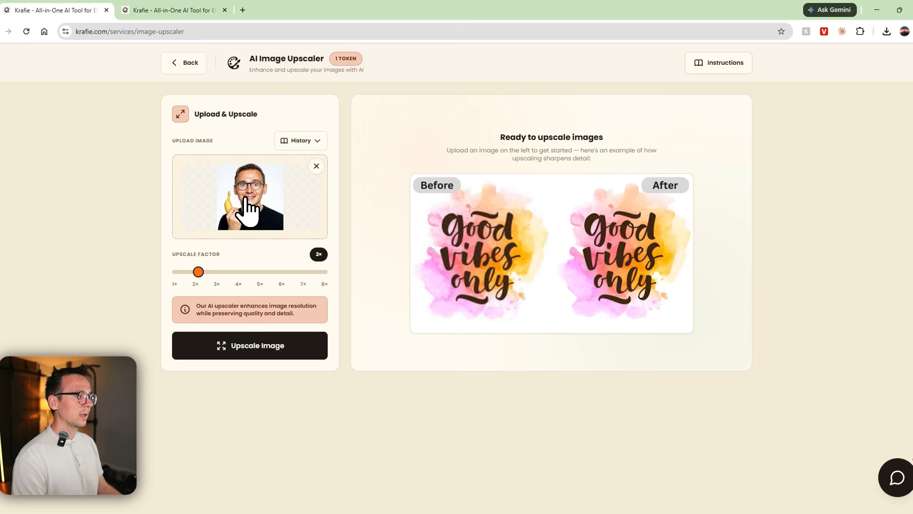
{"action": "left_click", "coordinate": [264, 346]}
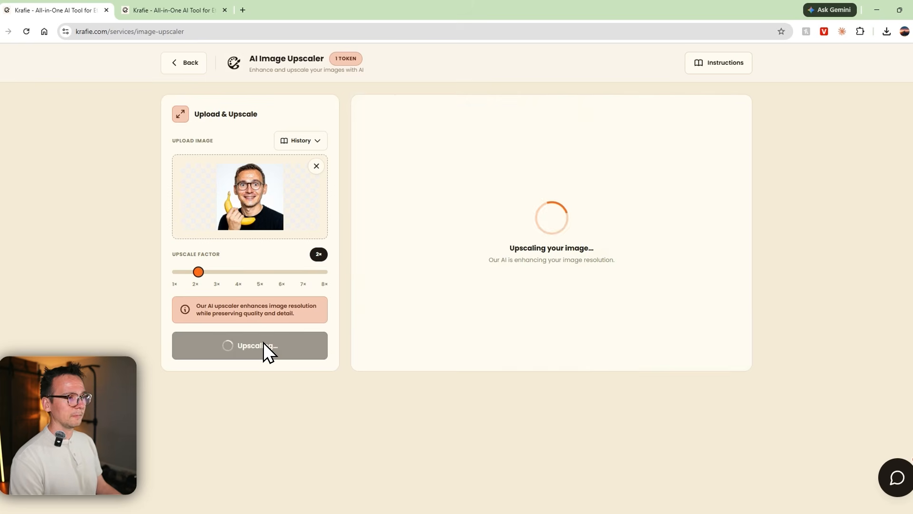
Step: Compare enlarged previews of the original and the 2× upscaled banana portrait, checking the facial detail
{"action": "left_click", "coordinate": [496, 235]}
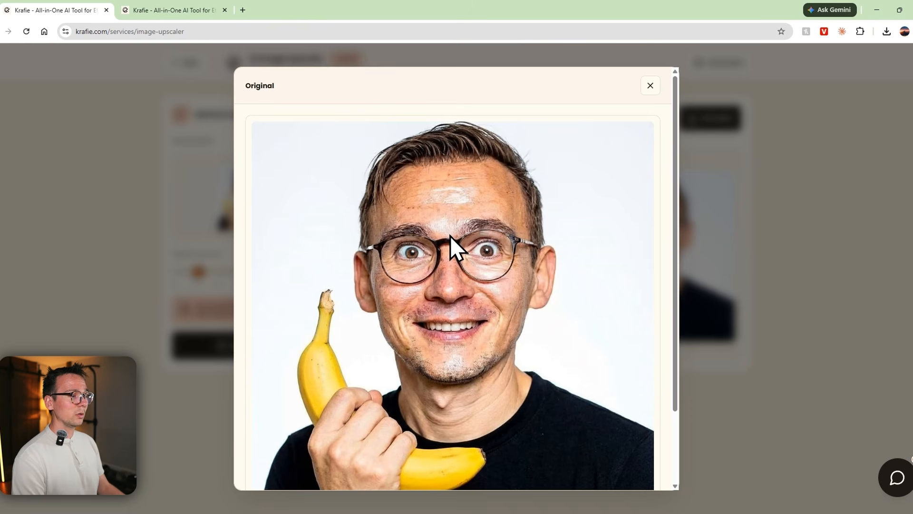
{"action": "key", "text": "Escape"}
{"action": "left_click", "coordinate": [618, 247]}
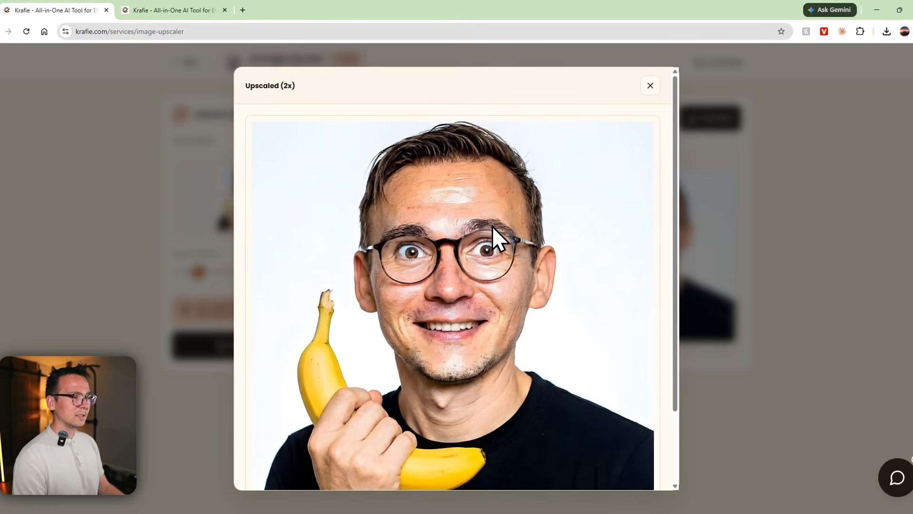
{"action": "scroll", "coordinate": [465, 176], "scroll_direction": "down", "scroll_amount": 2}
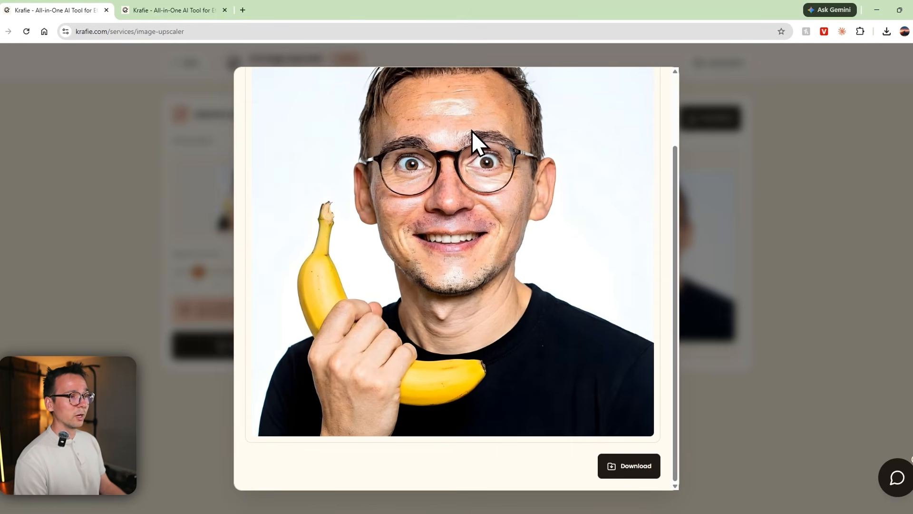
{"action": "scroll", "coordinate": [422, 130], "scroll_direction": "up", "scroll_amount": 1}
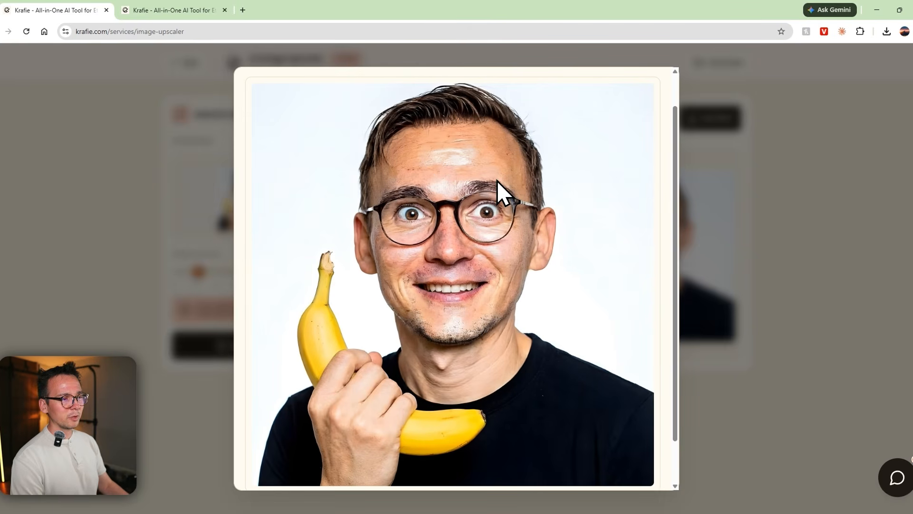
{"action": "key", "text": "Escape"}
{"action": "left_click", "coordinate": [603, 204]}
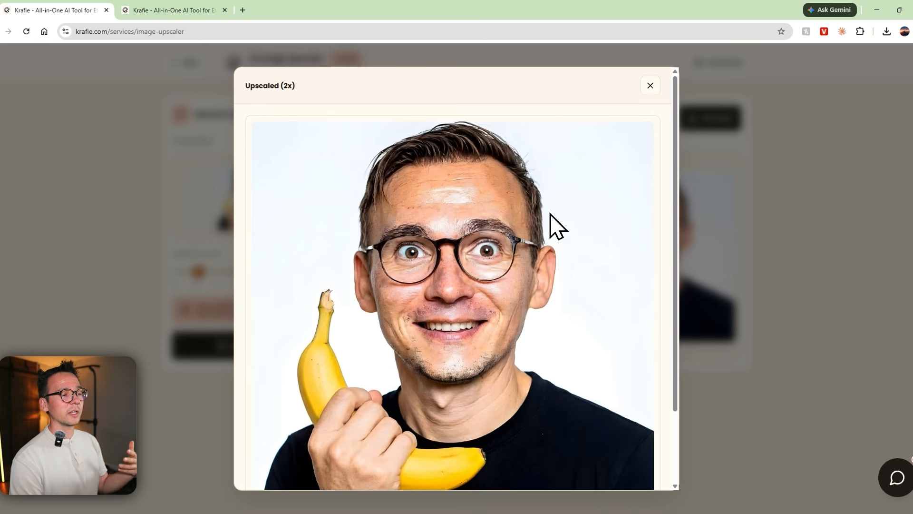
{"action": "left_click", "coordinate": [650, 86]}
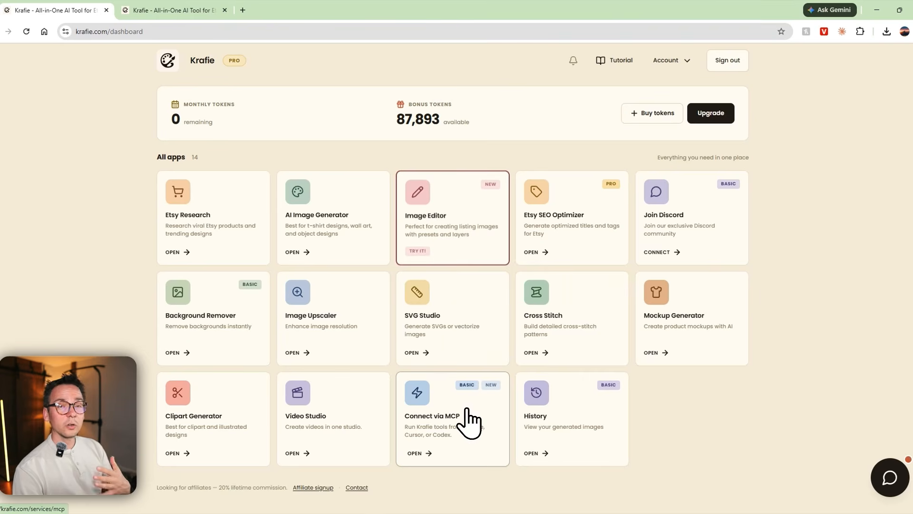
Step: Open Connect via MCP and review the setup instructions for connecting Krafie to Claude
{"action": "left_click", "coordinate": [459, 418]}
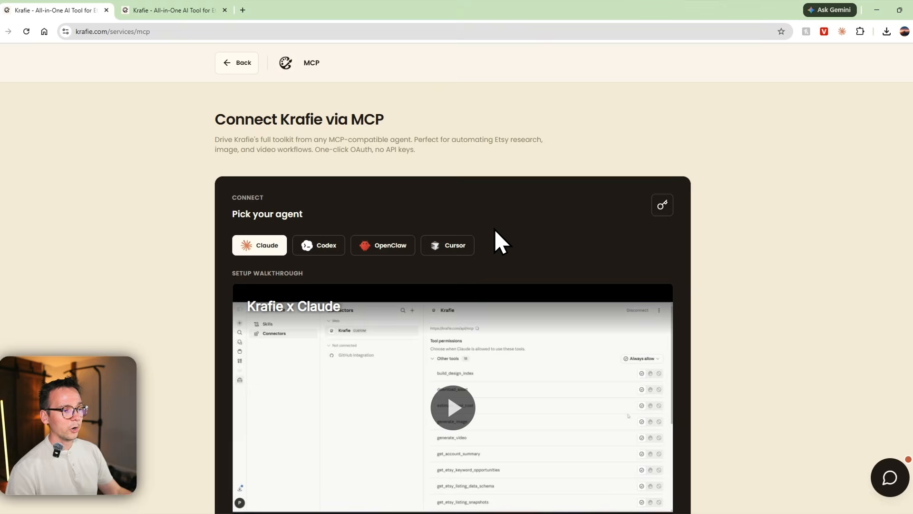
{"action": "scroll", "coordinate": [495, 229], "scroll_direction": "down", "scroll_amount": 6}
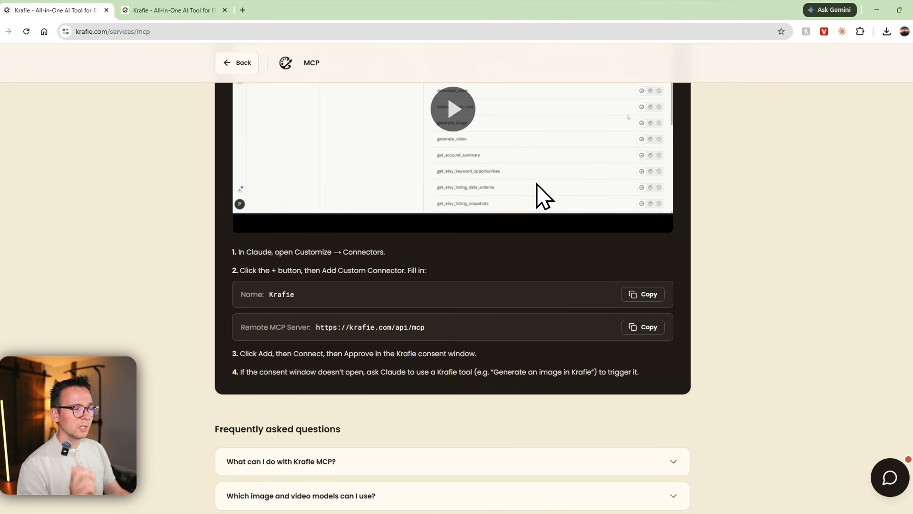
{"action": "scroll", "coordinate": [538, 186], "scroll_direction": "up", "scroll_amount": 4}
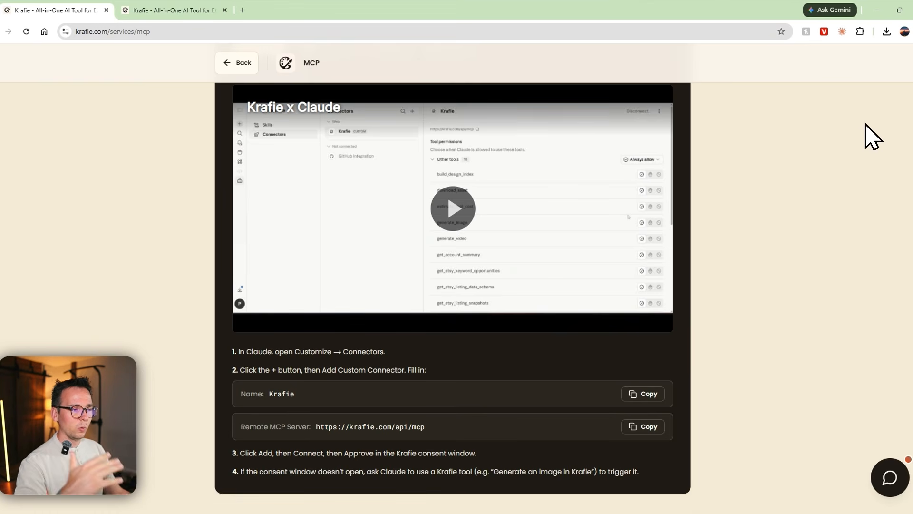
{"action": "scroll", "coordinate": [785, 219], "scroll_direction": "up", "scroll_amount": 2}
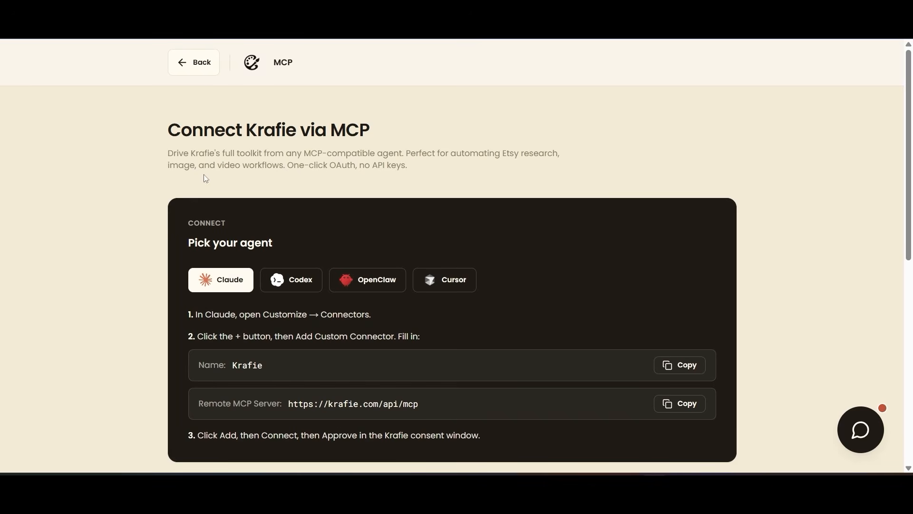
{"action": "scroll", "coordinate": [288, 167], "scroll_direction": "down", "scroll_amount": 3}
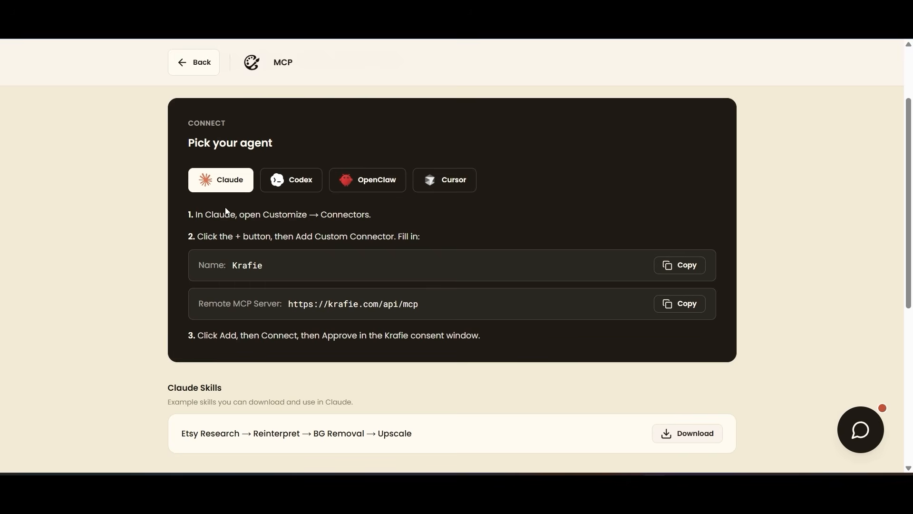
Step: Switch to Claude and open the form for adding a custom connector in the connector settings
{"action": "left_click", "coordinate": [183, 5]}
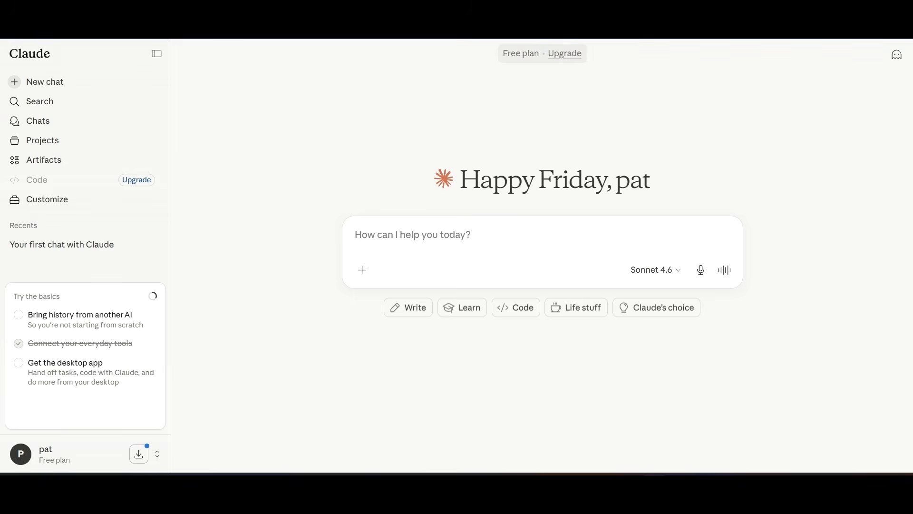
{"action": "left_click", "coordinate": [98, 206]}
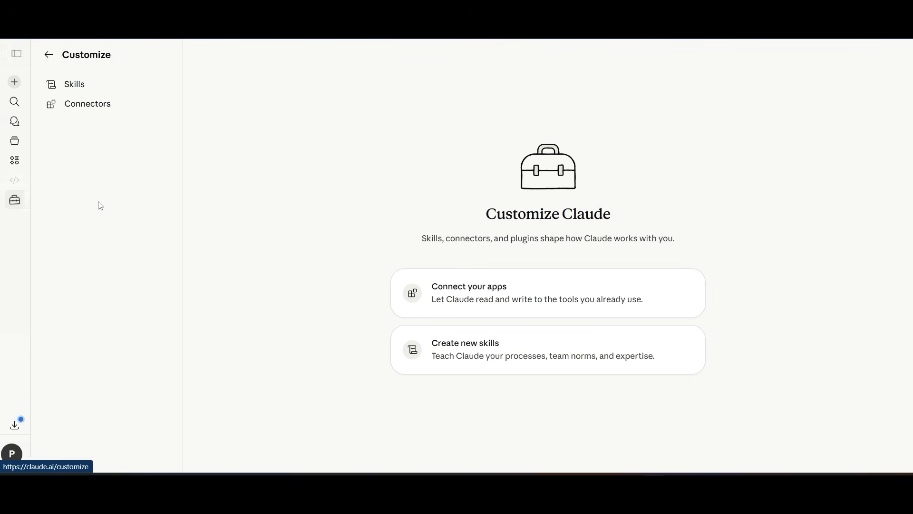
{"action": "left_click", "coordinate": [112, 114]}
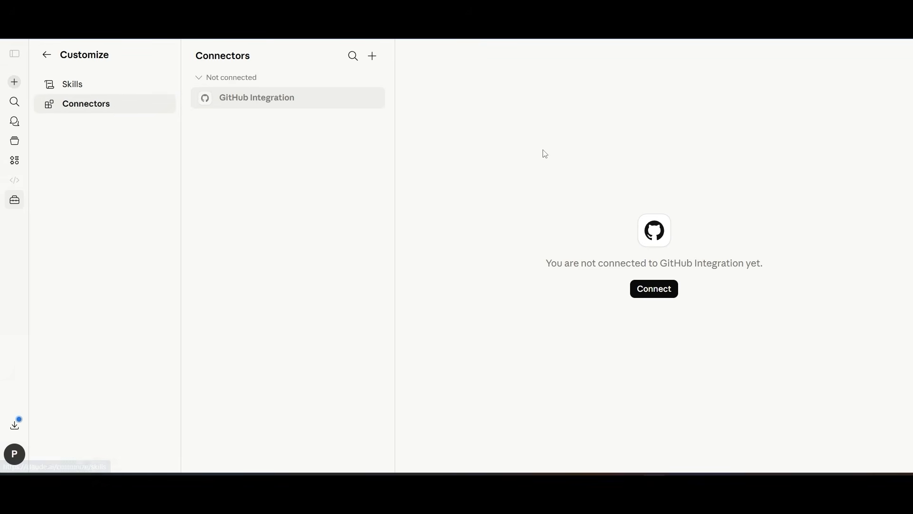
{"action": "left_click", "coordinate": [374, 56]}
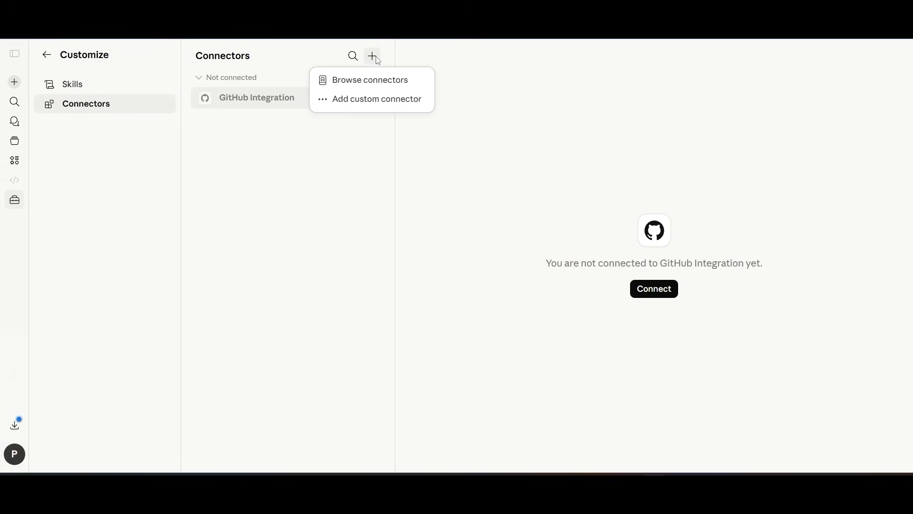
{"action": "left_click", "coordinate": [380, 97]}
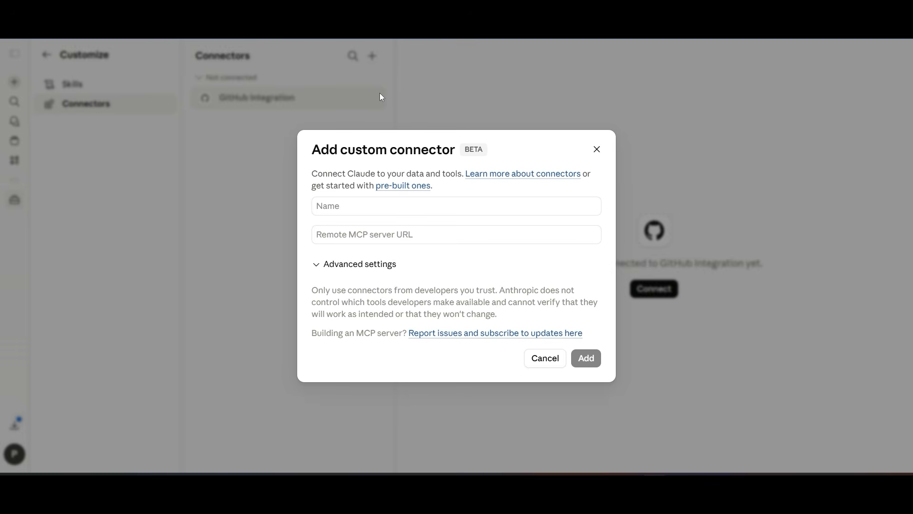
Step: Copy the connector name Krafie from the Krafie MCP page into the custom connector's name
{"action": "key", "text": "ctrl+Tab"}
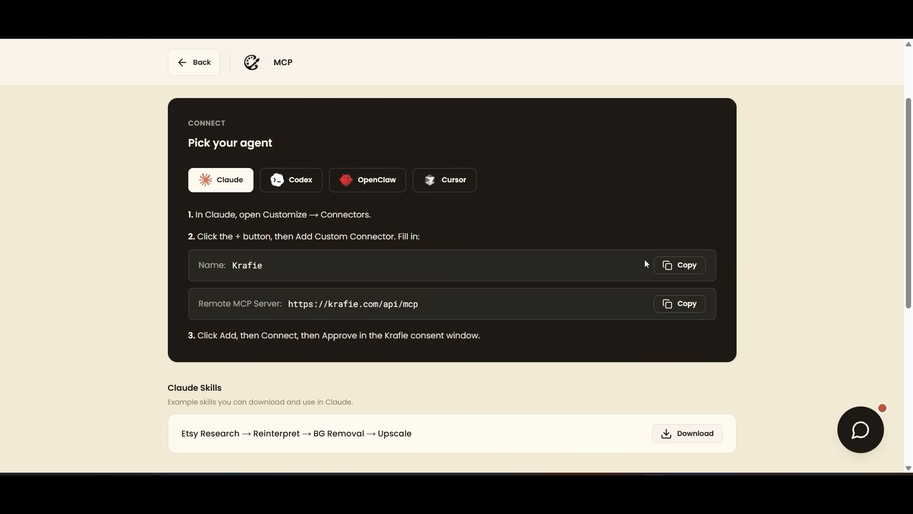
{"action": "left_click", "coordinate": [683, 265]}
{"action": "key", "text": "ctrl+Tab"}
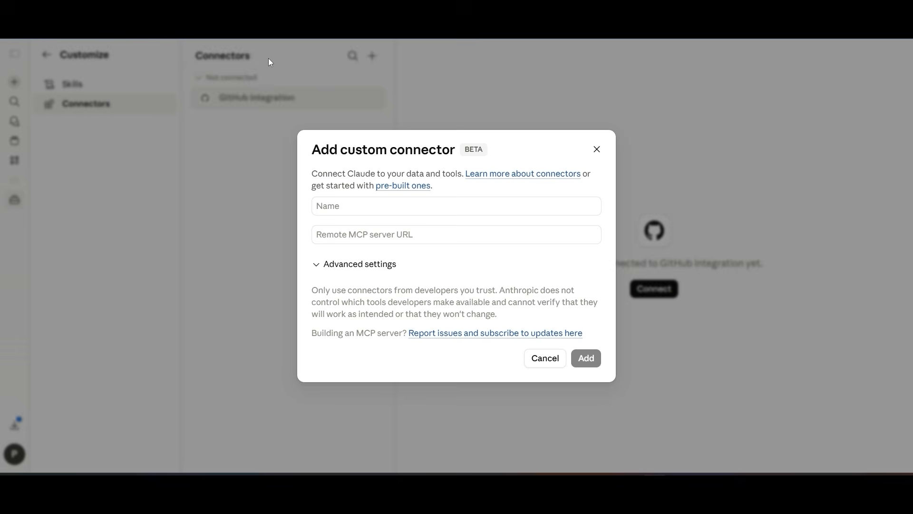
{"action": "left_click", "coordinate": [422, 210]}
{"action": "key", "text": "ctrl+v"}
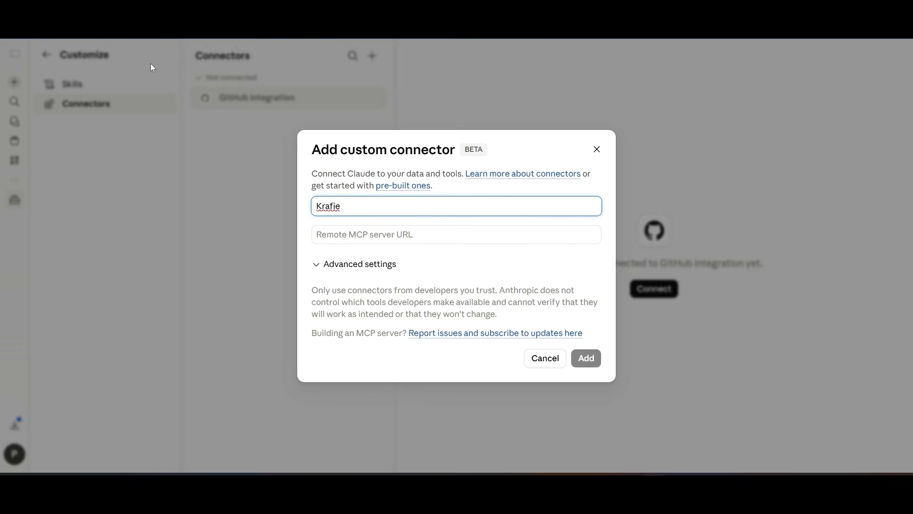
{"action": "key", "text": "ctrl+Tab"}
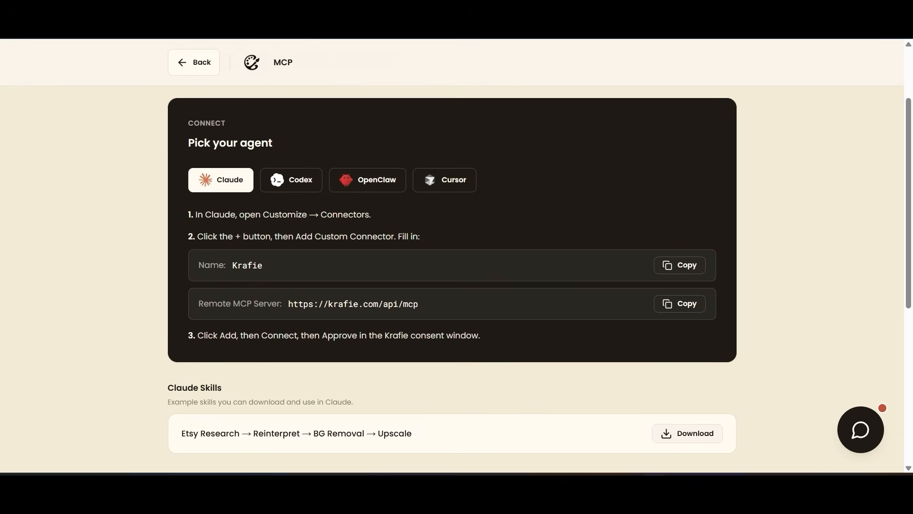
{"action": "left_click", "coordinate": [679, 304]}
{"action": "key", "text": "ctrl+Tab"}
{"action": "left_click", "coordinate": [387, 237]}
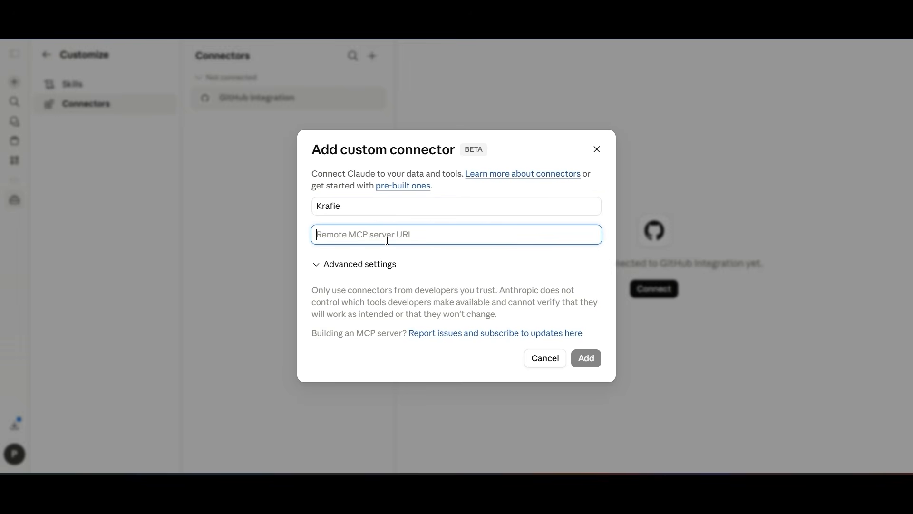
{"action": "key", "text": "ctrl+v"}
{"action": "left_click", "coordinate": [589, 359]}
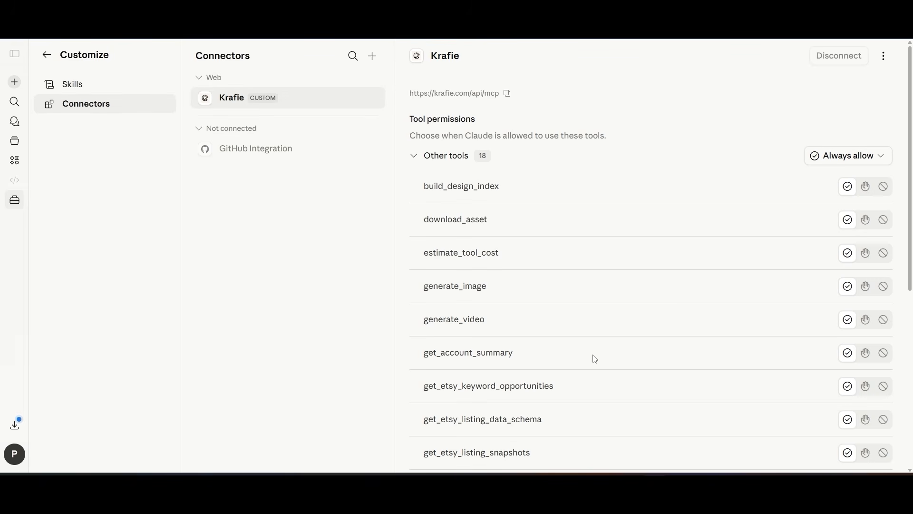
Step: Review the Krafie connector's tool list and the permission options available for its tools
{"action": "left_click", "coordinate": [866, 161]}
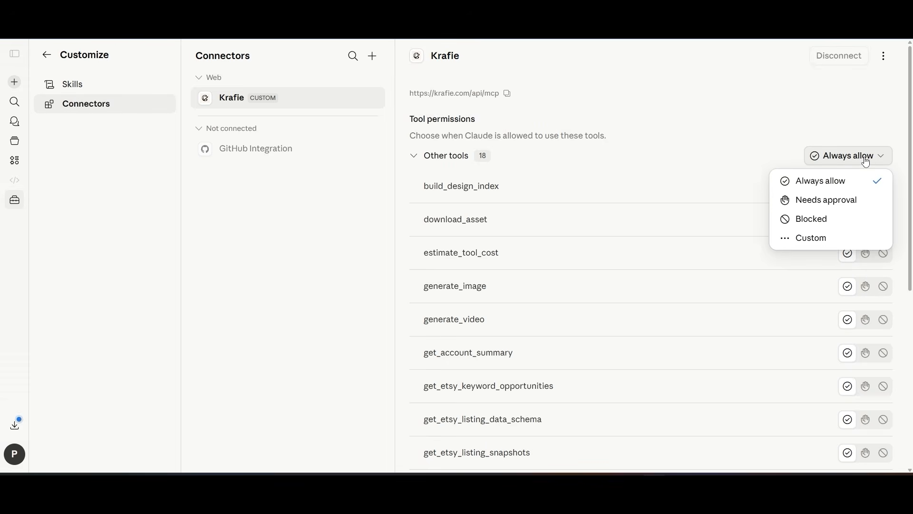
{"action": "left_click", "coordinate": [866, 161]}
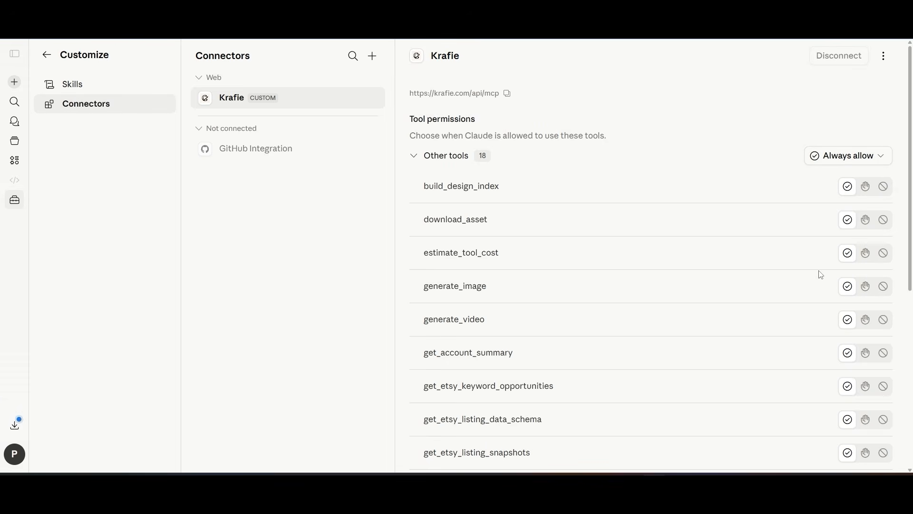
{"action": "scroll", "coordinate": [820, 273], "scroll_direction": "down", "scroll_amount": 2}
{"action": "scroll", "coordinate": [821, 275], "scroll_direction": "down", "scroll_amount": 3}
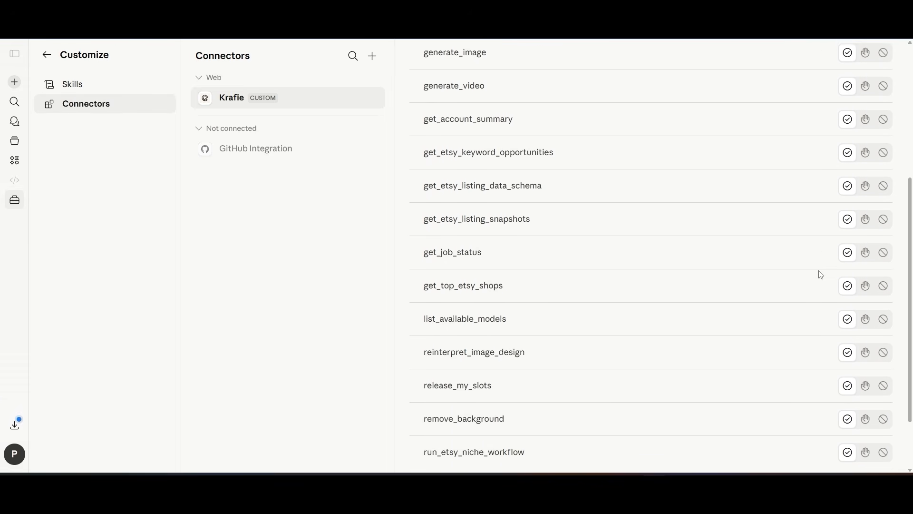
{"action": "scroll", "coordinate": [821, 271], "scroll_direction": "up", "scroll_amount": 3}
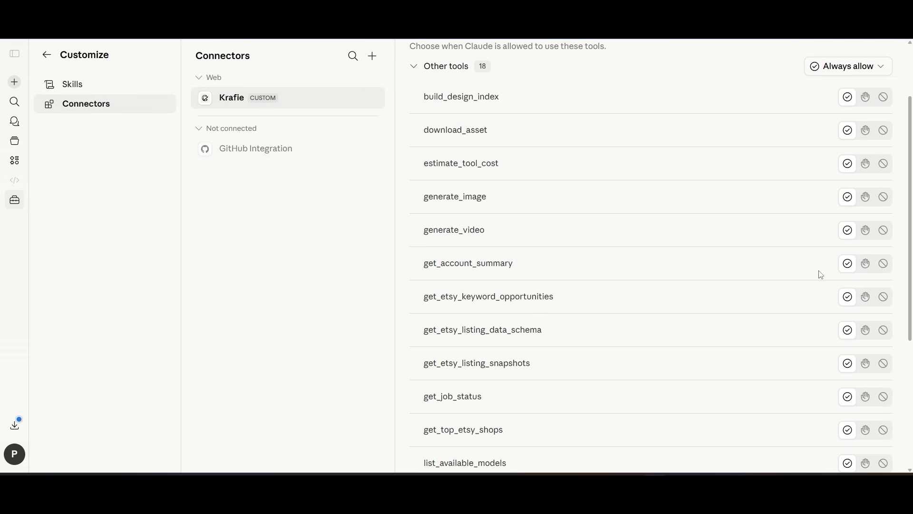
{"action": "scroll", "coordinate": [819, 271], "scroll_direction": "up", "scroll_amount": 2}
Step: Send the prompt "generate an image of a dog in krafie" in a new chat and authorize the Krafie connection
{"action": "left_click", "coordinate": [8, 83]}
{"action": "type", "text": "g"}
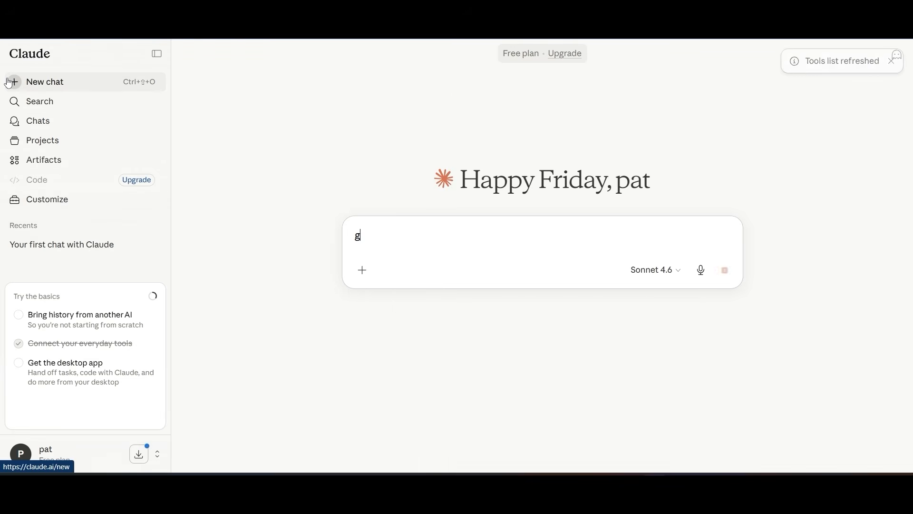
{"action": "type", "text": "enerate an"}
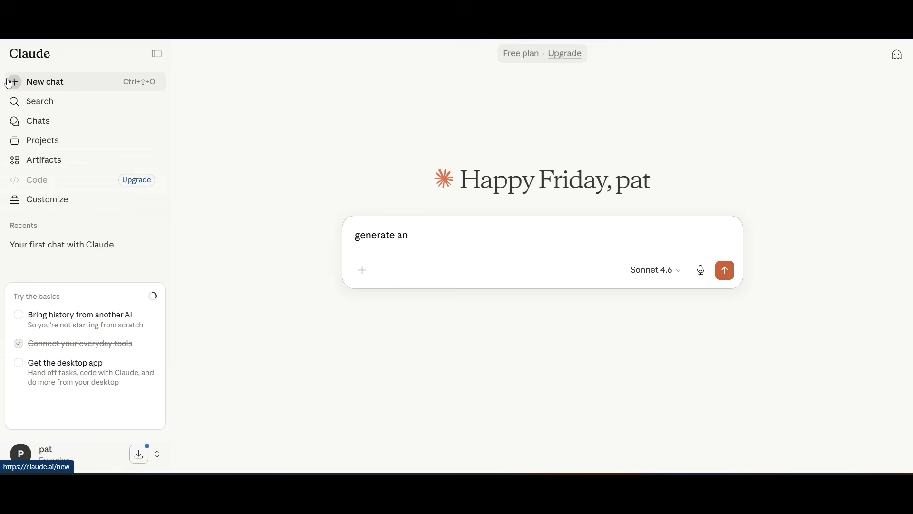
{"action": "type", "text": " image of a dog in krafie"}
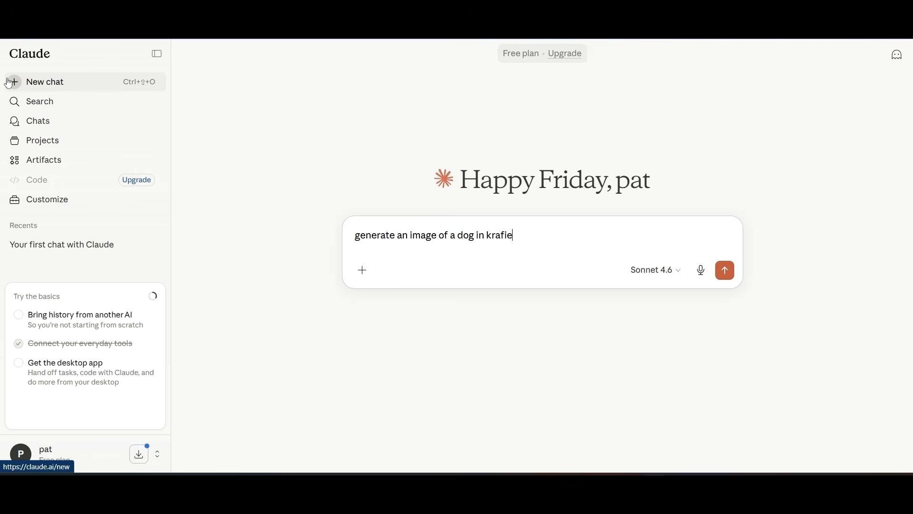
{"action": "key", "text": "Return"}
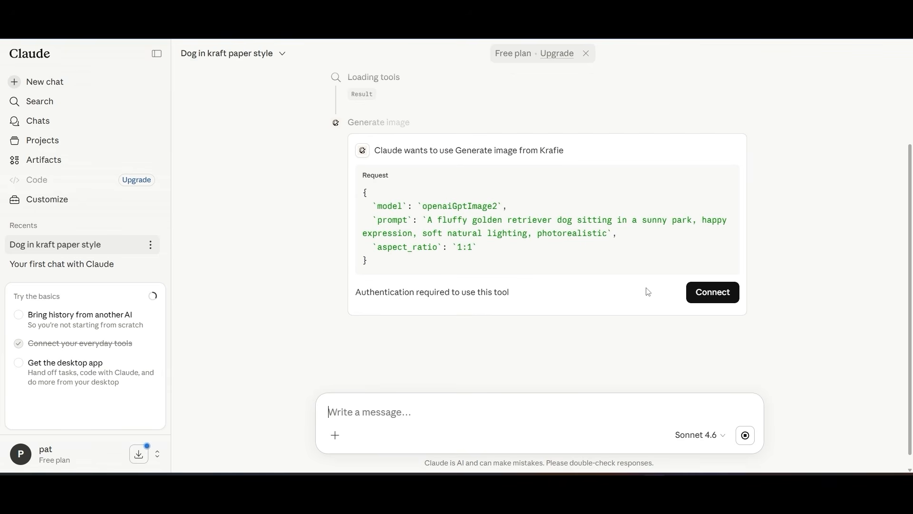
{"action": "left_click", "coordinate": [696, 295]}
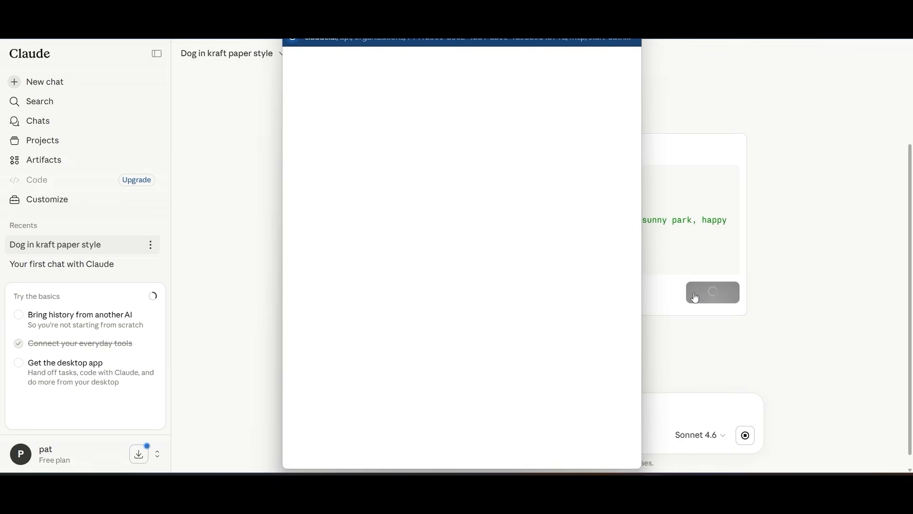
{"action": "left_click", "coordinate": [480, 340]}
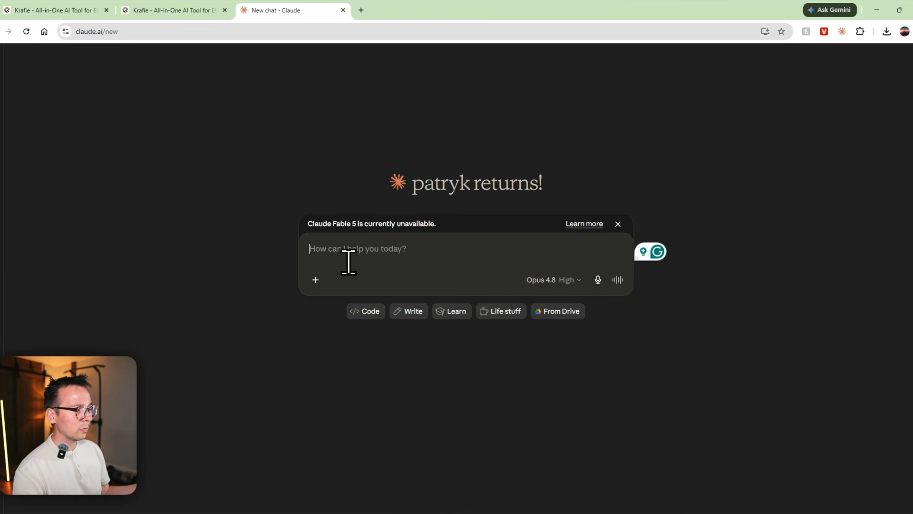
Step: Check the chat's connectors and send "Find a PNG design that got 20 estimated monthly sales and generate something similar in nano banana"
{"action": "left_click", "coordinate": [315, 281]}
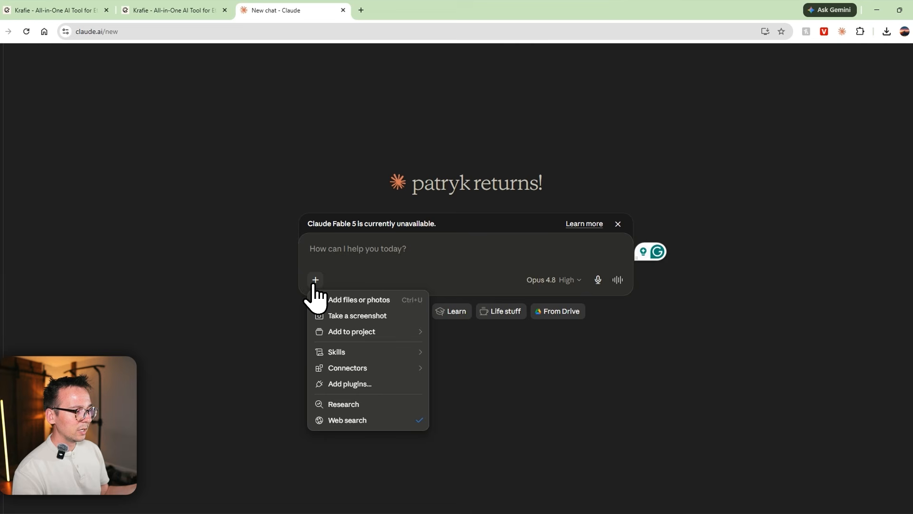
{"action": "mouse_move", "coordinate": [361, 368]}
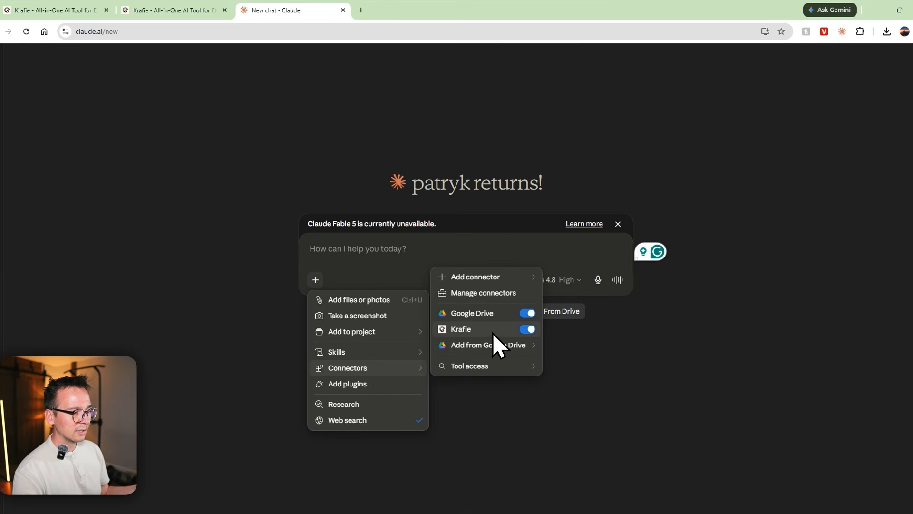
{"action": "left_click", "coordinate": [421, 255]}
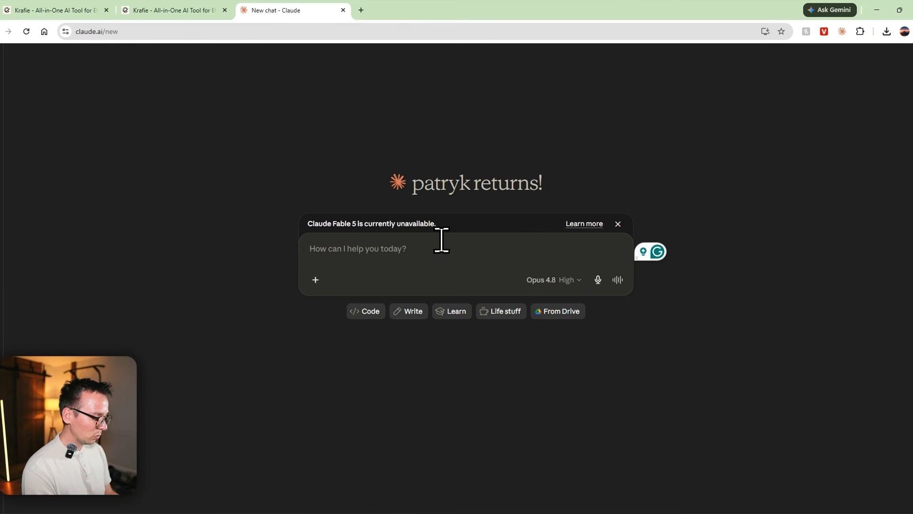
{"action": "key", "text": "ctrl+v"}
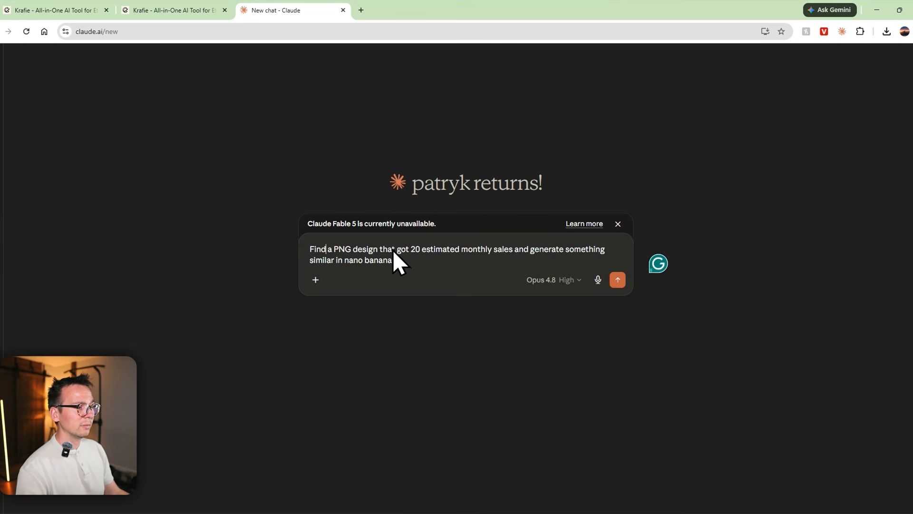
{"action": "left_click", "coordinate": [617, 280]}
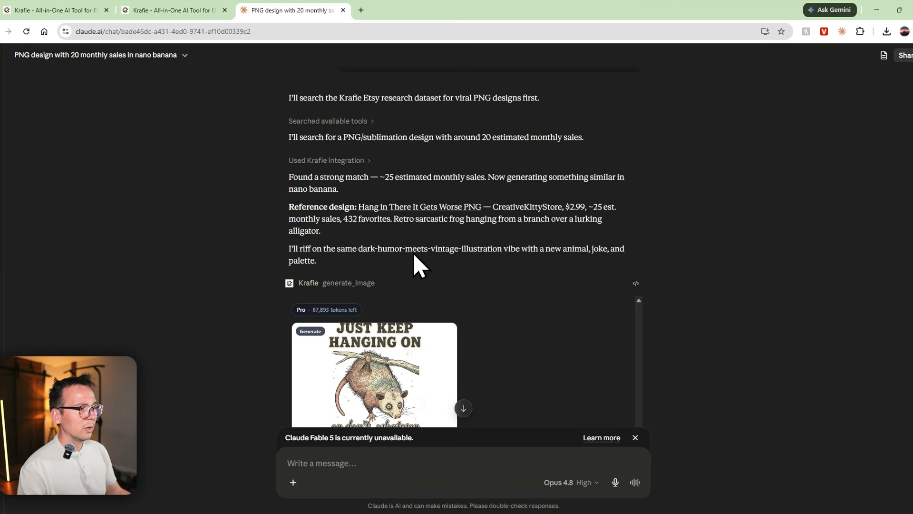
Step: Open the referenced "Hang in There It Gets Worse PNG" Etsy listing and compare its design with the generated image in the chat
{"action": "left_click", "coordinate": [400, 157]}
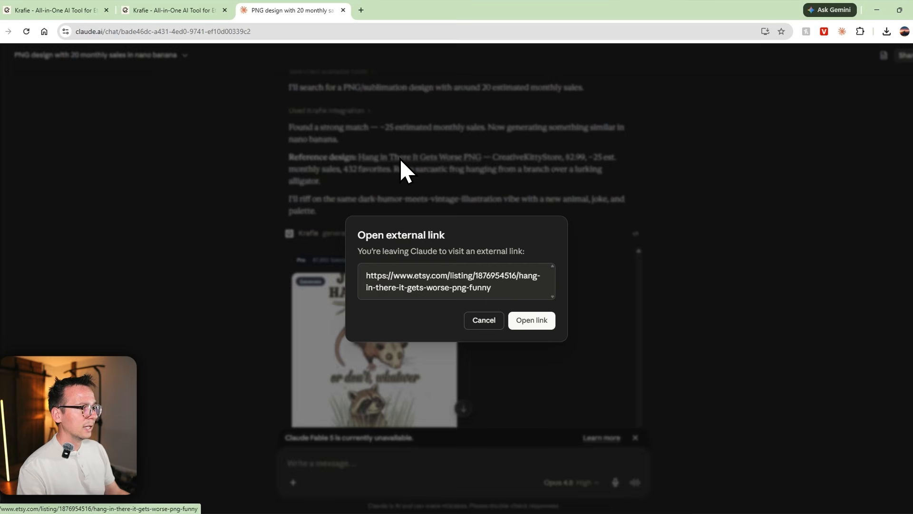
{"action": "left_click", "coordinate": [514, 323]}
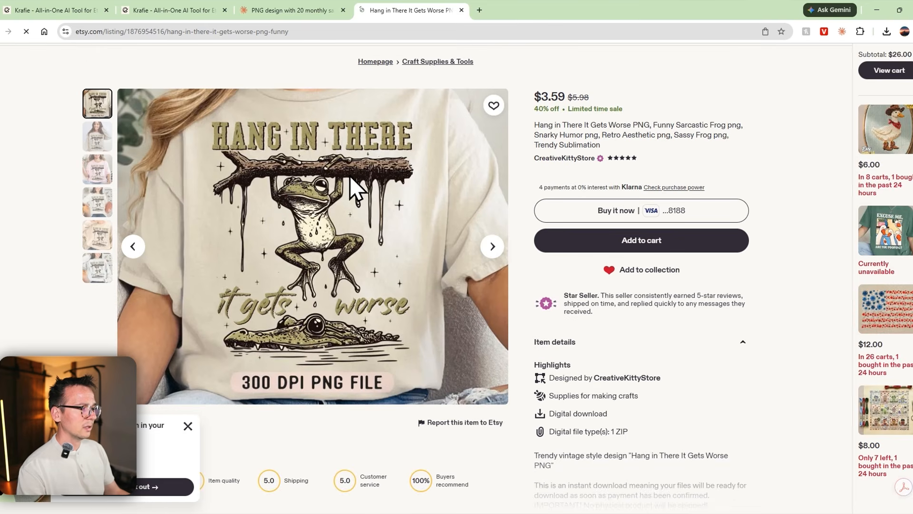
{"action": "left_click", "coordinate": [303, 11]}
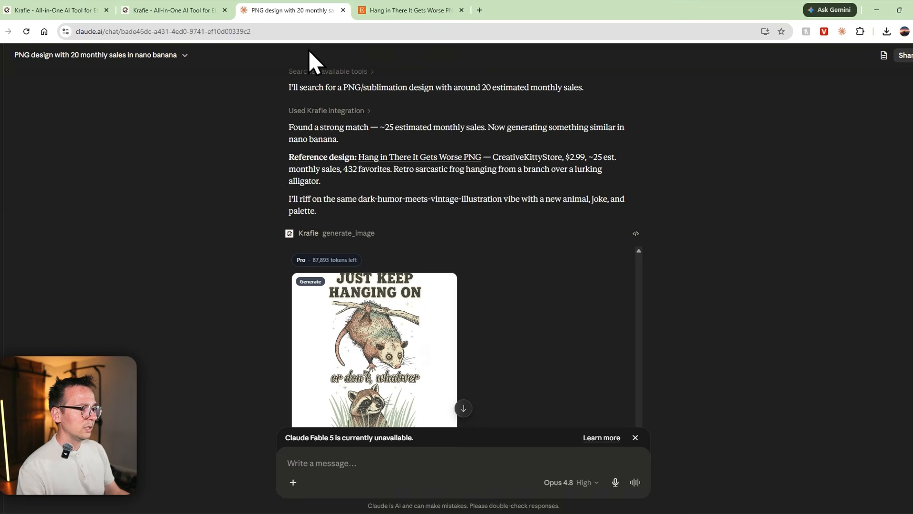
{"action": "scroll", "coordinate": [418, 223], "scroll_direction": "down", "scroll_amount": 3}
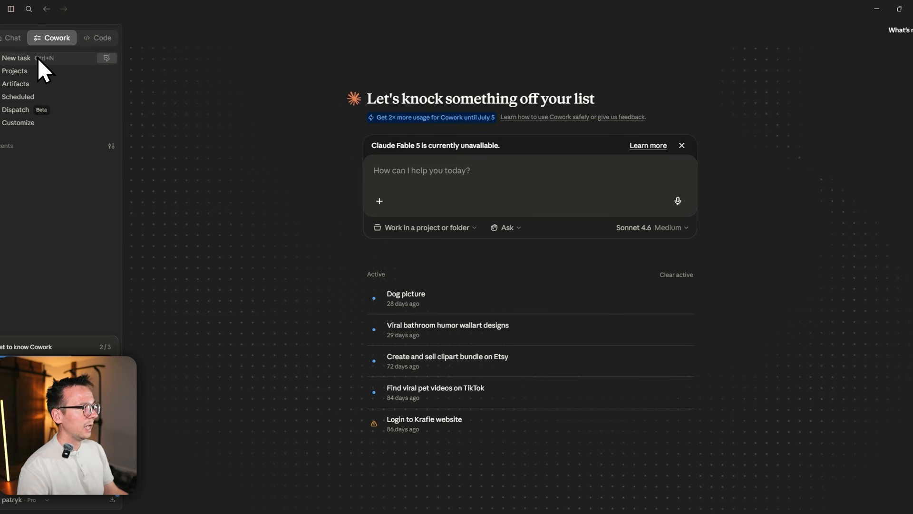
Step: Start a manually set up scheduled task in Claude Cowork and name it "Generate one image every hour"
{"action": "left_click", "coordinate": [11, 98]}
{"action": "left_click", "coordinate": [723, 81]}
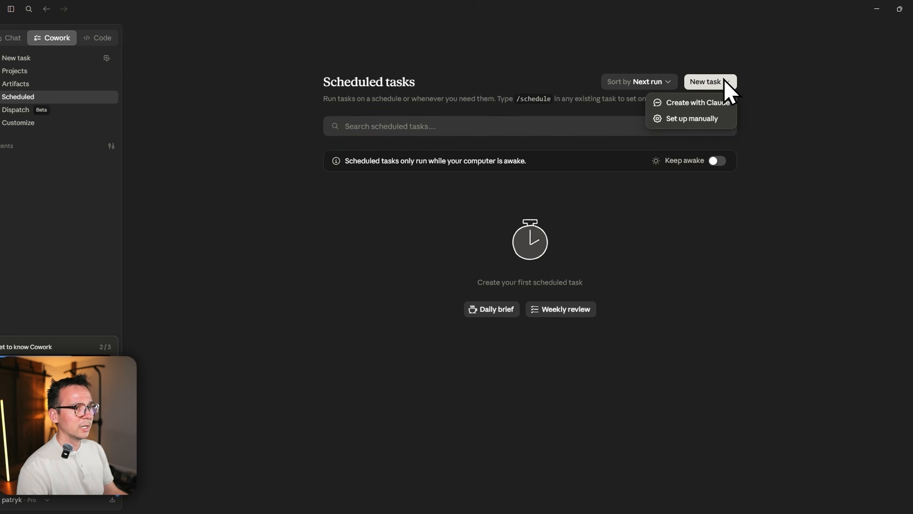
{"action": "left_click", "coordinate": [696, 119]}
{"action": "left_click", "coordinate": [528, 164]}
{"action": "type", "text": "Gene"}
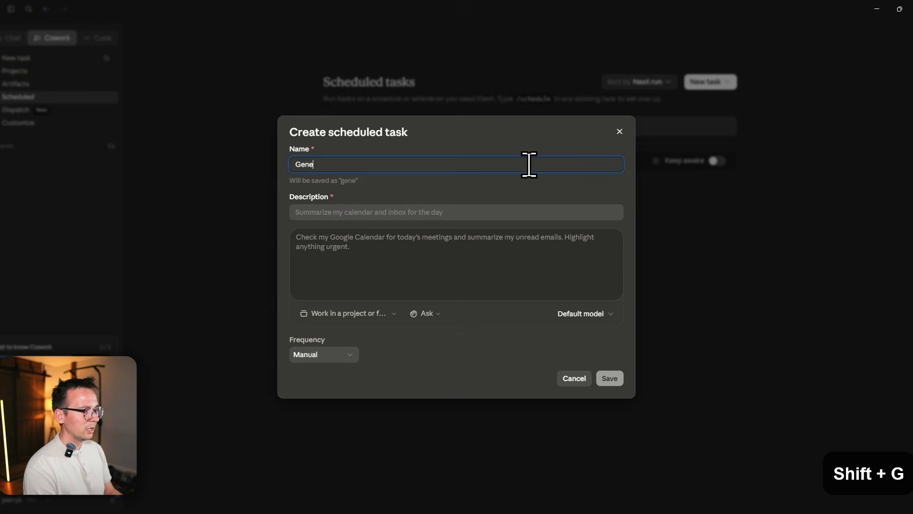
{"action": "type", "text": "rate one image every"}
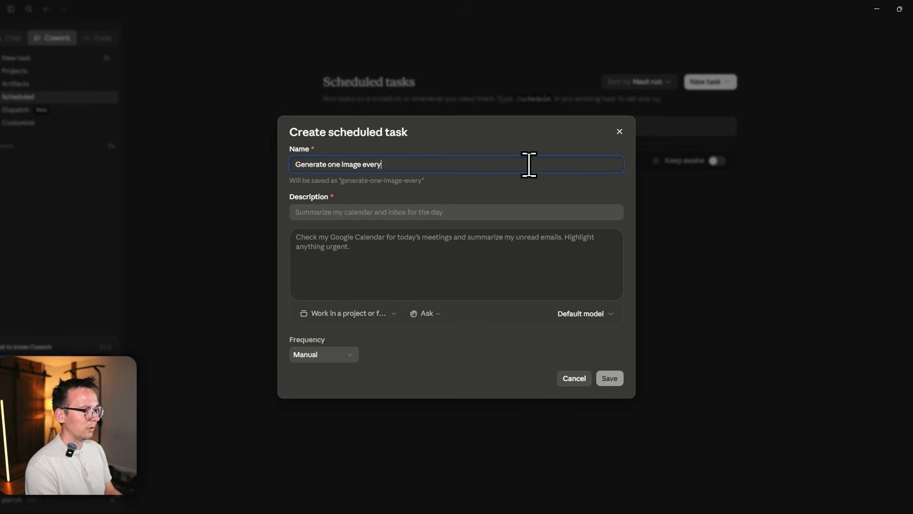
{"action": "type", "text": " hour"}
Step: Enter the prompt "Find a PNG design that got 20 estimated monthly sales and generate something similar in nano banana" and set the frequency to Hourly
{"action": "left_click", "coordinate": [417, 259]}
{"action": "type", "text": "Find a PNG design that got 20 estimated monthly sales and generate something similar in nano banana"}
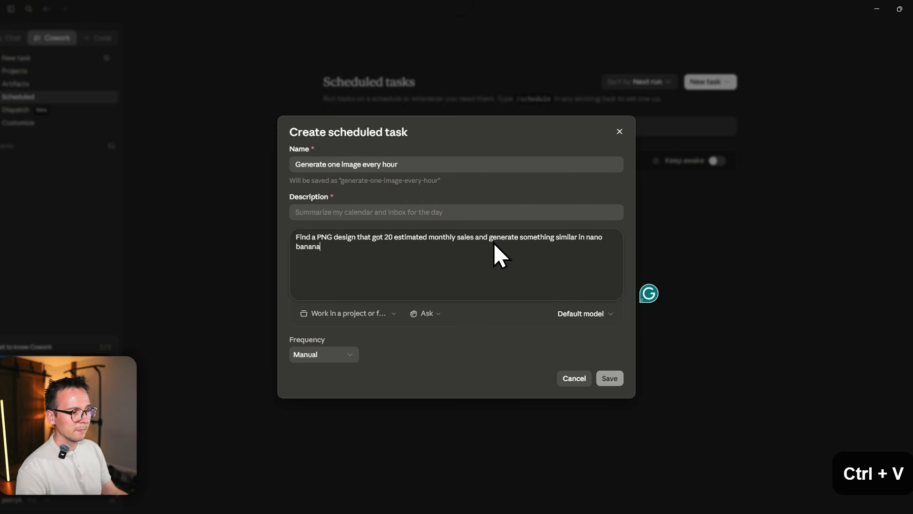
{"action": "left_click", "coordinate": [328, 357]}
{"action": "left_click", "coordinate": [322, 389]}
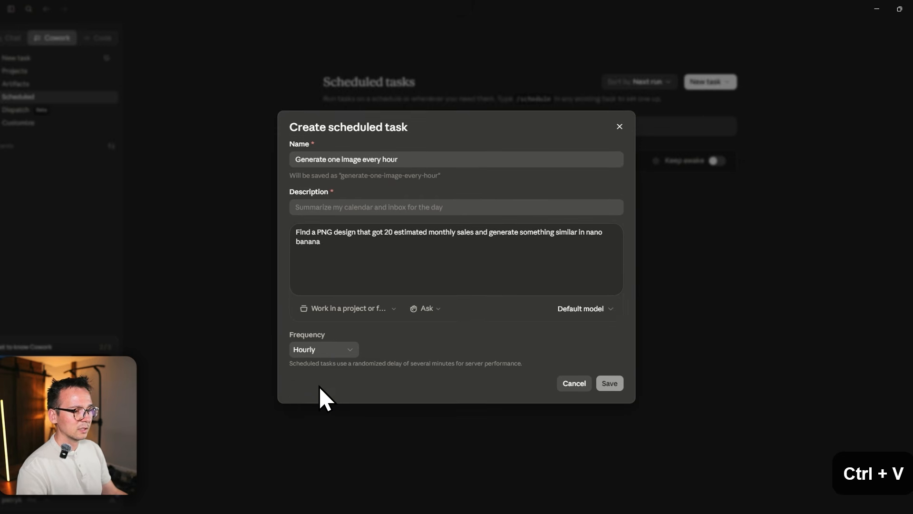
Step: Set the task's description to "Find a PNG design that got 20 estimated monthly sales and generate something similar in nano banana" and save the task
{"action": "left_click", "coordinate": [302, 207]}
{"action": "type", "text": "Find a PNG design that got 20 estimated monthly sales and generate something similar in nano banana"}
{"action": "left_click_drag", "start_coordinate": [301, 208], "coordinate": [383, 209]}
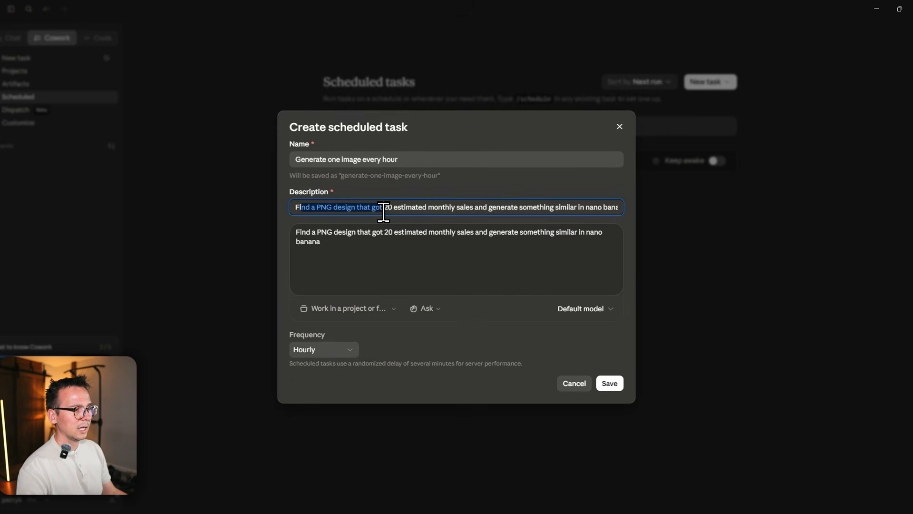
{"action": "left_click", "coordinate": [610, 383]}
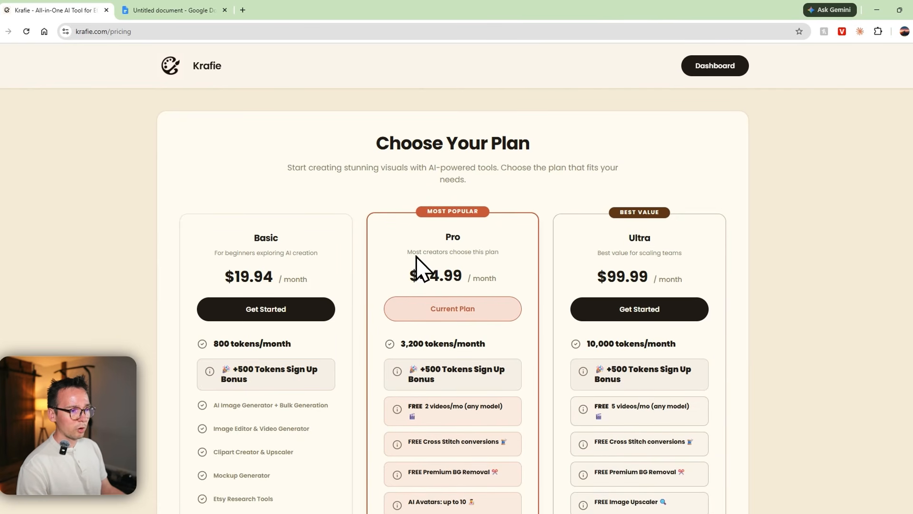
Step: Compare the Basic, Pro and Ultra plans on Krafie's pricing page in the browser and open the dashboard's help and support options
{"action": "scroll", "coordinate": [422, 284], "scroll_direction": "down", "scroll_amount": 1}
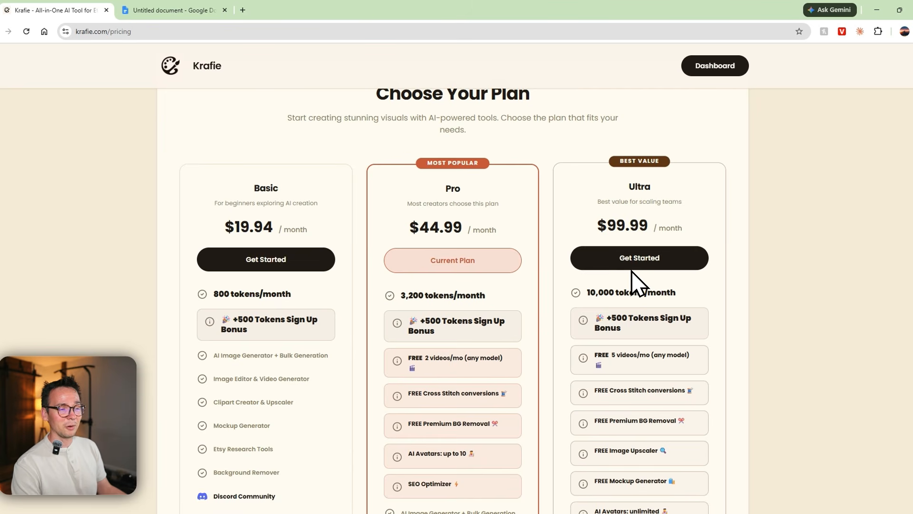
{"action": "scroll", "coordinate": [631, 271], "scroll_direction": "down", "scroll_amount": 1}
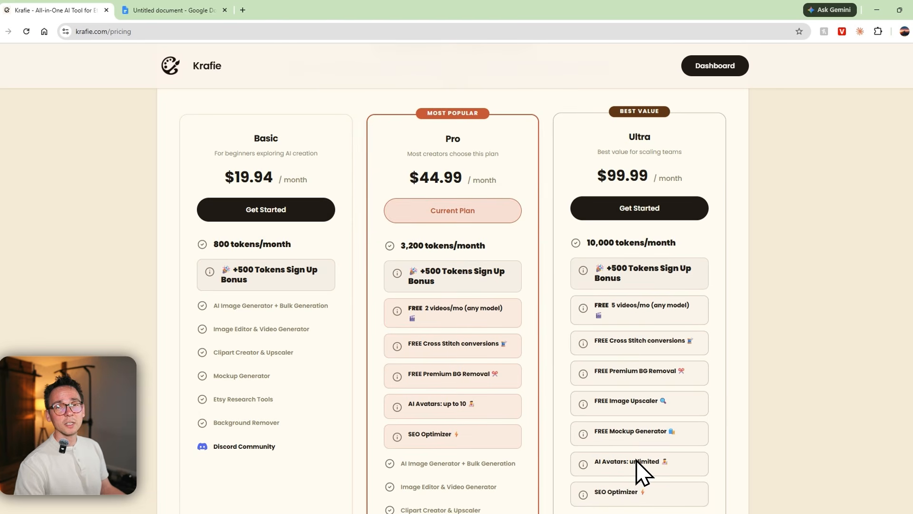
{"action": "scroll", "coordinate": [465, 234], "scroll_direction": "down", "scroll_amount": 1}
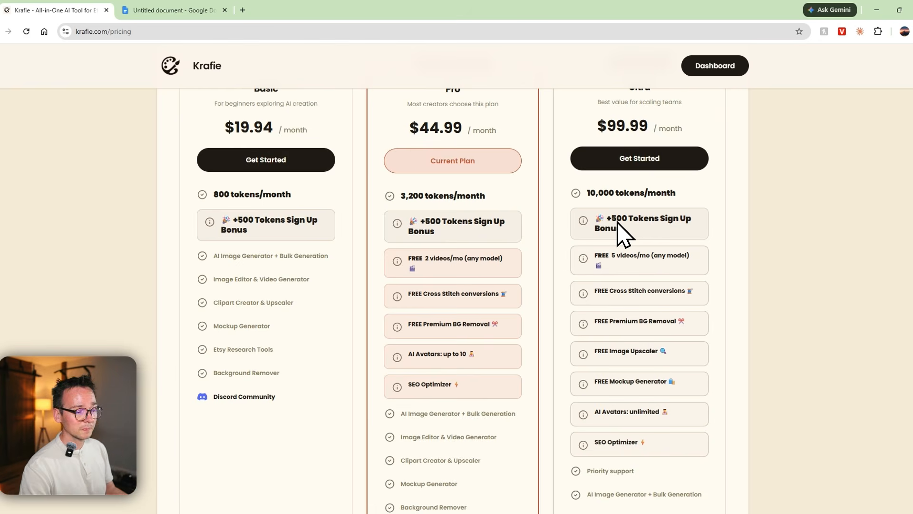
{"action": "scroll", "coordinate": [775, 273], "scroll_direction": "up", "scroll_amount": 3}
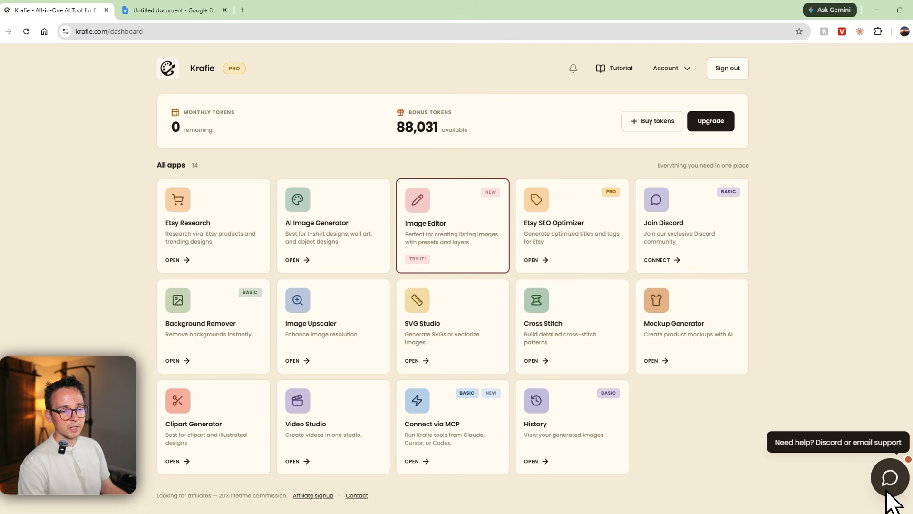
{"action": "left_click", "coordinate": [888, 490]}
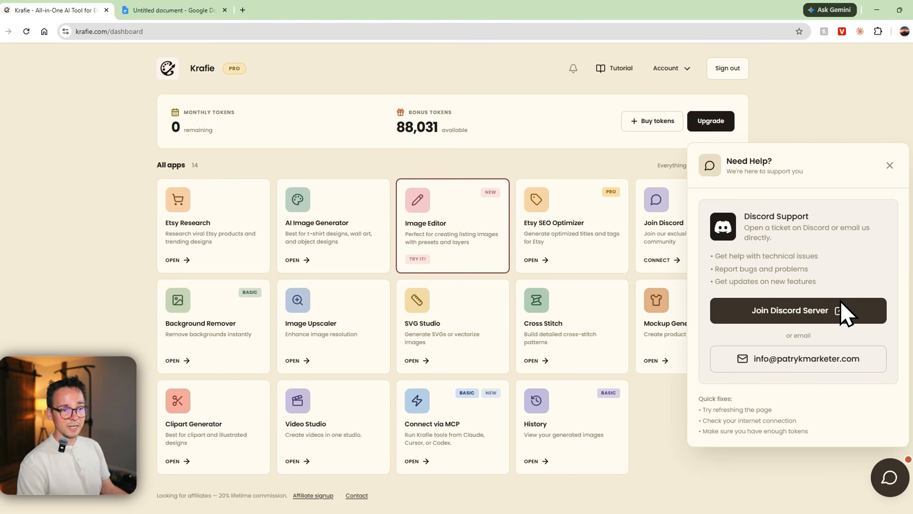